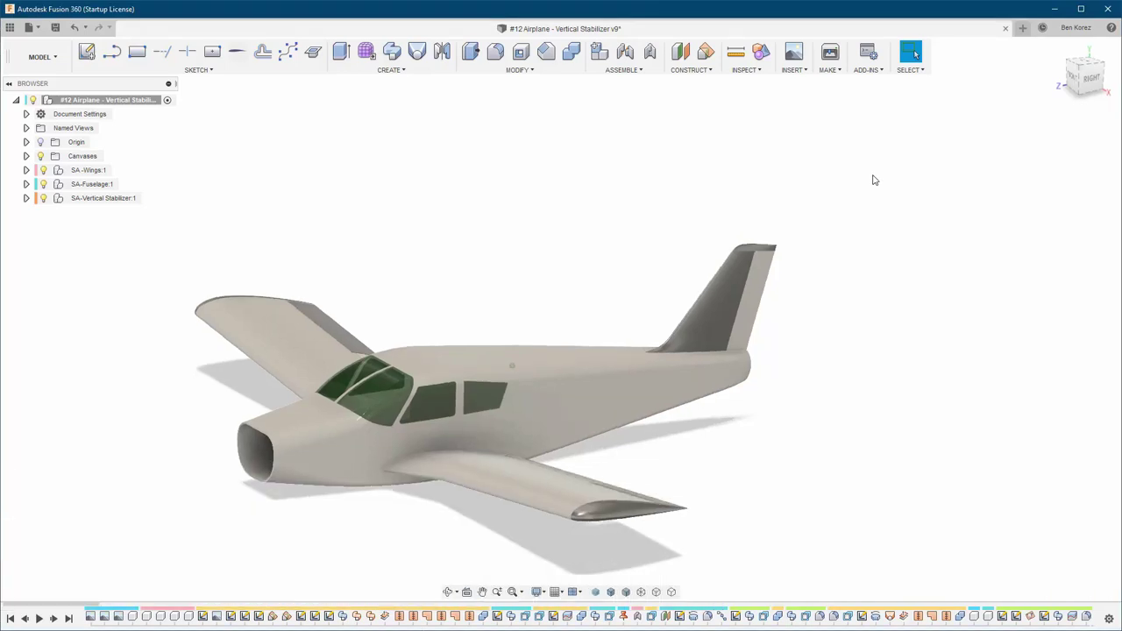
pyautogui.scroll(5, 716, 241)
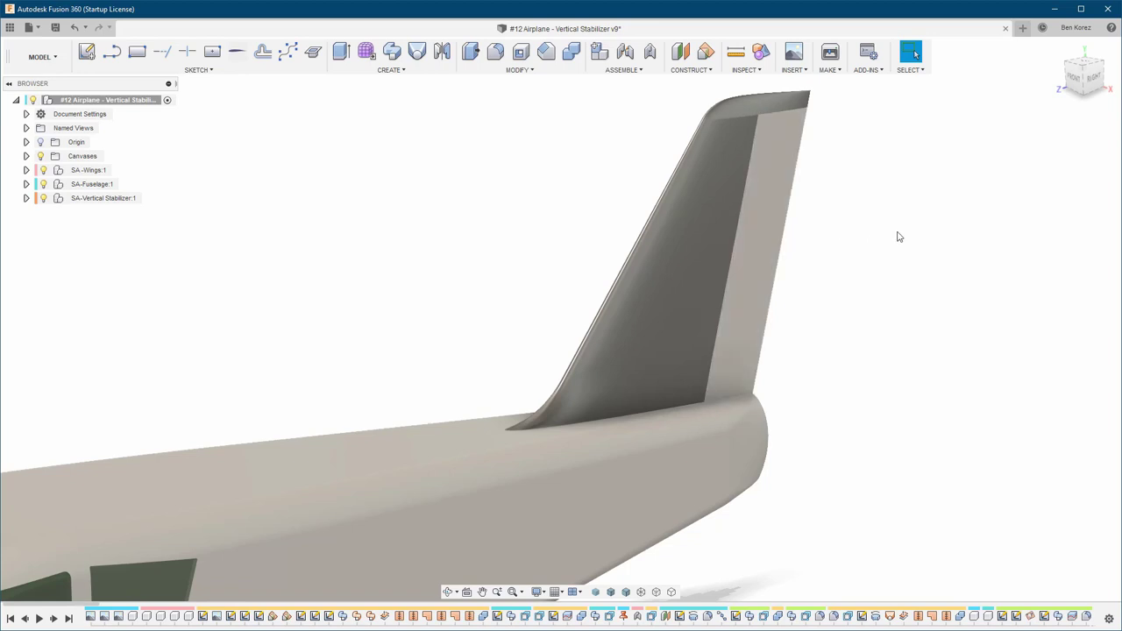
pyautogui.scroll(-5, 898, 237)
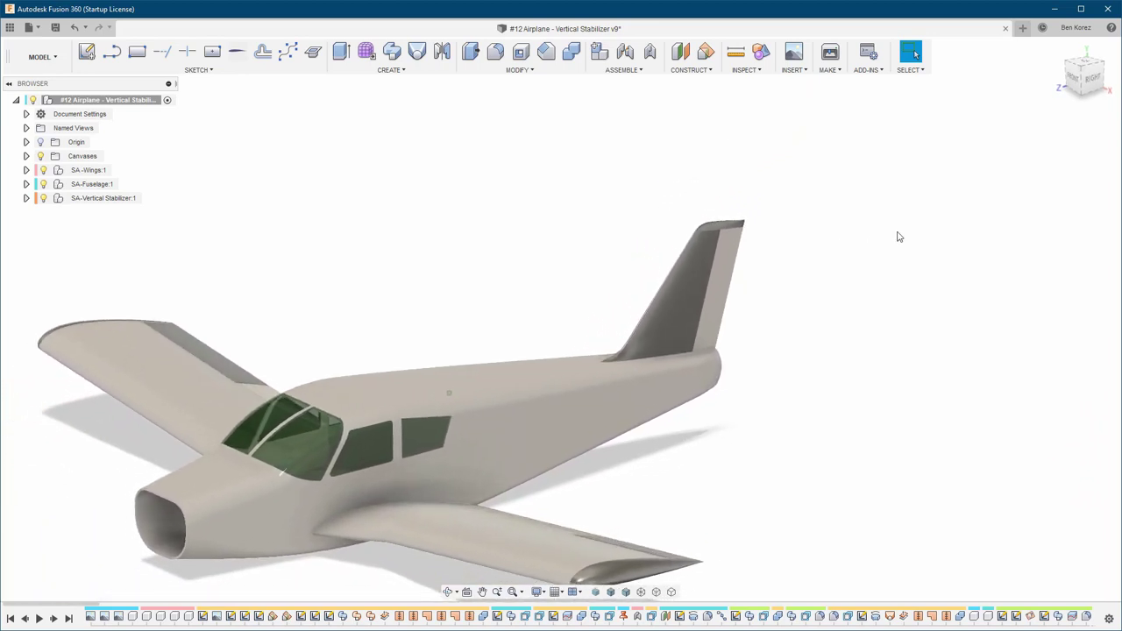
pyautogui.keyDown('shift'); pyautogui.moveTo(585, 471); pyautogui.dragTo(561, 480, button='middle'); pyautogui.keyUp('shift')
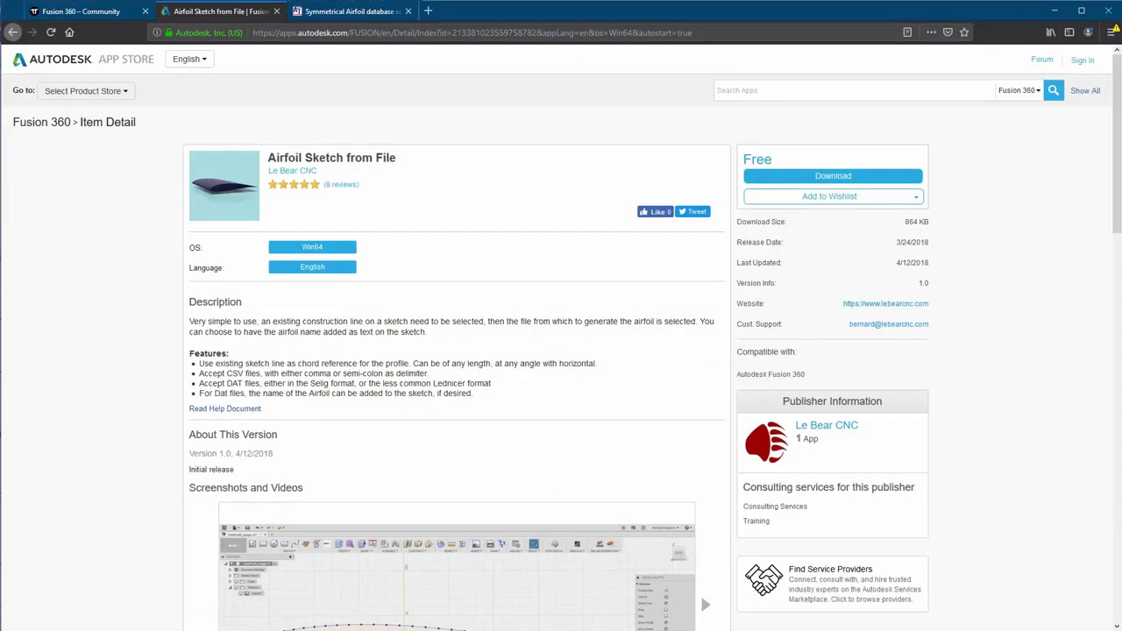
# Review the Tesreg Fusion 360 forum page and the Airfoil Sketch from File add-in page in the browser
pyautogui.click(67, 12)
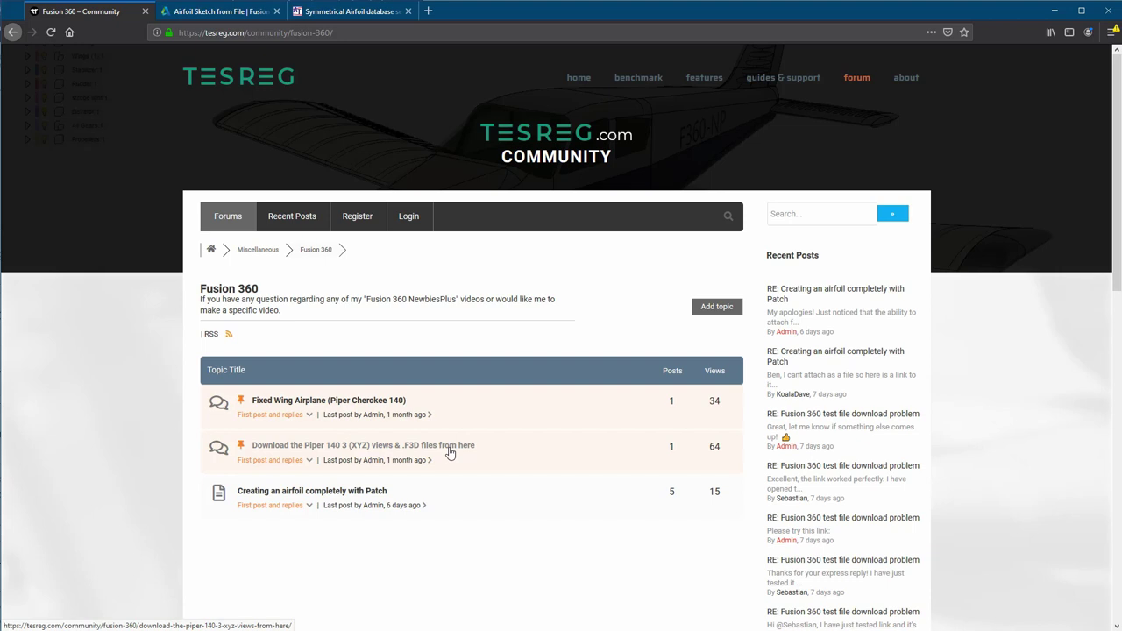
pyautogui.click(240, 11)
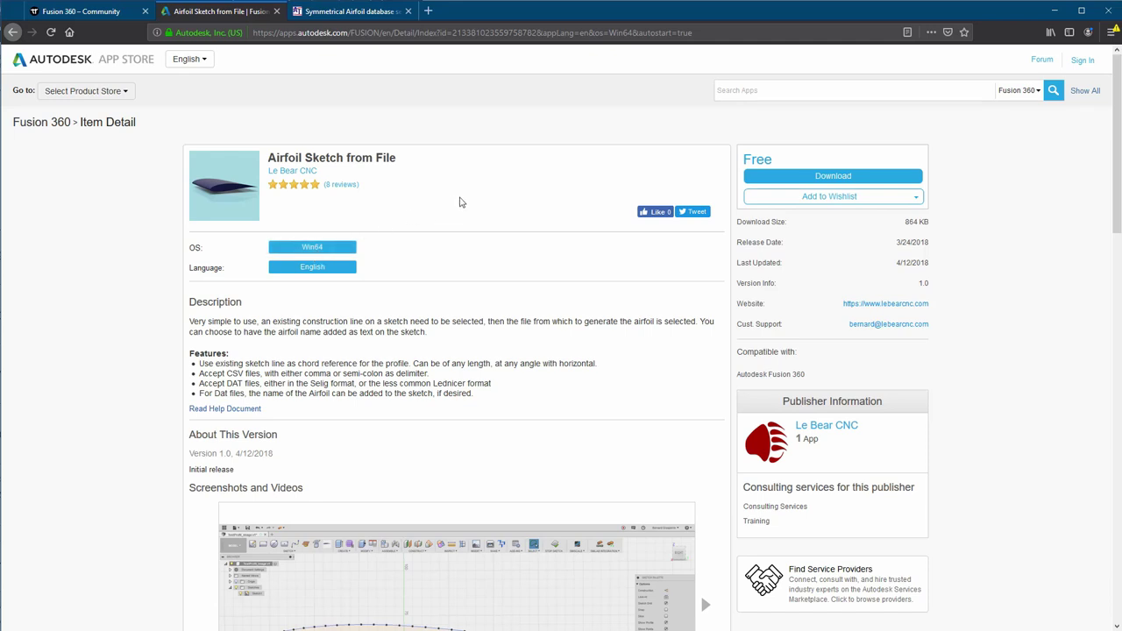
pyautogui.scroll(-7, 462, 202)
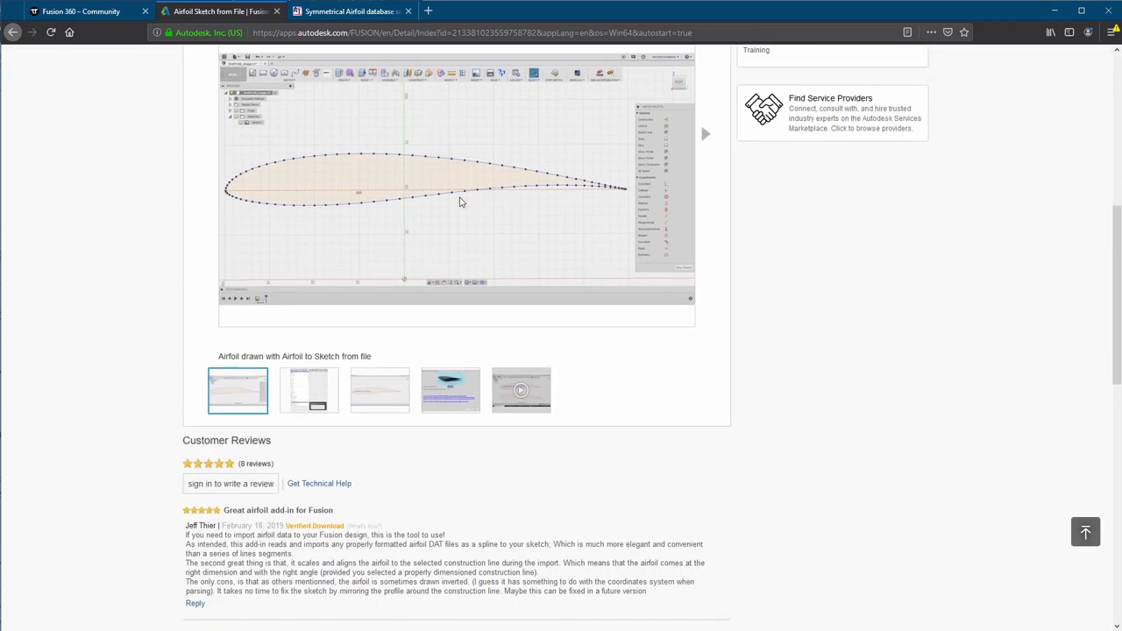
pyautogui.scroll(7, 460, 203)
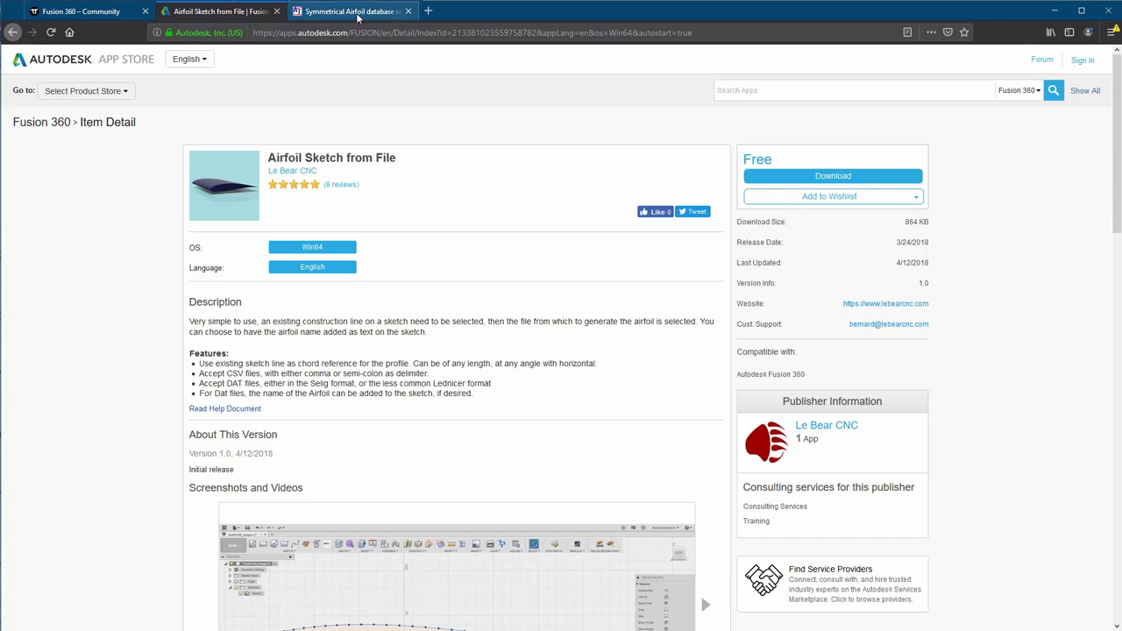
# Browse the symmetrical airfoils and their dat file links in the Airfoil Tools database
pyautogui.click(358, 17)
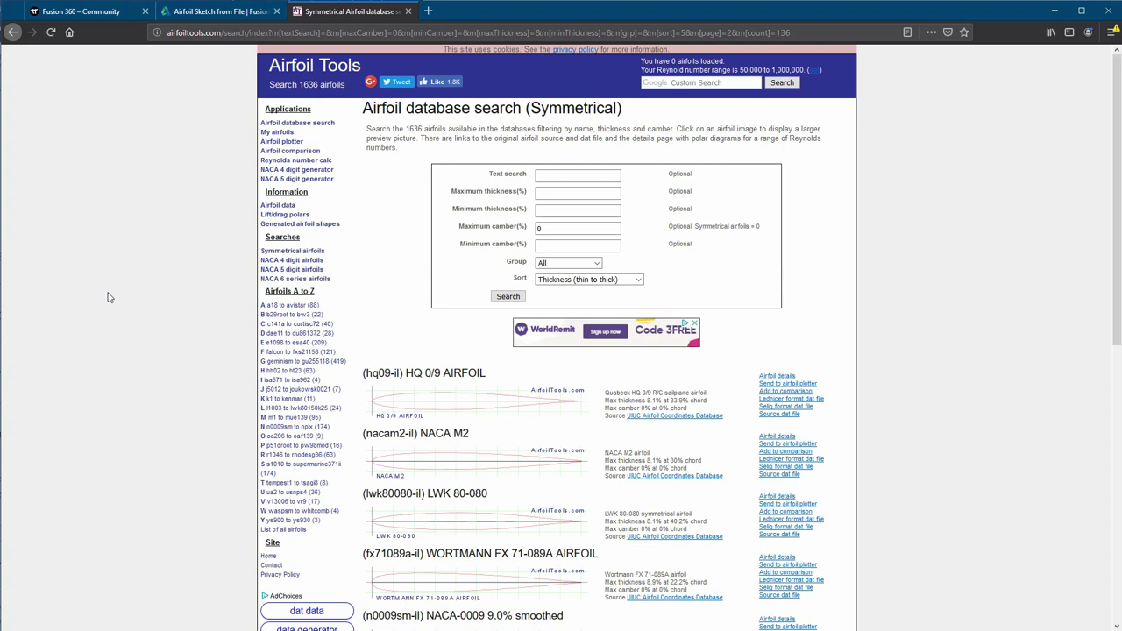
pyautogui.moveTo(325, 254); pyautogui.dragTo(261, 253)
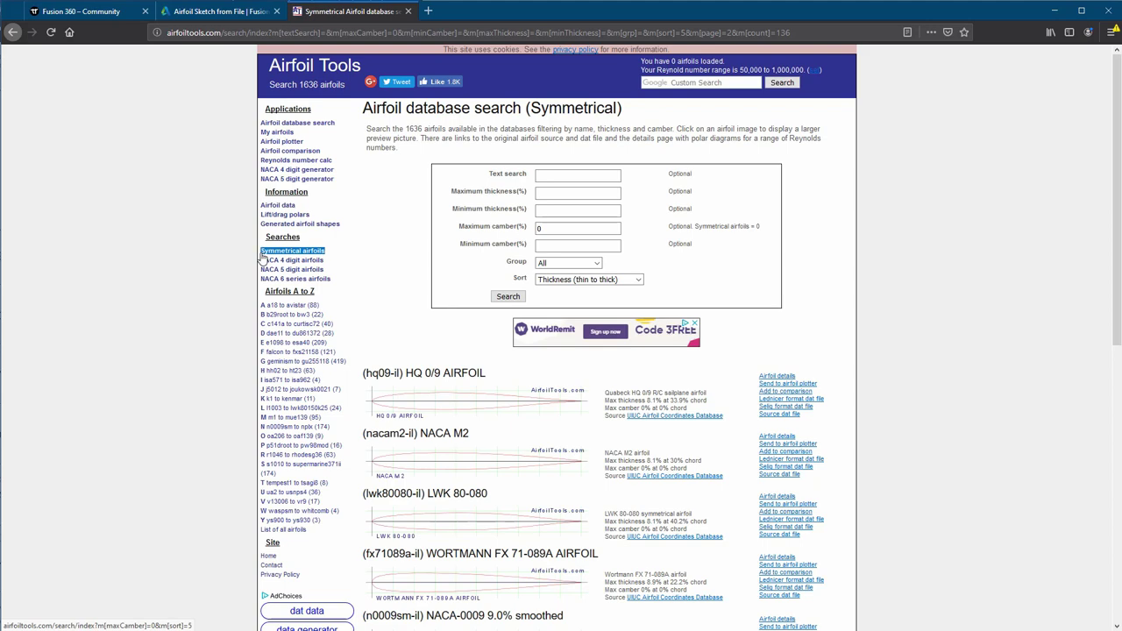
pyautogui.click(338, 245)
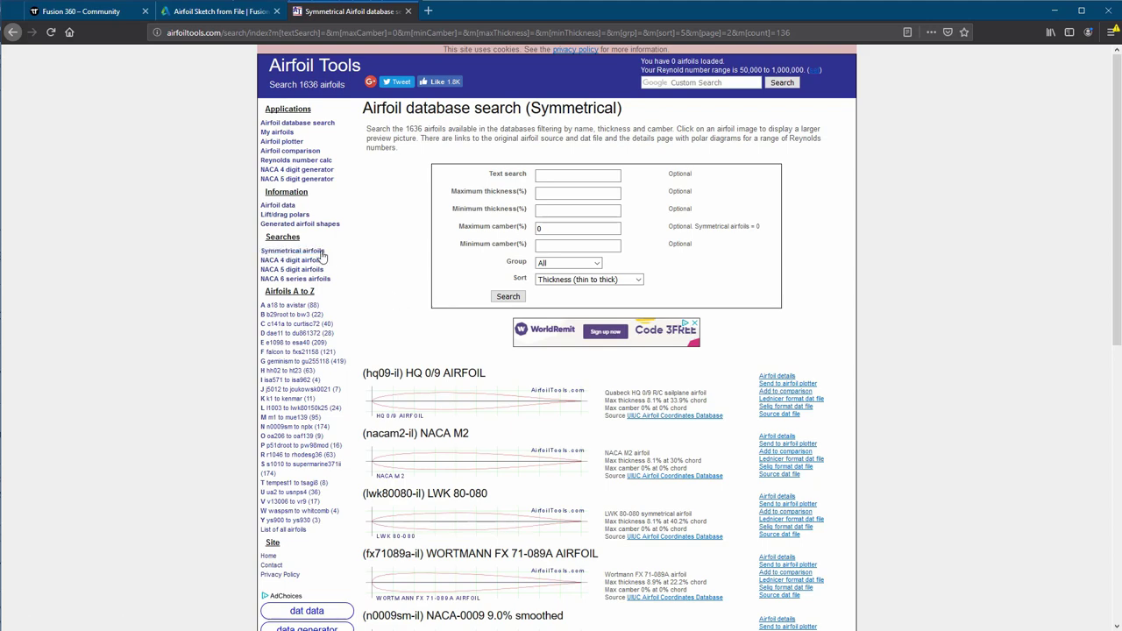
pyautogui.scroll(-10, 417, 299)
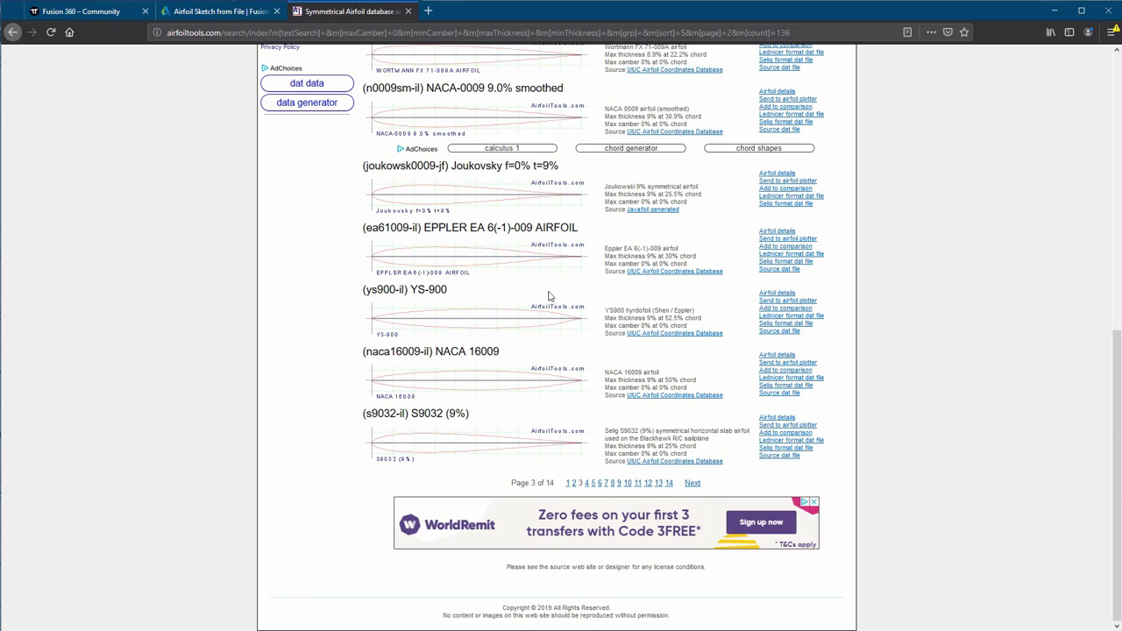
pyautogui.click(783, 334)
pyautogui.rightClick(784, 337)
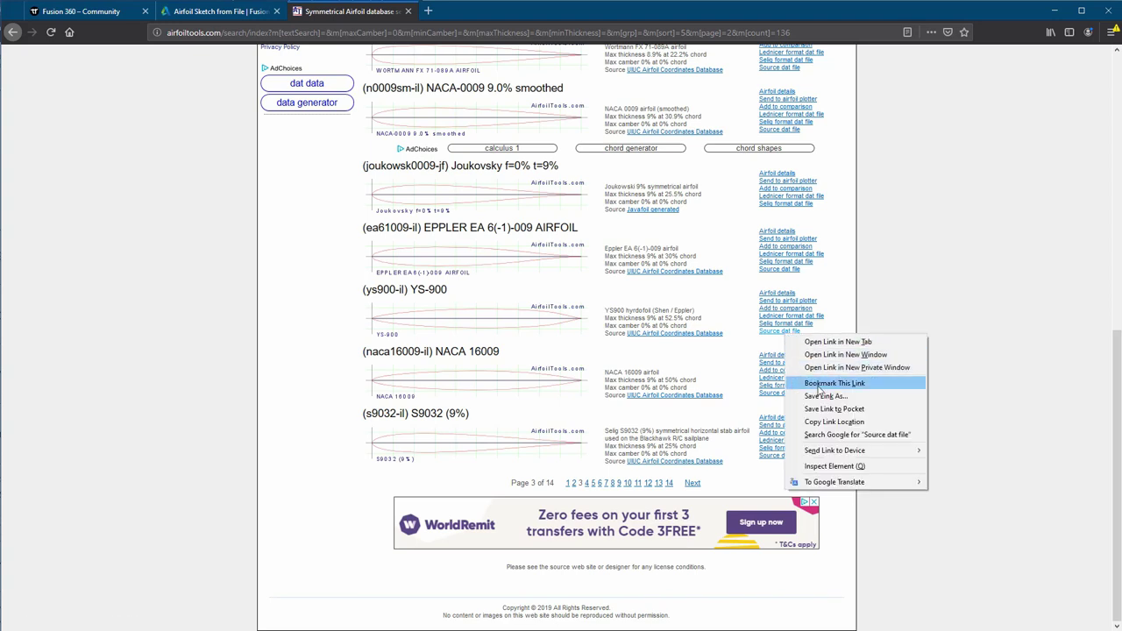
pyautogui.click(823, 396)
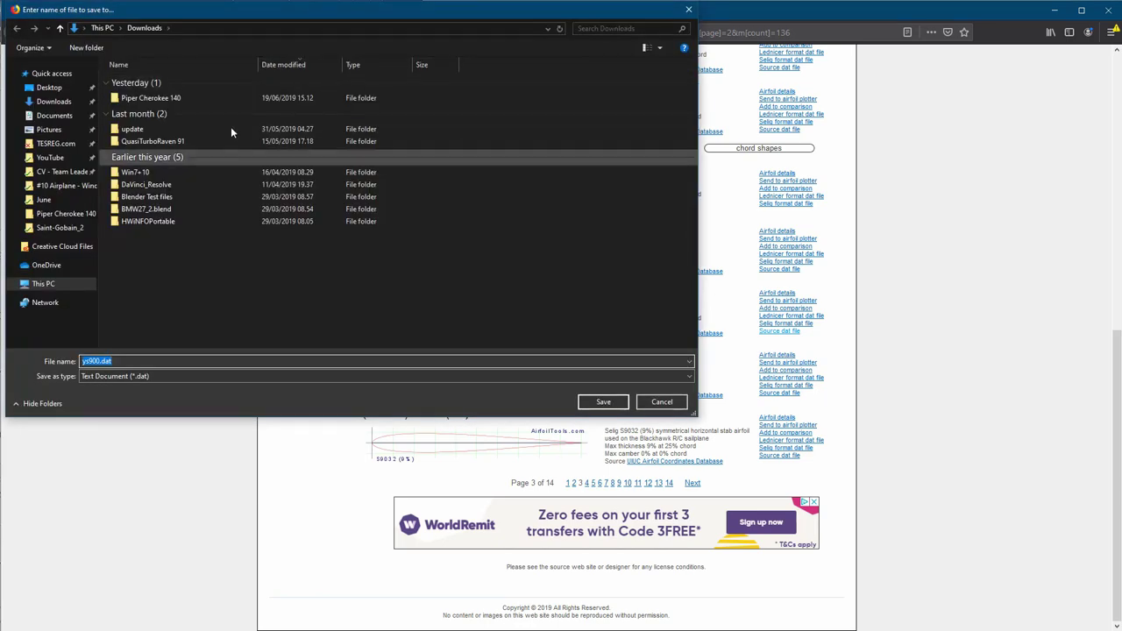
pyautogui.click(662, 403)
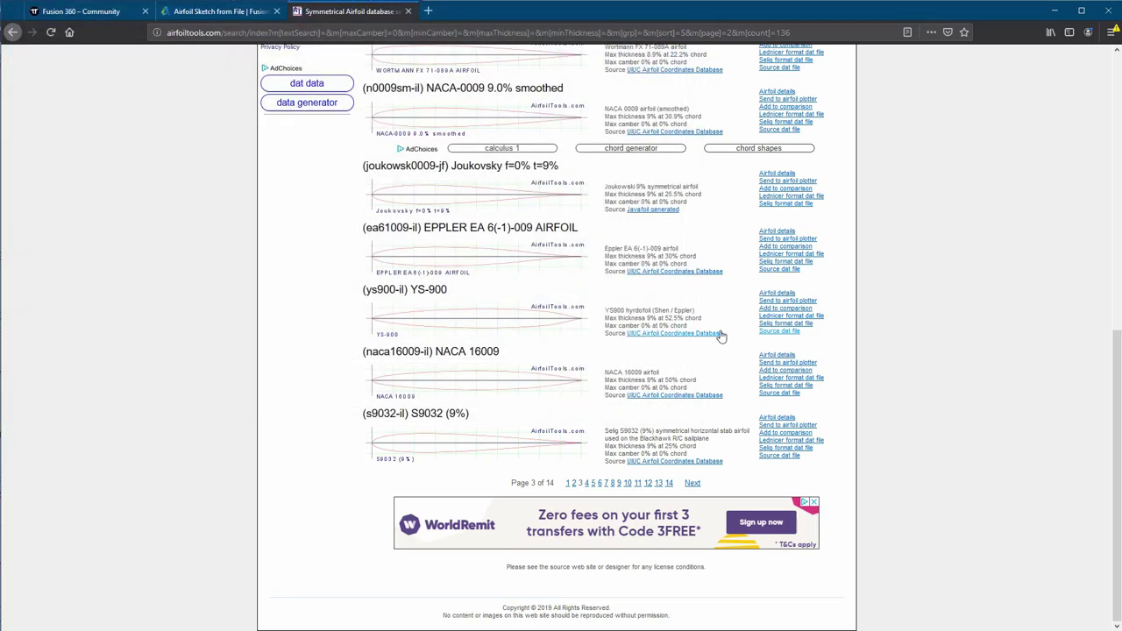
# Switch to Fusion 360 and check the AirfoilSketchFromFile add-in's run status and where its Airfoil Sketch from File command is offered
pyautogui.click(1059, 12)
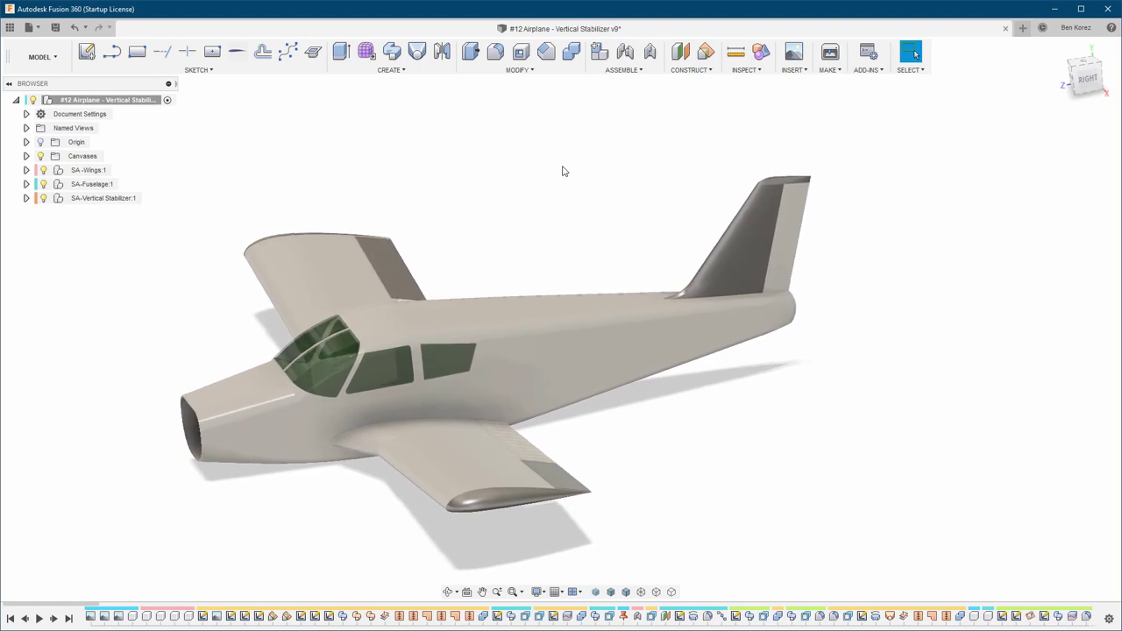
pyautogui.click(219, 72)
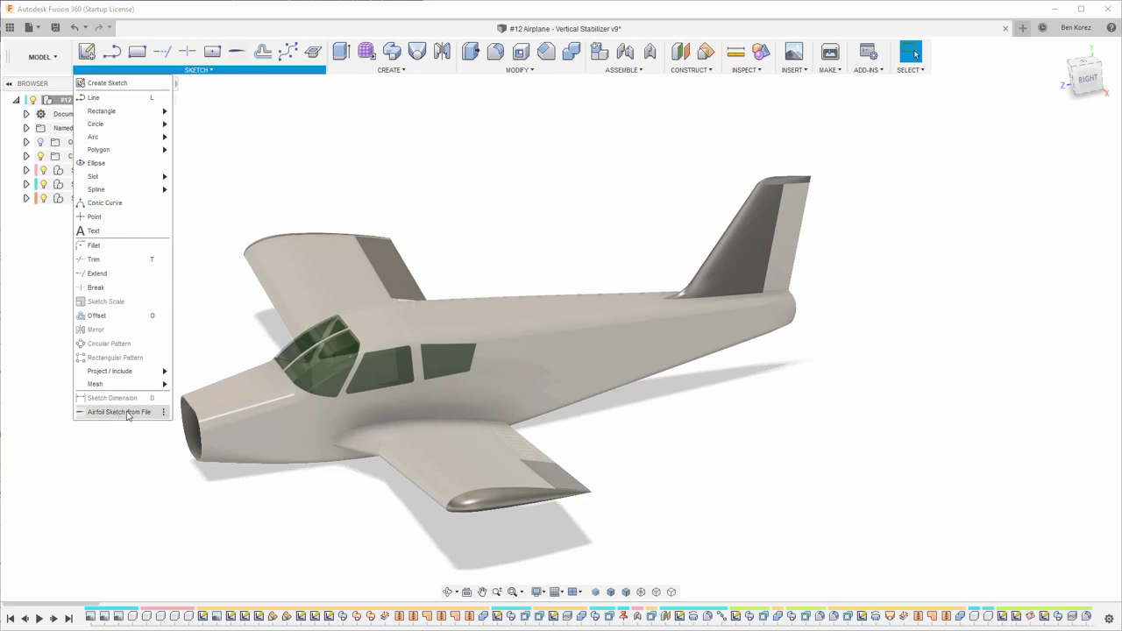
pyautogui.click(794, 68)
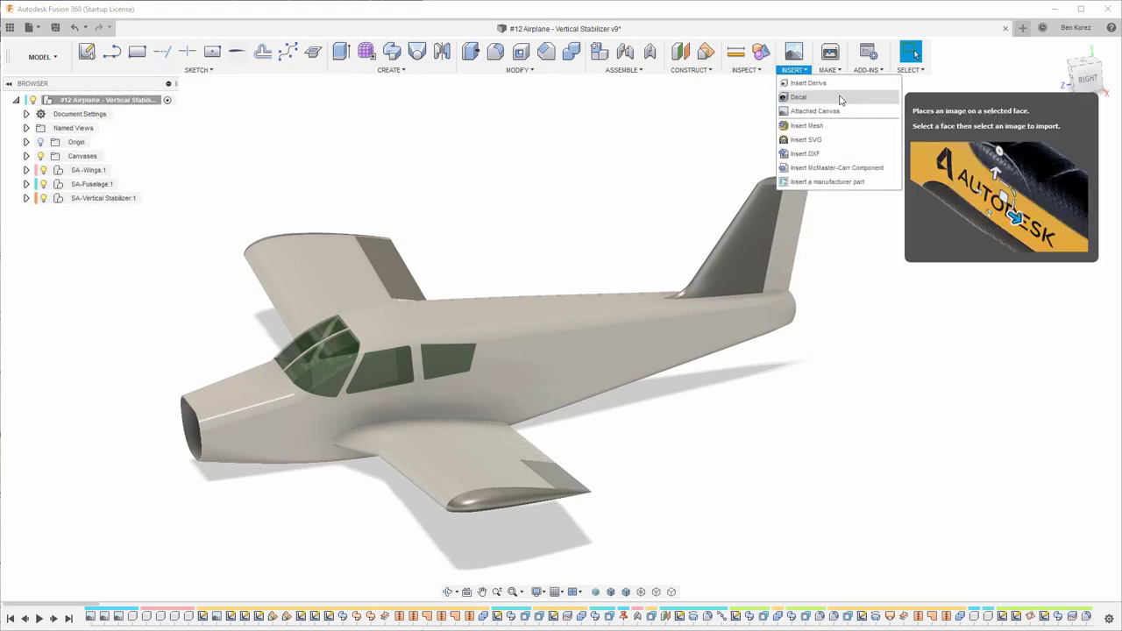
pyautogui.click(868, 53)
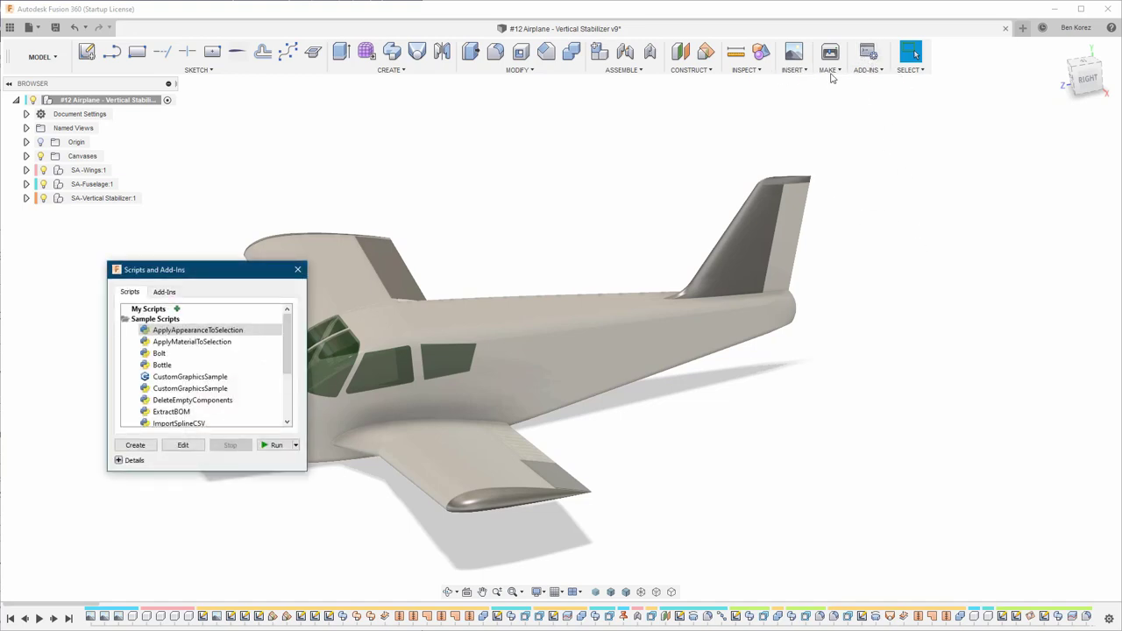
pyautogui.click(165, 292)
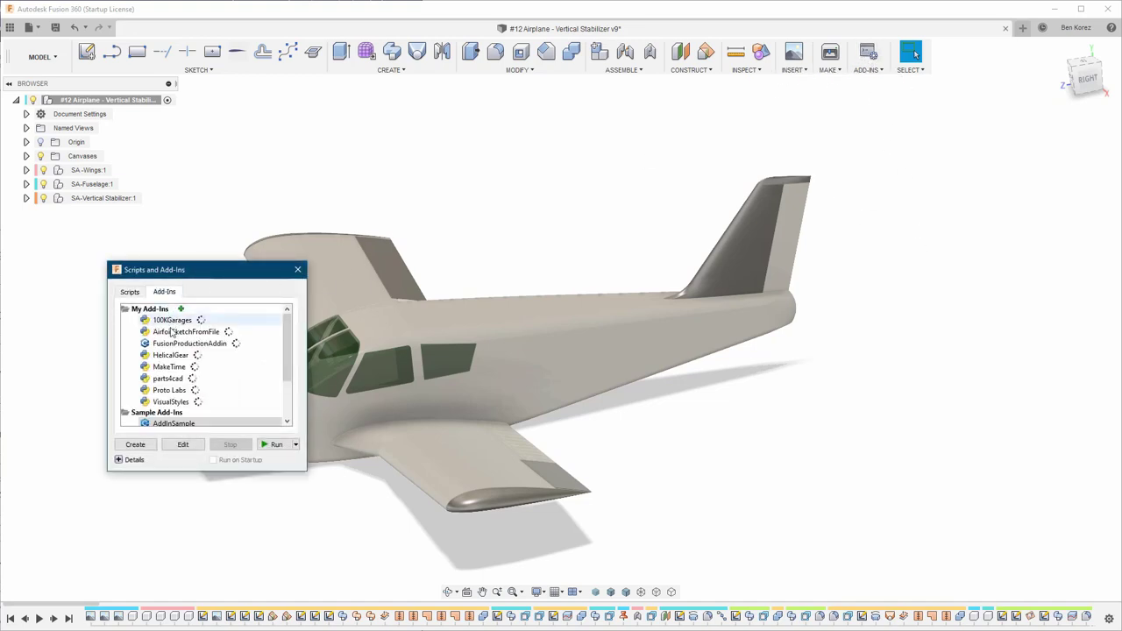
pyautogui.click(188, 333)
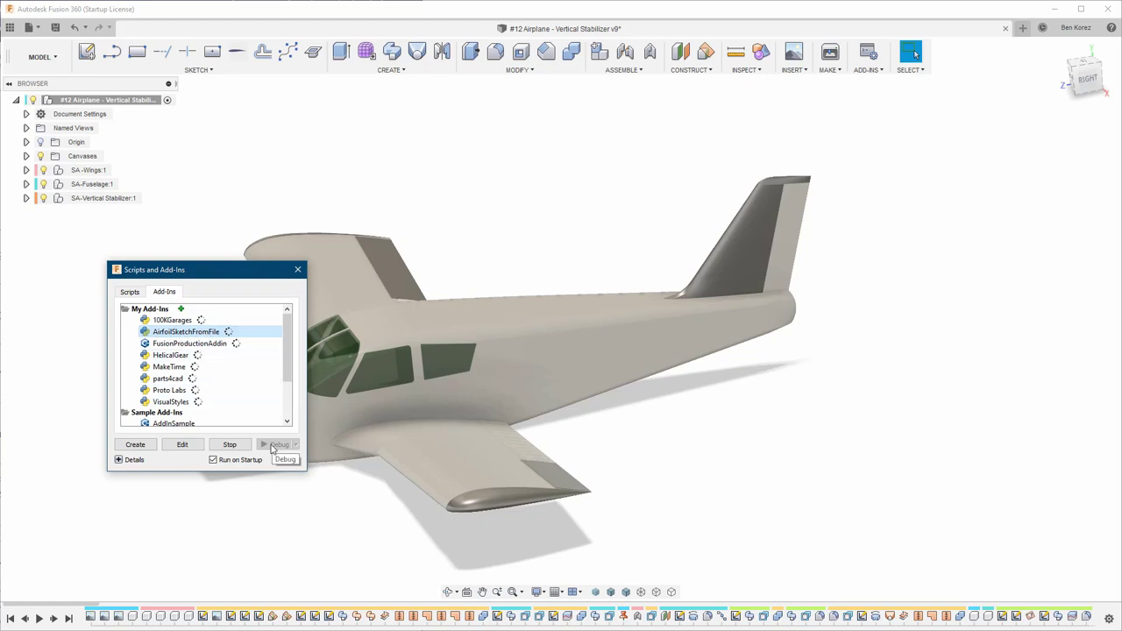
pyautogui.click(299, 270)
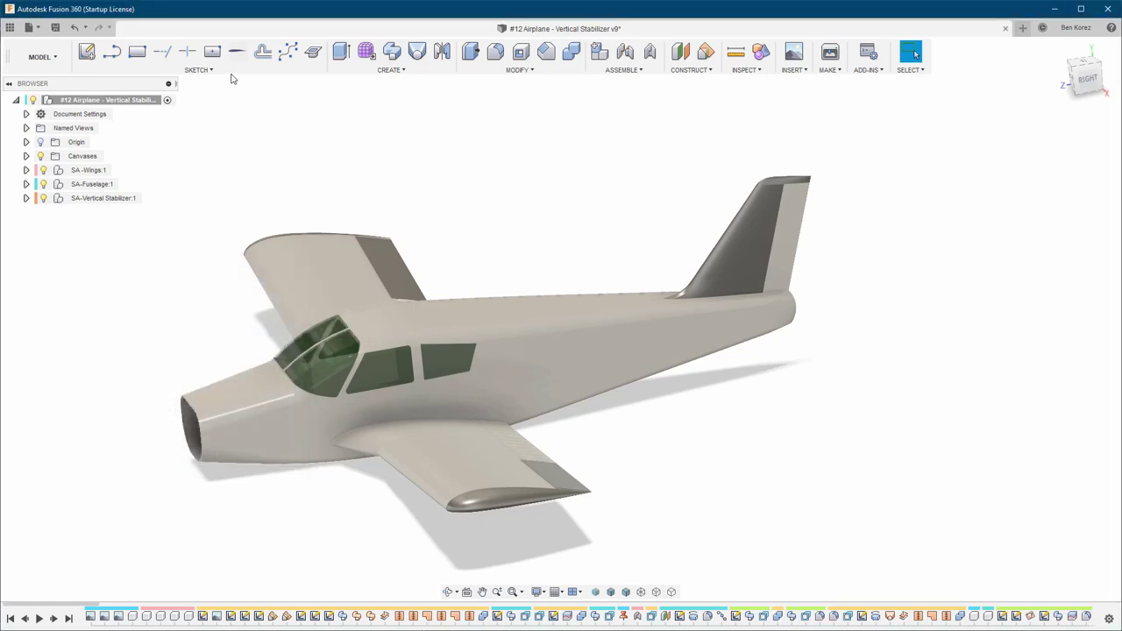
pyautogui.click(233, 72)
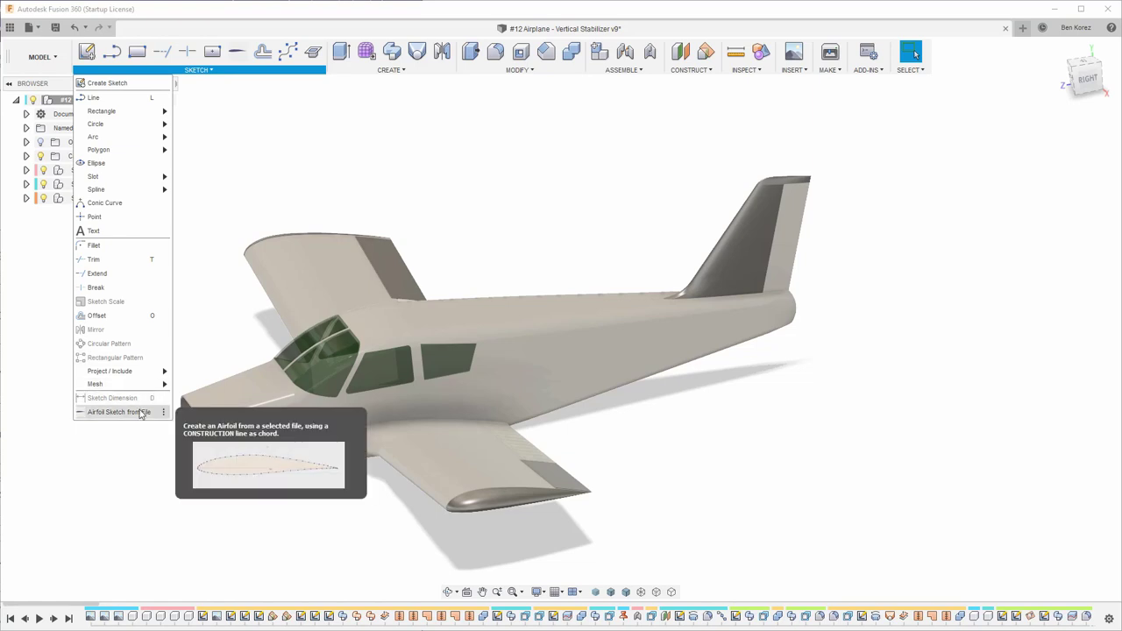
pyautogui.click(508, 155)
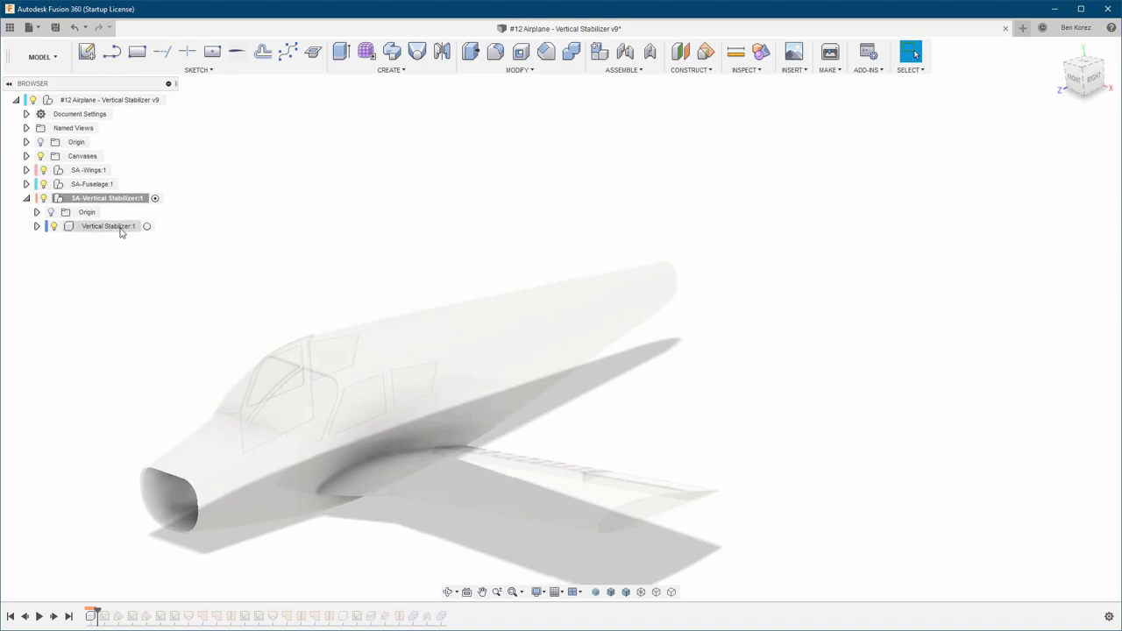
# Activate the Vertical Stabilizer component and show the Side canvas, seen squarely from the right
pyautogui.click(147, 227)
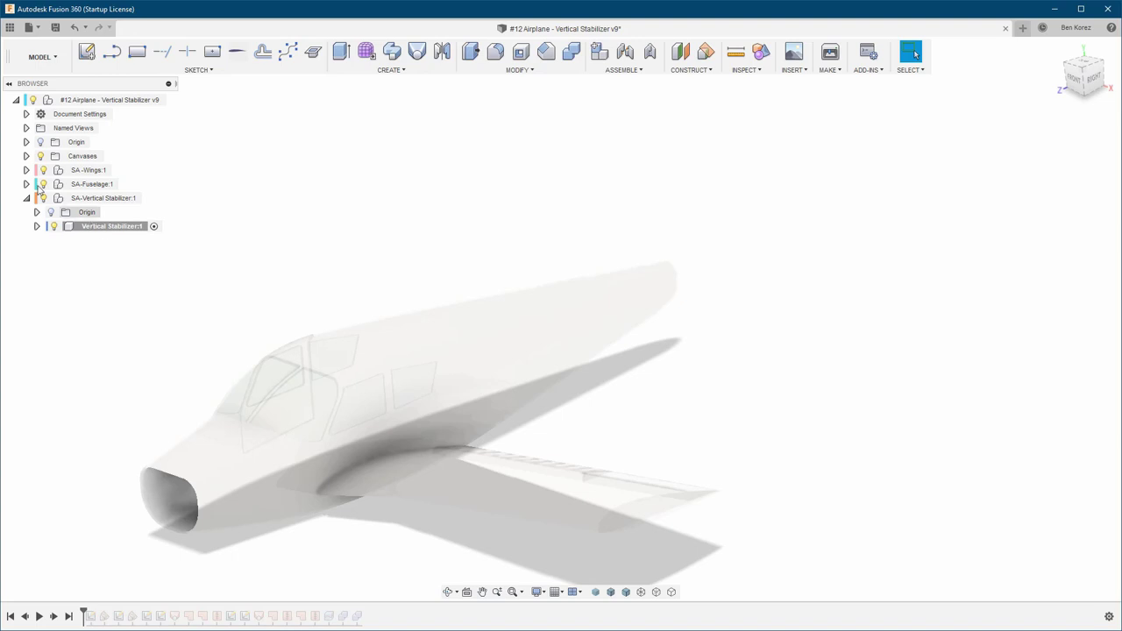
pyautogui.click(26, 157)
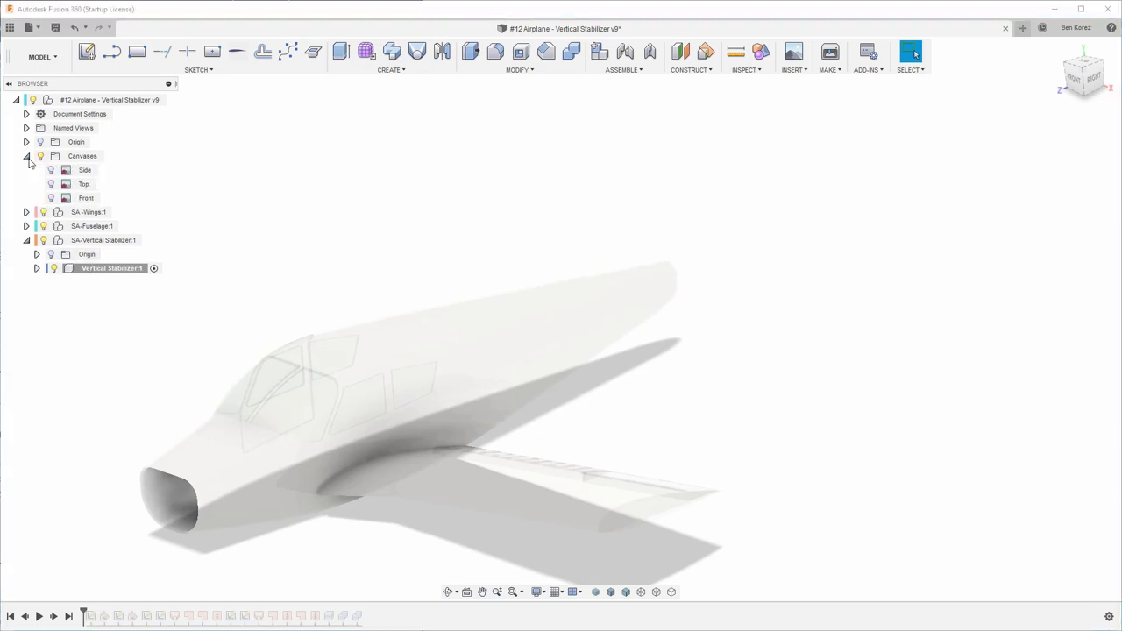
pyautogui.click(52, 172)
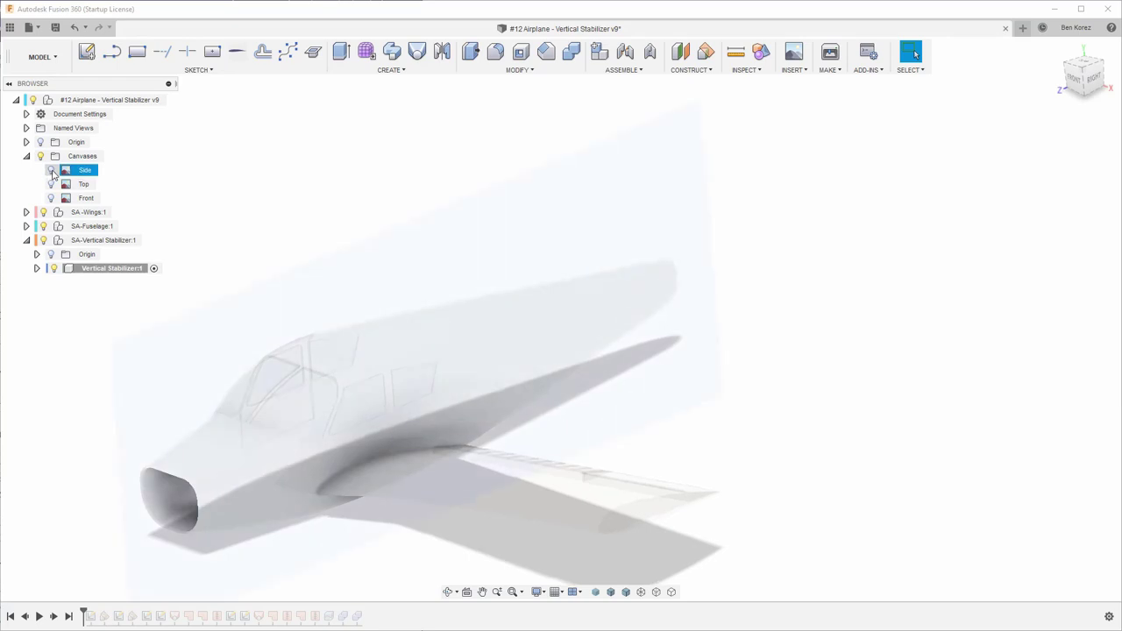
pyautogui.keyDown('shift'); pyautogui.moveTo(187, 170); pyautogui.dragTo(402, 146, button='middle'); pyautogui.keyUp('shift')
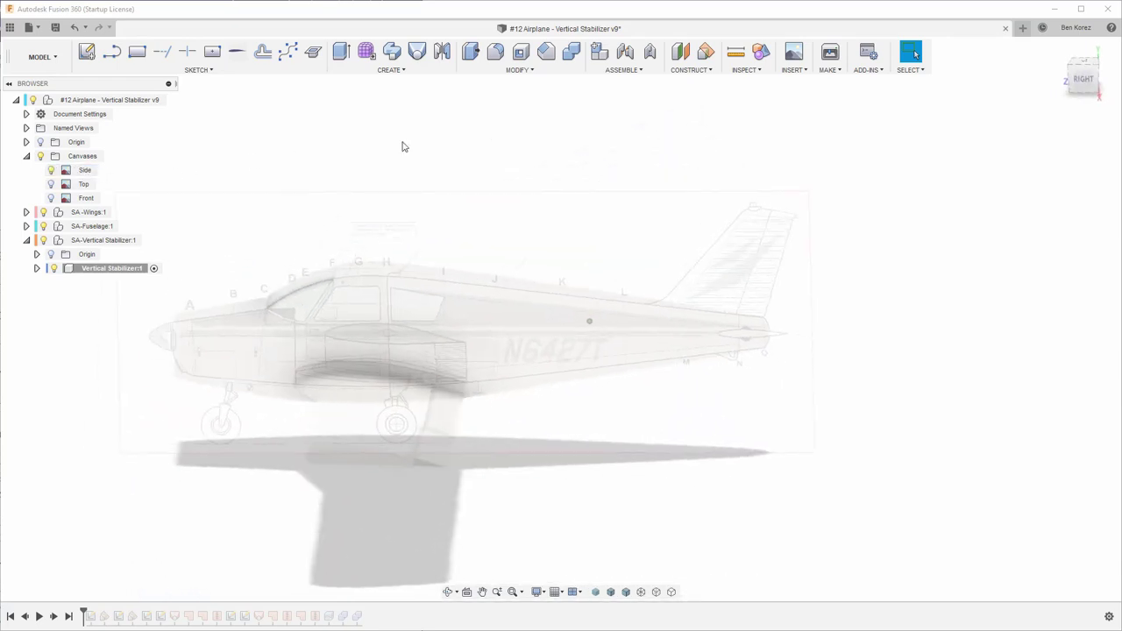
pyautogui.click(1084, 80)
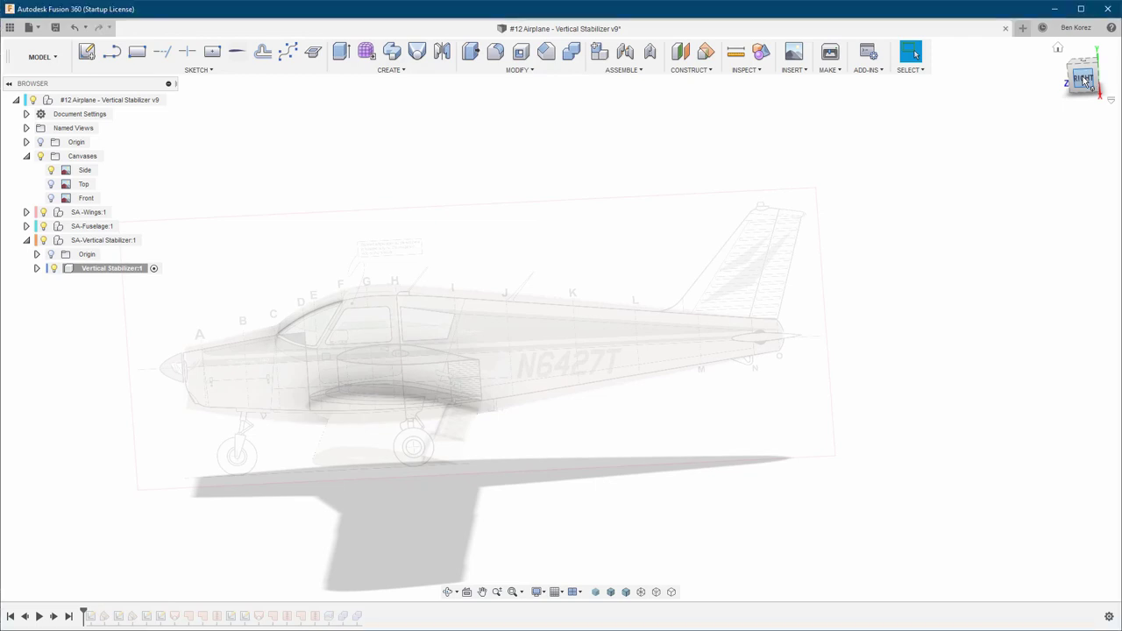
# Start a new sketch in the Vertical Stabilizer component on the side plane that is parallel to the Side canvas
pyautogui.scroll(5, 701, 315)
pyautogui.scroll(3, 684, 311)
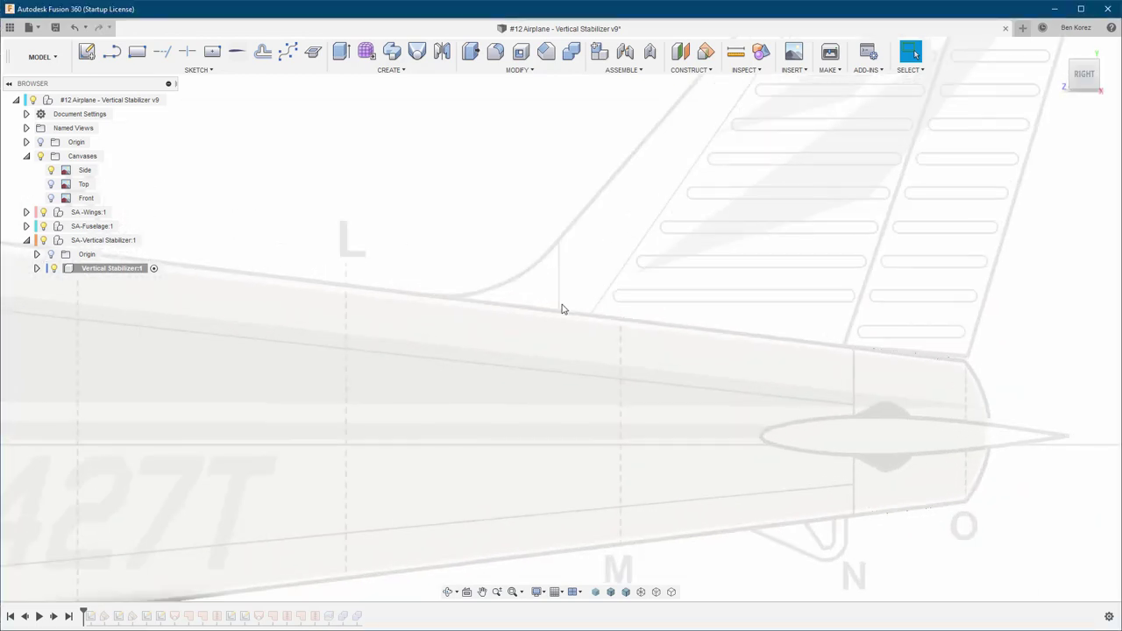
pyautogui.scroll(-3, 359, 306)
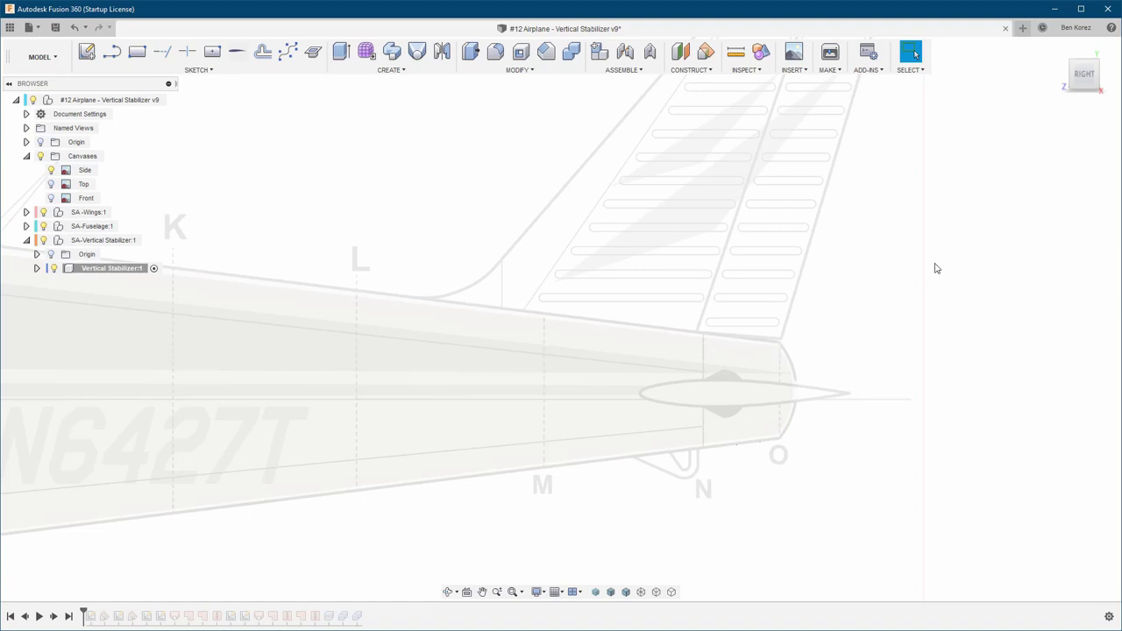
pyautogui.scroll(-3, 979, 295)
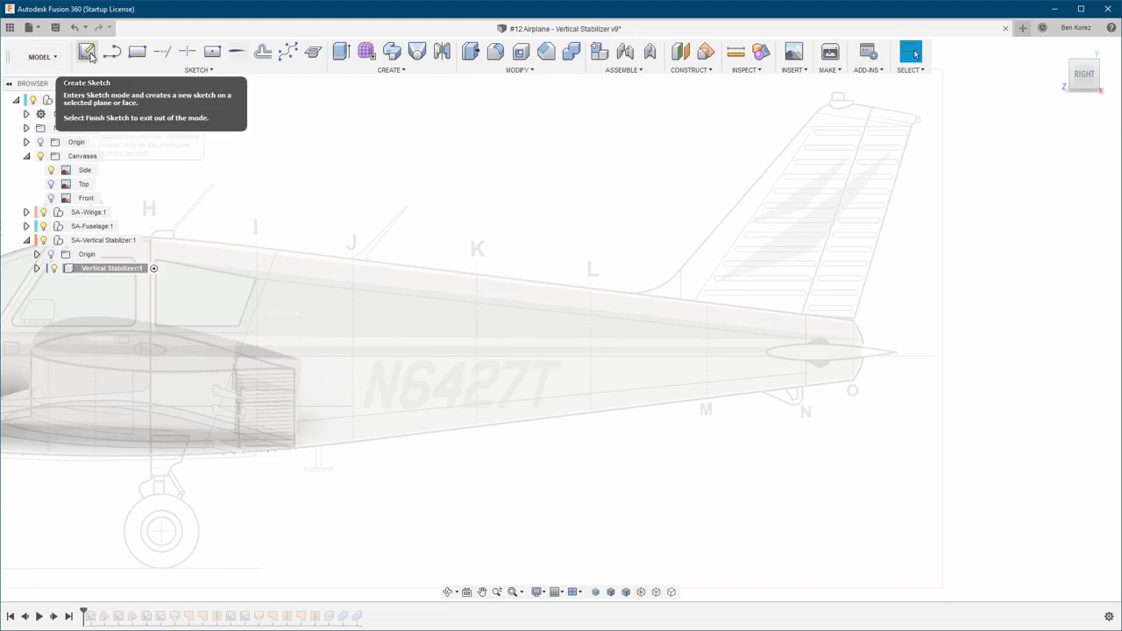
pyautogui.click(87, 51)
pyautogui.click(600, 249)
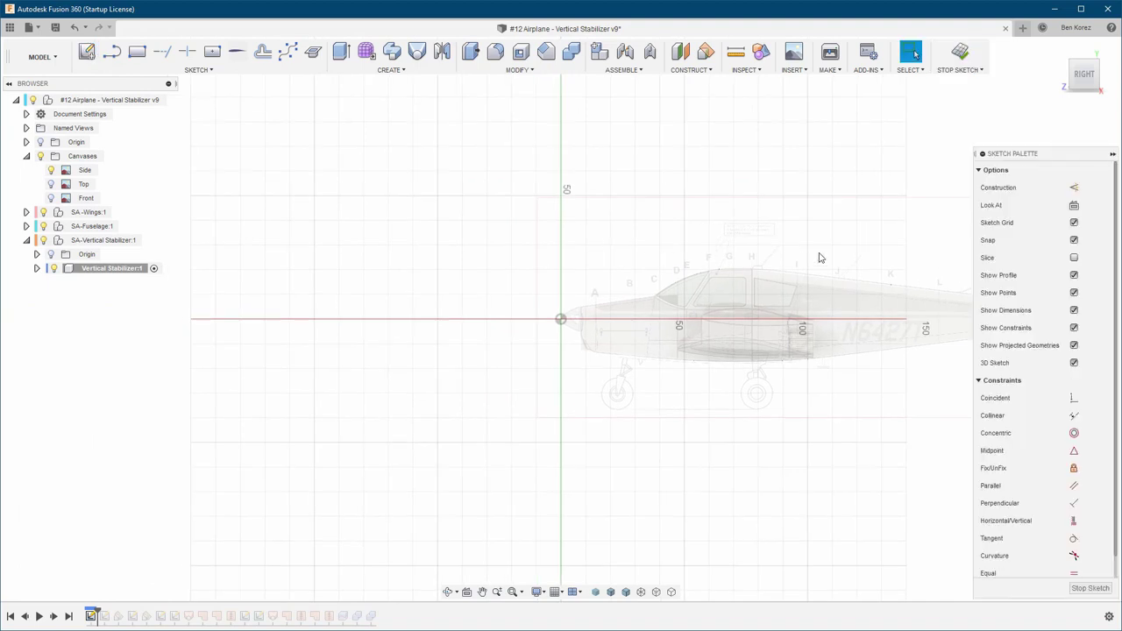
pyautogui.moveTo(942, 254); pyautogui.dragTo(498, 250, button='middle')
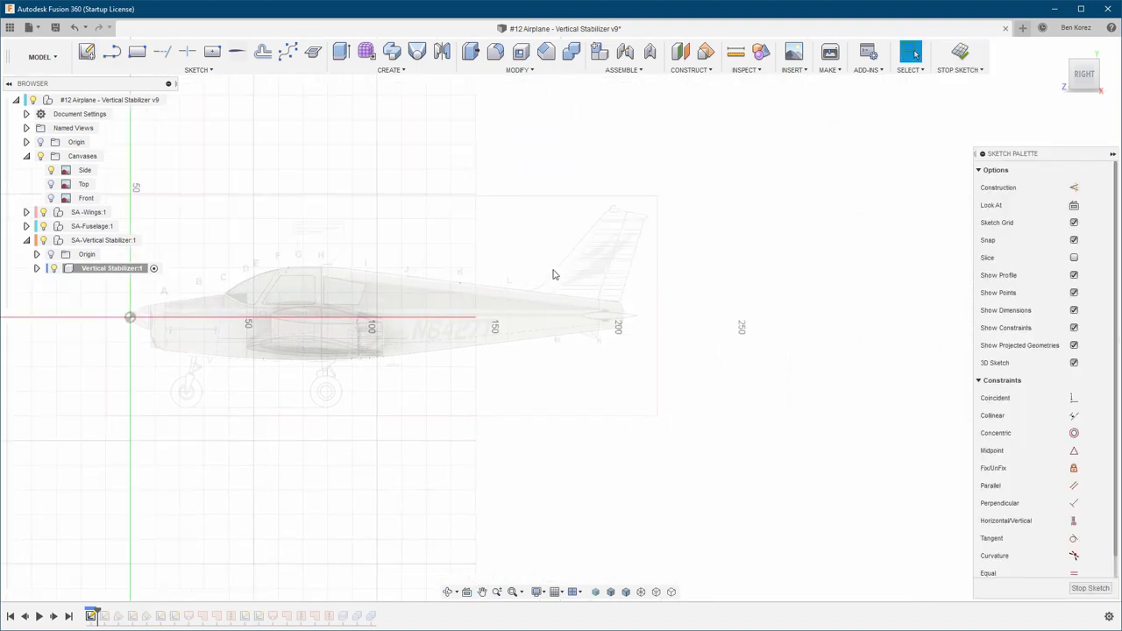
pyautogui.scroll(5, 591, 285)
pyautogui.scroll(3, 591, 289)
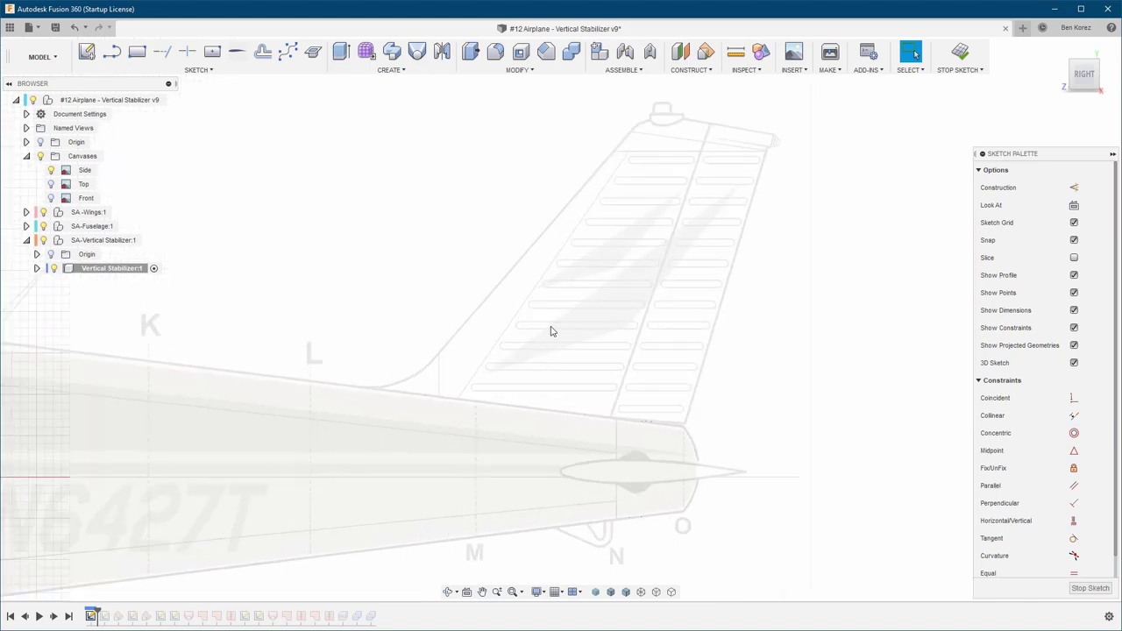
pyautogui.scroll(1, 551, 330)
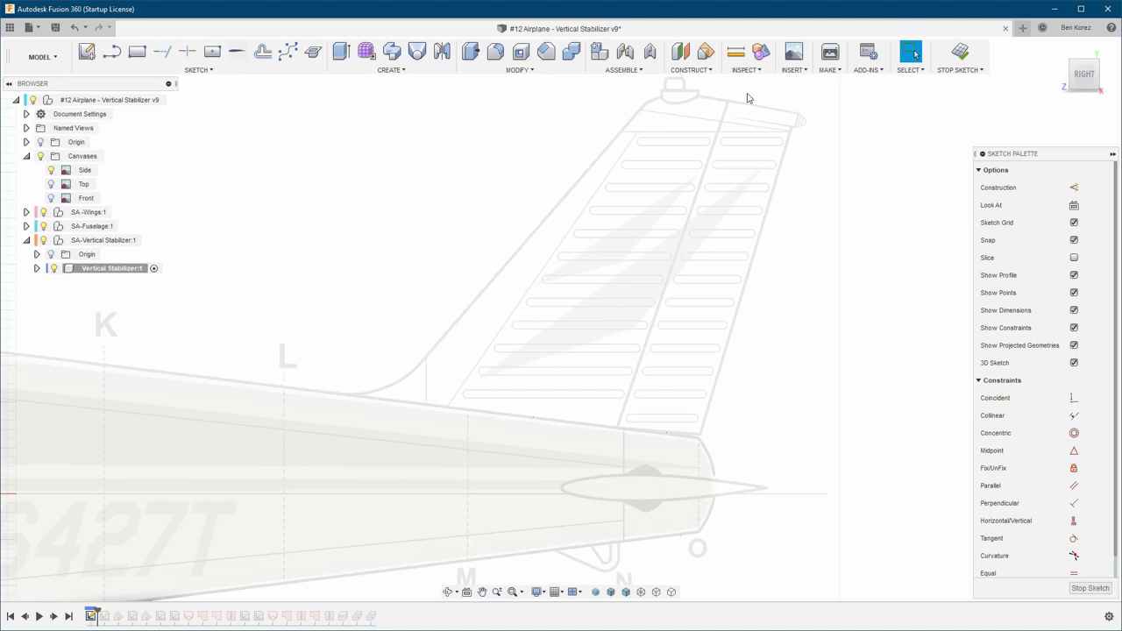
# Sketch a line about 18 mm long over the canvas's slanted rib line just below the stabilizer's tip
pyautogui.scroll(5, 760, 101)
pyautogui.scroll(3, 760, 101)
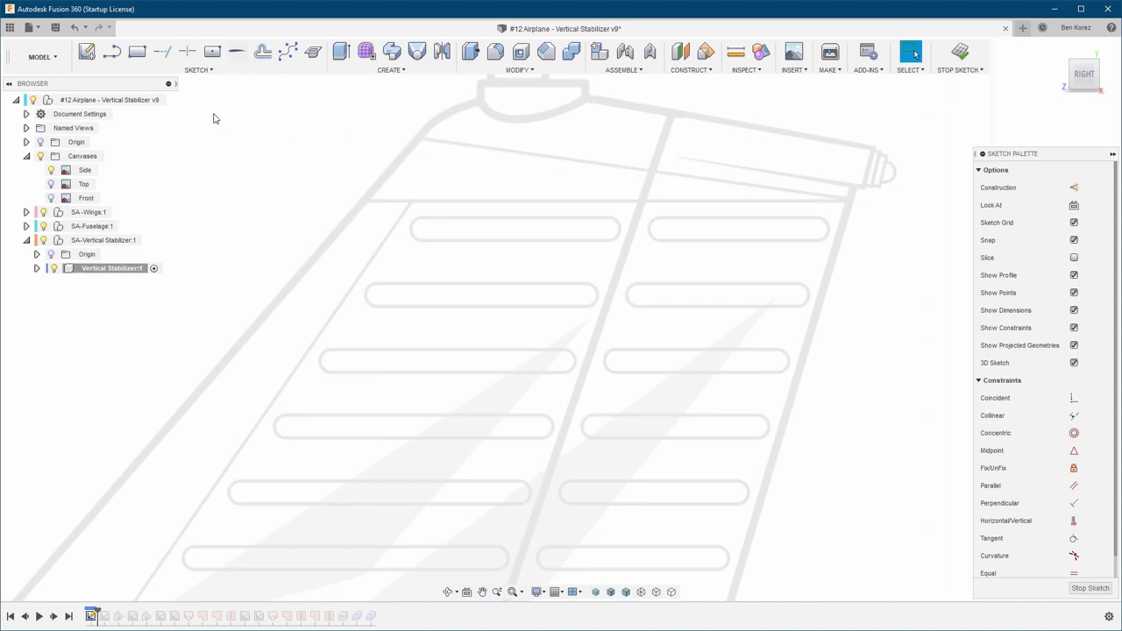
pyautogui.click(112, 52)
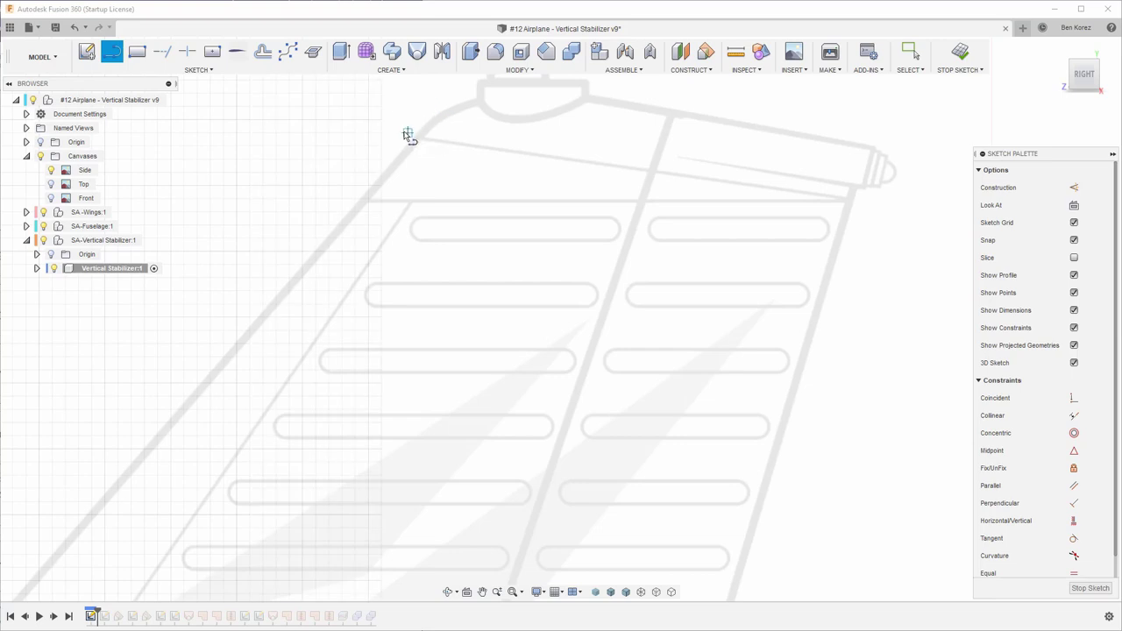
pyautogui.click(407, 133)
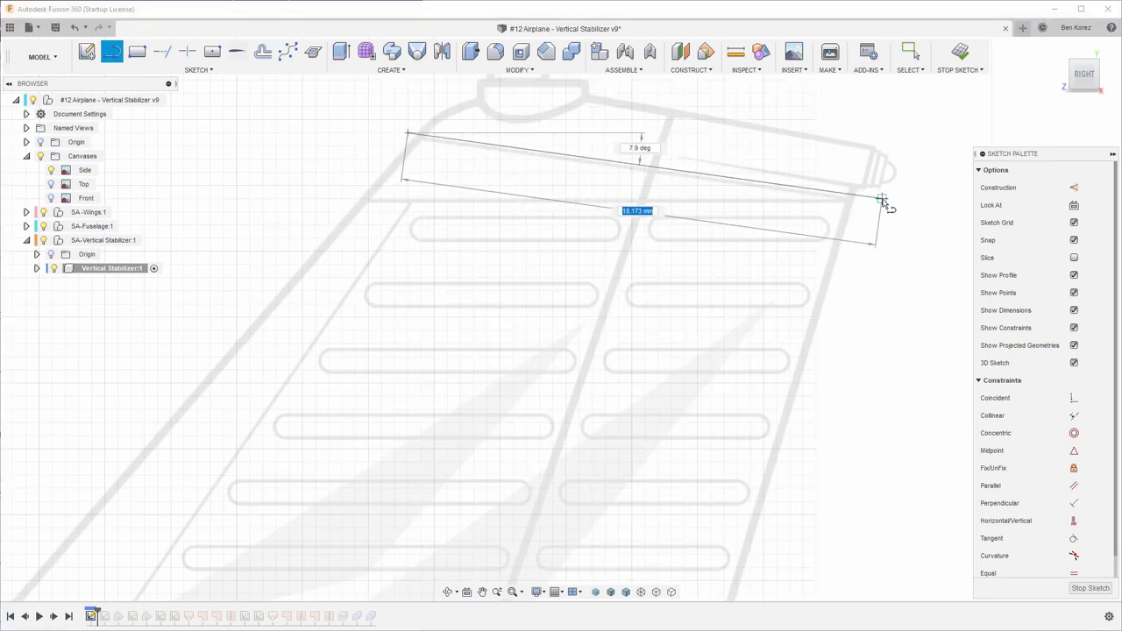
pyautogui.click(868, 198)
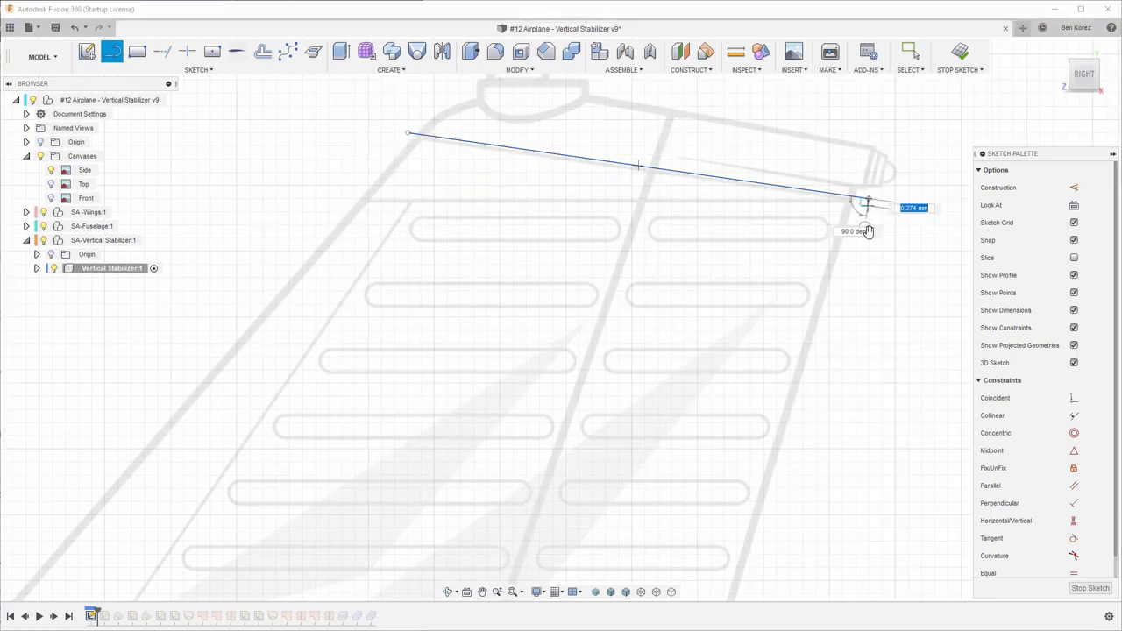
pyautogui.press('Escape')
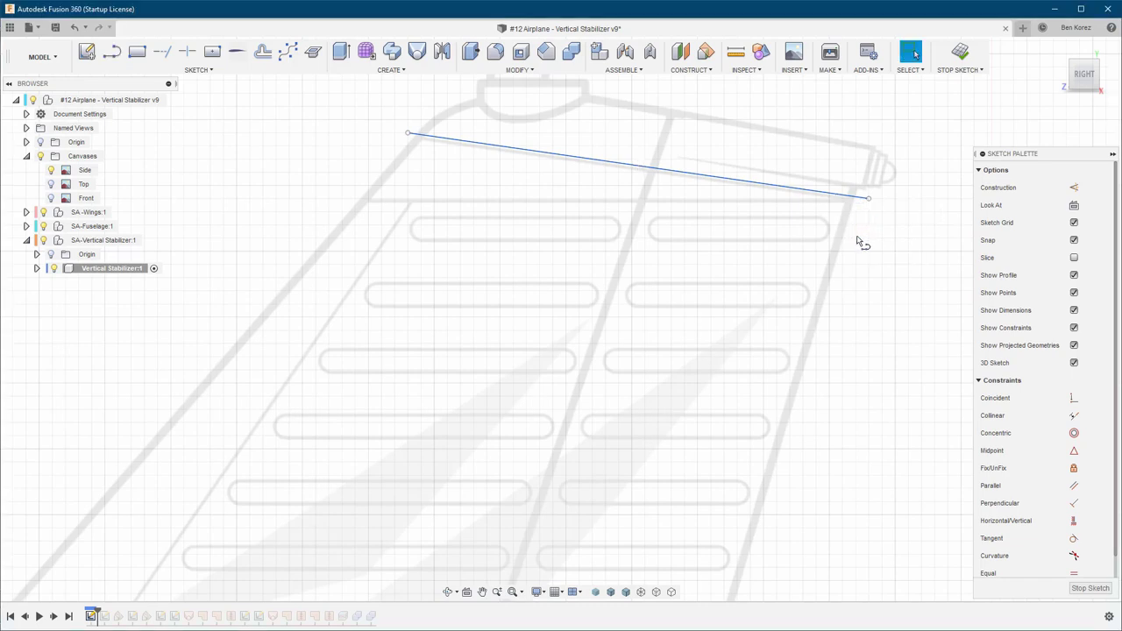
# Shift the whole tip line slightly down and forward to match the slanted line on the canvas
pyautogui.scroll(2, 736, 111)
pyautogui.scroll(2, 724, 111)
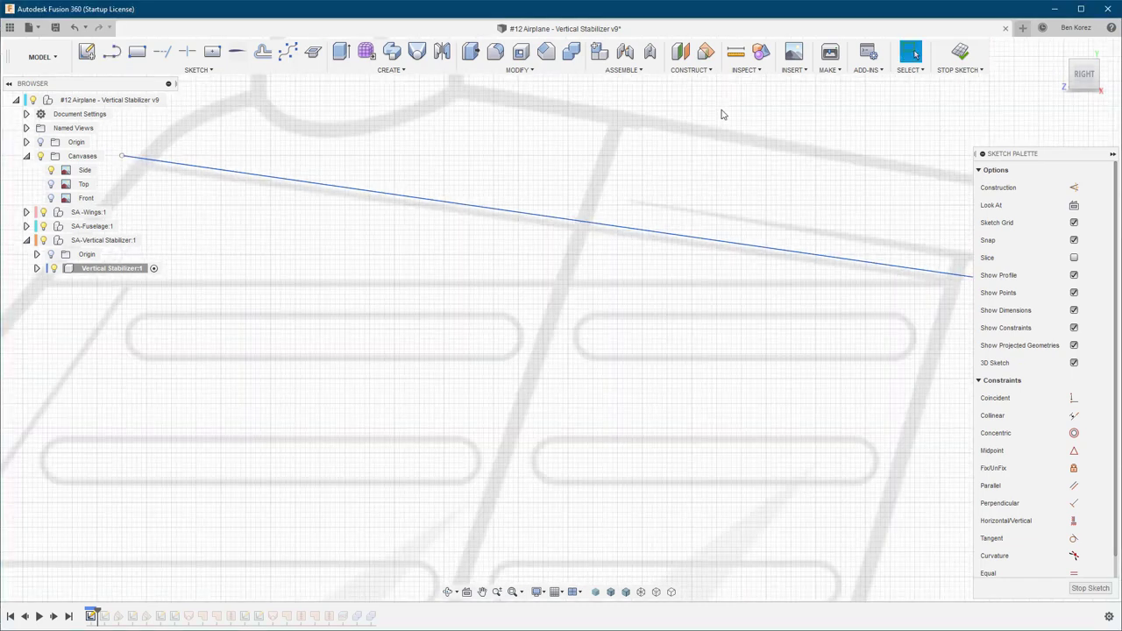
pyautogui.scroll(-1, 553, 135)
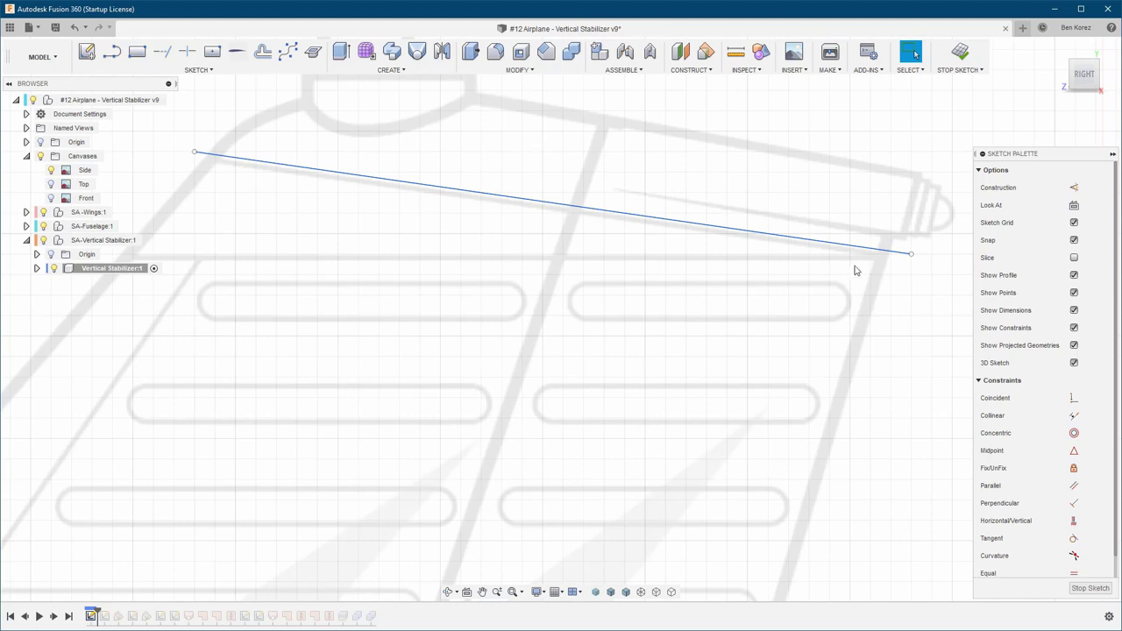
pyautogui.click(910, 257)
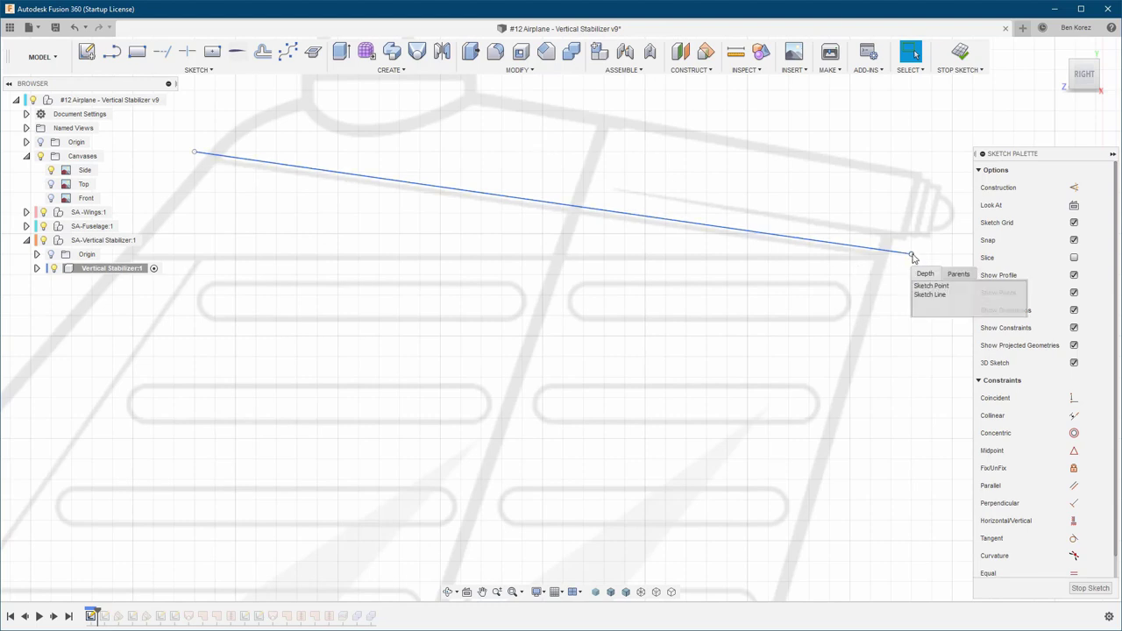
pyautogui.moveTo(569, 207); pyautogui.dragTo(567, 210)
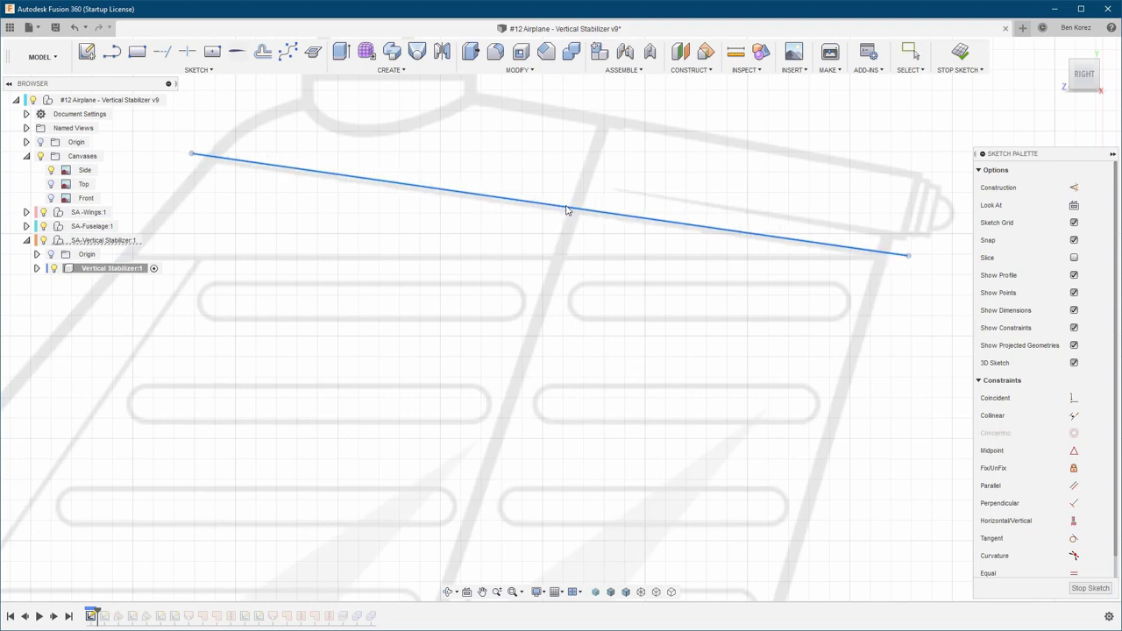
pyautogui.scroll(3, 566, 210)
pyautogui.scroll(-3, 566, 210)
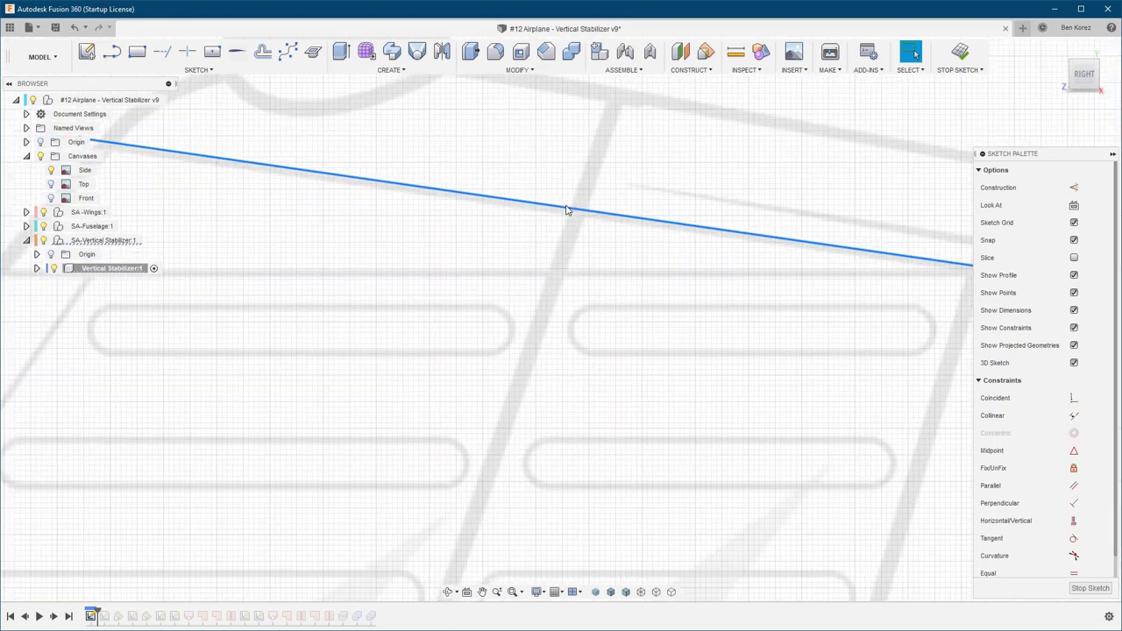
pyautogui.scroll(-5, 566, 211)
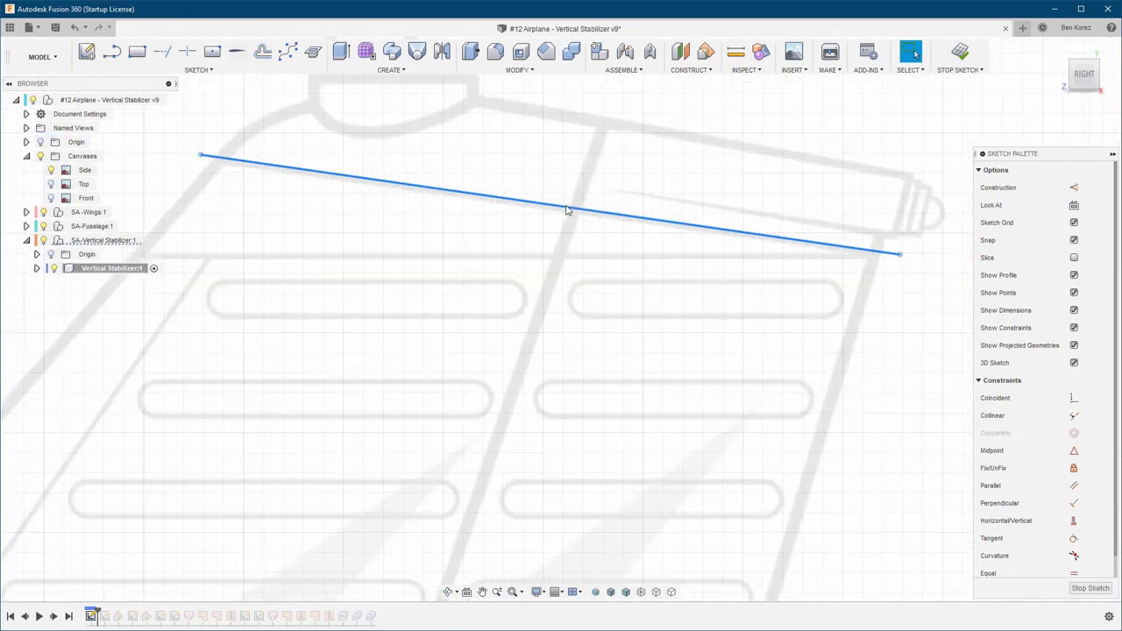
# Adjust the tip line's front endpoint slightly downward so the line follows the canvas's slant
pyautogui.scroll(3, 207, 160)
pyautogui.scroll(3, 209, 161)
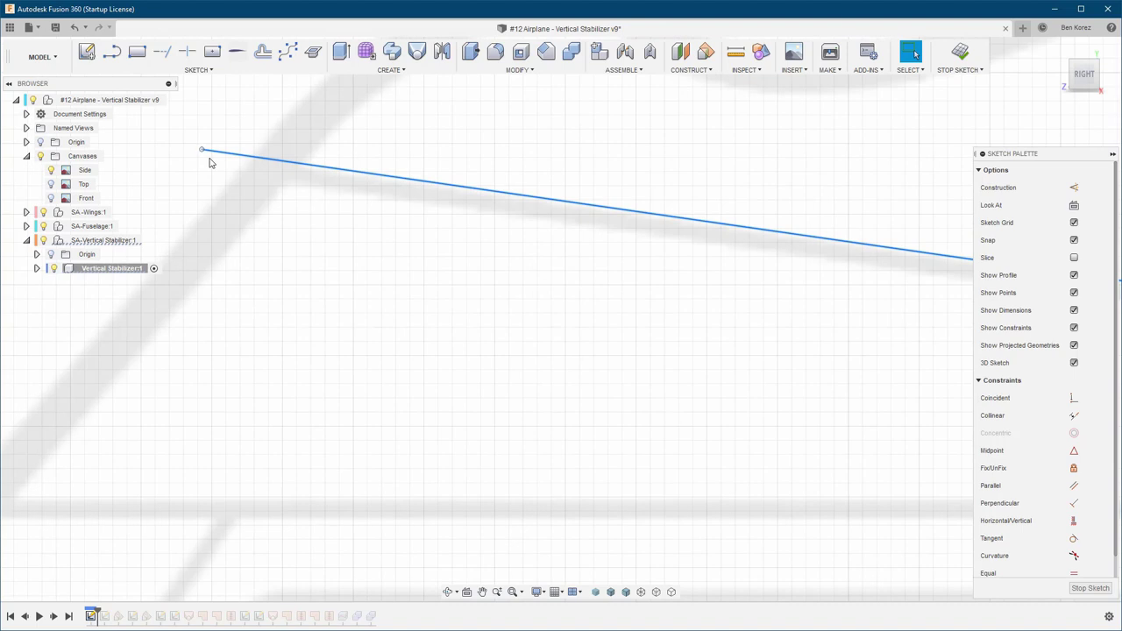
pyautogui.moveTo(202, 151); pyautogui.dragTo(202, 156)
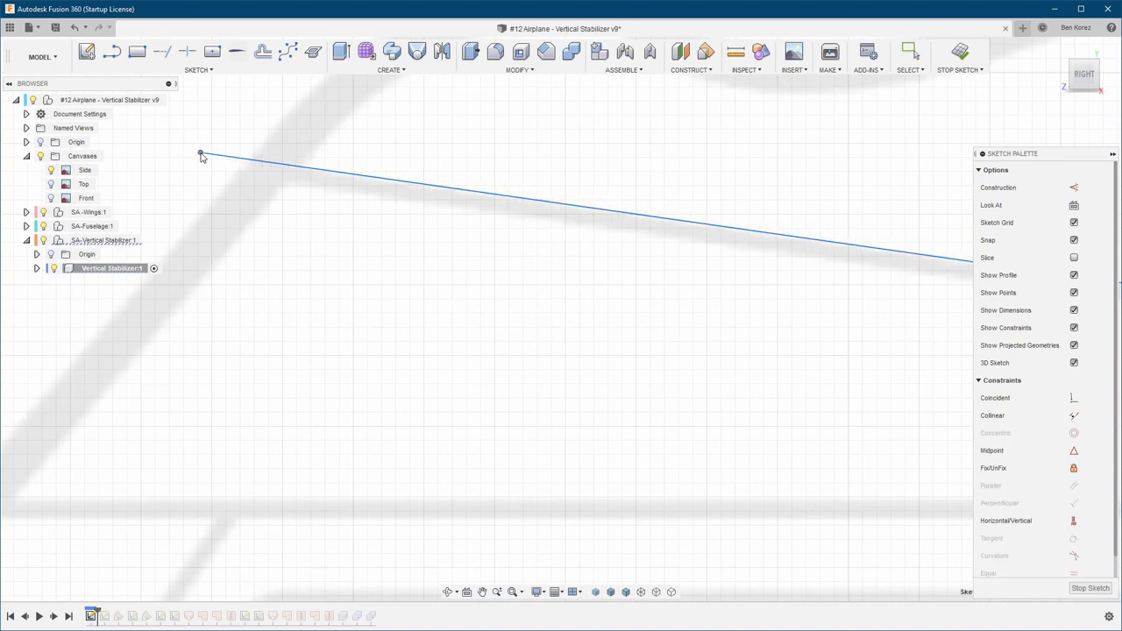
pyautogui.press('Escape')
pyautogui.scroll(-3, 232, 131)
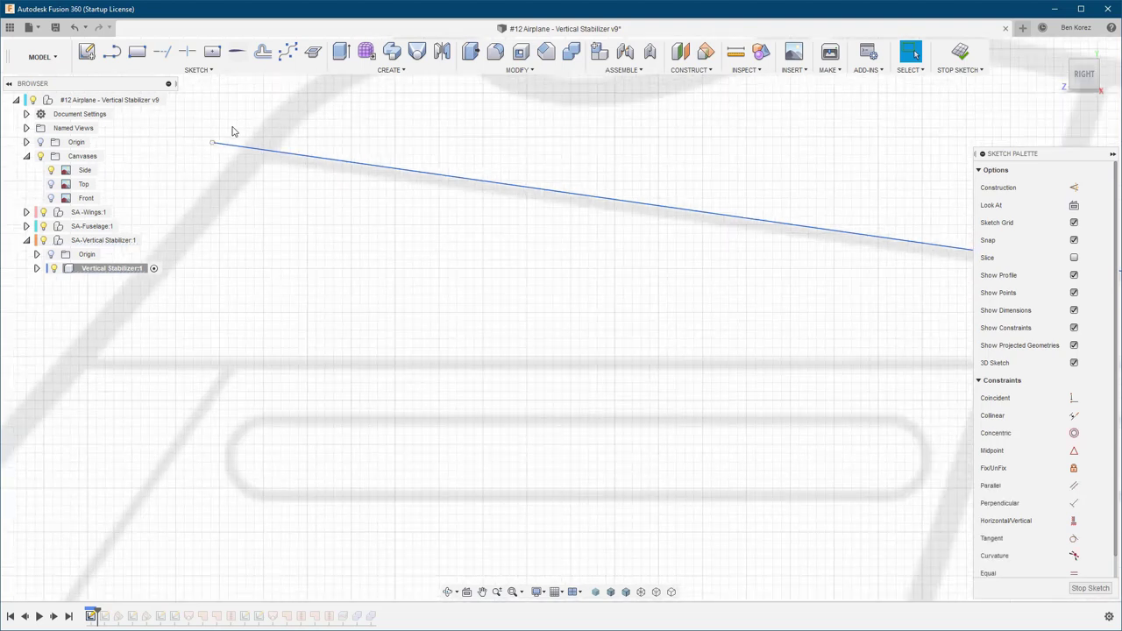
pyautogui.scroll(-2, 233, 131)
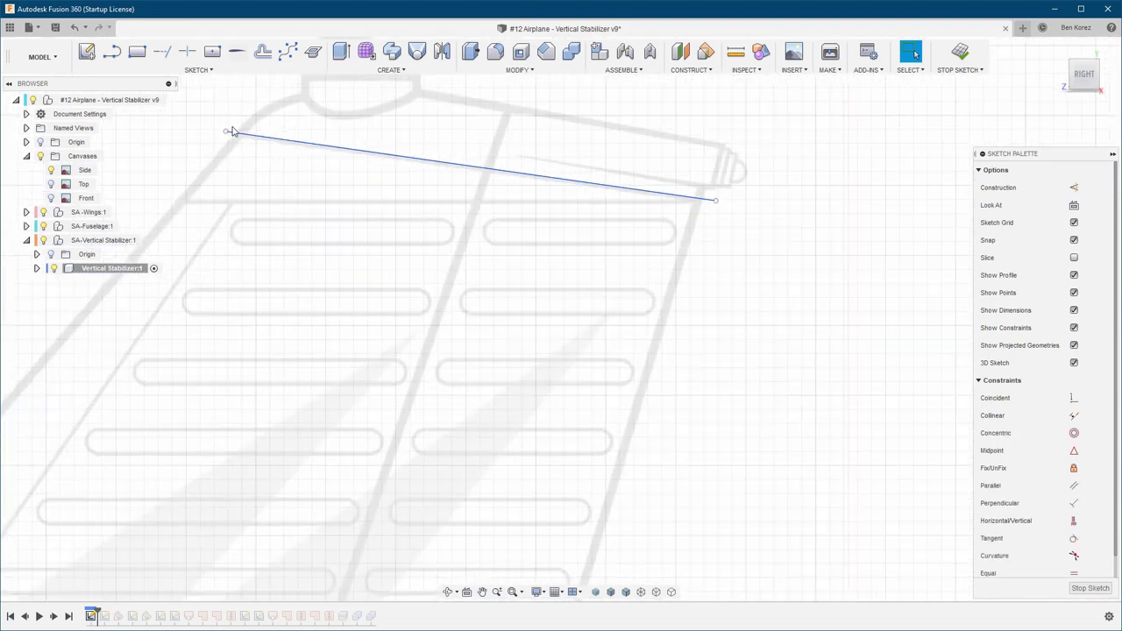
# Apply a Fix constraint to the tip line
pyautogui.click(504, 177)
pyautogui.rightClick(504, 177)
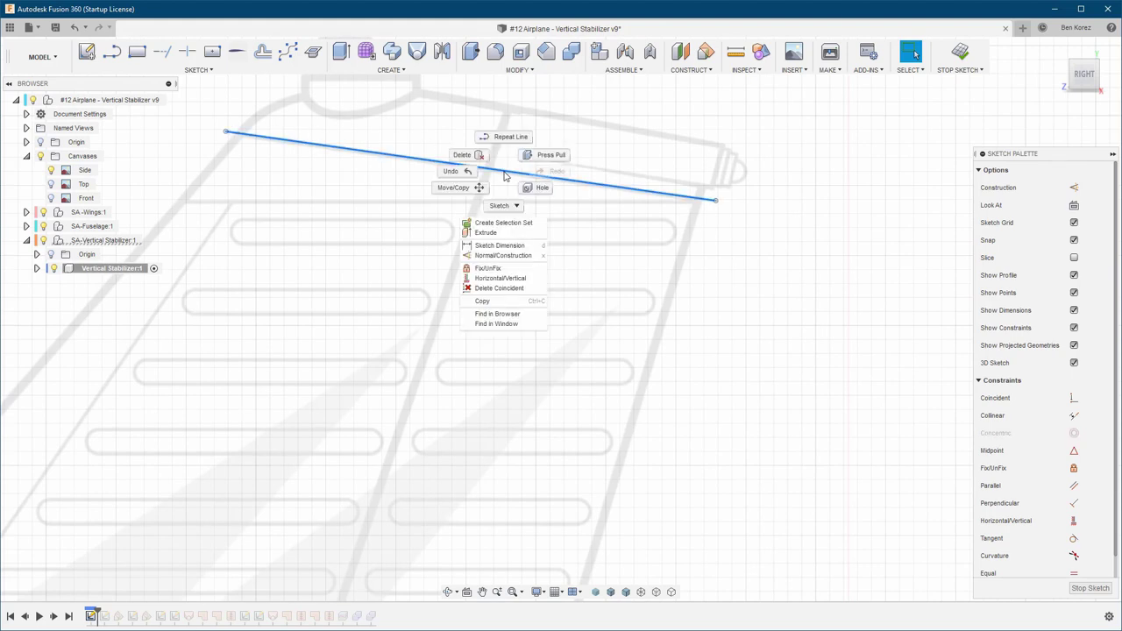
pyautogui.click(487, 267)
# Shorten the tip line by moving its rear endpoint onto the outer side of the stabilizer's trailing edge
pyautogui.scroll(2, 714, 219)
pyautogui.scroll(2, 713, 219)
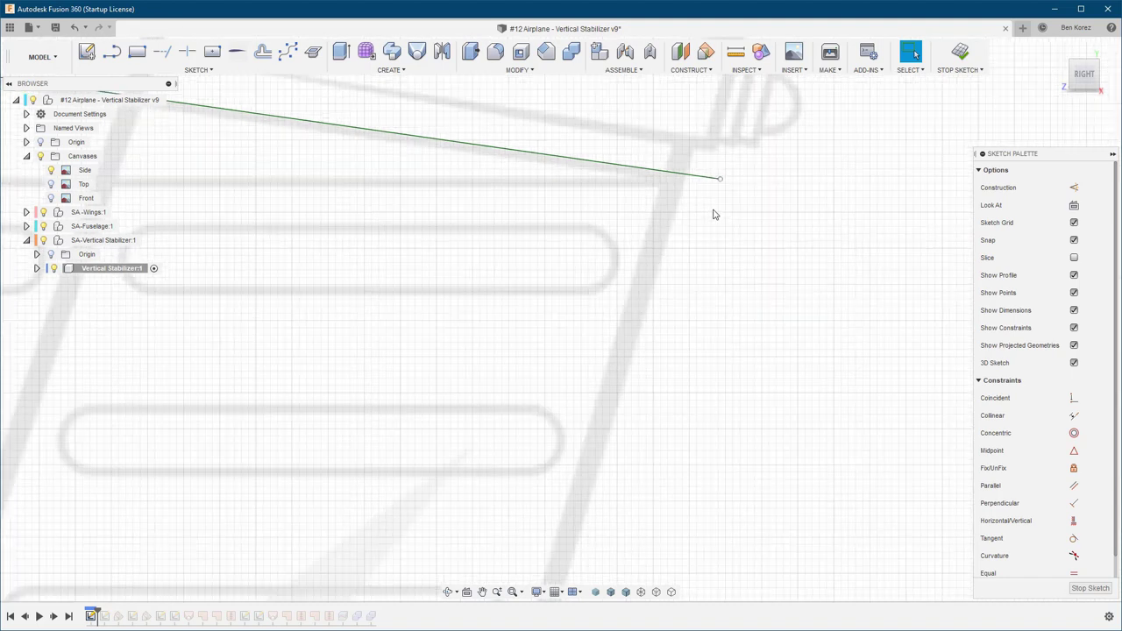
pyautogui.moveTo(699, 164); pyautogui.dragTo(681, 164)
pyautogui.scroll(4, 677, 162)
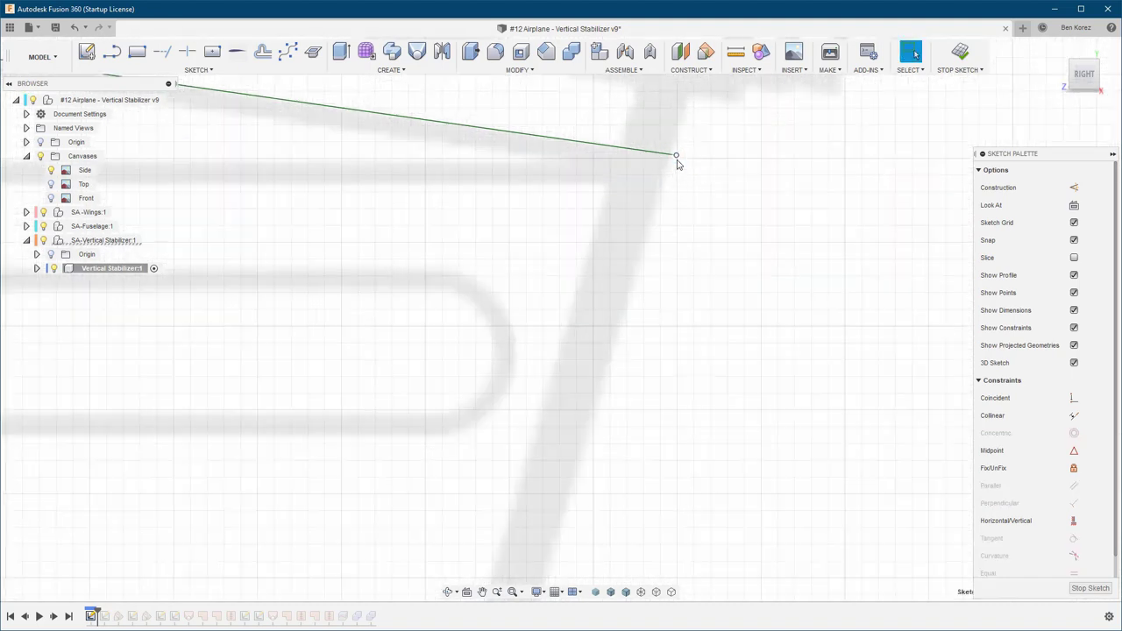
pyautogui.moveTo(677, 152); pyautogui.dragTo(667, 151)
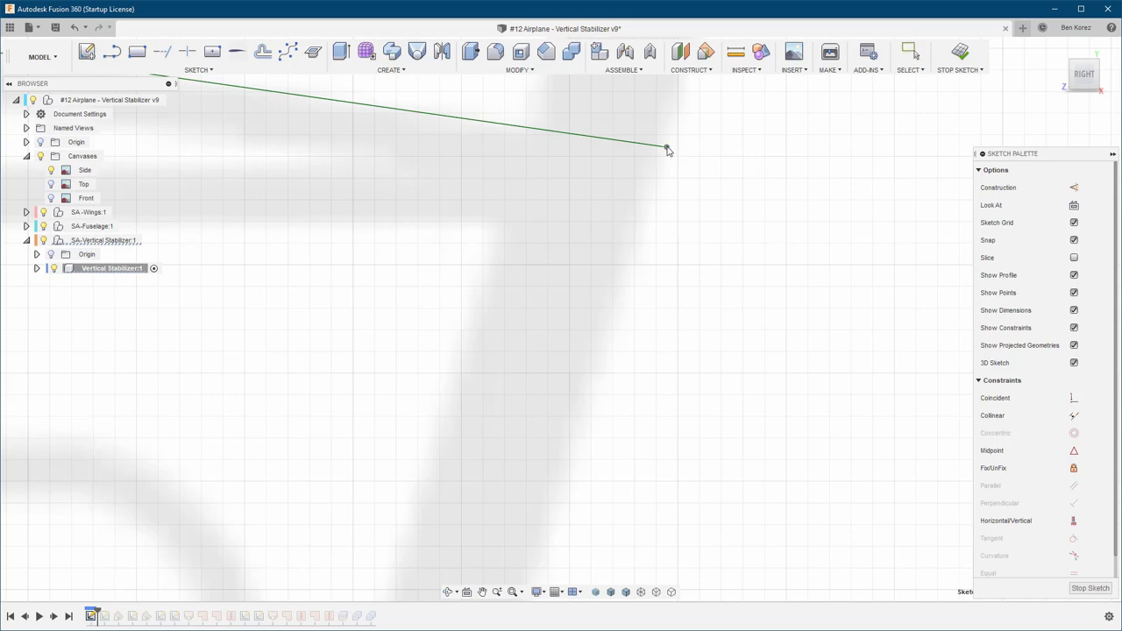
pyautogui.scroll(-7, 765, 239)
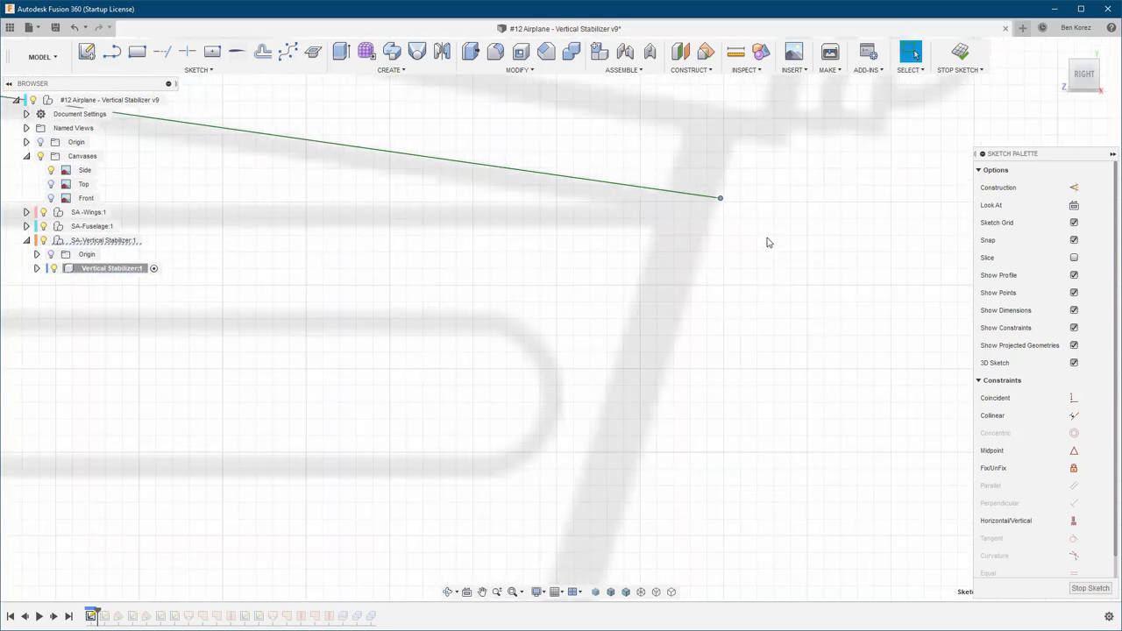
pyautogui.scroll(-2, 767, 241)
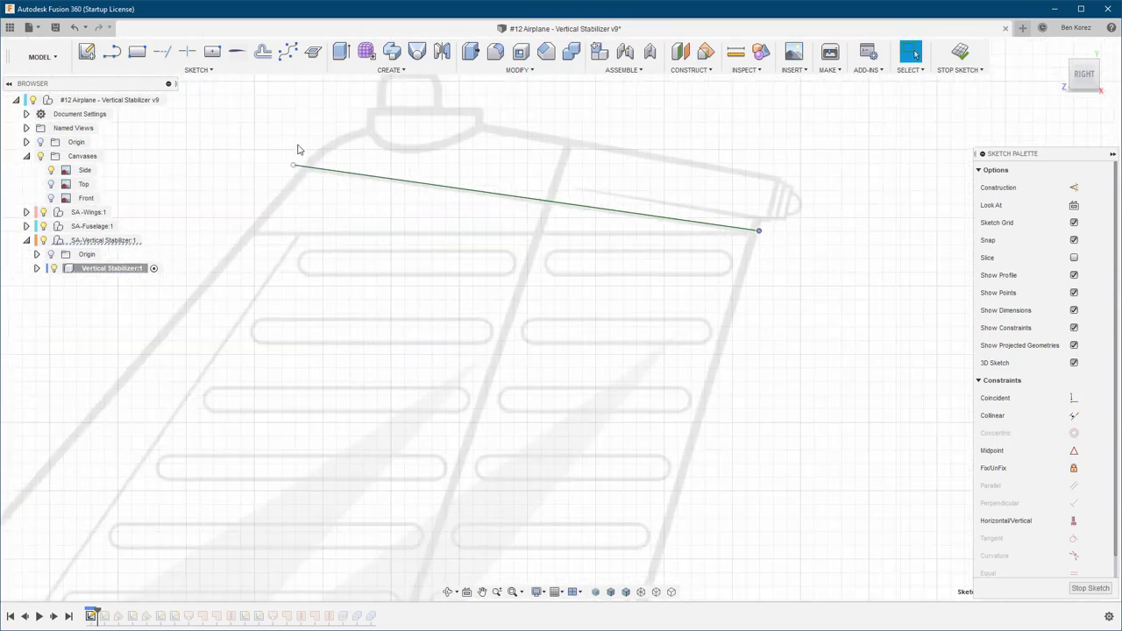
# Shorten the tip line by moving its front endpoint onto the stabilizer's leading edge
pyautogui.click(444, 198)
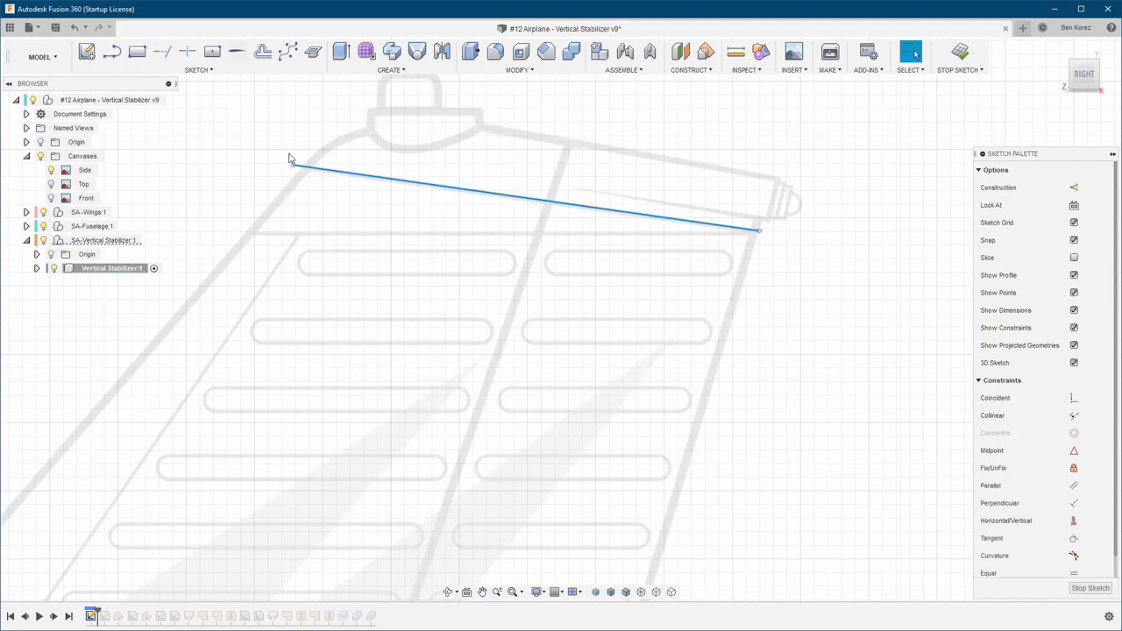
pyautogui.scroll(3, 300, 172)
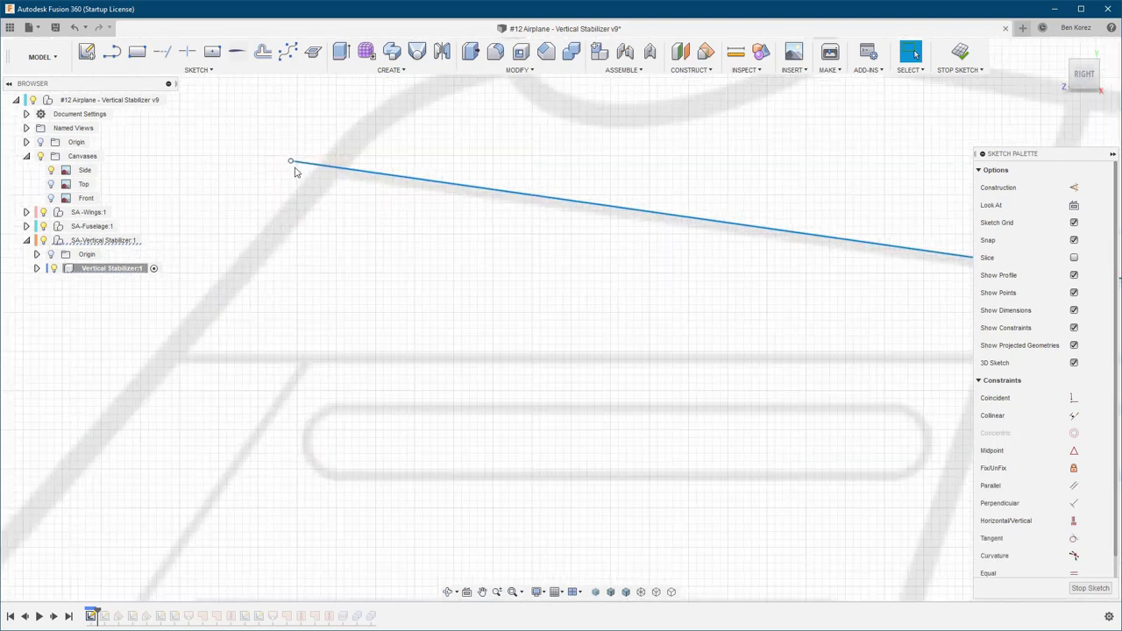
pyautogui.moveTo(291, 160); pyautogui.dragTo(327, 166)
pyautogui.scroll(-5, 337, 150)
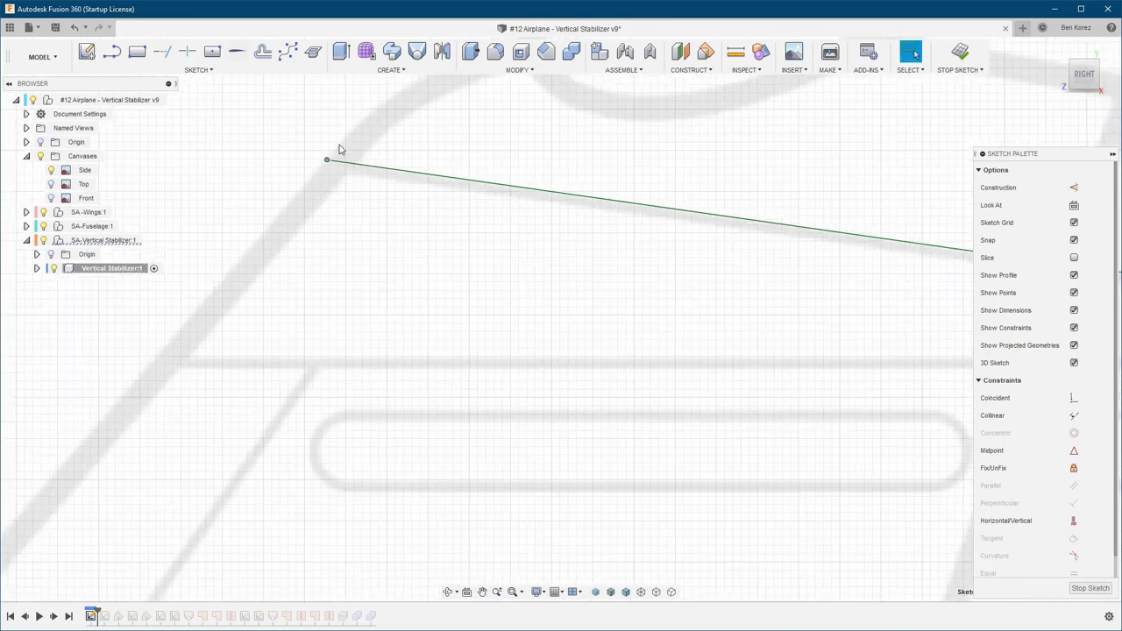
pyautogui.scroll(-4, 775, 200)
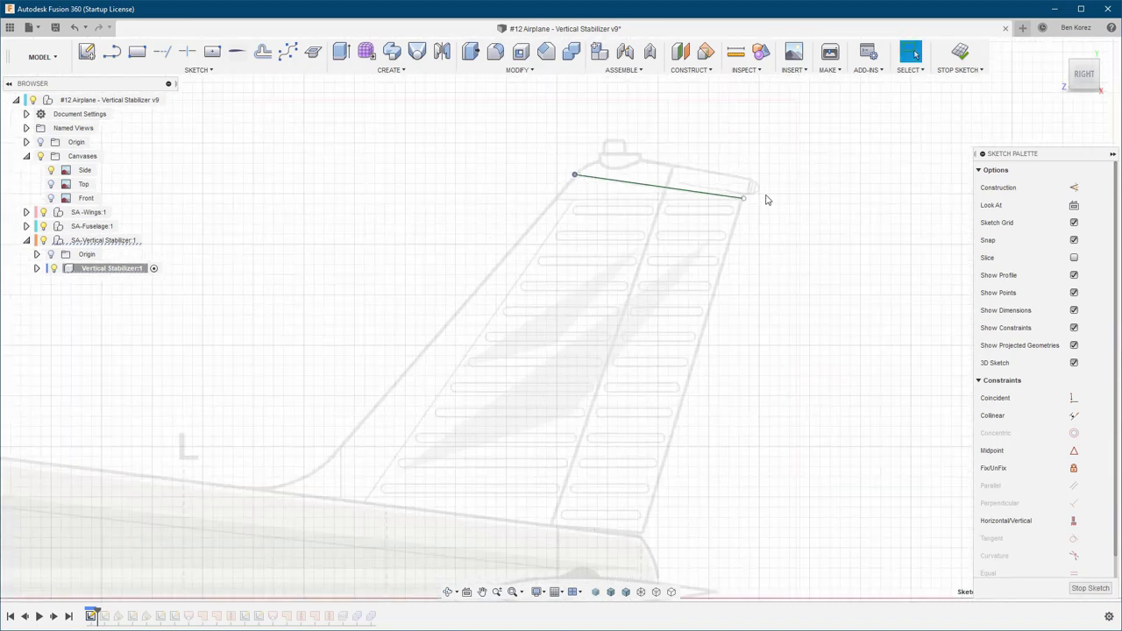
# Offset the tip line 38 mm downward into the rear fuselage to create the stabilizer's root line
pyautogui.click(263, 54)
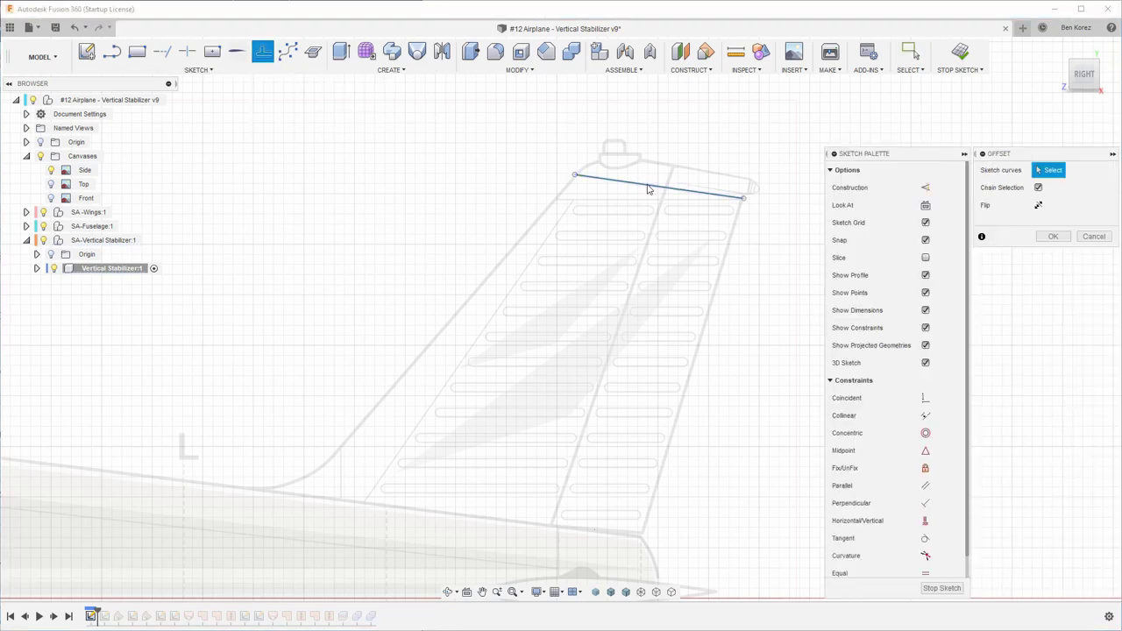
pyautogui.click(648, 186)
pyautogui.moveTo(648, 190); pyautogui.dragTo(586, 560)
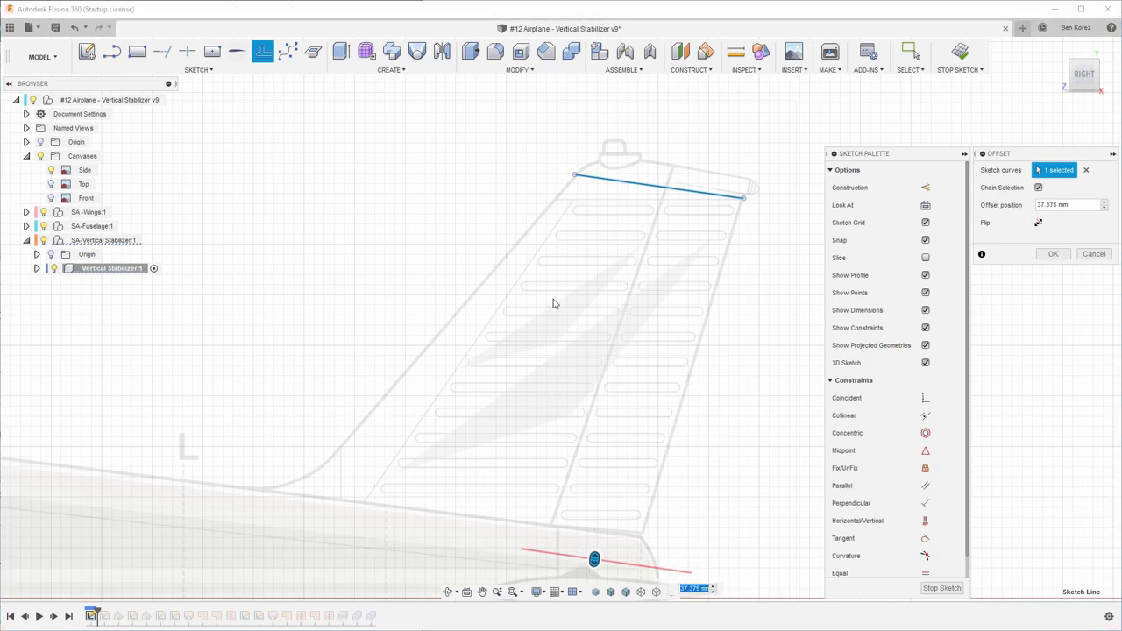
pyautogui.scroll(-3, 566, 255)
pyautogui.scroll(3, 582, 440)
pyautogui.scroll(2, 584, 440)
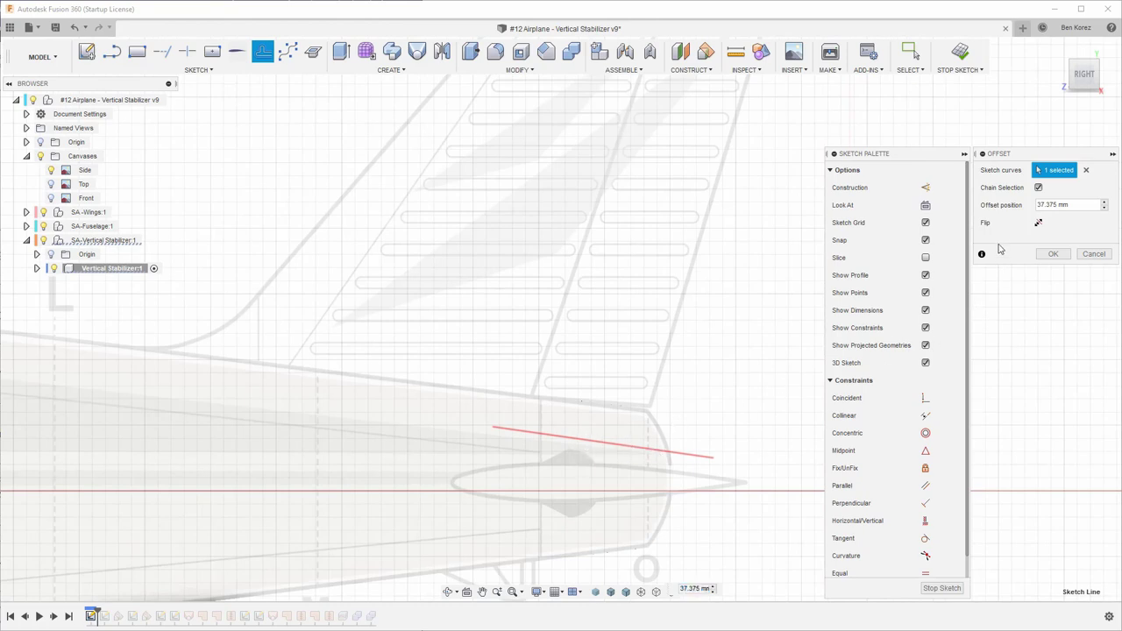
pyautogui.scroll(-2, 572, 419)
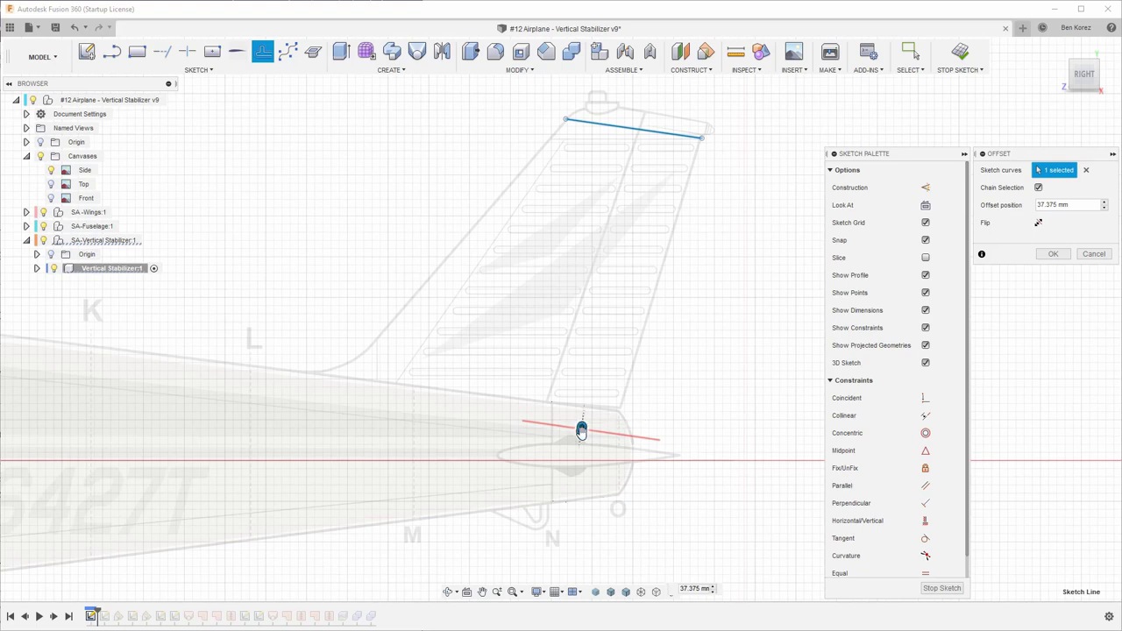
pyautogui.moveTo(580, 429); pyautogui.dragTo(580, 431)
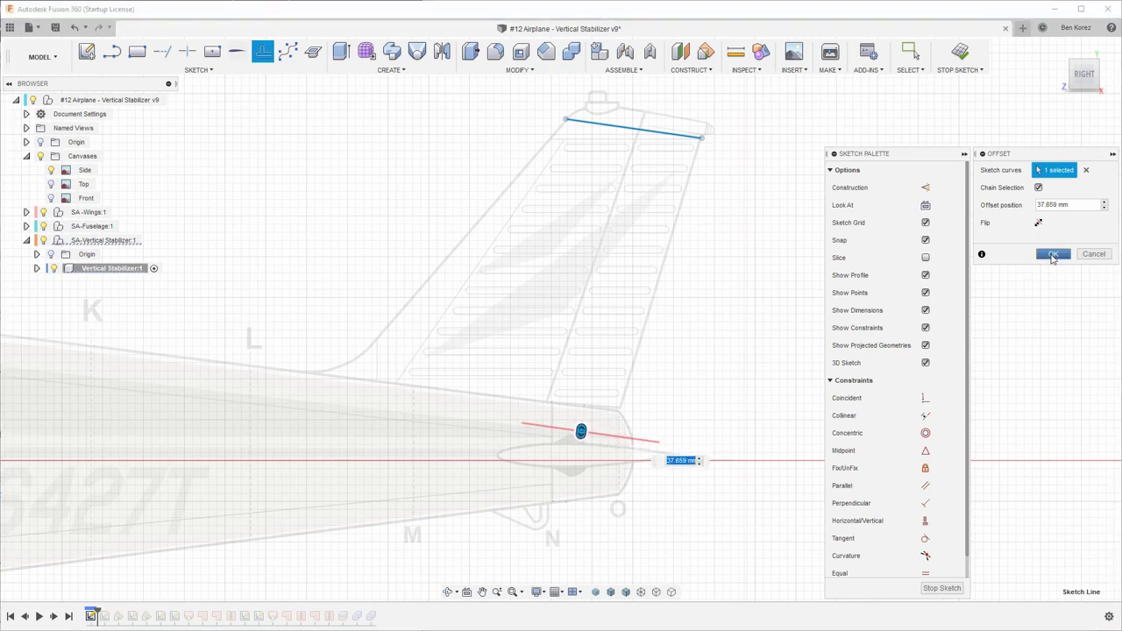
pyautogui.doubleClick(1056, 204)
pyautogui.write('38')
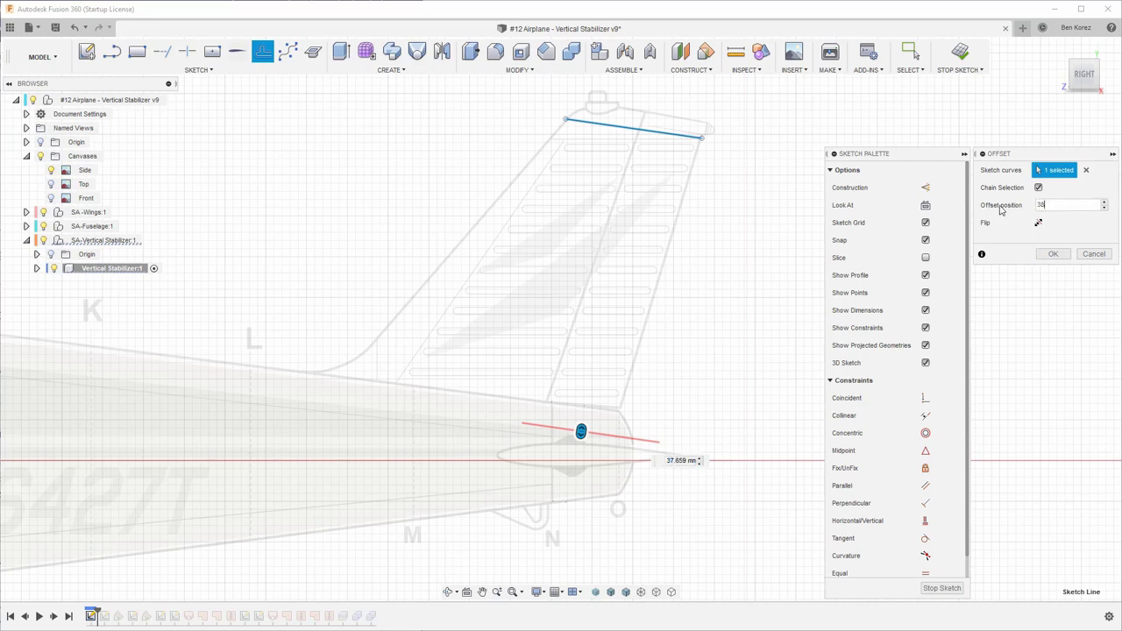
pyautogui.press('Return')
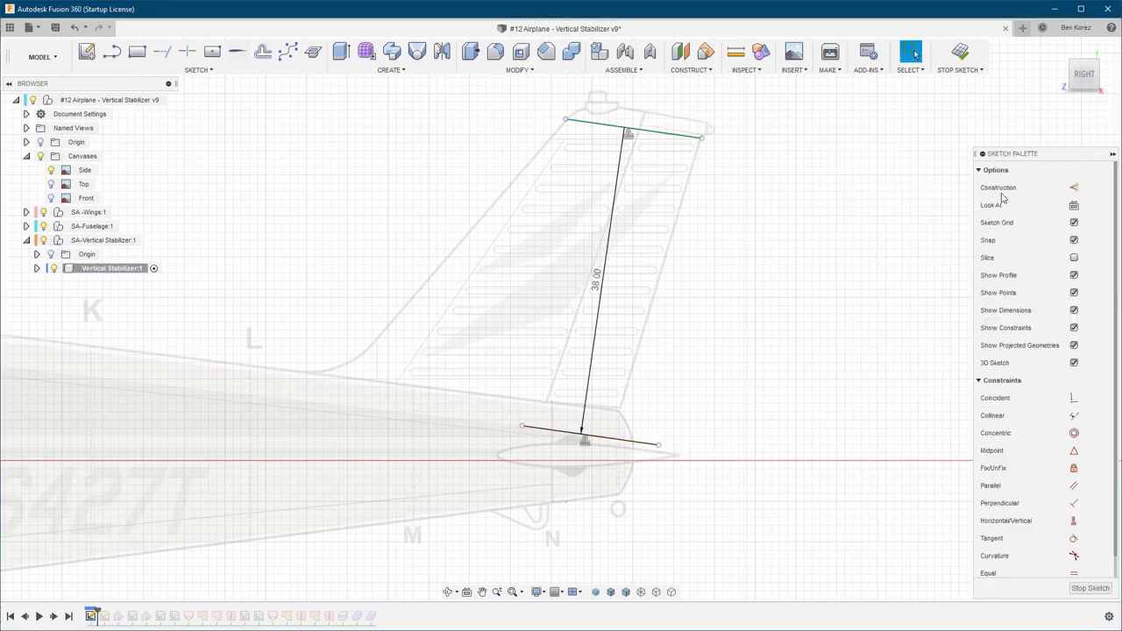
# Delete the offset constraint and its 38 mm dimension between the tip line and the root line
pyautogui.moveTo(522, 428)
pyautogui.mouseDown()
pyautogui.moveTo(511, 427)
pyautogui.moveTo(523, 429)
pyautogui.mouseUp()
pyautogui.click(656, 136)
pyautogui.click(677, 186)
pyautogui.click(586, 444)
pyautogui.click(585, 442)
pyautogui.rightClick(585, 443)
pyautogui.click(540, 424)
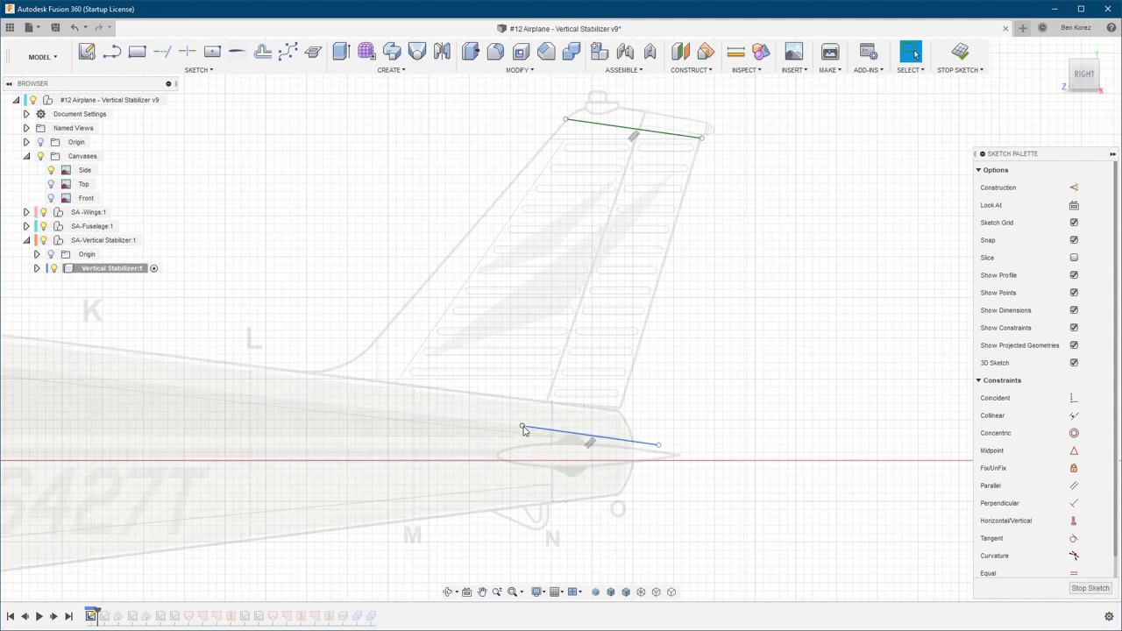
# Lock the stabilizer's root line in the rear fuselage with a Fix constraint
pyautogui.moveTo(523, 430); pyautogui.dragTo(513, 424)
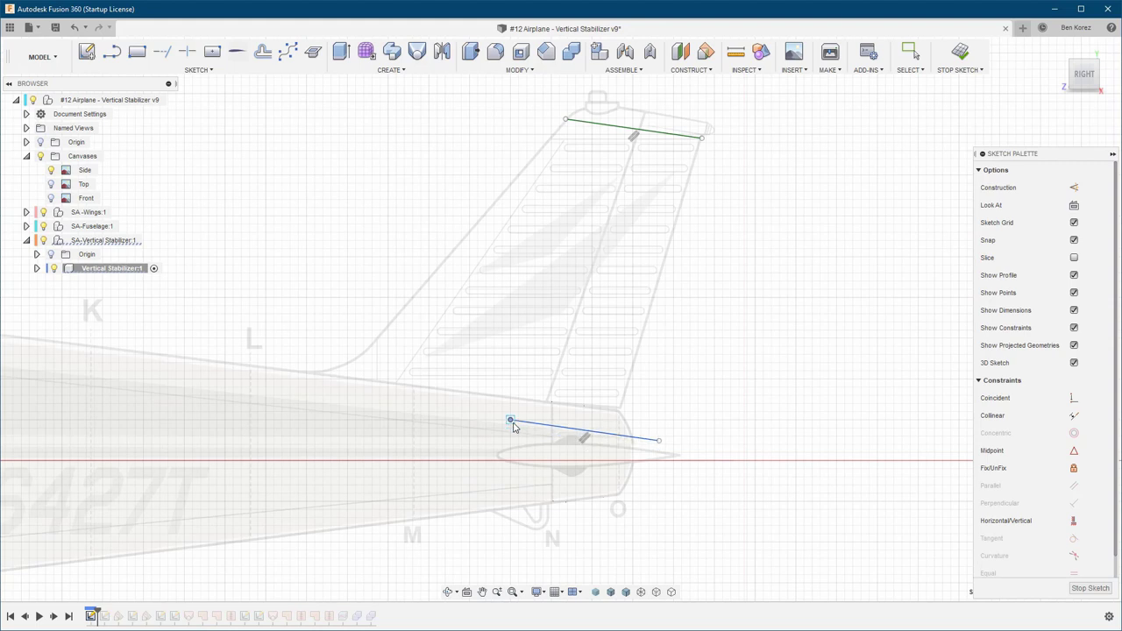
pyautogui.press('Escape')
pyautogui.click(556, 434)
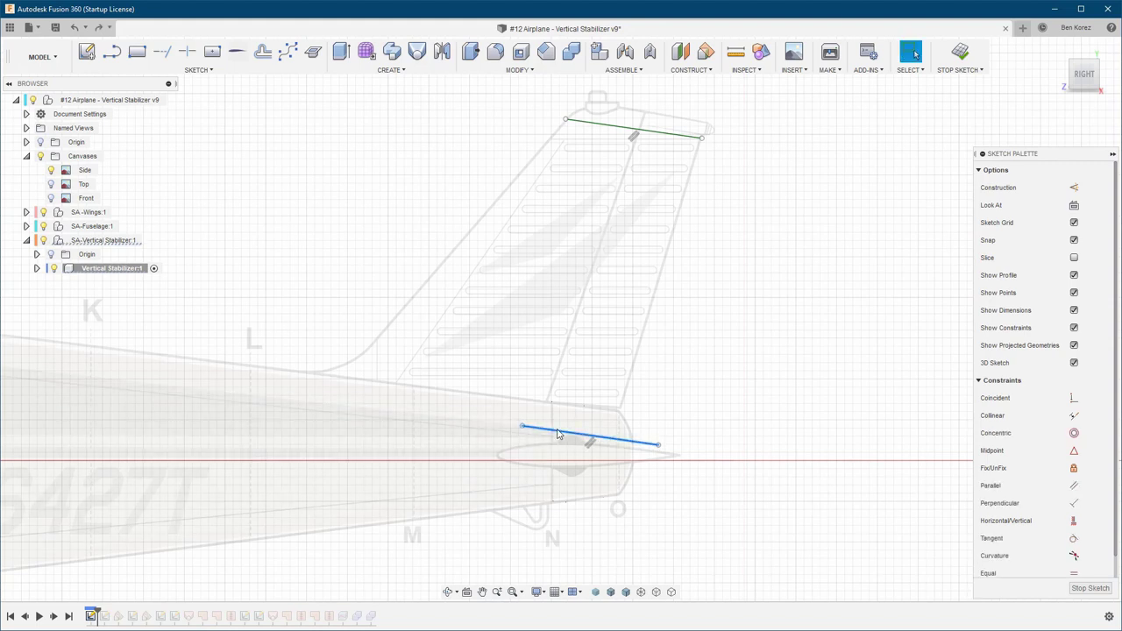
pyautogui.rightClick(557, 433)
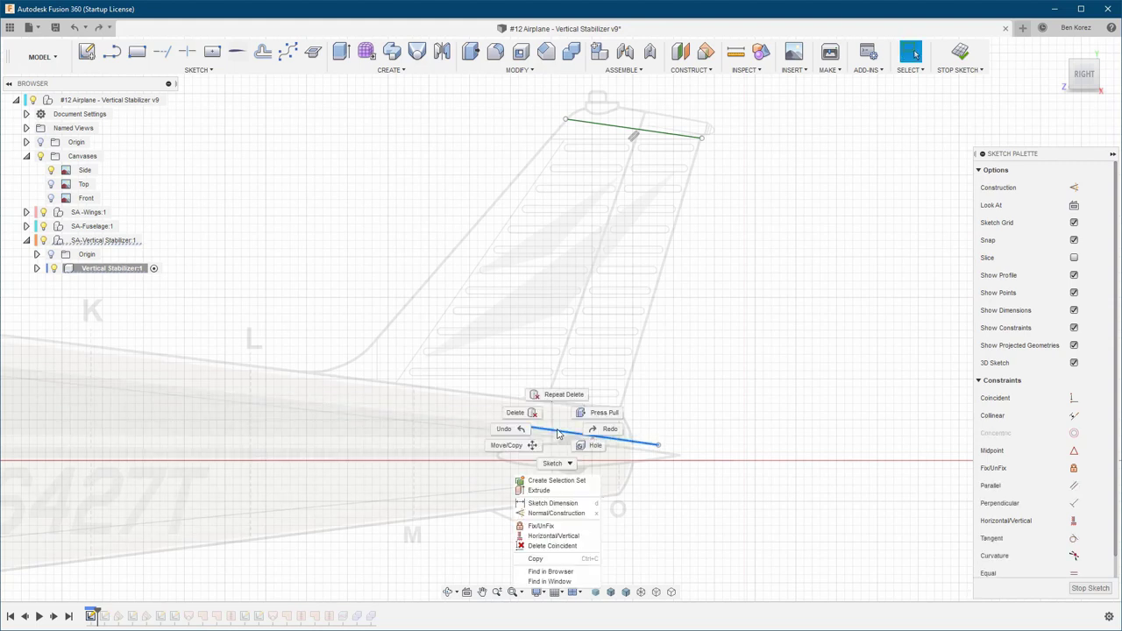
pyautogui.click(540, 525)
# Extend the root line's front endpoint forward to near station L and pull its rear endpoint inside the fuselage tail
pyautogui.moveTo(522, 428); pyautogui.dragTo(286, 392)
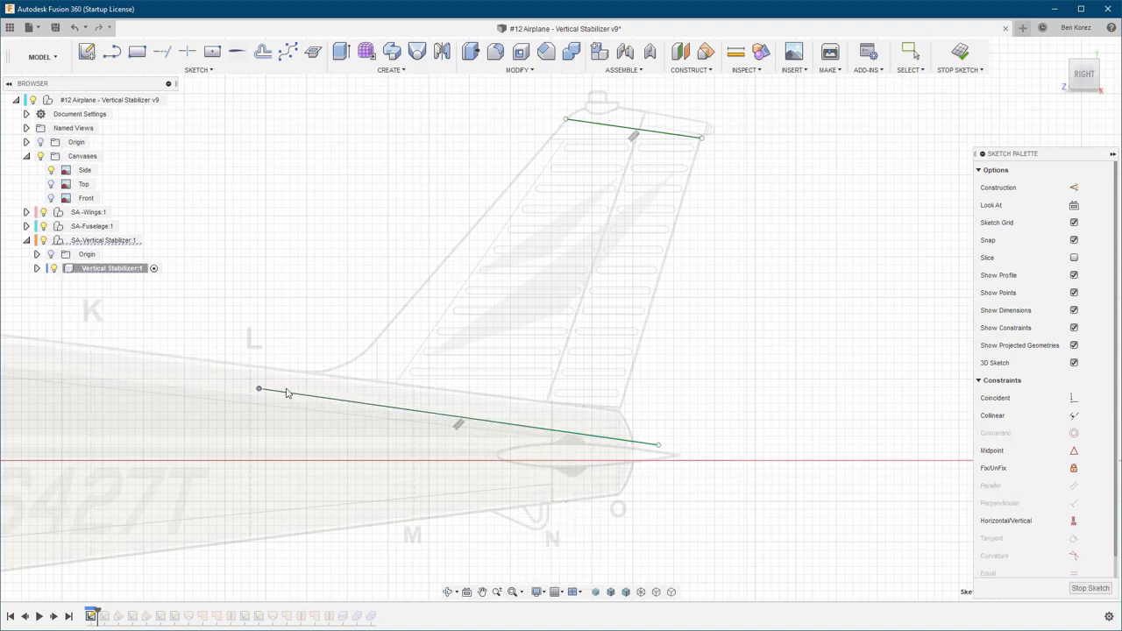
pyautogui.moveTo(660, 449); pyautogui.dragTo(622, 443)
pyautogui.scroll(2, 622, 445)
pyautogui.scroll(2, 619, 443)
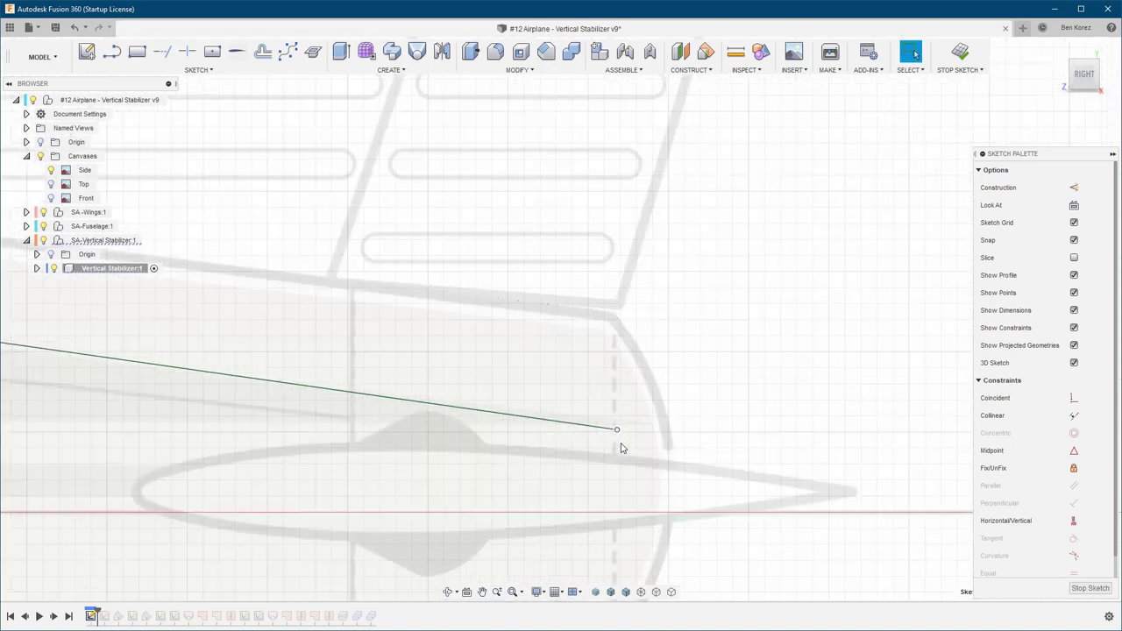
pyautogui.scroll(2, 617, 434)
pyautogui.moveTo(617, 435); pyautogui.dragTo(586, 431)
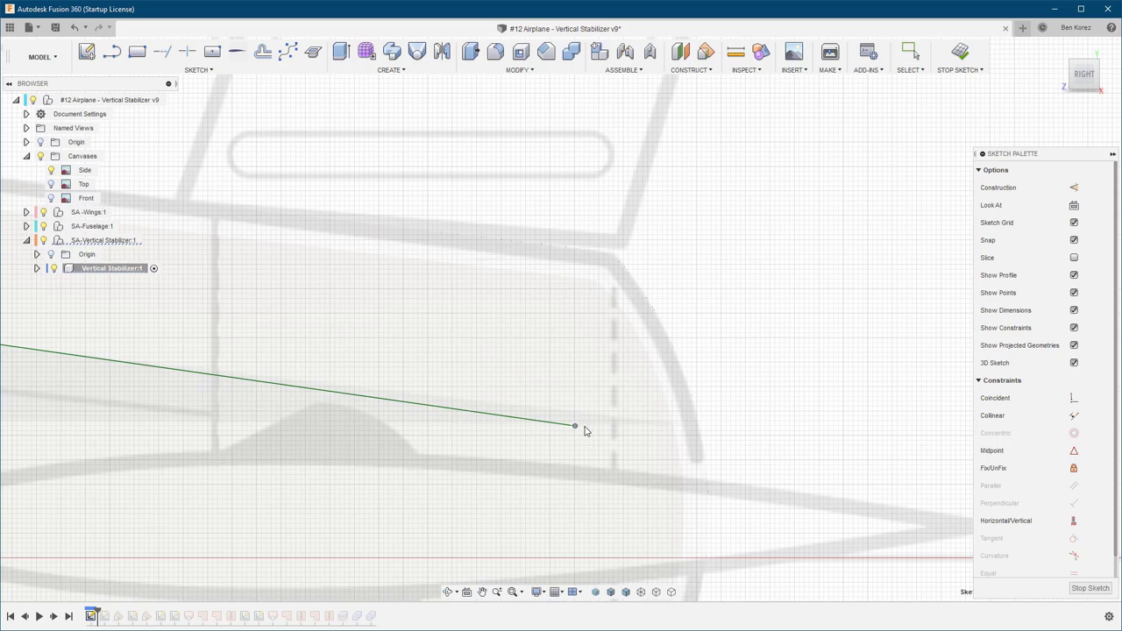
pyautogui.scroll(-6, 738, 430)
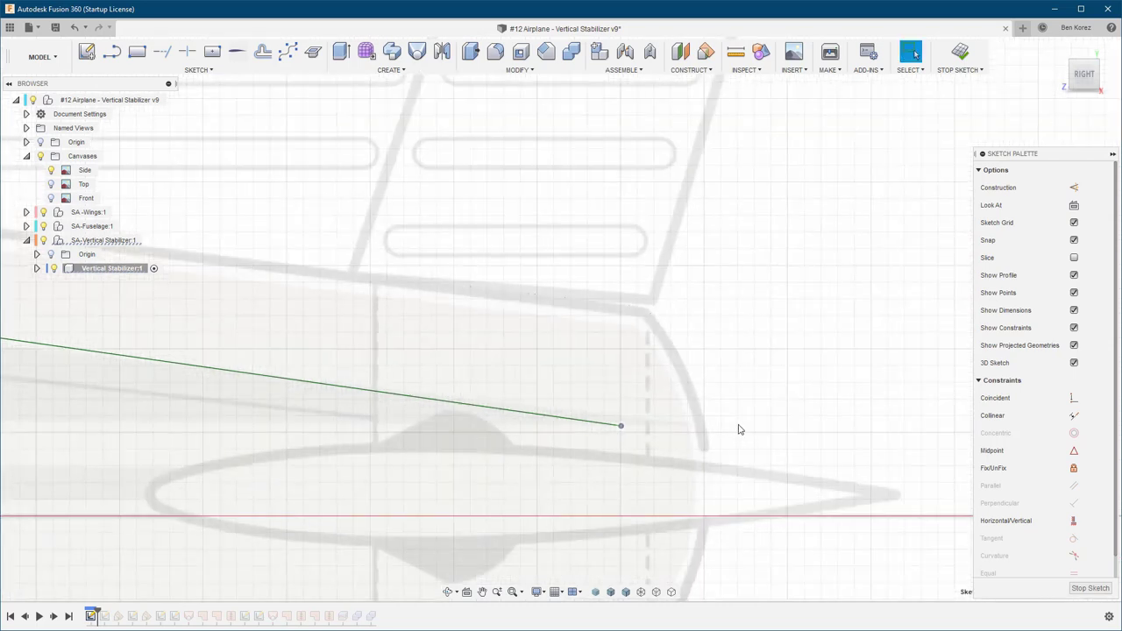
# Move the root line's front endpoint slightly rearward of station L, making the line about 43 mm long
pyautogui.scroll(6, 258, 356)
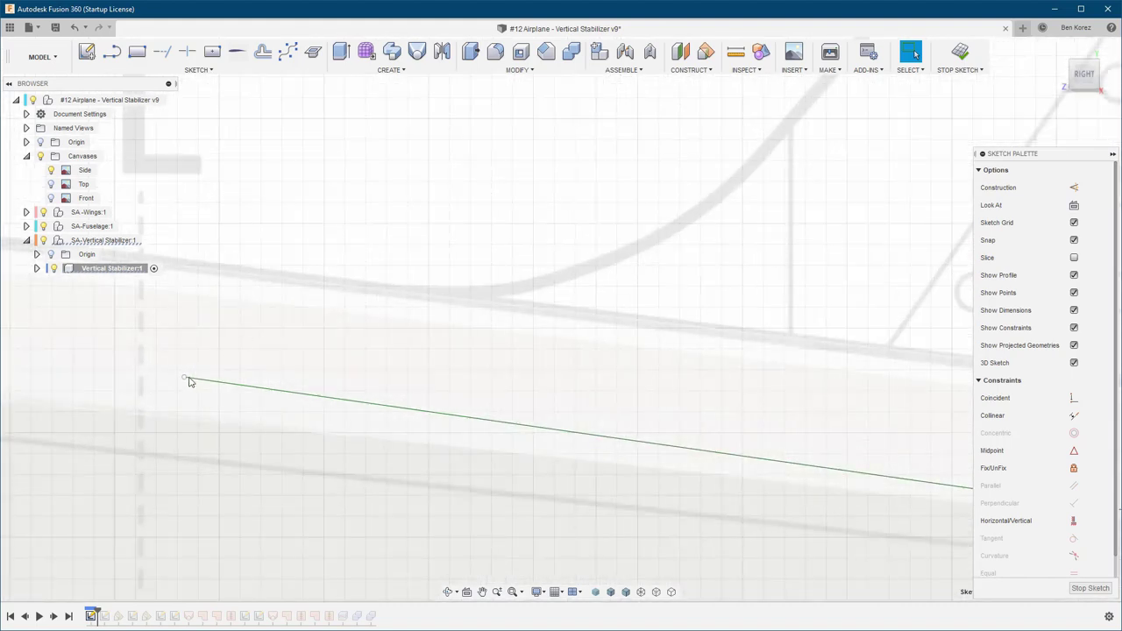
pyautogui.moveTo(184, 378); pyautogui.dragTo(205, 376)
pyautogui.scroll(-5, 206, 375)
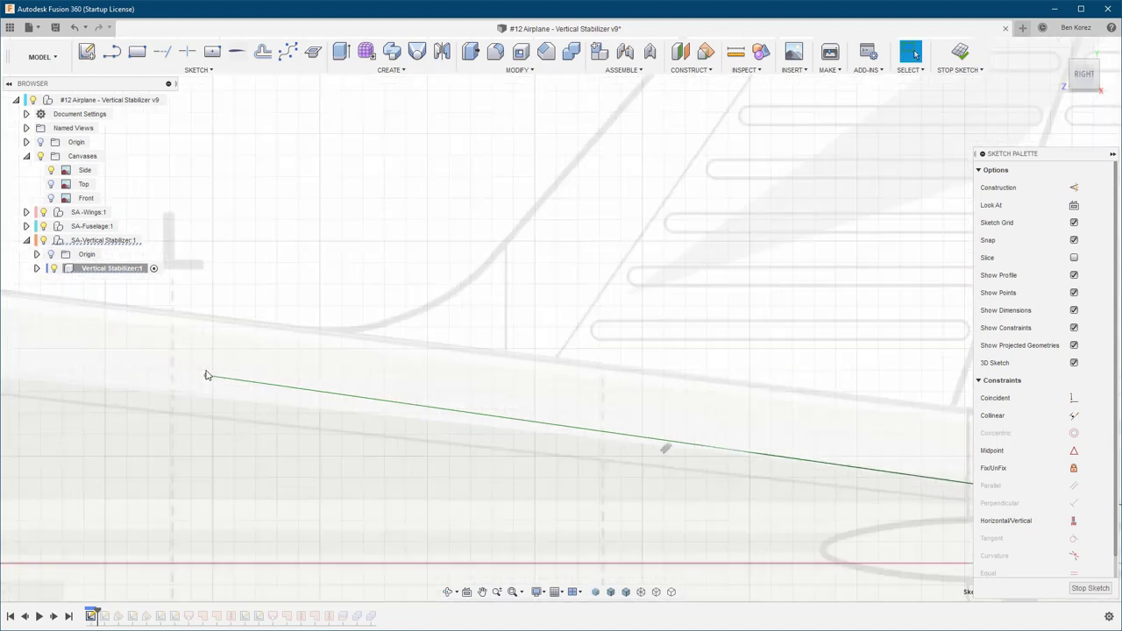
# Show the Top canvas and examine the root and tip lines against the stabilizer outline from above
pyautogui.click(52, 185)
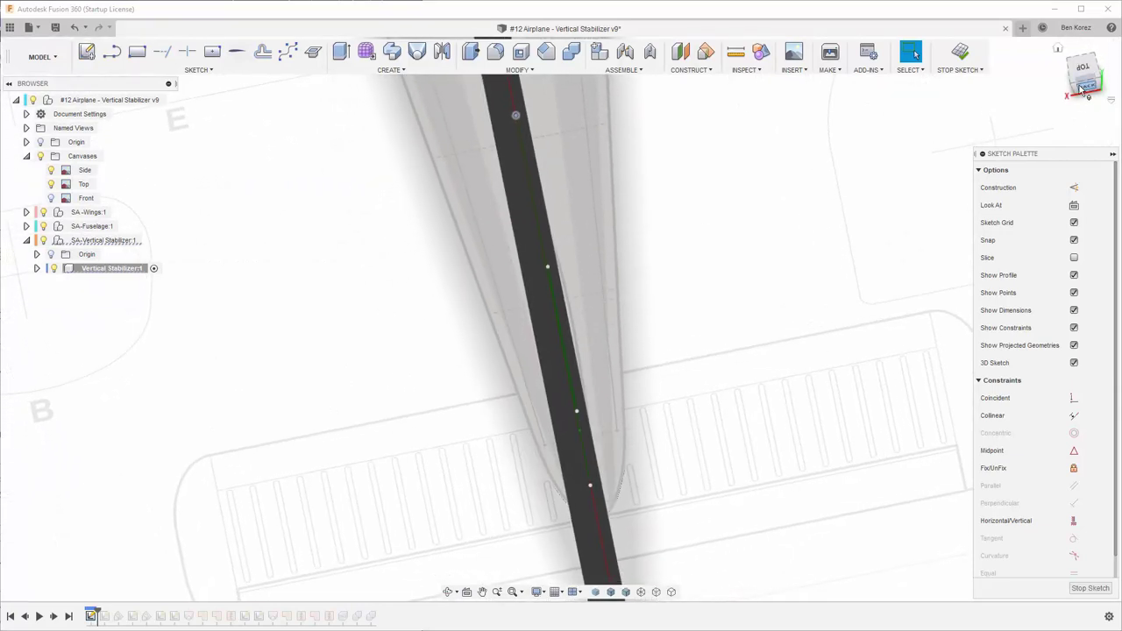
pyautogui.click(1085, 77)
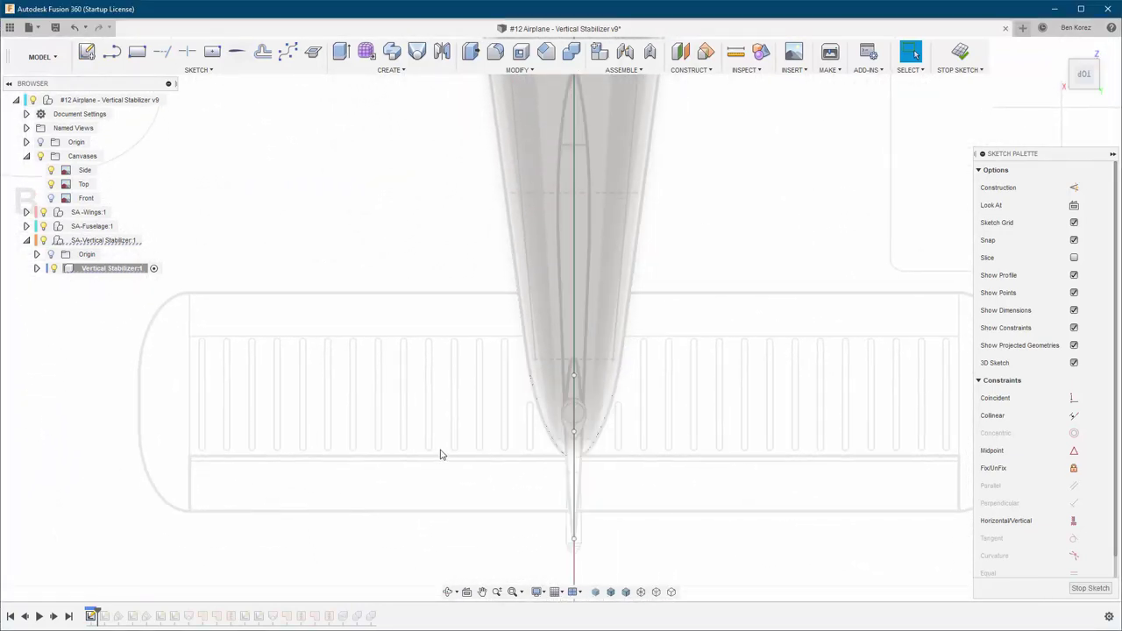
pyautogui.scroll(-2, 523, 479)
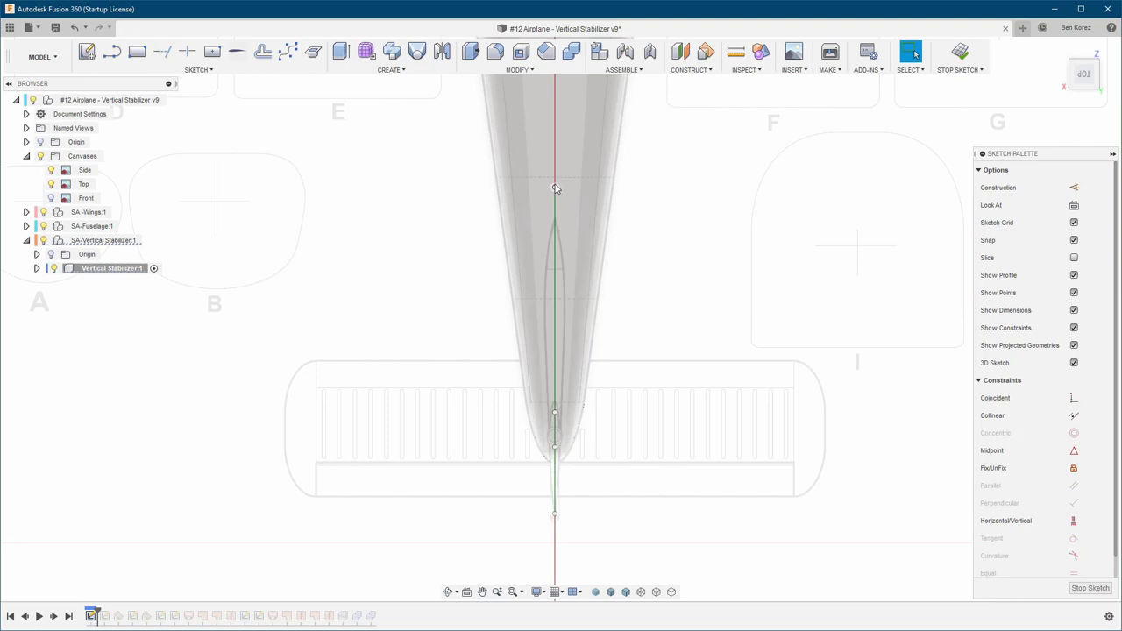
pyautogui.click(555, 188)
pyautogui.scroll(8, 555, 426)
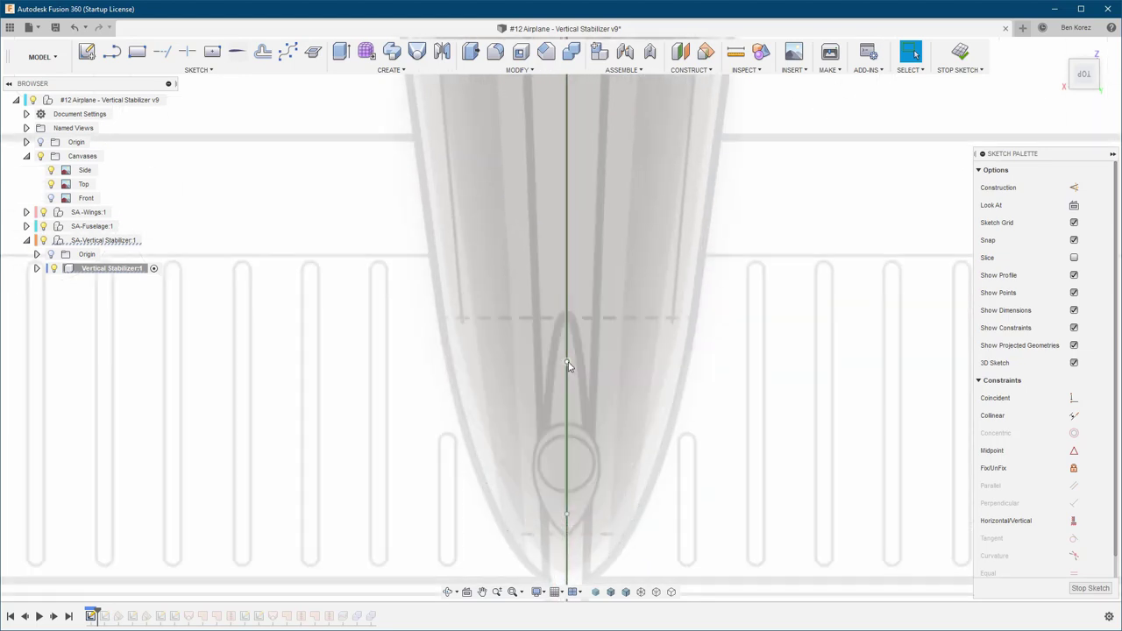
pyautogui.click(566, 449)
pyautogui.click(565, 445)
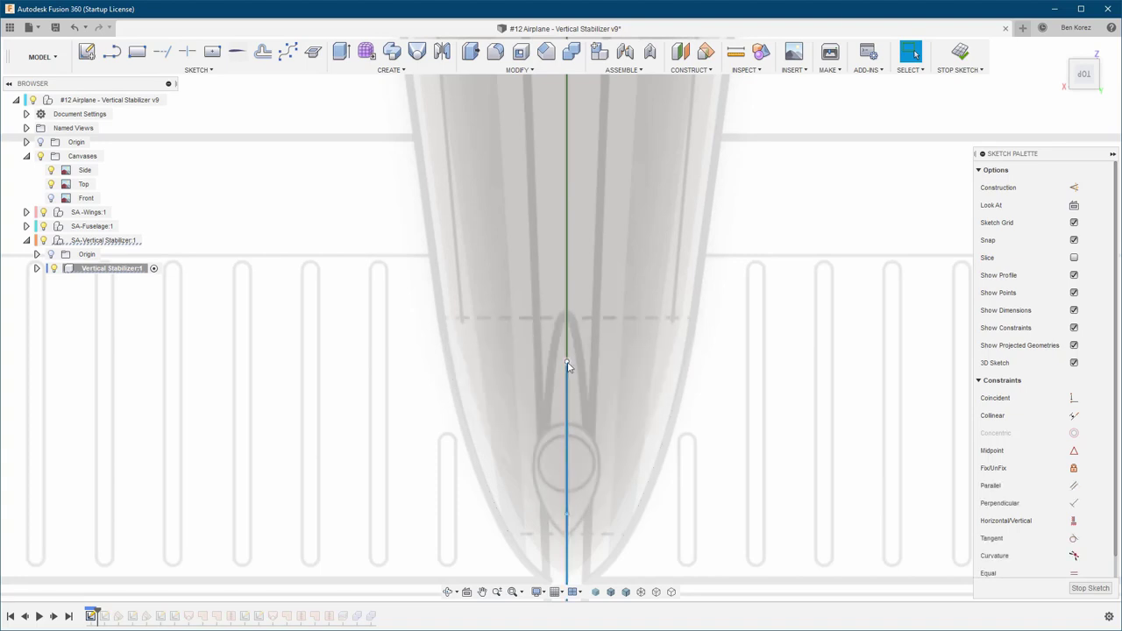
pyautogui.scroll(-4, 574, 364)
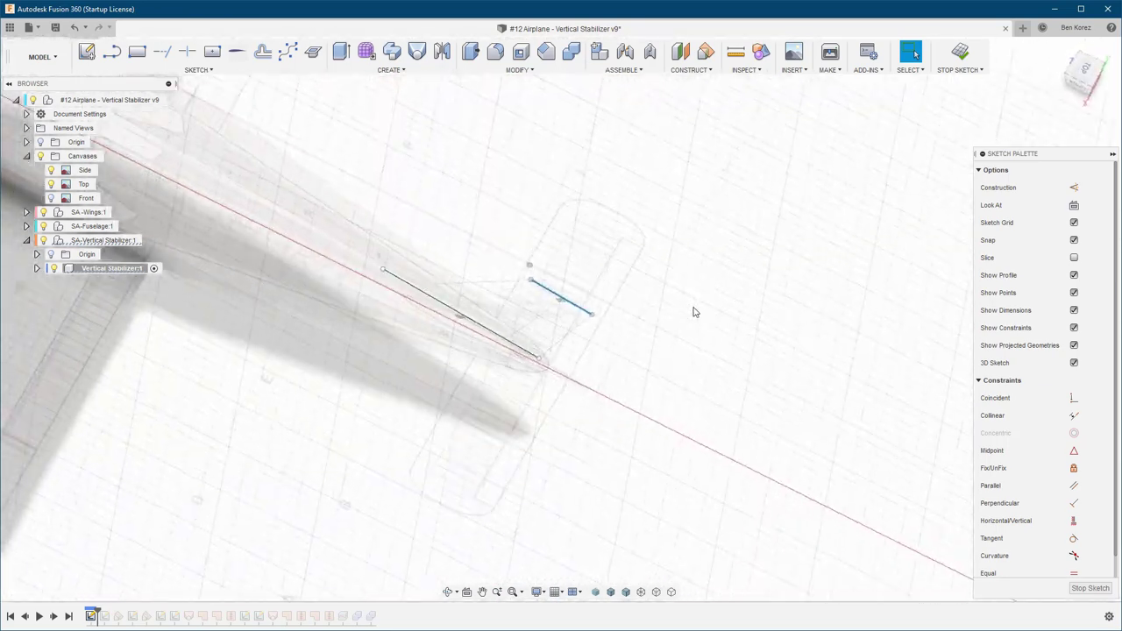
pyautogui.keyDown('shift'); pyautogui.moveTo(693, 312); pyautogui.dragTo(693, 313, button='middle'); pyautogui.keyUp('shift')
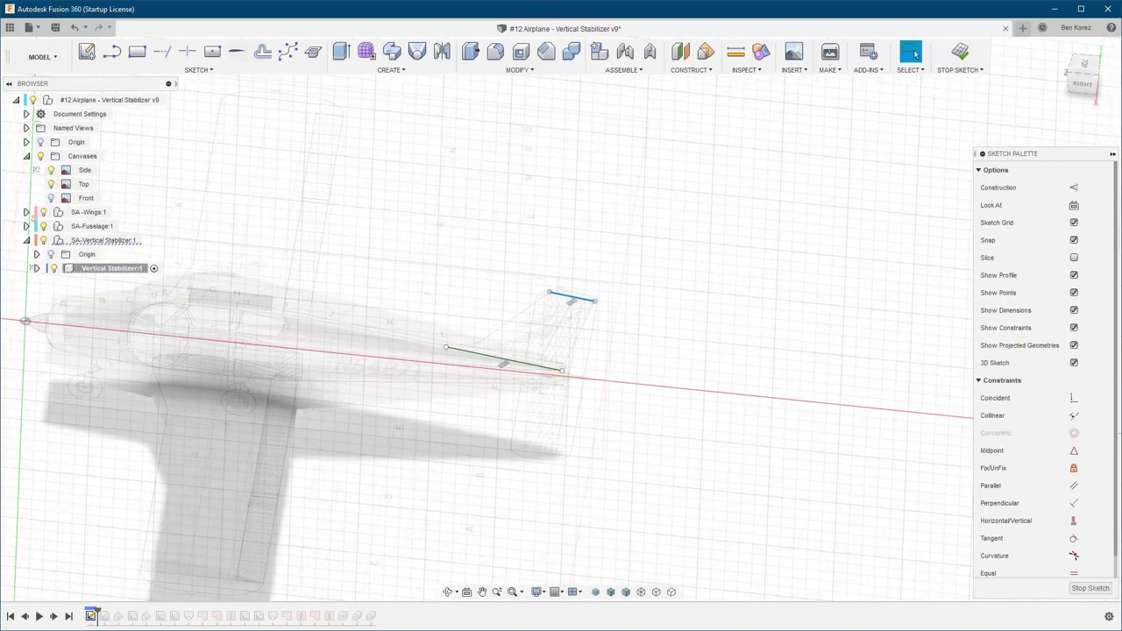
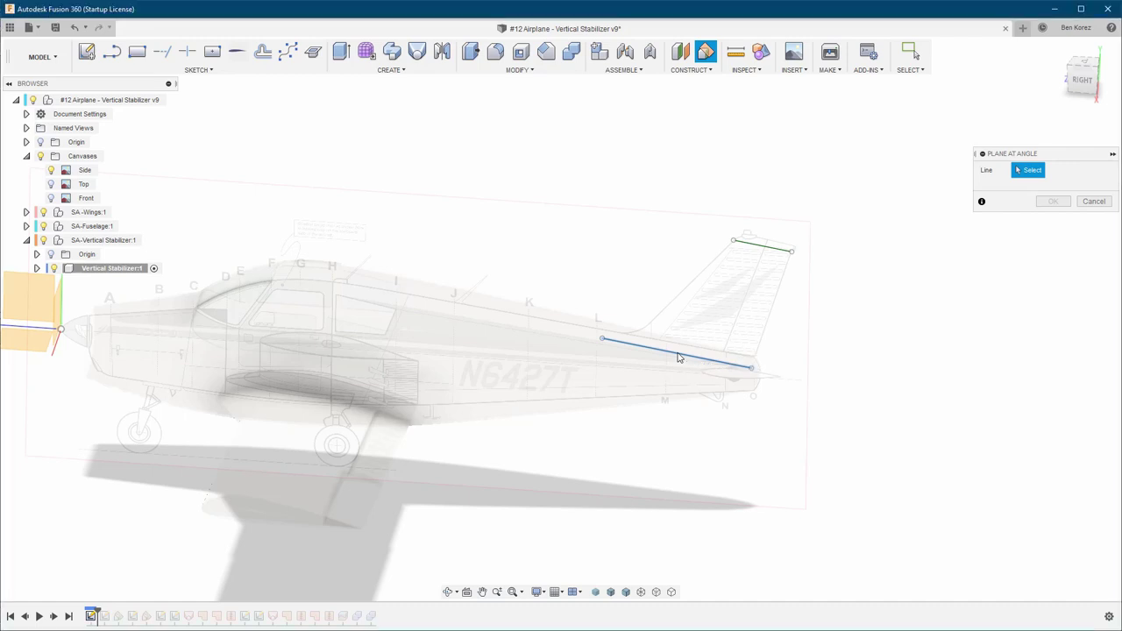
# Create a Plane at Angle through the root line at 0 deg and start a new sketch on it
pyautogui.click(679, 354)
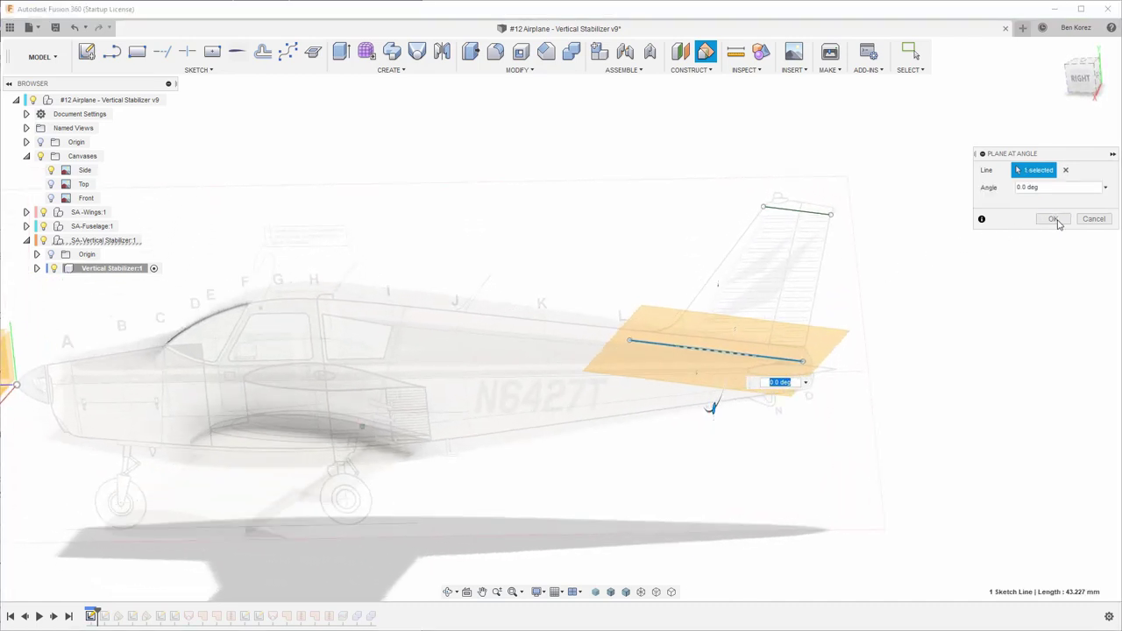
pyautogui.click(1054, 219)
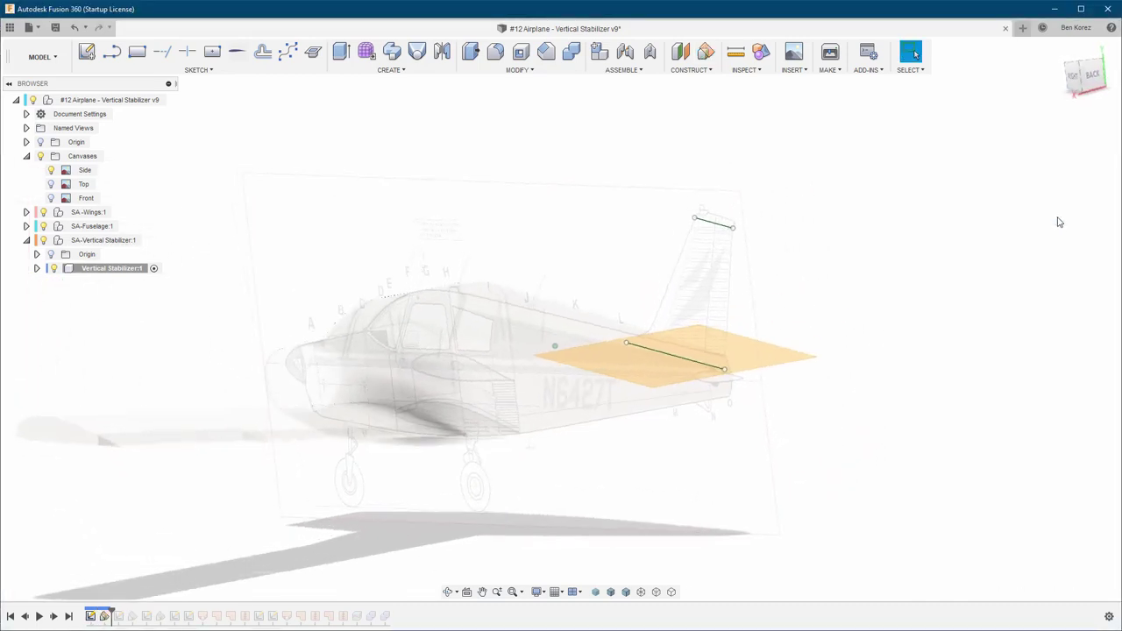
pyautogui.click(86, 52)
pyautogui.click(655, 405)
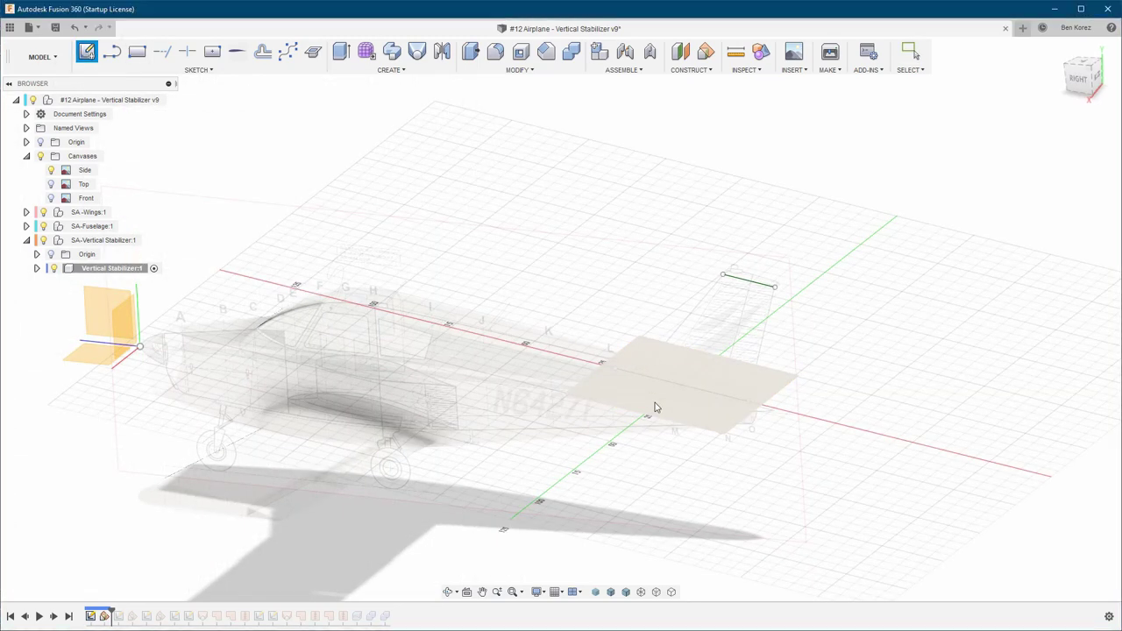
pyautogui.click(36, 268)
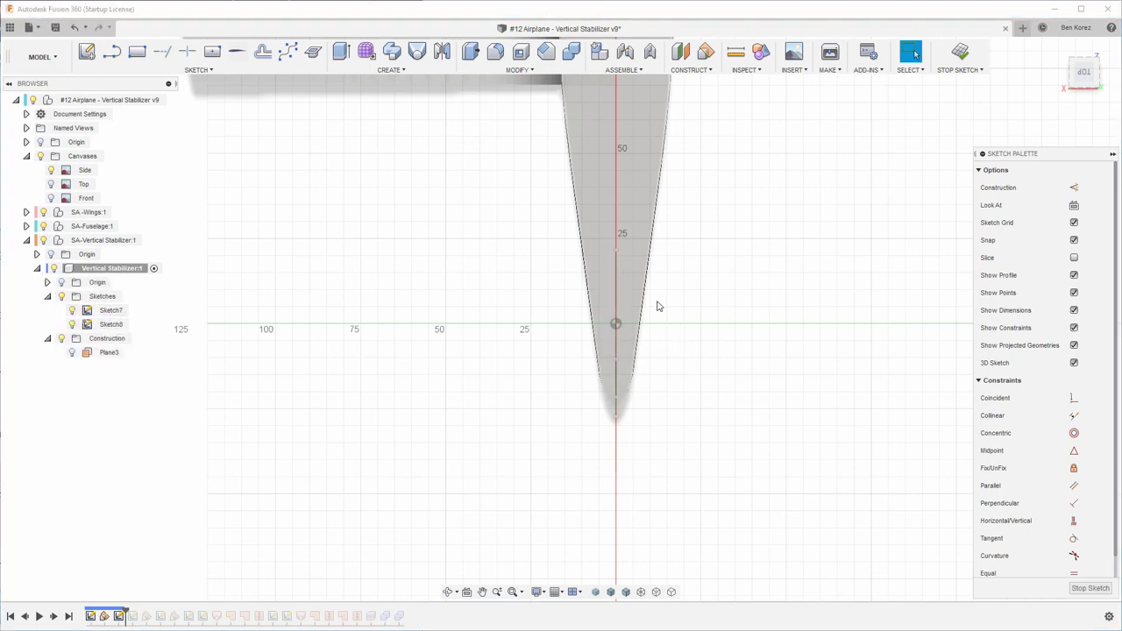
# Project the root line into the new sketch with Projection Link turned off
pyautogui.scroll(4, 651, 306)
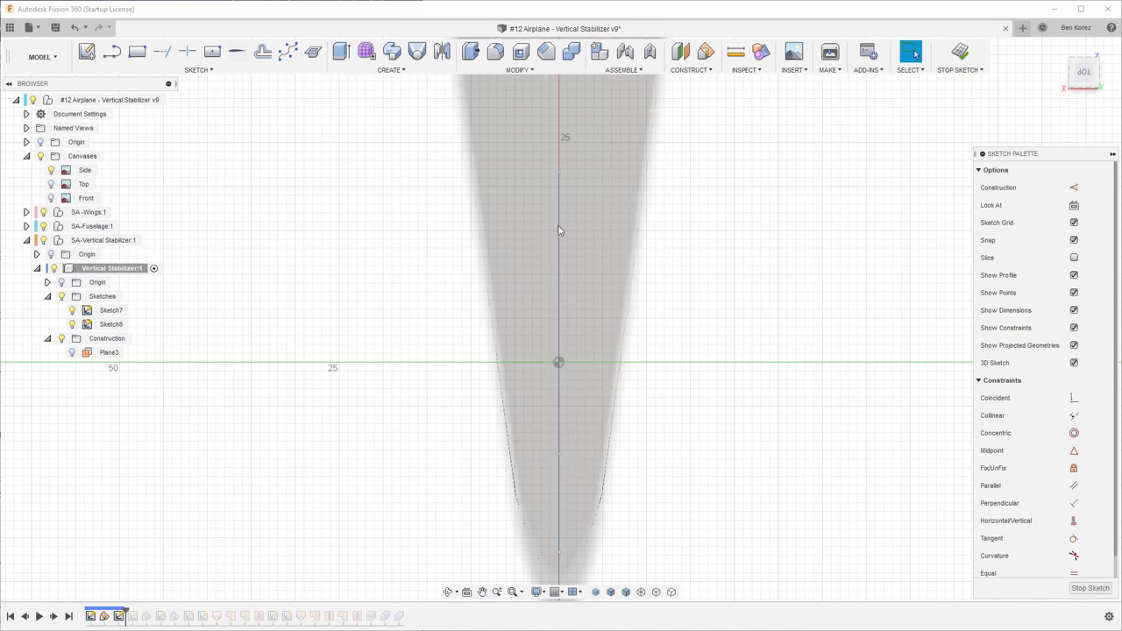
pyautogui.press('p')
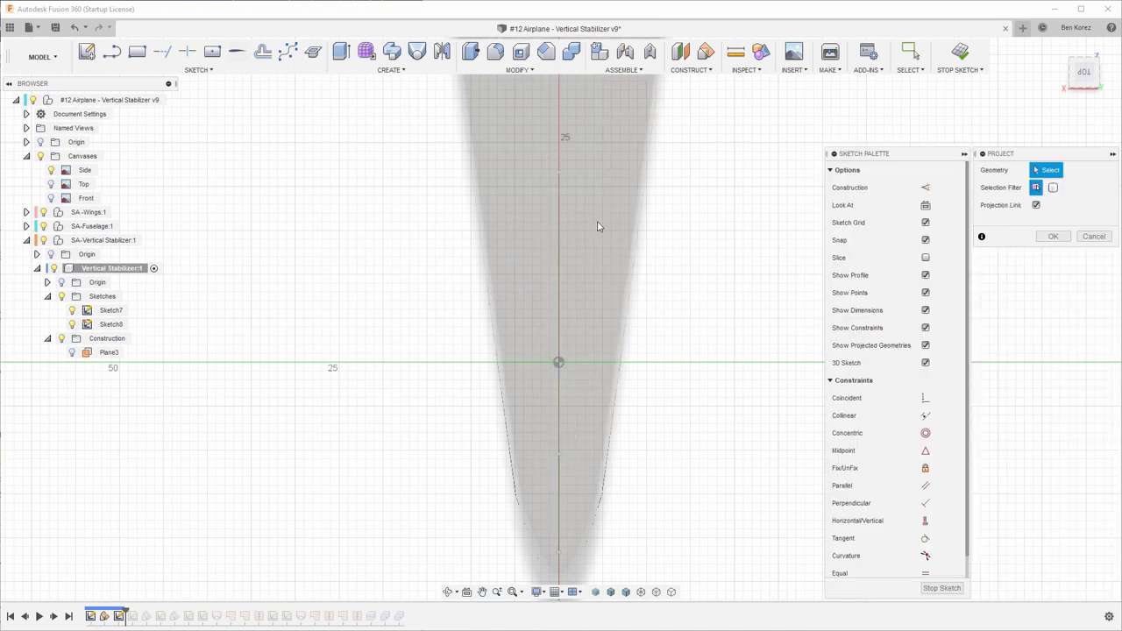
pyautogui.click(558, 195)
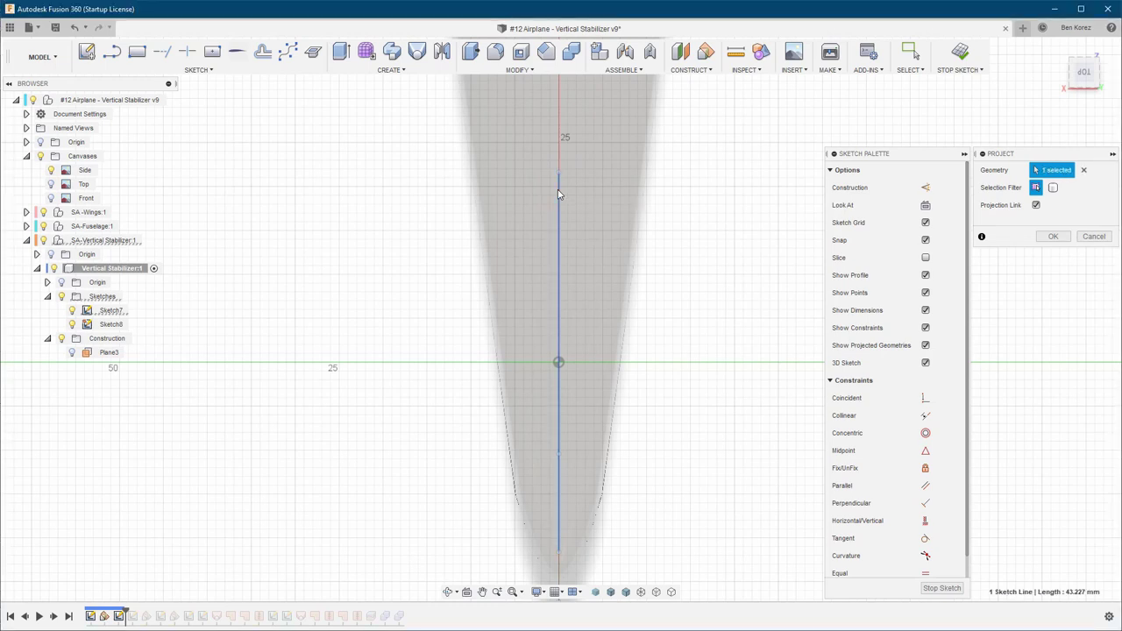
pyautogui.click(1035, 205)
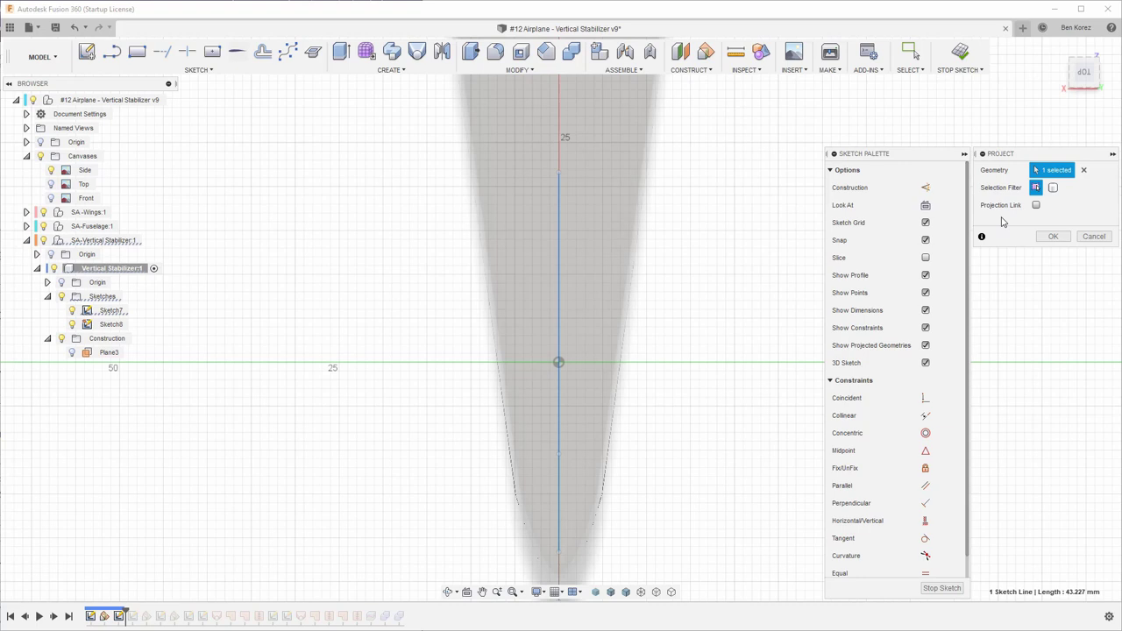
pyautogui.click(1052, 237)
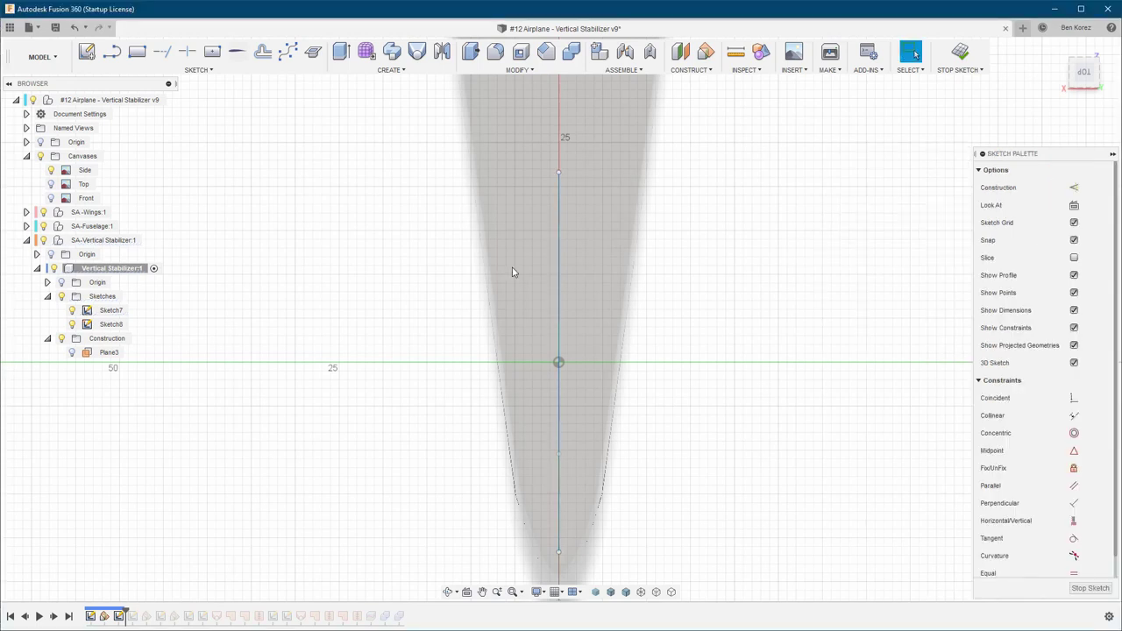
# Hide Sketch7 and convert the projected root line to a construction line
pyautogui.click(72, 310)
pyautogui.click(559, 243)
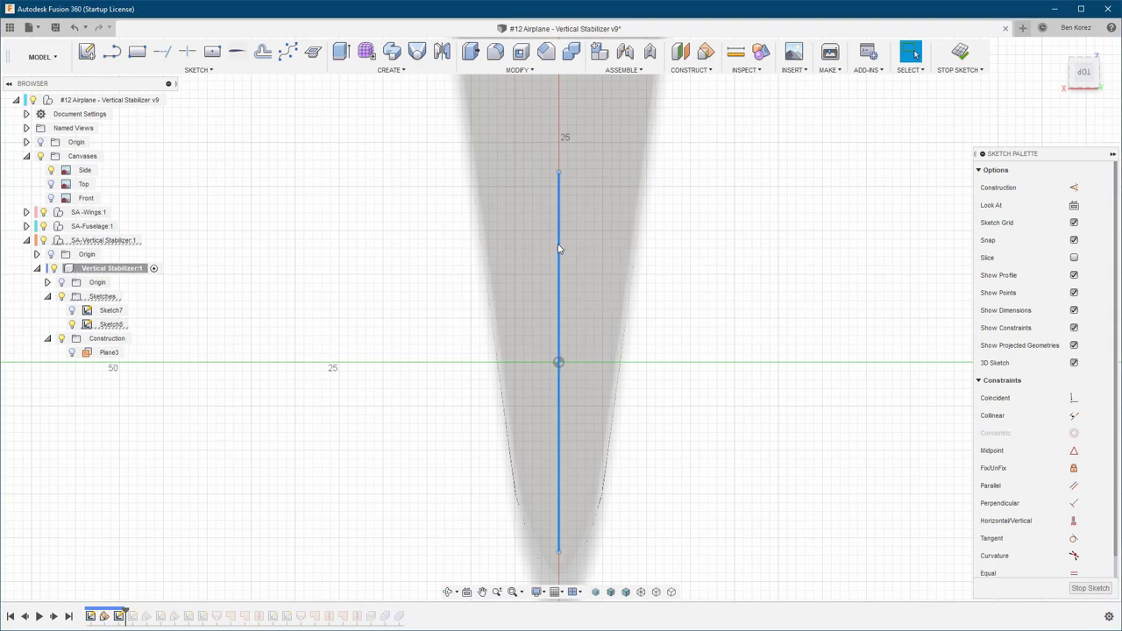
pyautogui.press('x')
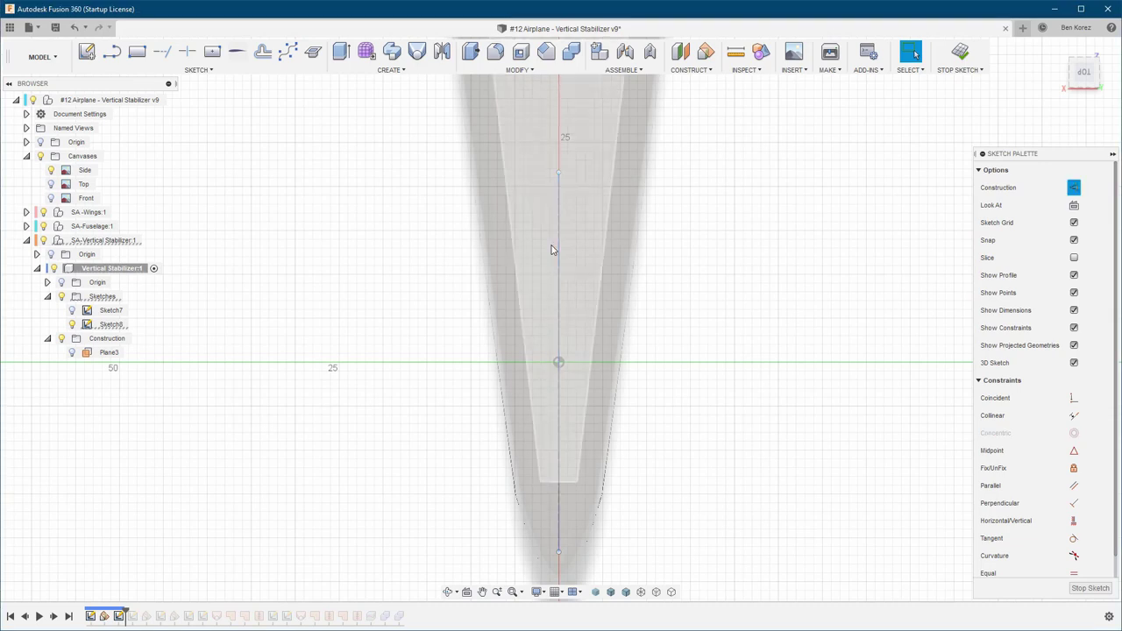
pyautogui.click(815, 228)
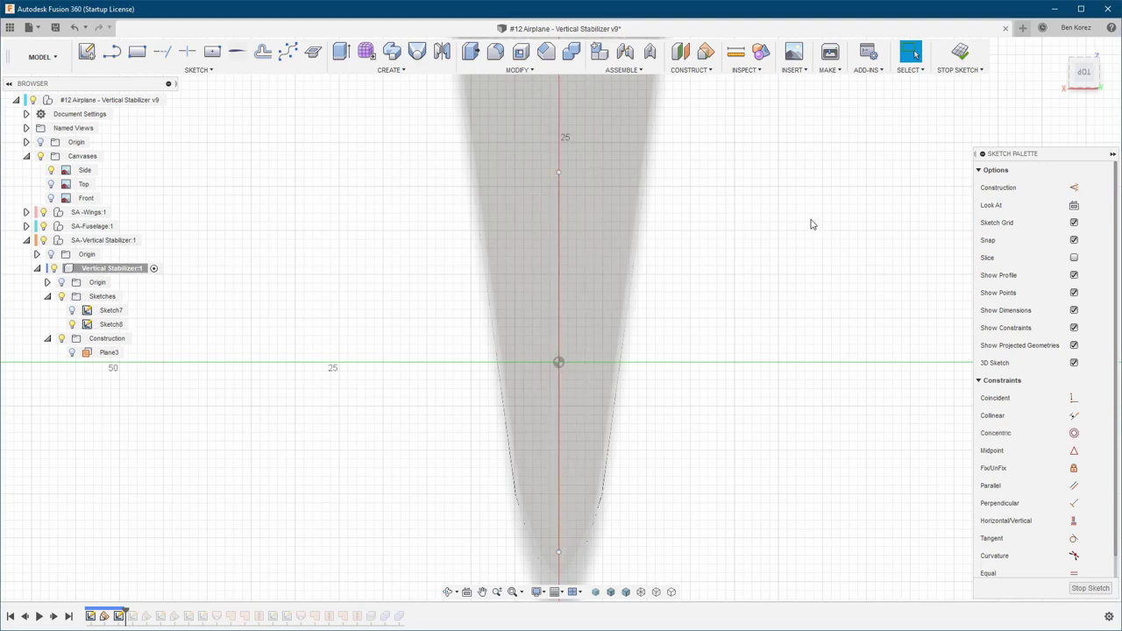
# Import the root airfoil onto the construction line with Airfoil Sketch from File, using nacam2.dat from the Piper Cherokee 140 folder in Downloads
pyautogui.click(237, 54)
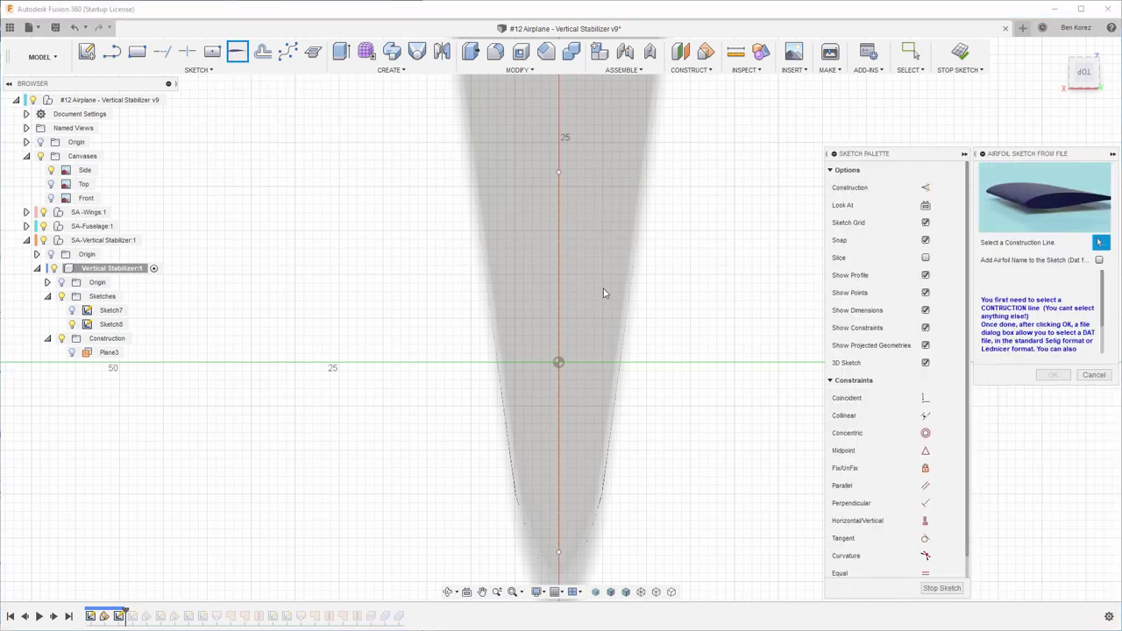
pyautogui.click(559, 272)
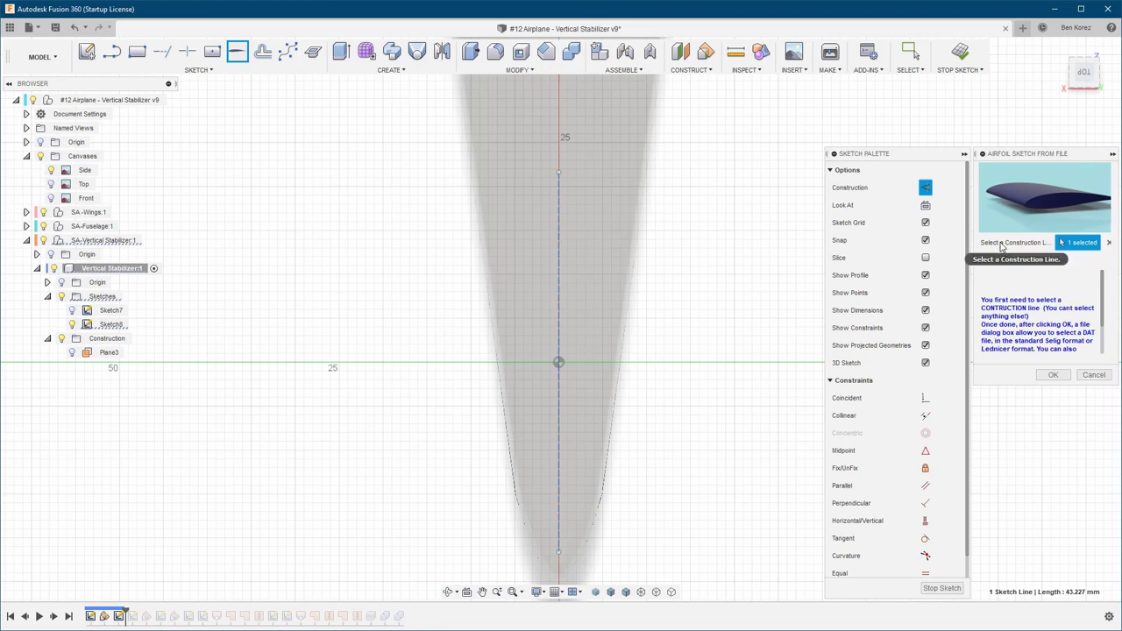
pyautogui.click(1053, 376)
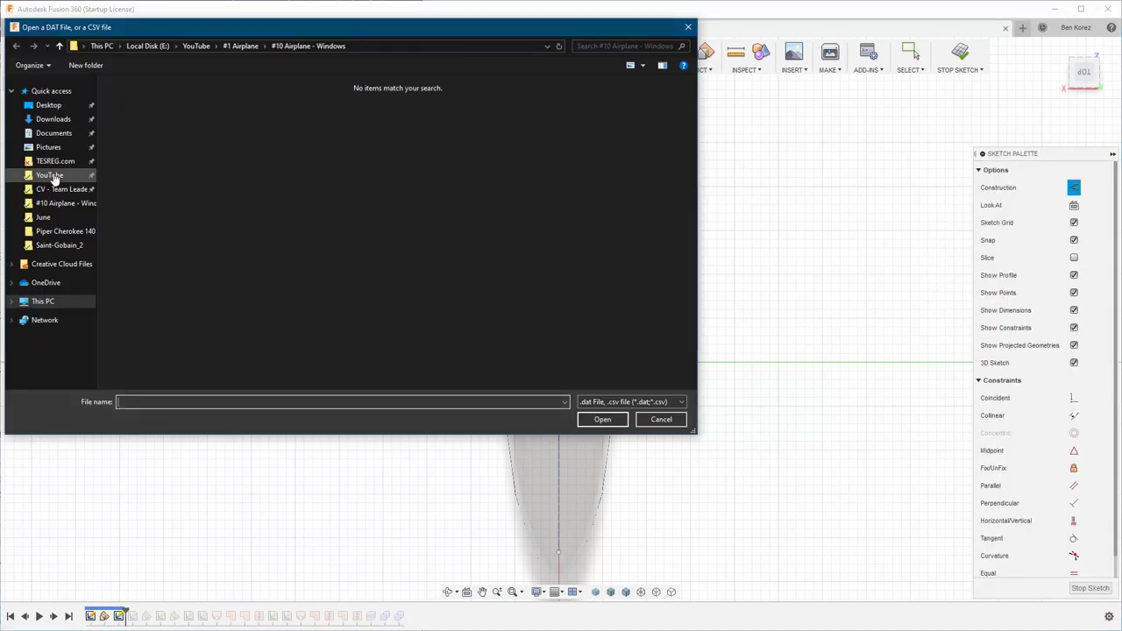
pyautogui.click(50, 121)
pyautogui.doubleClick(145, 114)
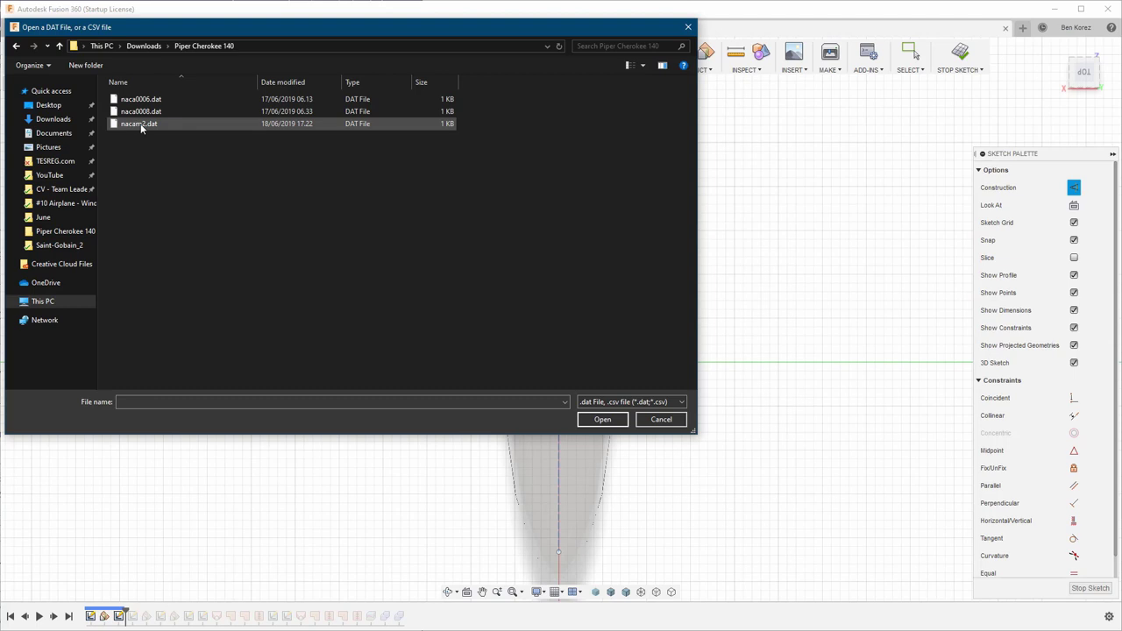
pyautogui.click(141, 125)
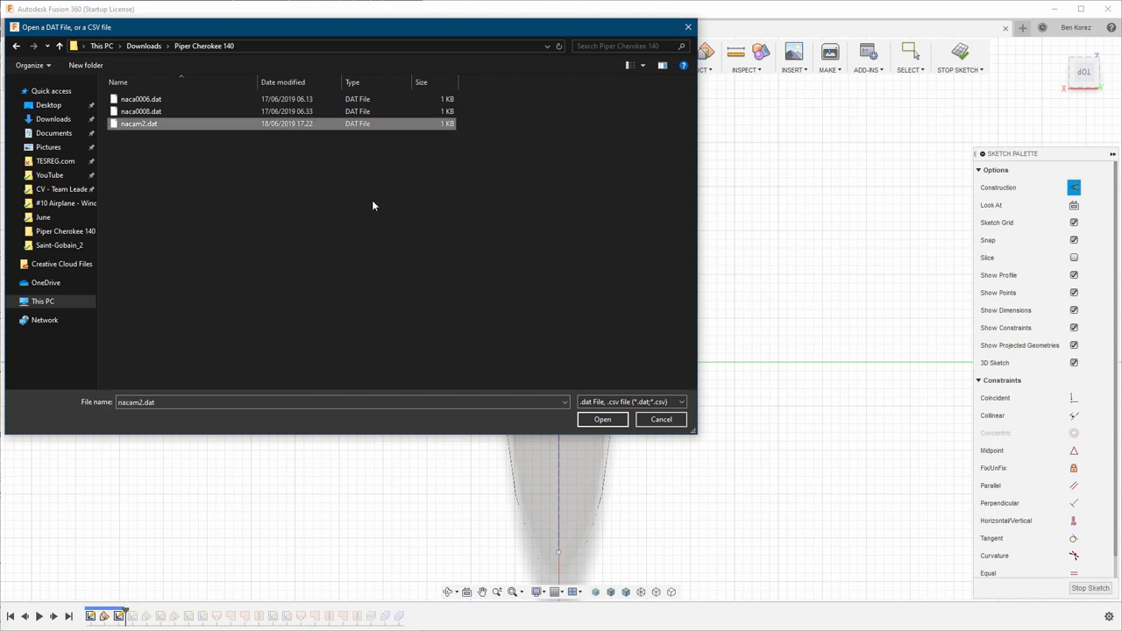
pyautogui.click(601, 420)
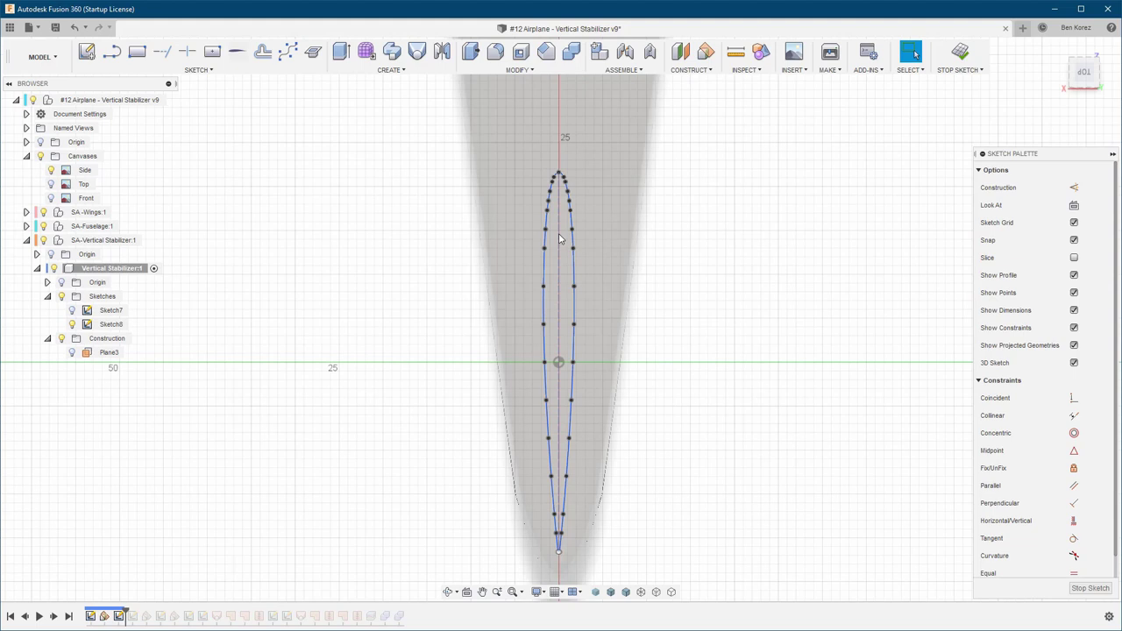
# Close the root airfoil's open trailing edge with a line between its two spline endpoints and finish the sketch
pyautogui.scroll(10, 559, 238)
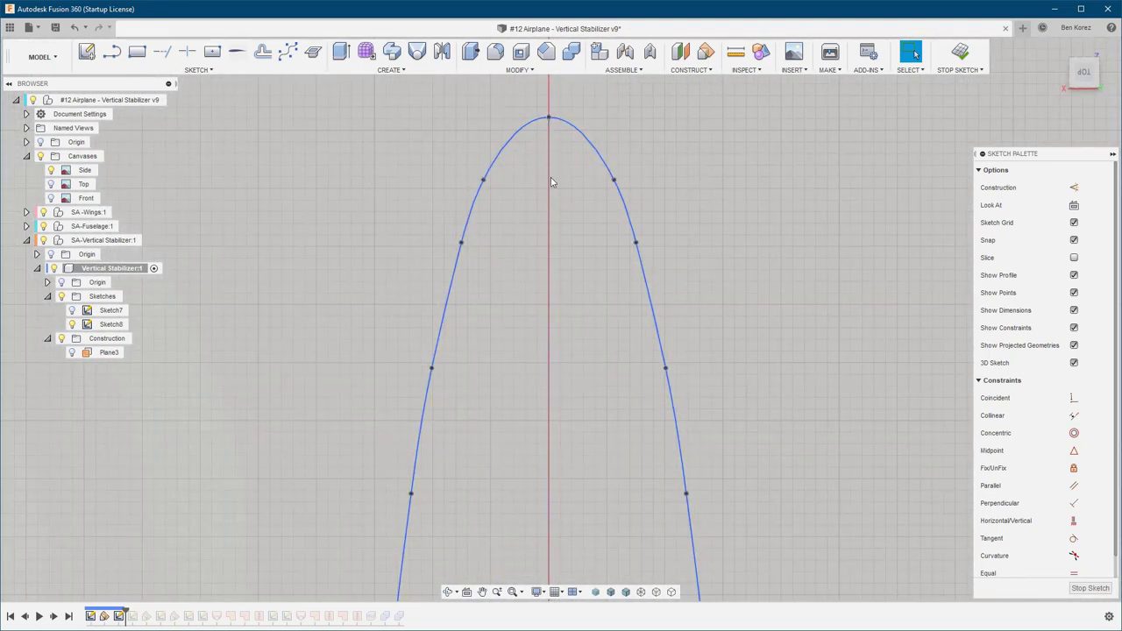
pyautogui.scroll(-3, 548, 154)
pyautogui.scroll(5, 545, 151)
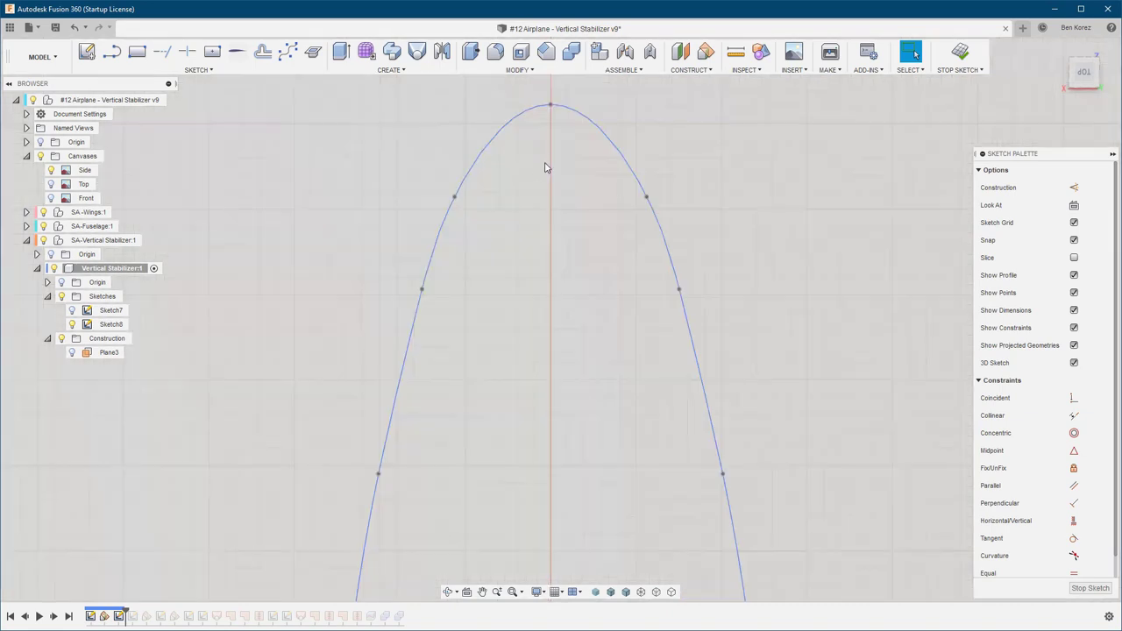
pyautogui.scroll(-3, 539, 275)
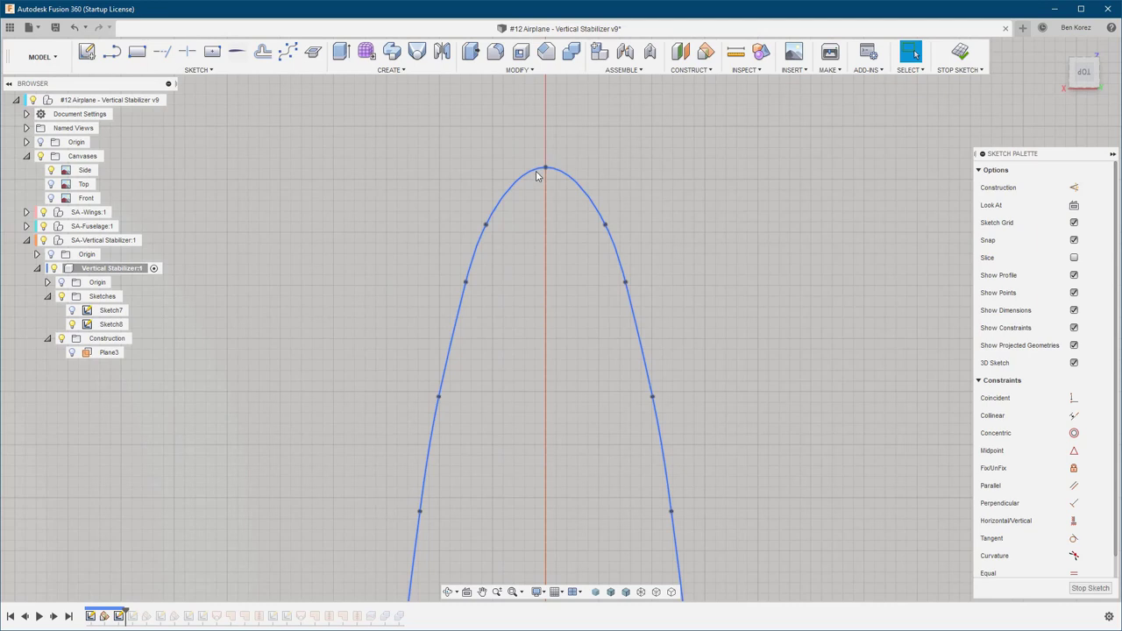
pyautogui.scroll(-5, 538, 176)
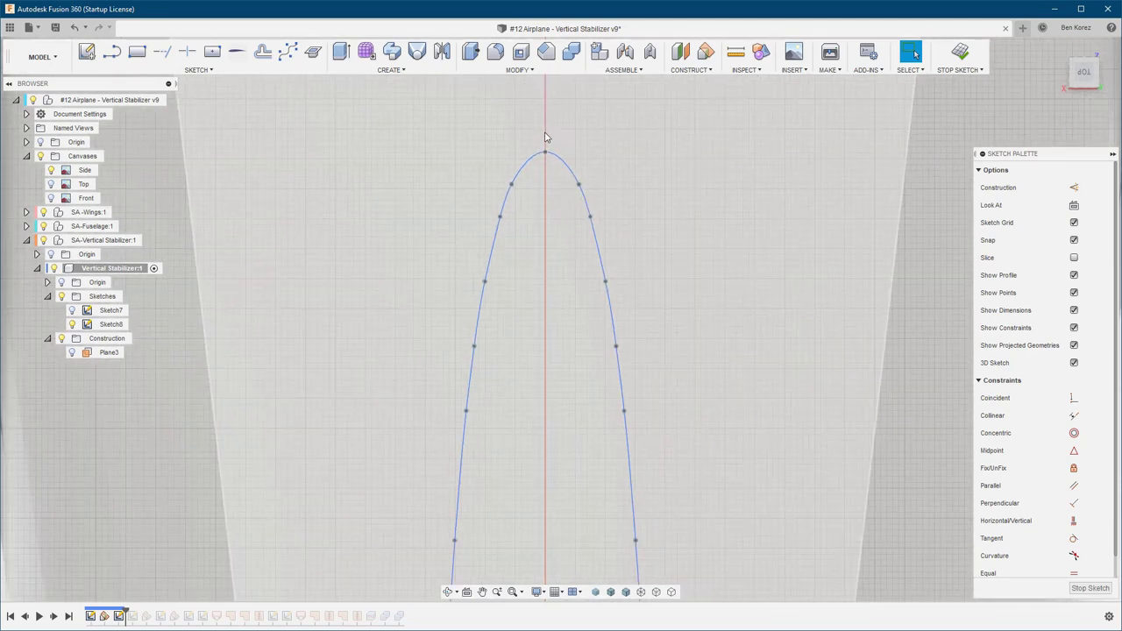
pyautogui.scroll(-4, 542, 136)
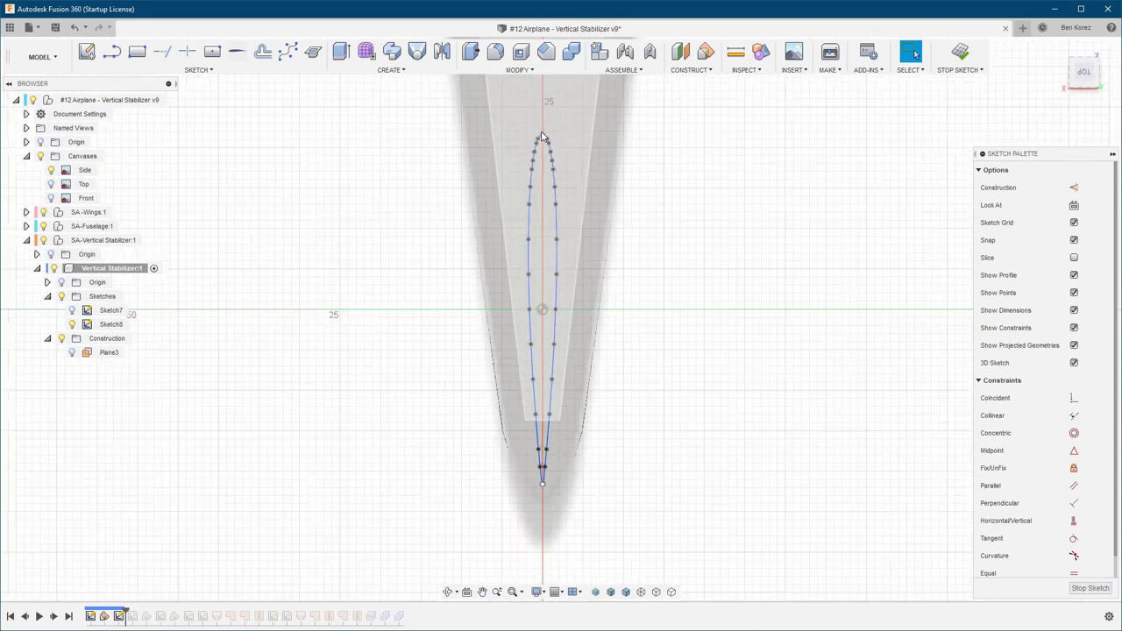
pyautogui.scroll(8, 544, 443)
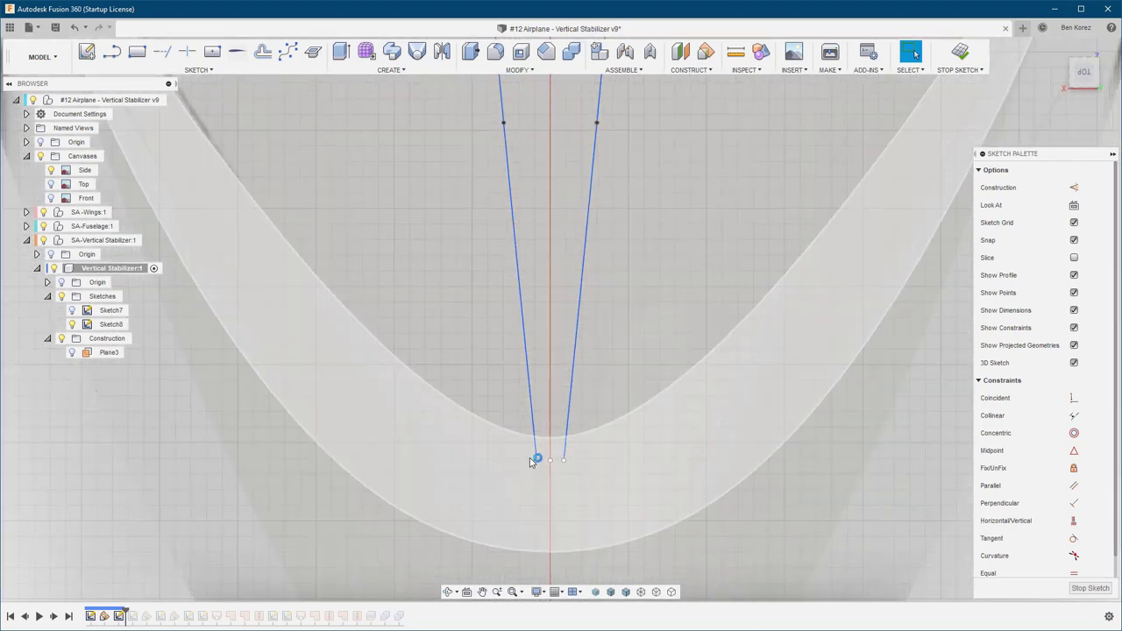
pyautogui.click(111, 51)
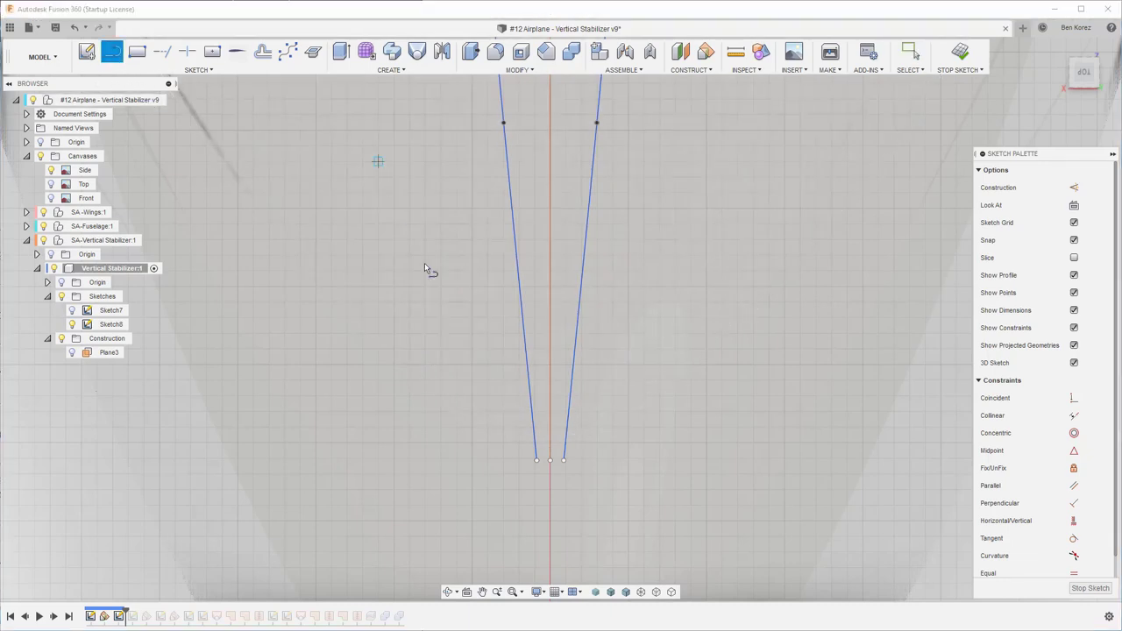
pyautogui.click(537, 460)
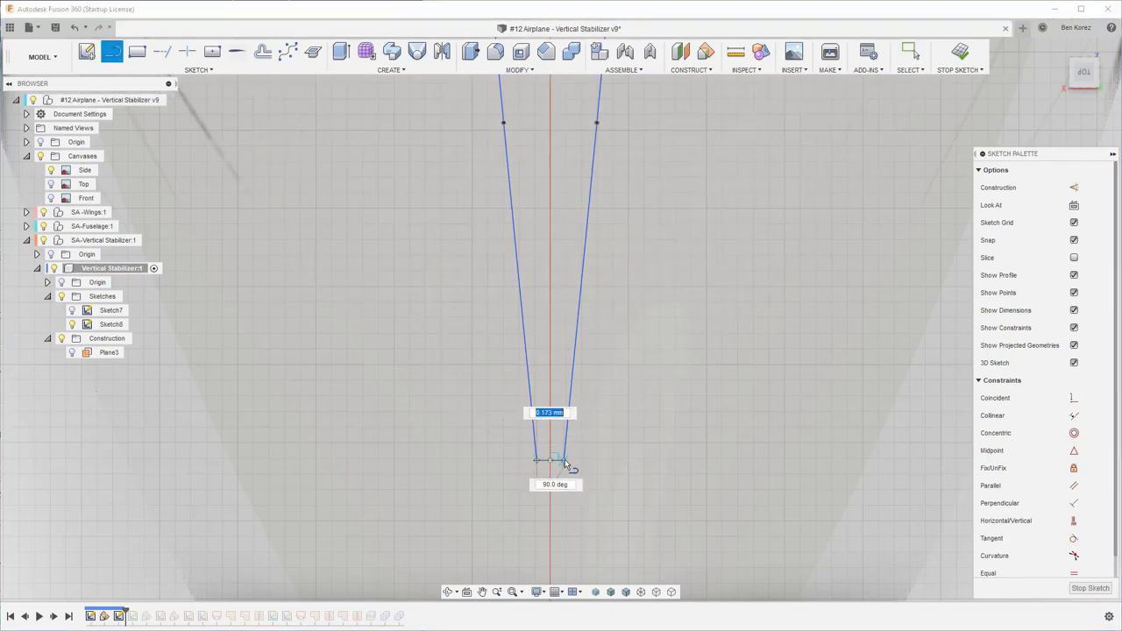
pyautogui.click(564, 459)
pyautogui.scroll(-8, 550, 516)
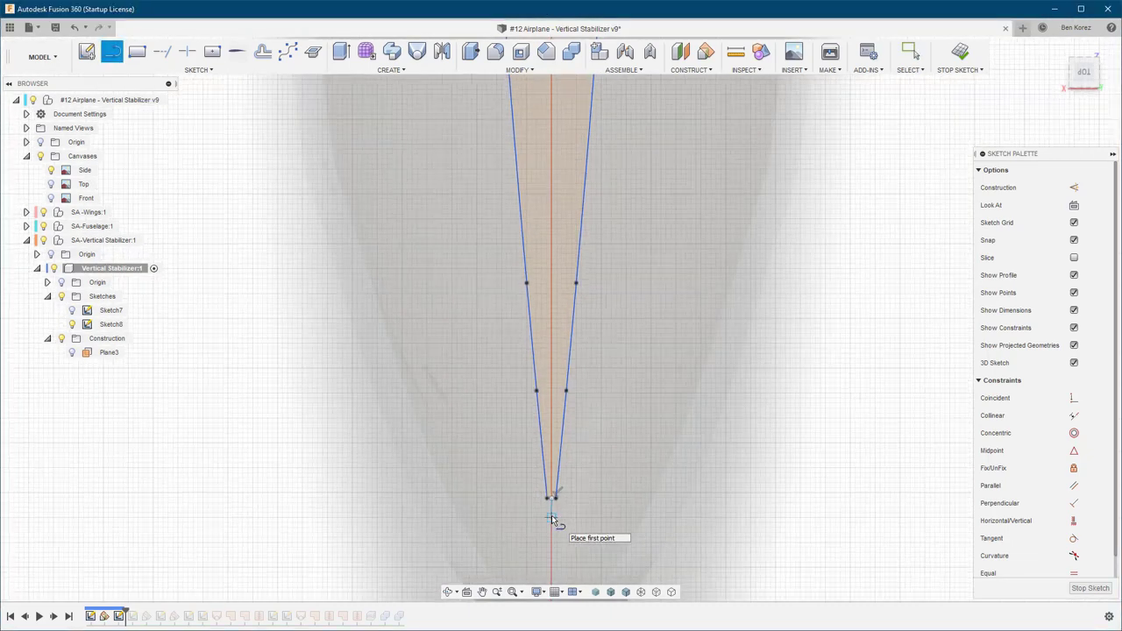
pyautogui.click(959, 51)
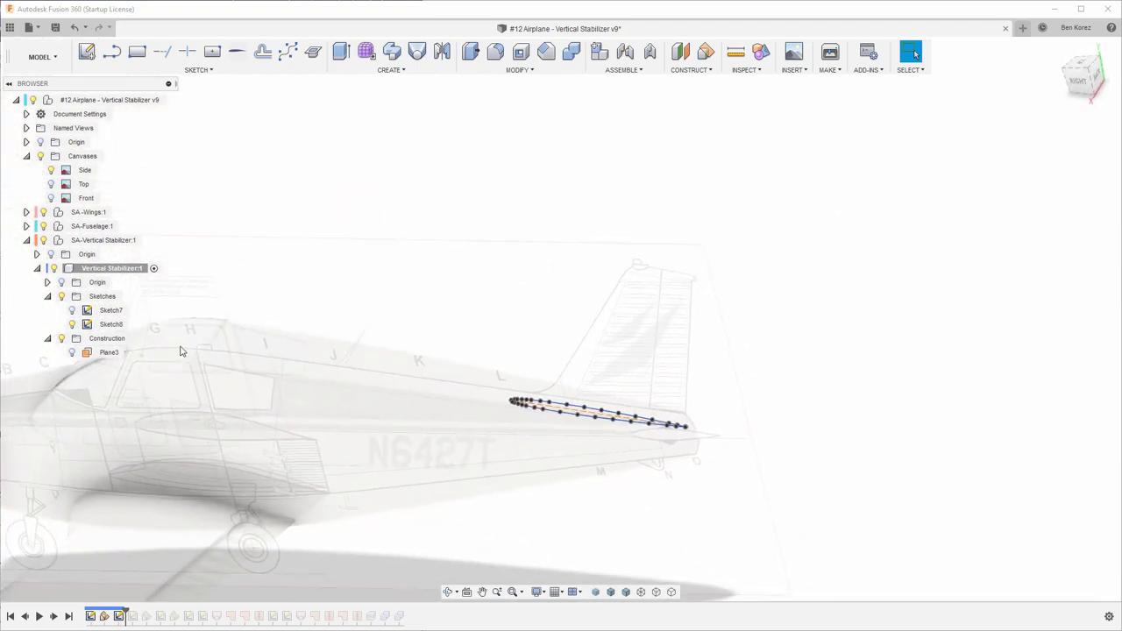
# Show Sketch7, hide Sketch8, and create a Plane at Angle through the tip line at 0 deg
pyautogui.click(88, 311)
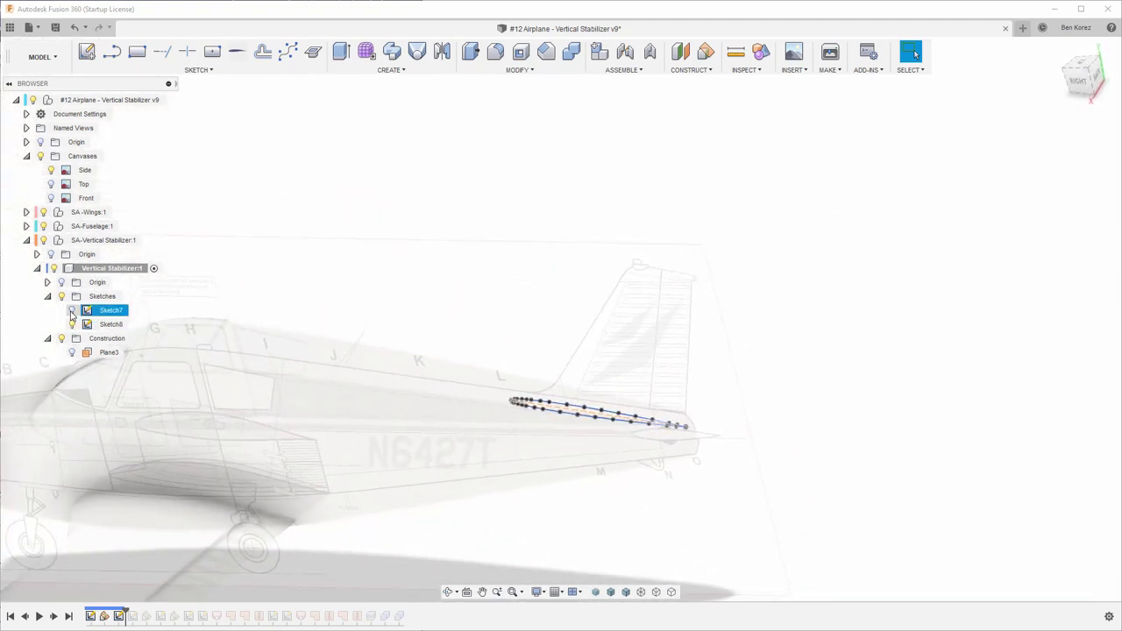
pyautogui.click(73, 325)
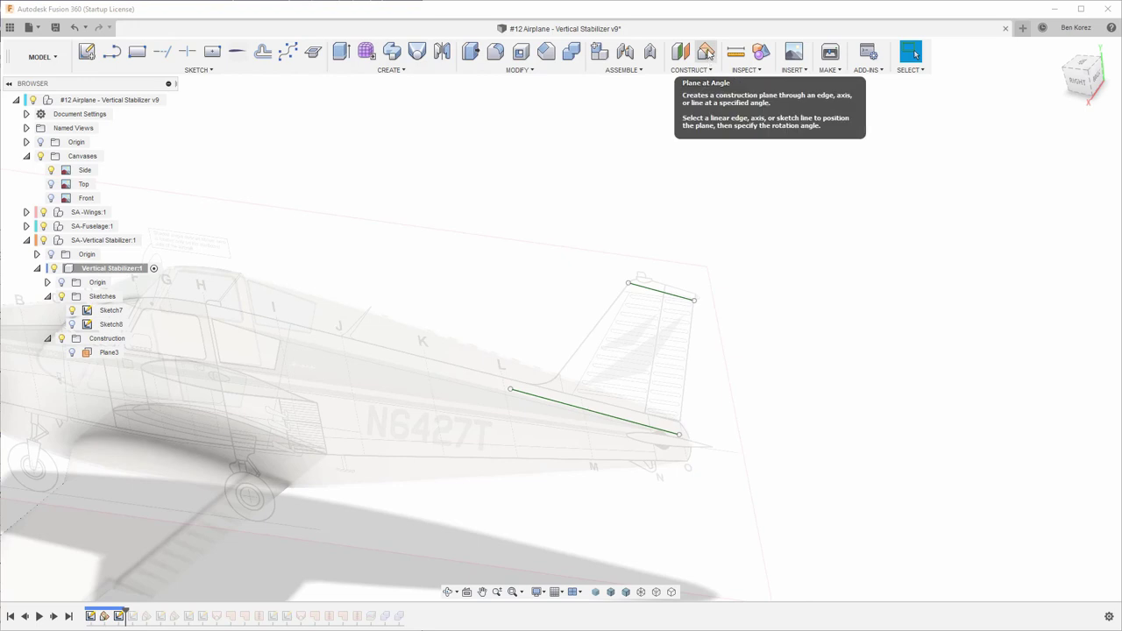
pyautogui.click(706, 53)
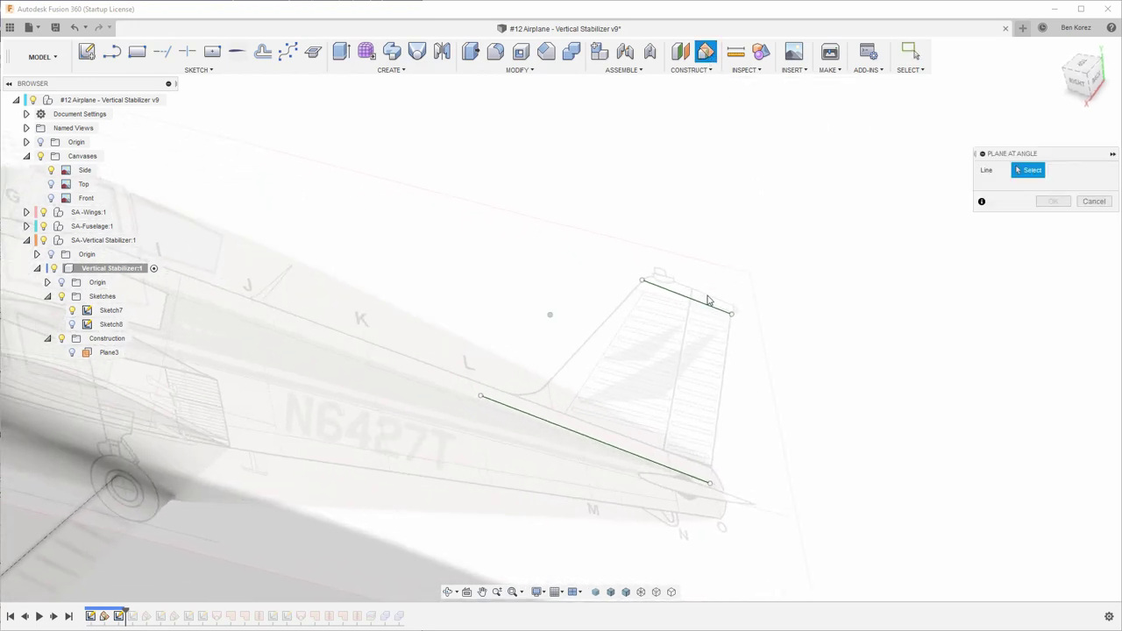
pyautogui.click(708, 301)
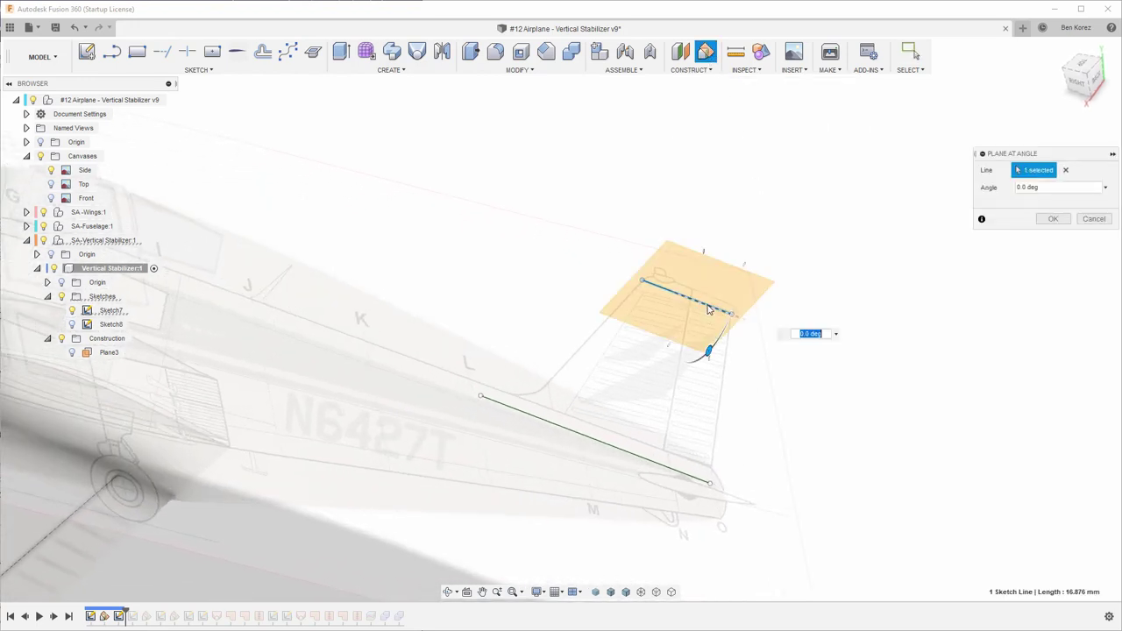
pyautogui.click(1054, 219)
# Start a new sketch on the tip plane and project the tip line into it with Projection Link off
pyautogui.click(86, 51)
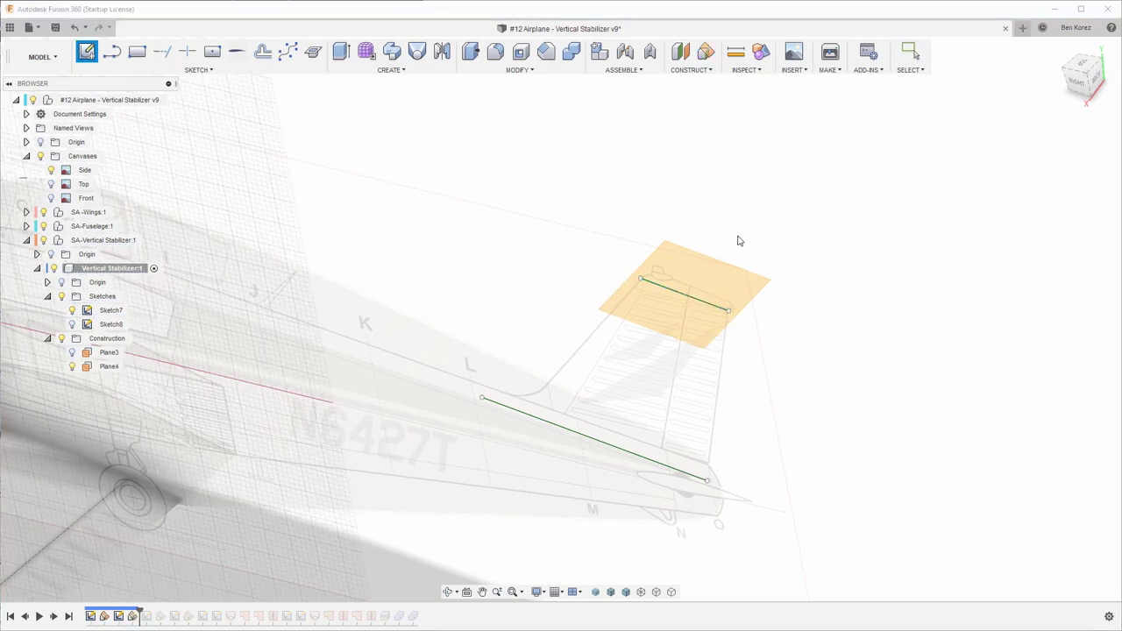
pyautogui.click(697, 280)
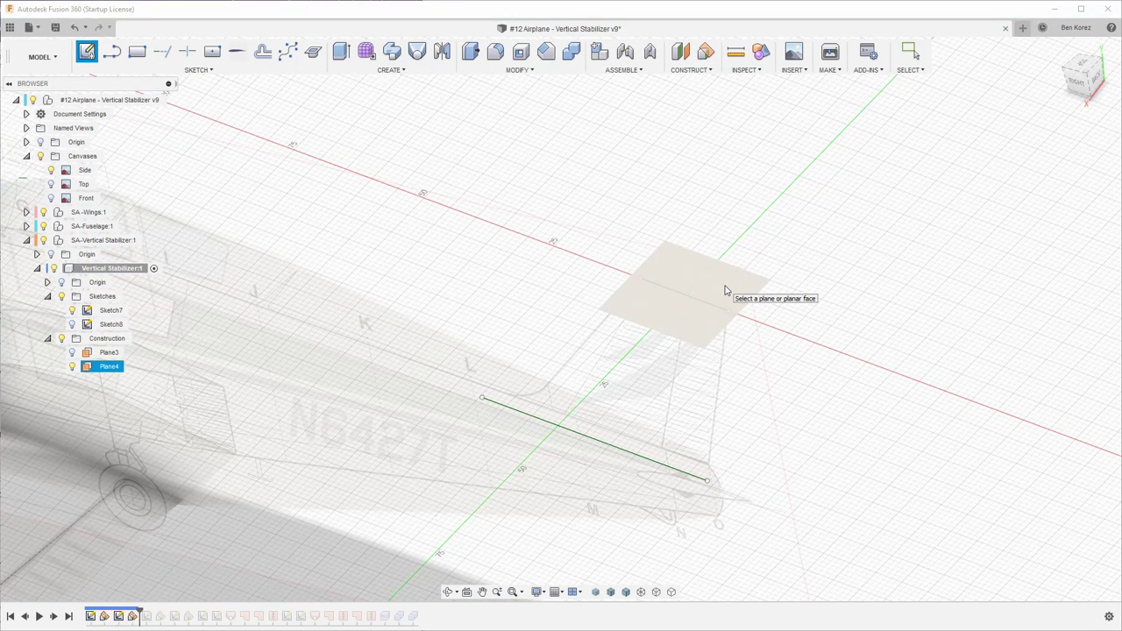
pyautogui.click(725, 291)
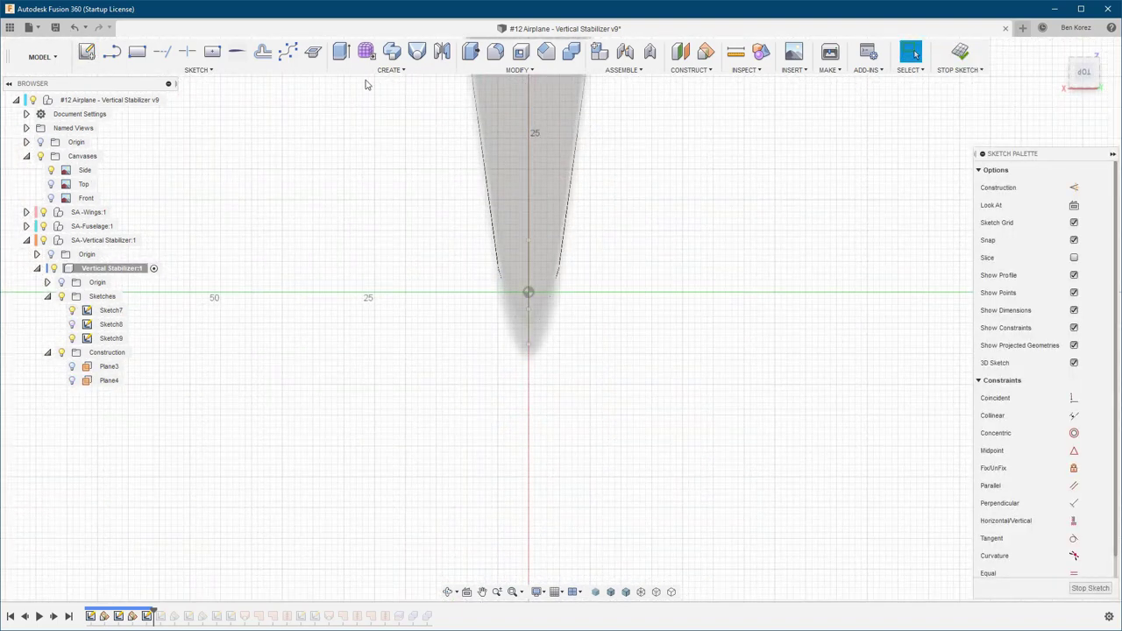
pyautogui.press('p')
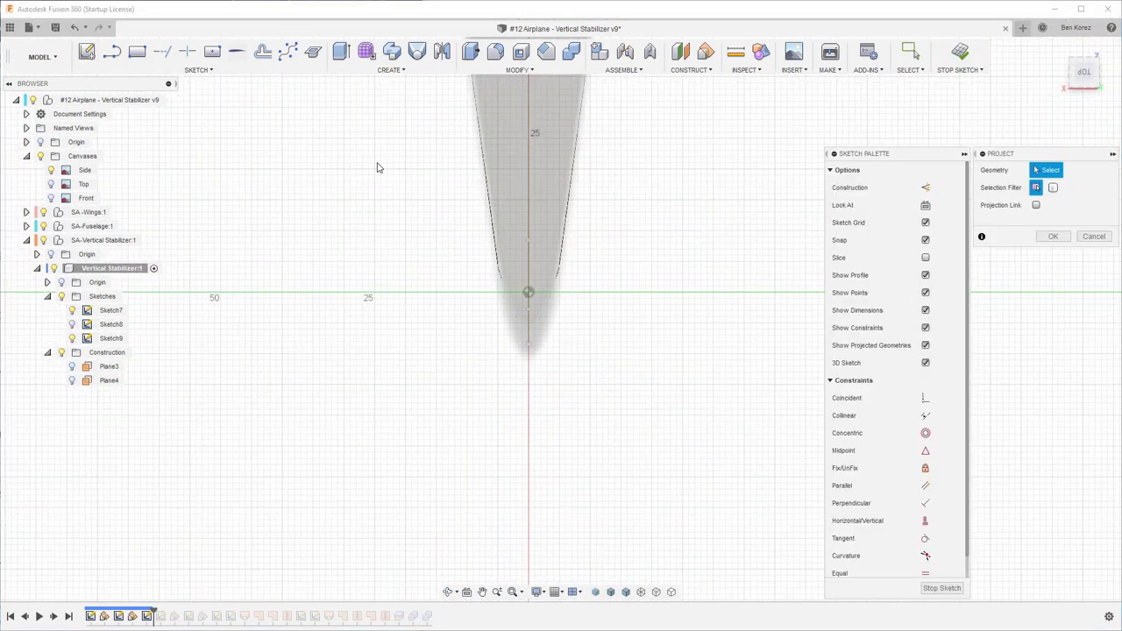
pyautogui.click(528, 290)
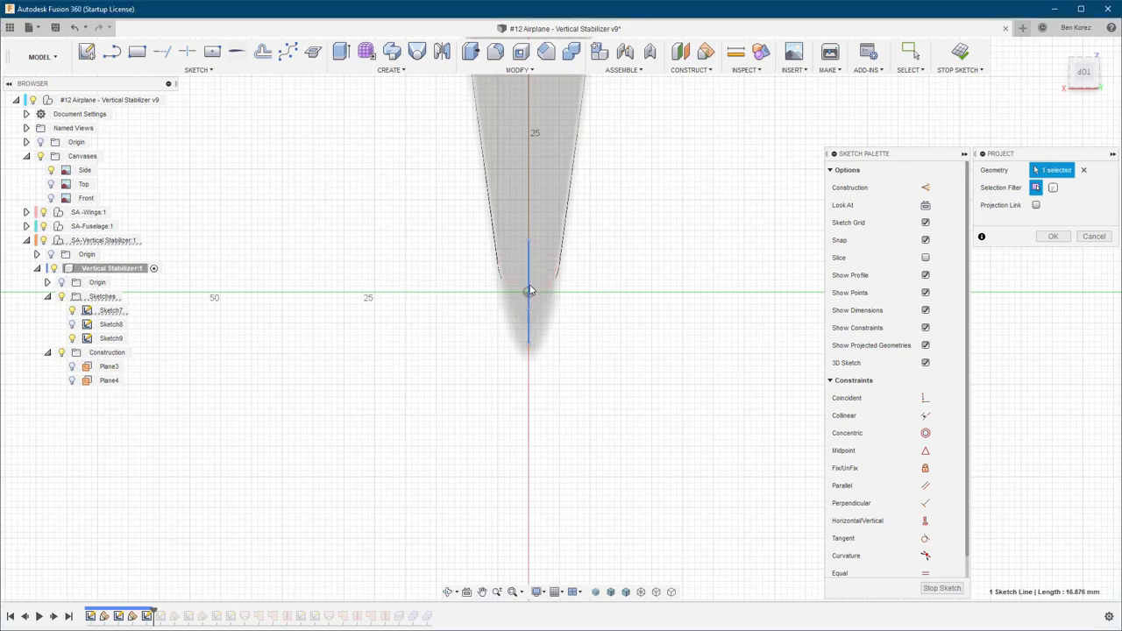
pyautogui.click(1053, 238)
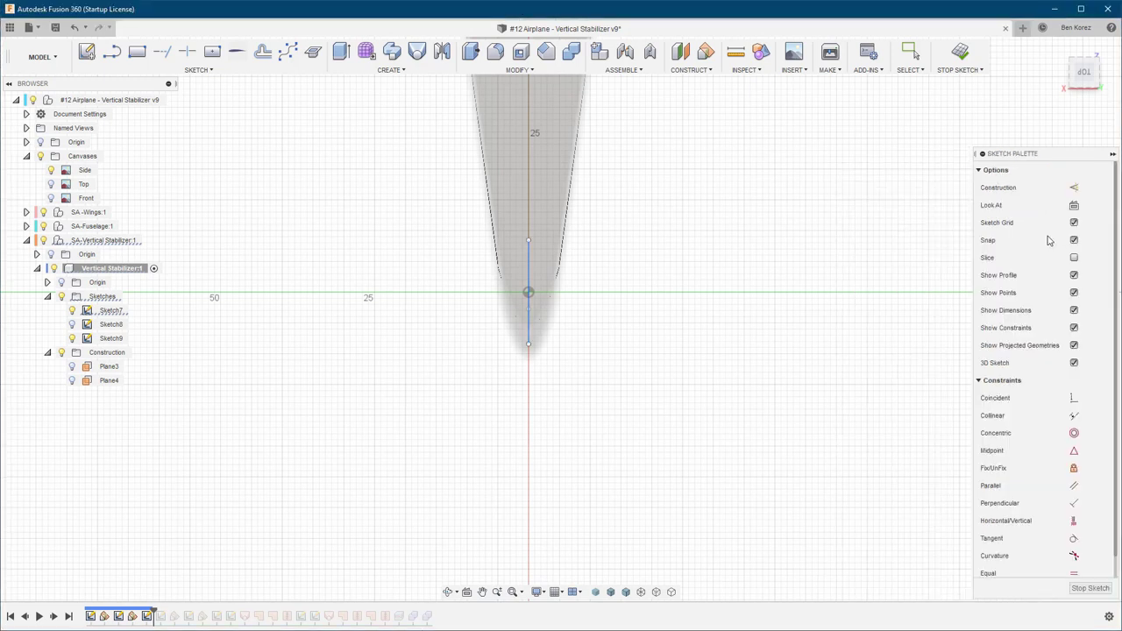
# Hide Sketch7 and convert the projected tip line to a construction line
pyautogui.click(110, 310)
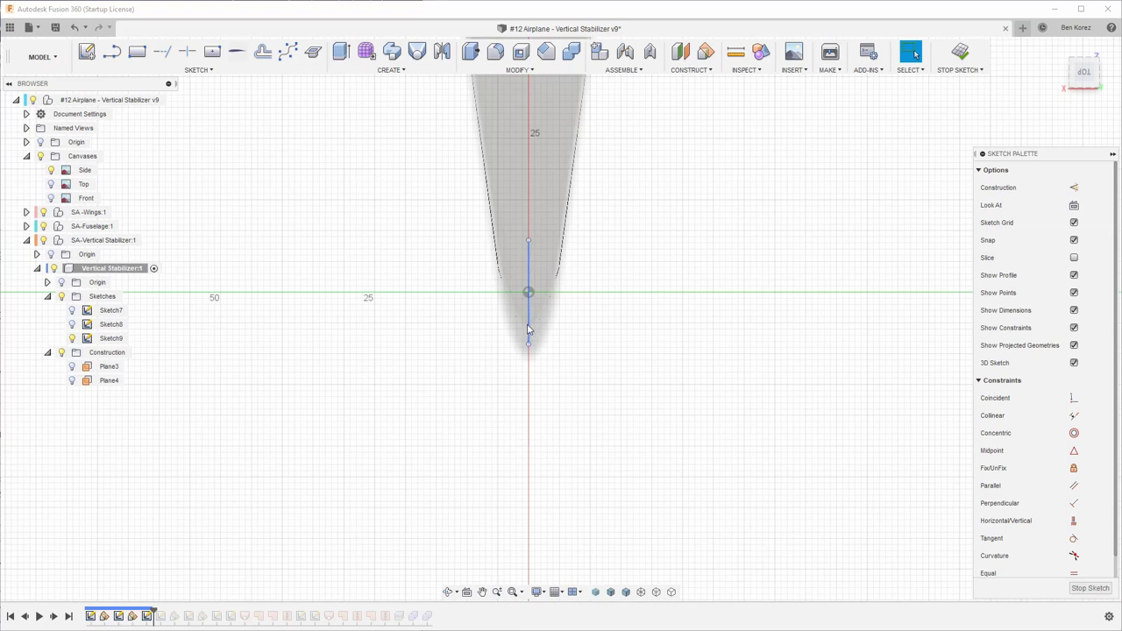
pyautogui.click(237, 54)
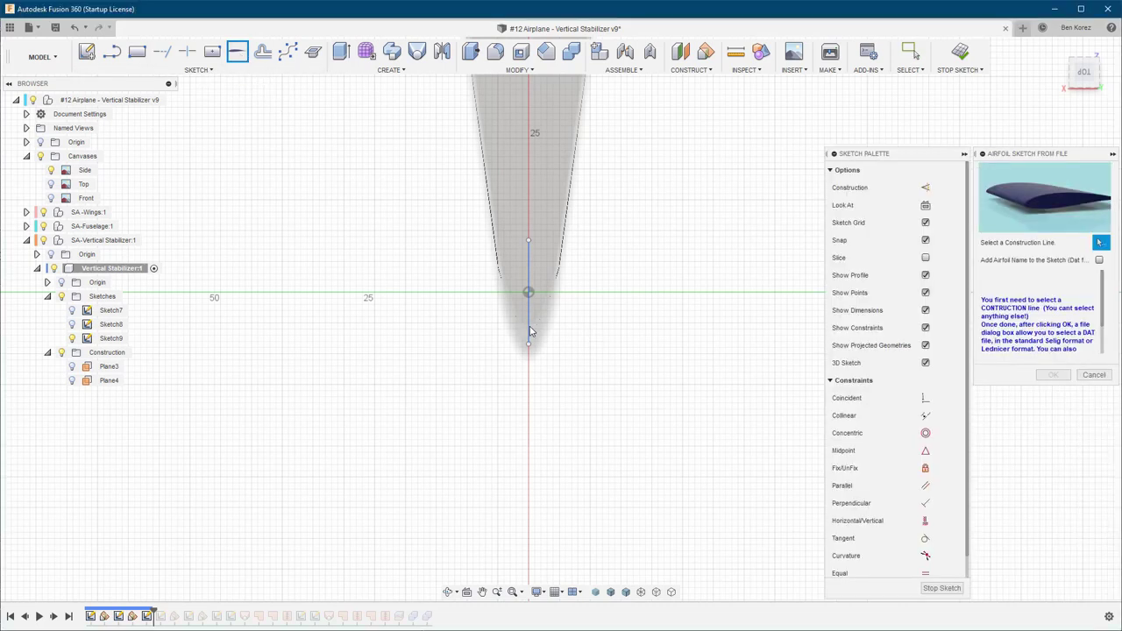
pyautogui.click(1088, 376)
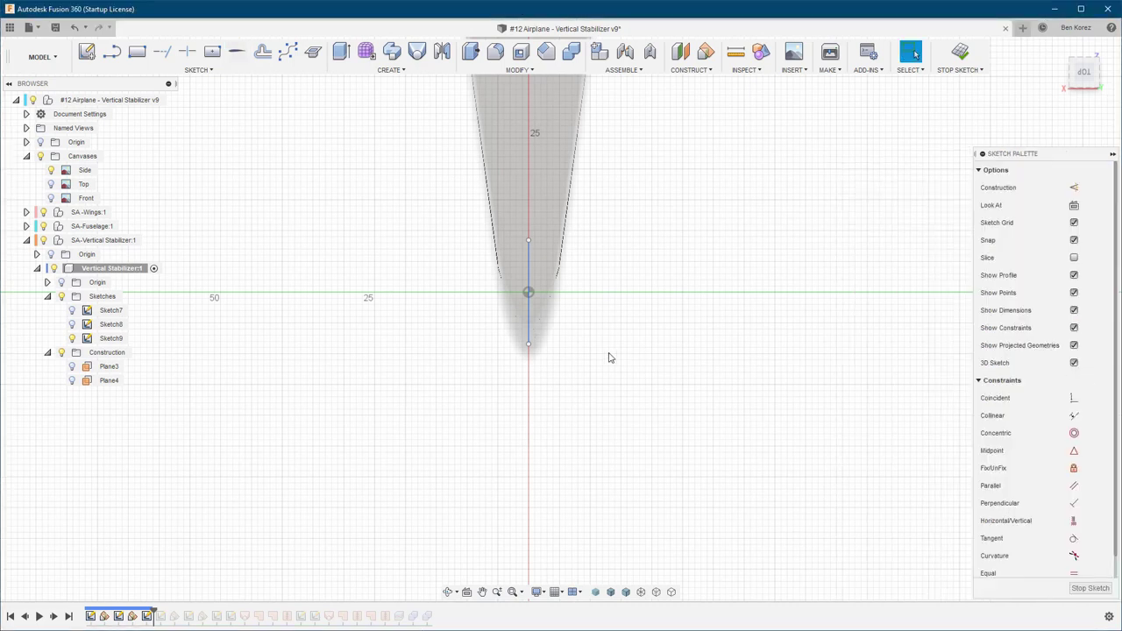
pyautogui.click(529, 336)
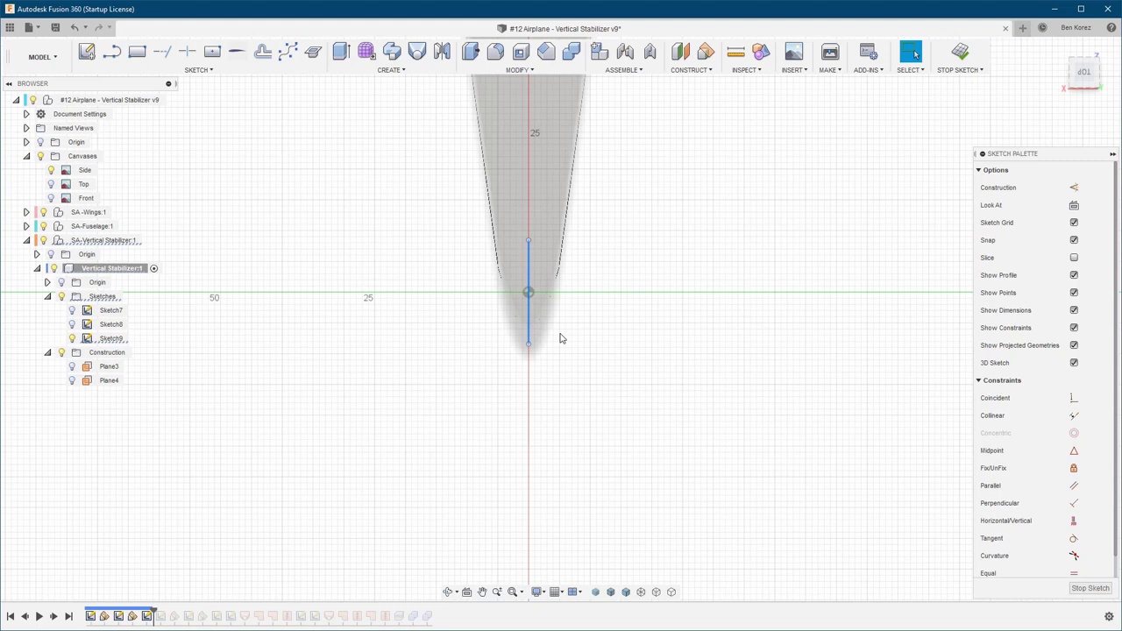
pyautogui.press('x')
# Import the tip airfoil onto the construction line with Airfoil Sketch from File, using nacam2.dat from the Piper Cherokee 140 folder
pyautogui.click(236, 55)
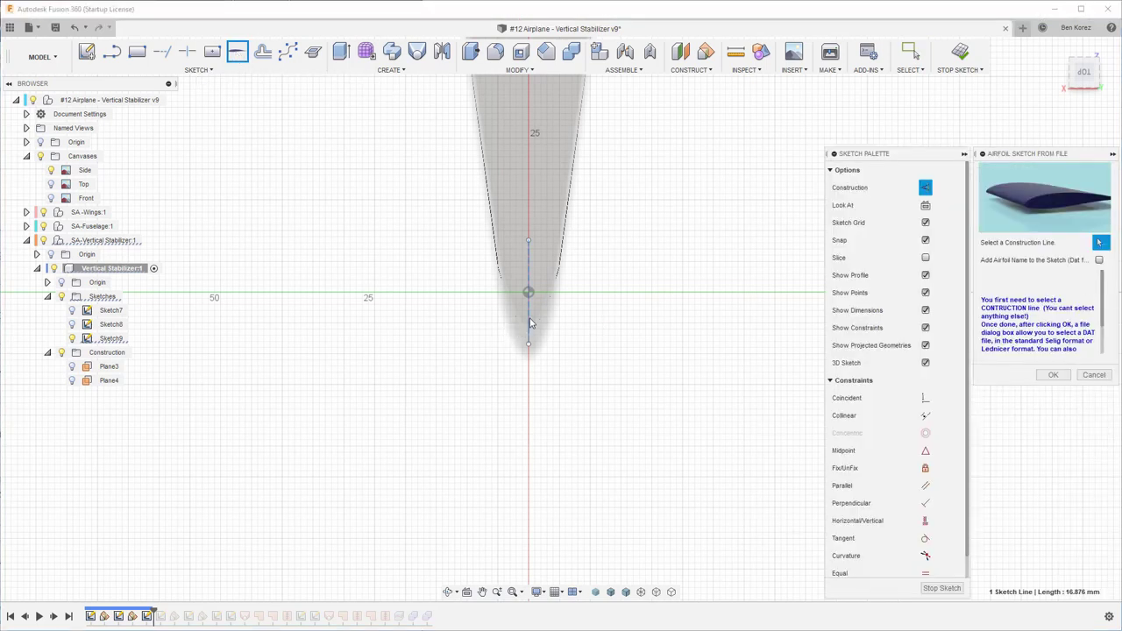
pyautogui.click(527, 337)
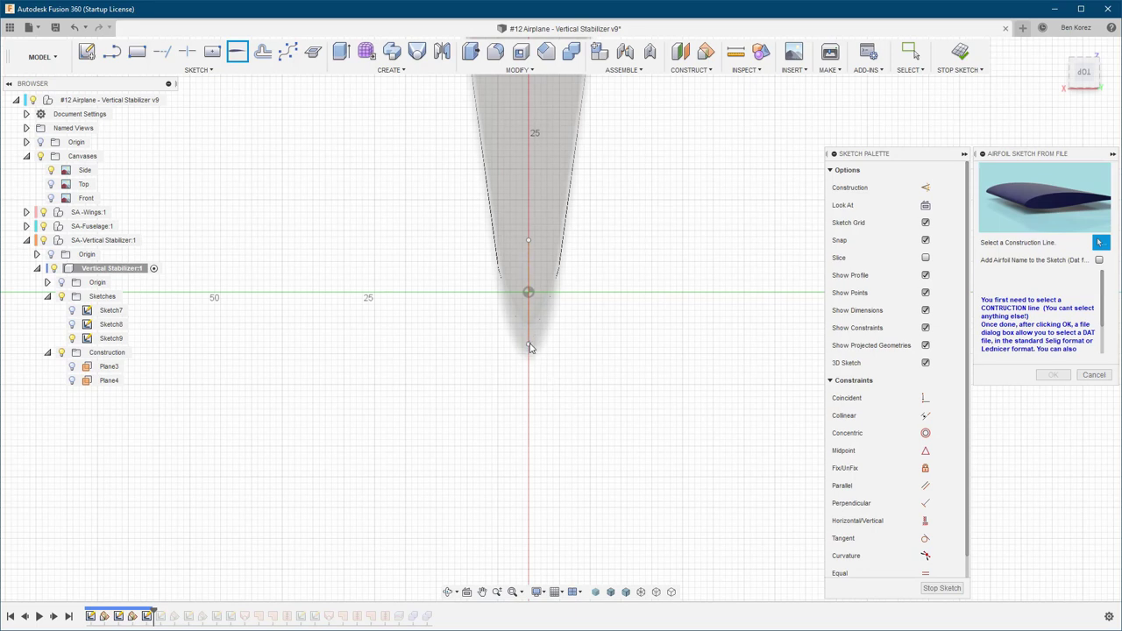
pyautogui.click(529, 340)
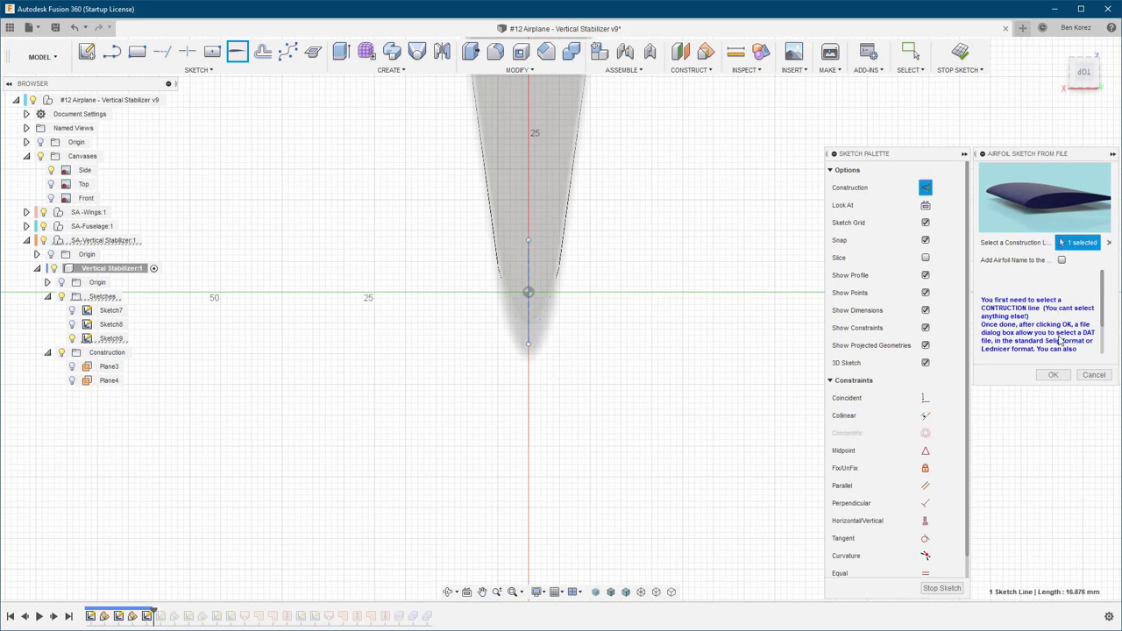
pyautogui.click(1051, 374)
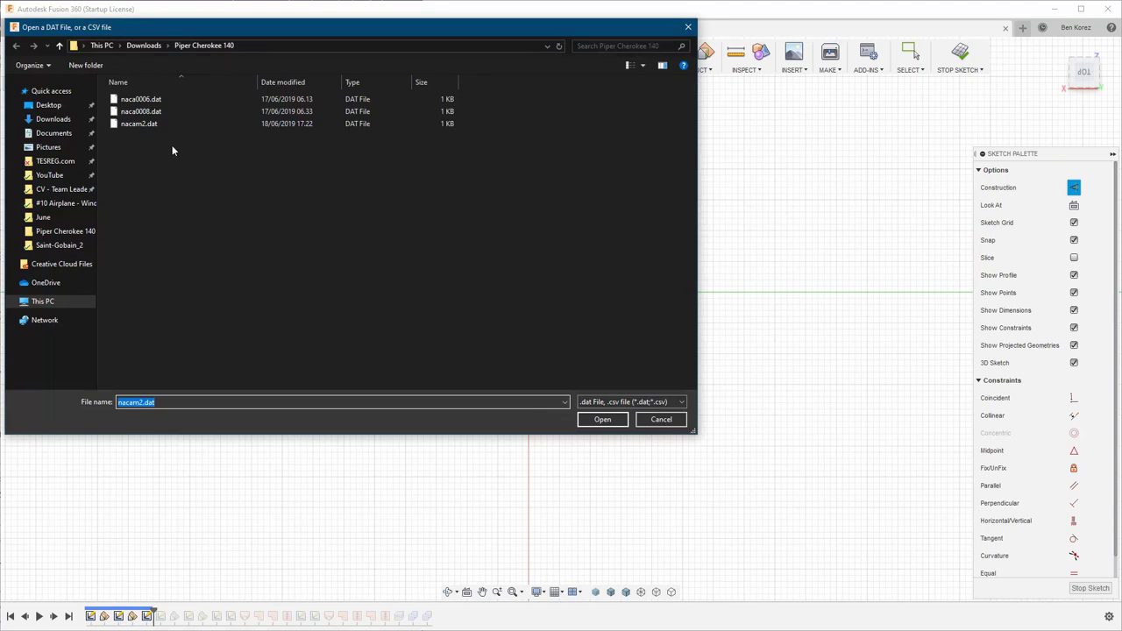
pyautogui.click(136, 125)
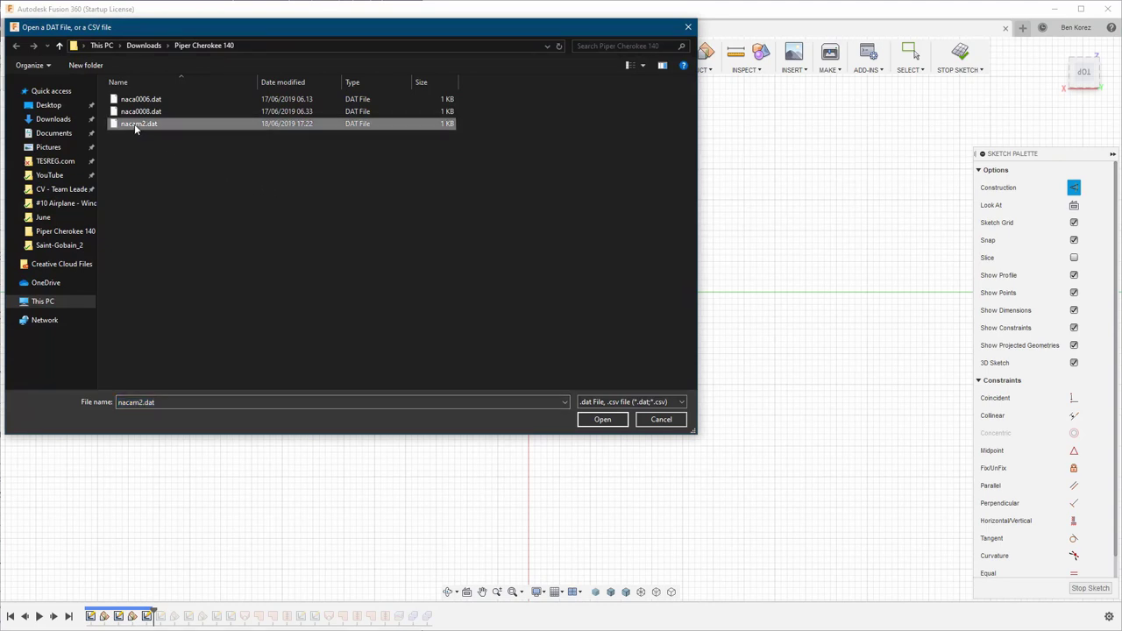
pyautogui.click(603, 420)
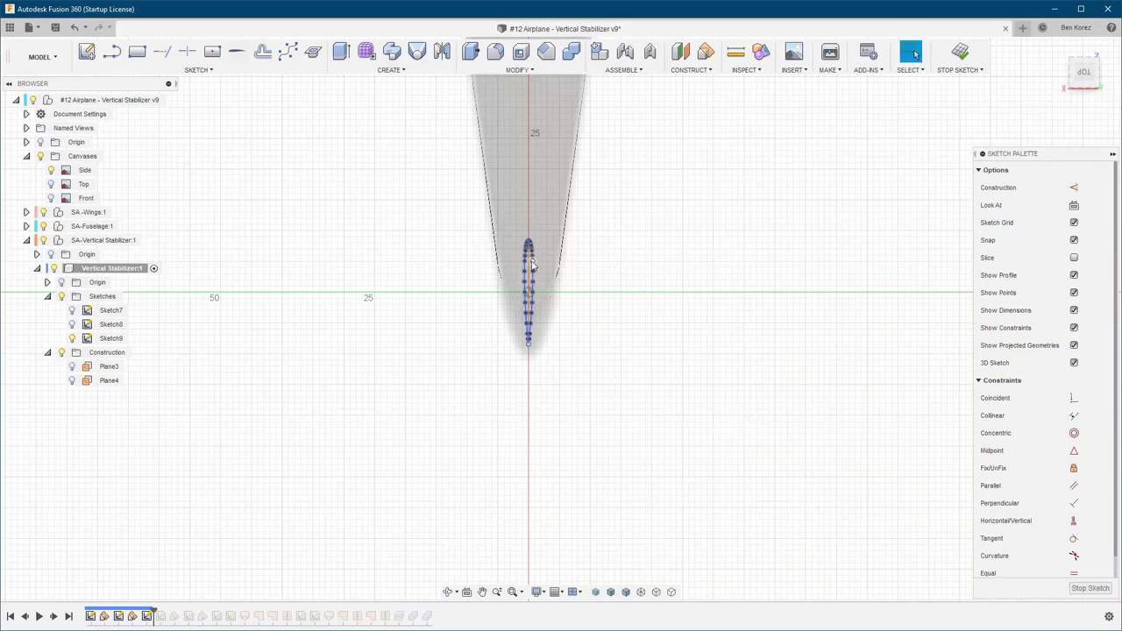
# Close the tip airfoil's trailing edge with a line between its two open endpoints and finish the sketch
pyautogui.scroll(10, 535, 307)
pyautogui.scroll(-2, 526, 290)
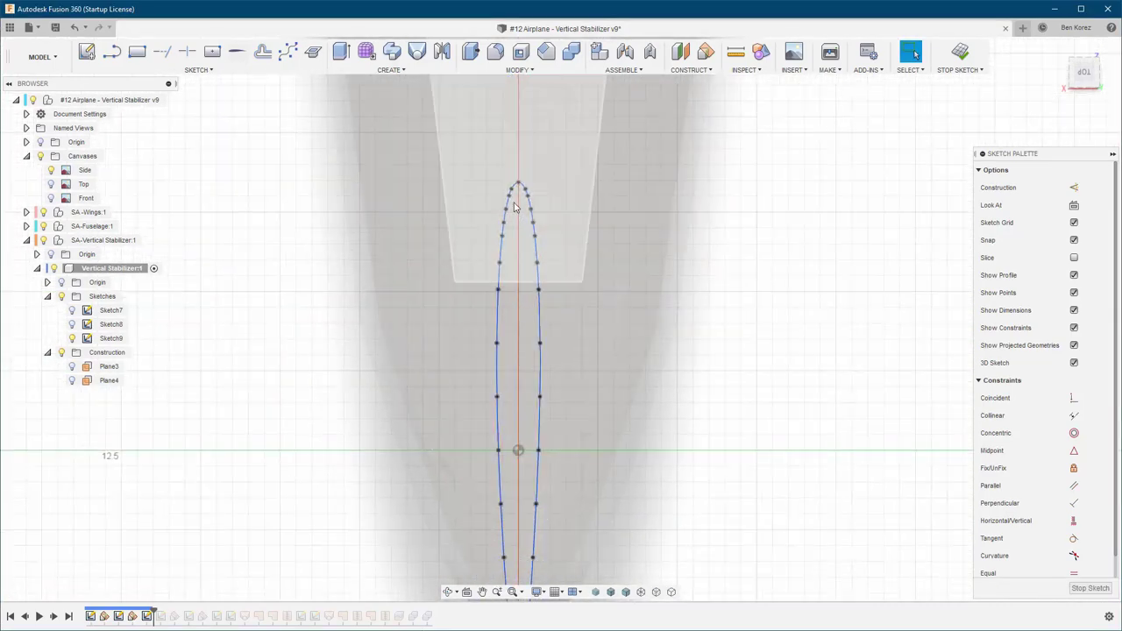
pyautogui.scroll(6, 521, 193)
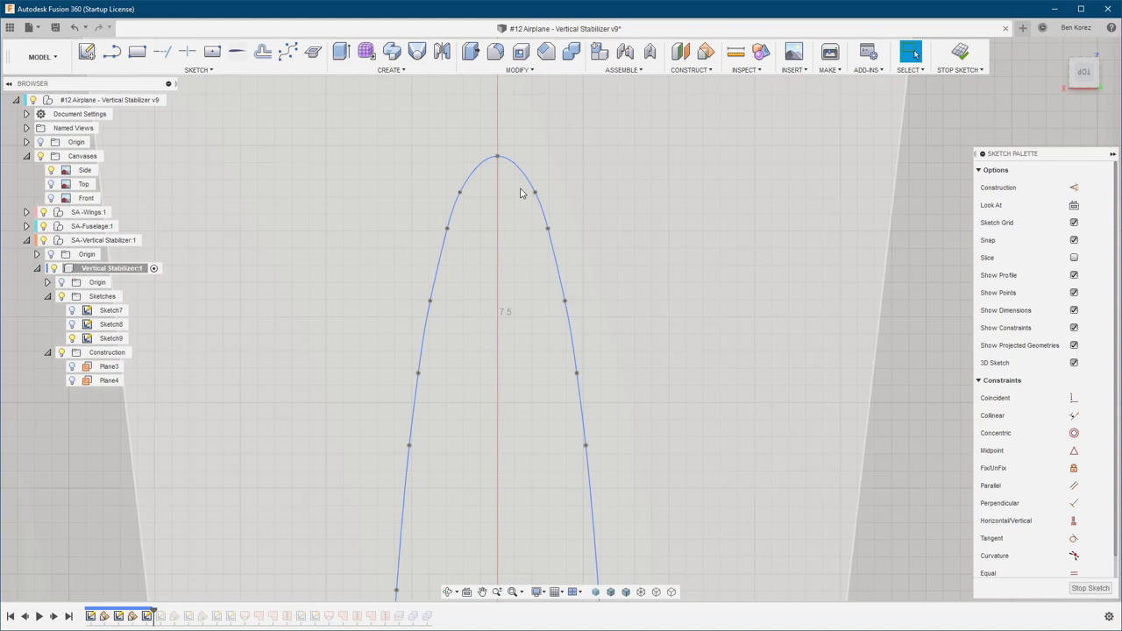
pyautogui.scroll(-1, 521, 193)
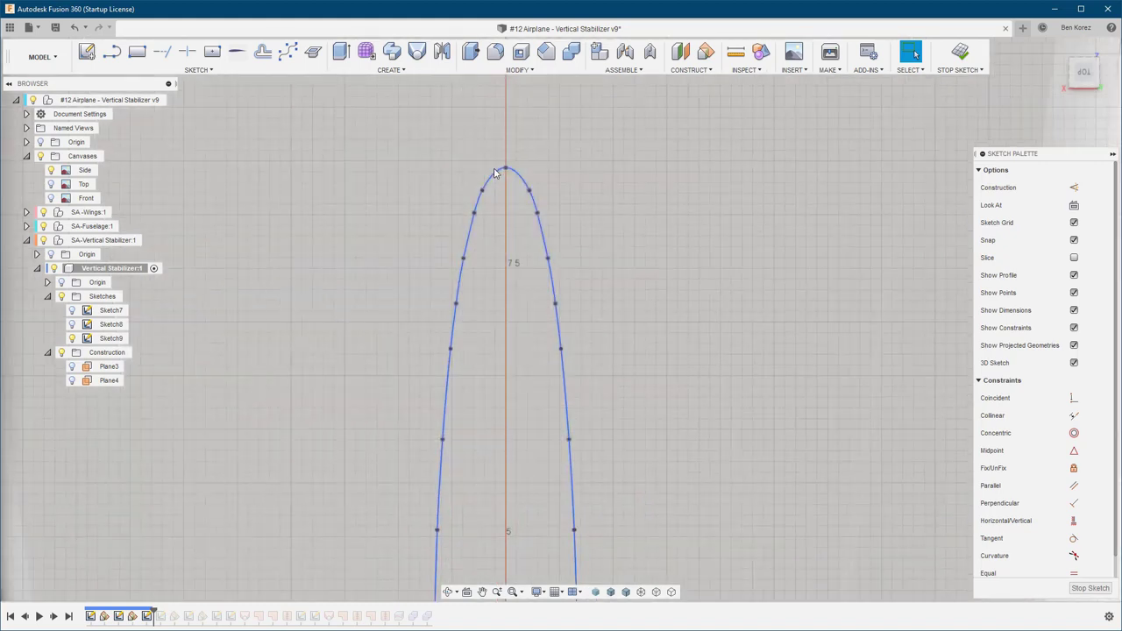
pyautogui.scroll(-6, 500, 165)
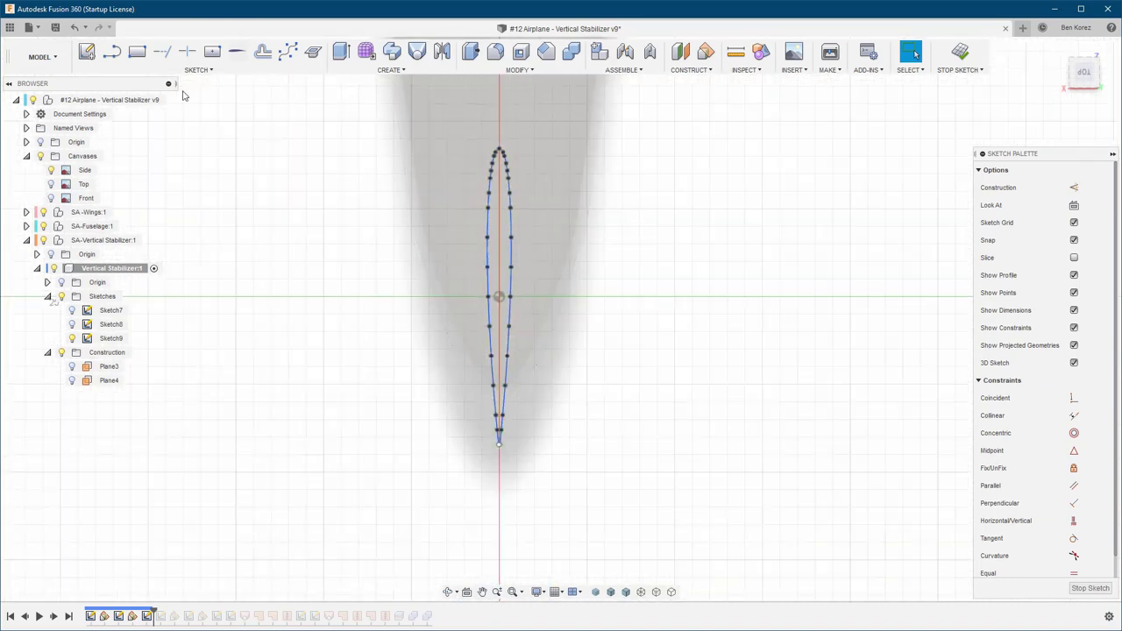
pyautogui.click(112, 52)
pyautogui.scroll(3, 494, 445)
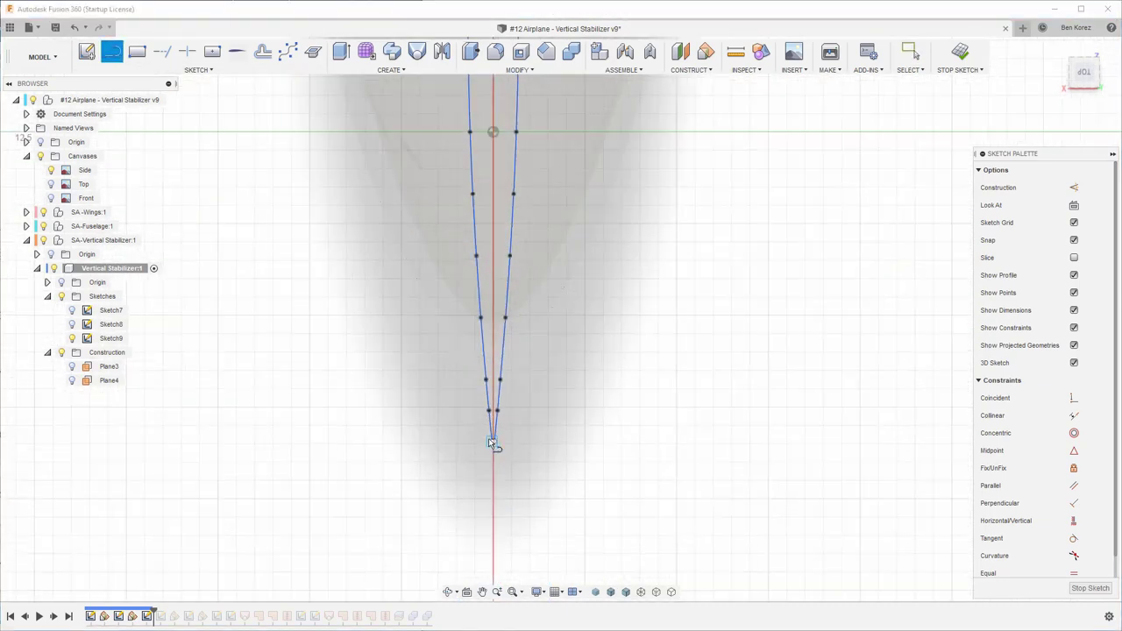
pyautogui.scroll(4, 494, 445)
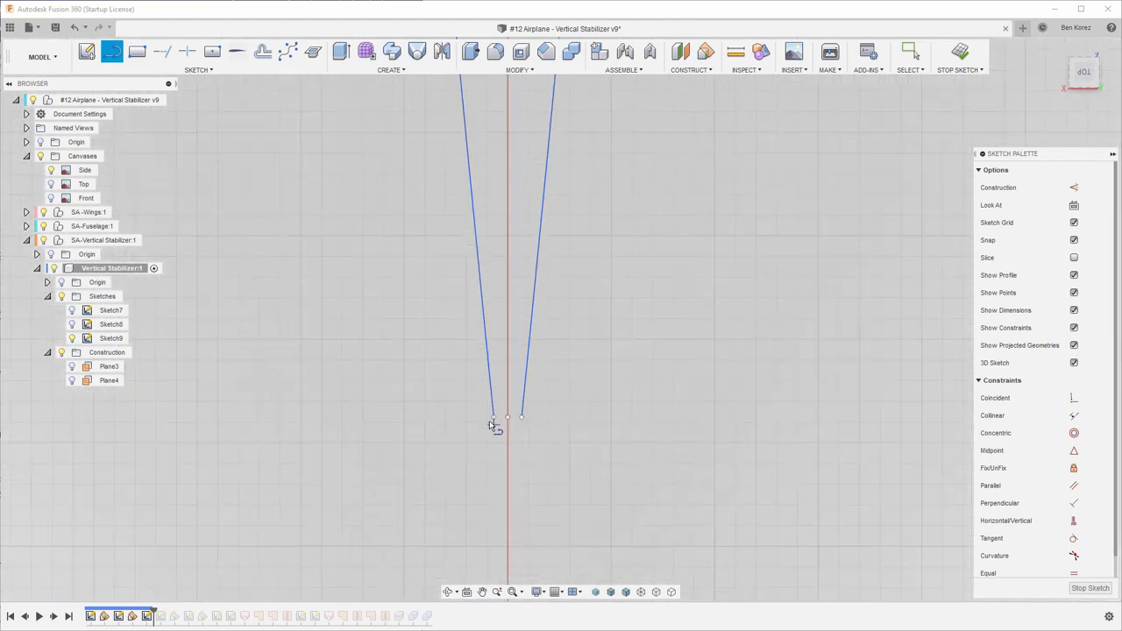
pyautogui.click(493, 418)
pyautogui.click(522, 417)
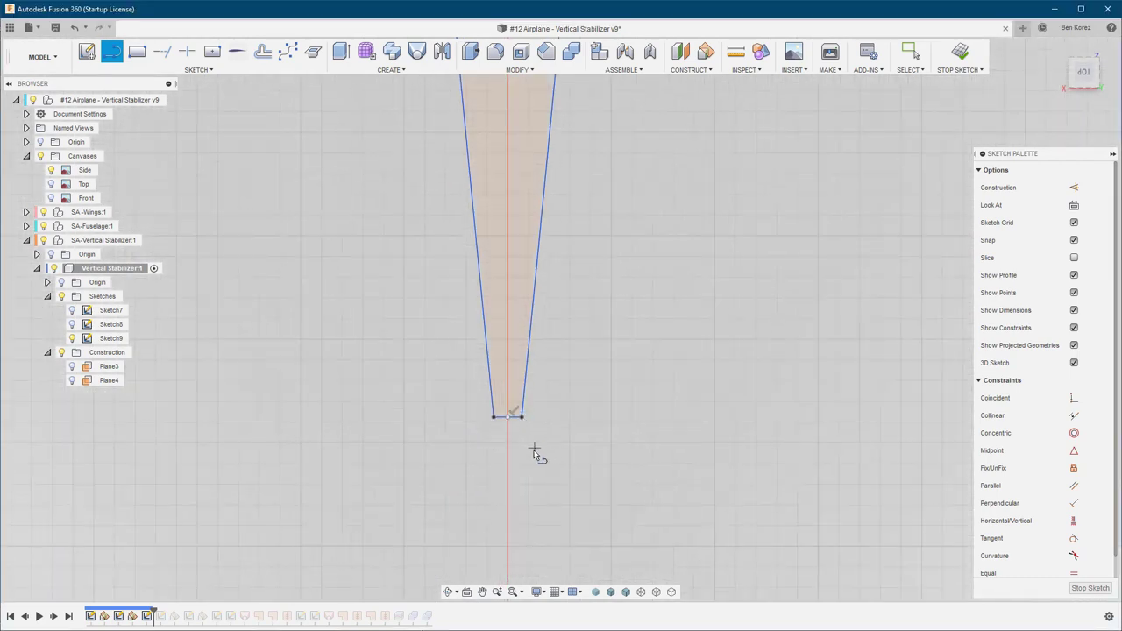
pyautogui.press('Escape')
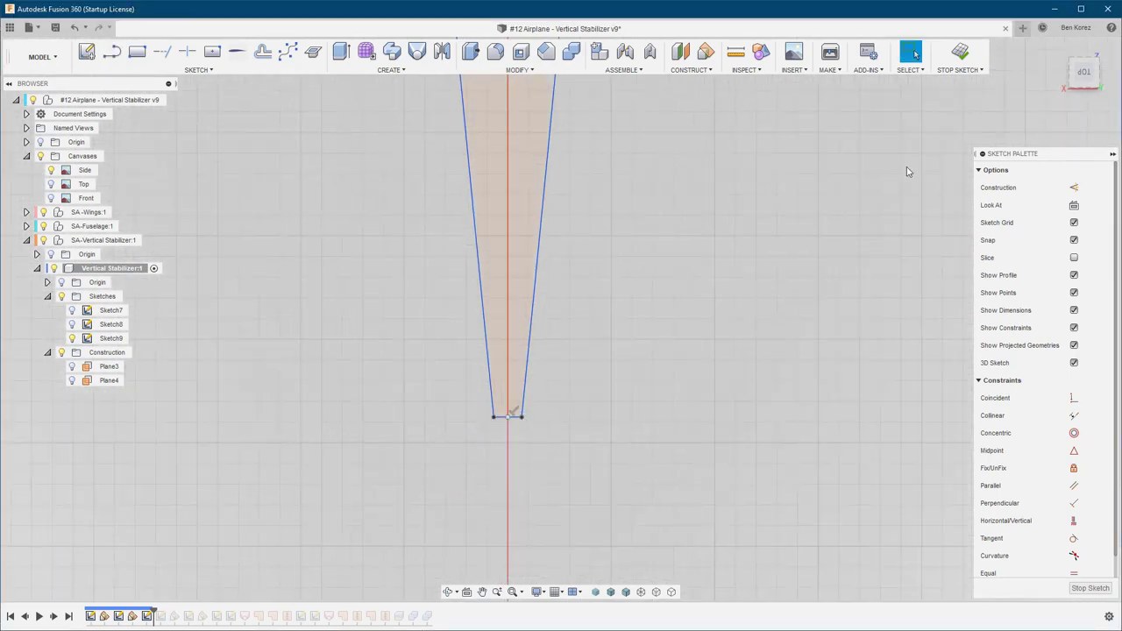
pyautogui.click(960, 53)
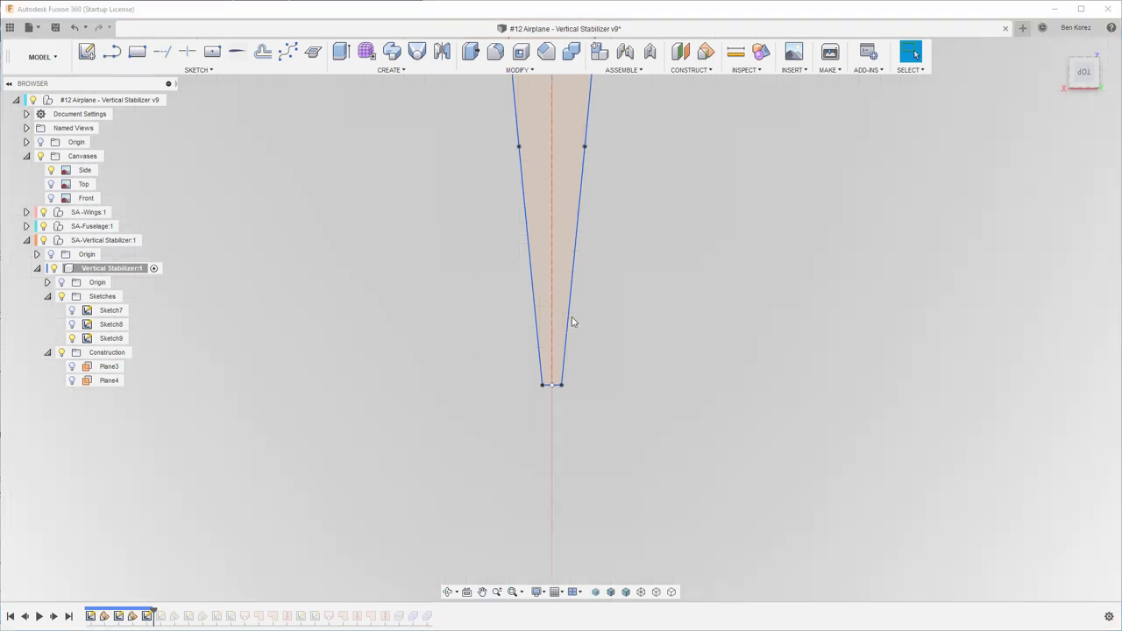
# Show Sketch8 with the root airfoil and start a new sketch on the side-view origin plane
pyautogui.scroll(-6, 556, 319)
pyautogui.keyDown('shift'); pyautogui.moveTo(556, 323); pyautogui.dragTo(554, 317, button='middle'); pyautogui.keyUp('shift')
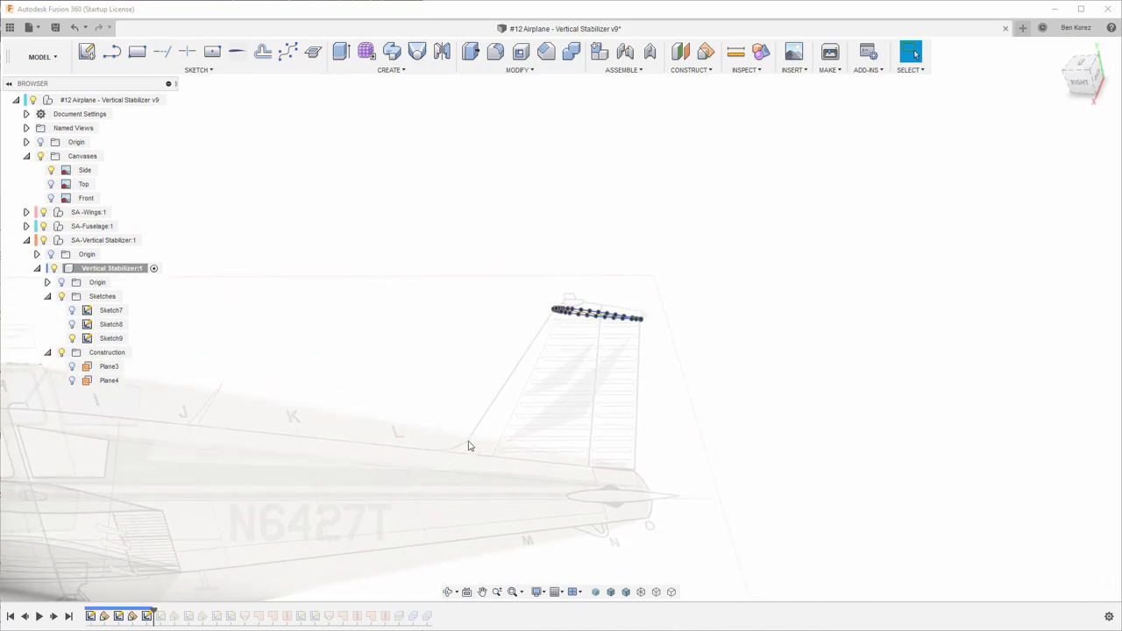
pyautogui.moveTo(644, 349); pyautogui.dragTo(759, 314, button='middle')
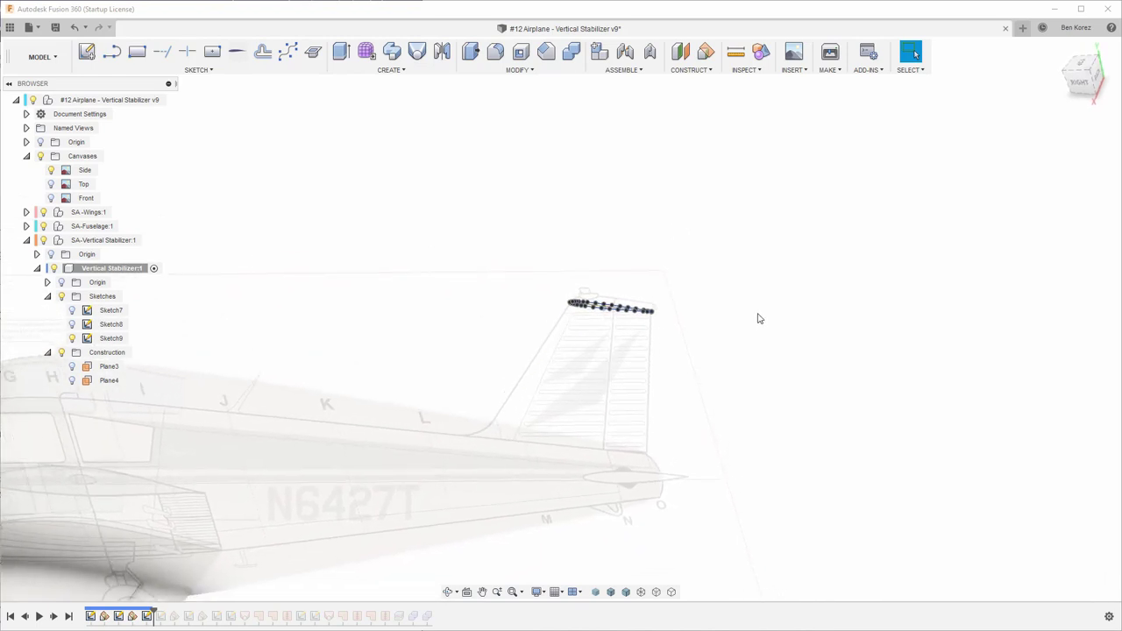
pyautogui.click(72, 339)
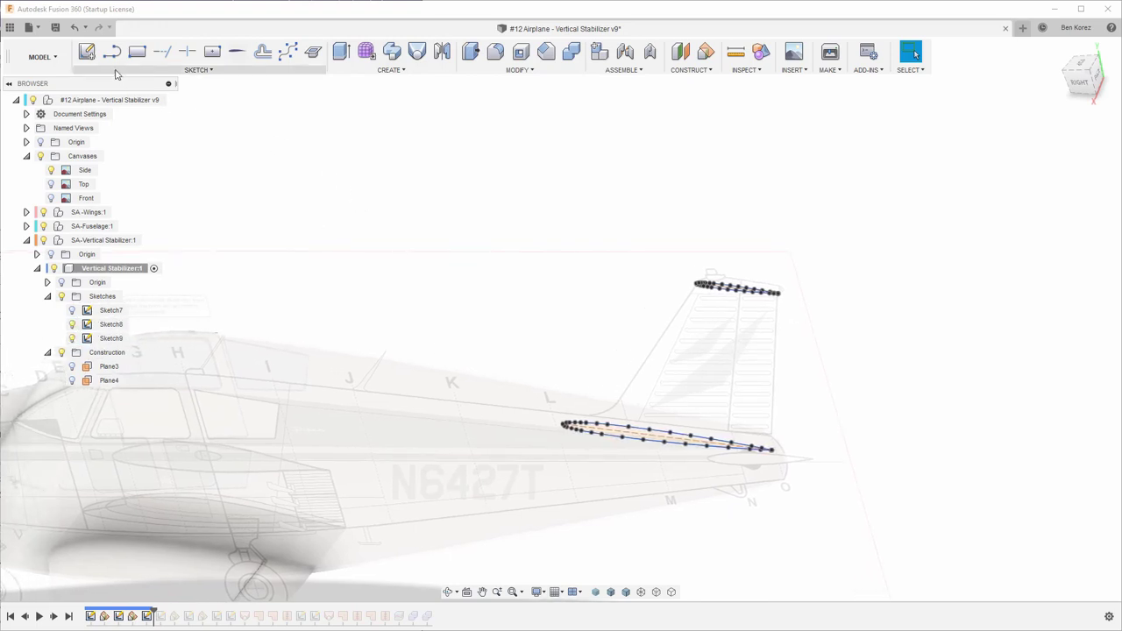
pyautogui.click(87, 51)
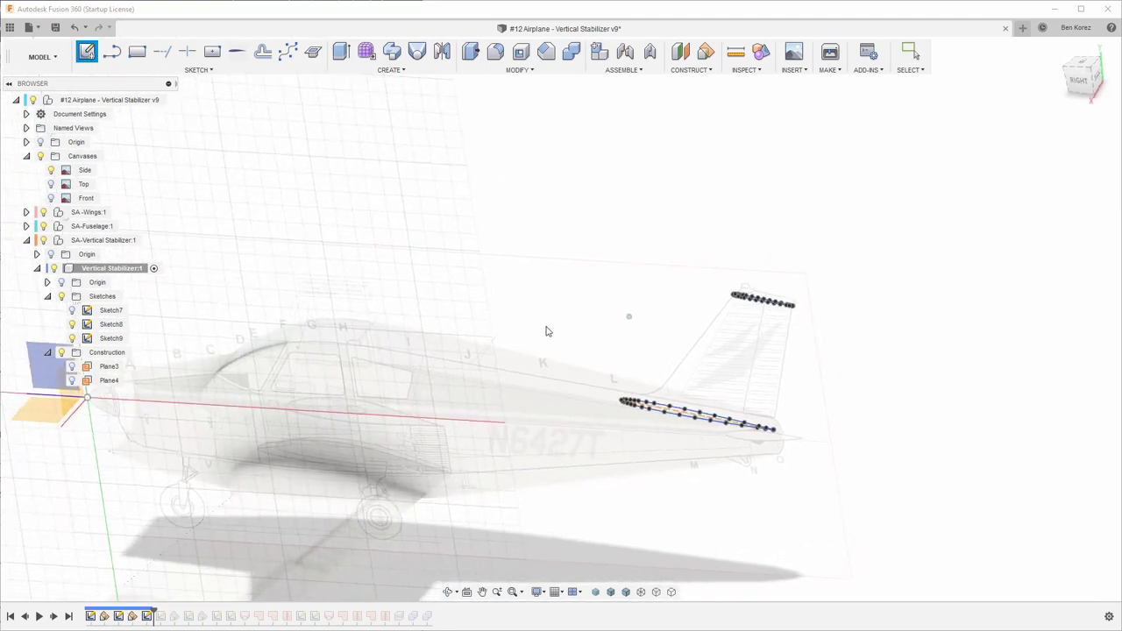
pyautogui.click(494, 337)
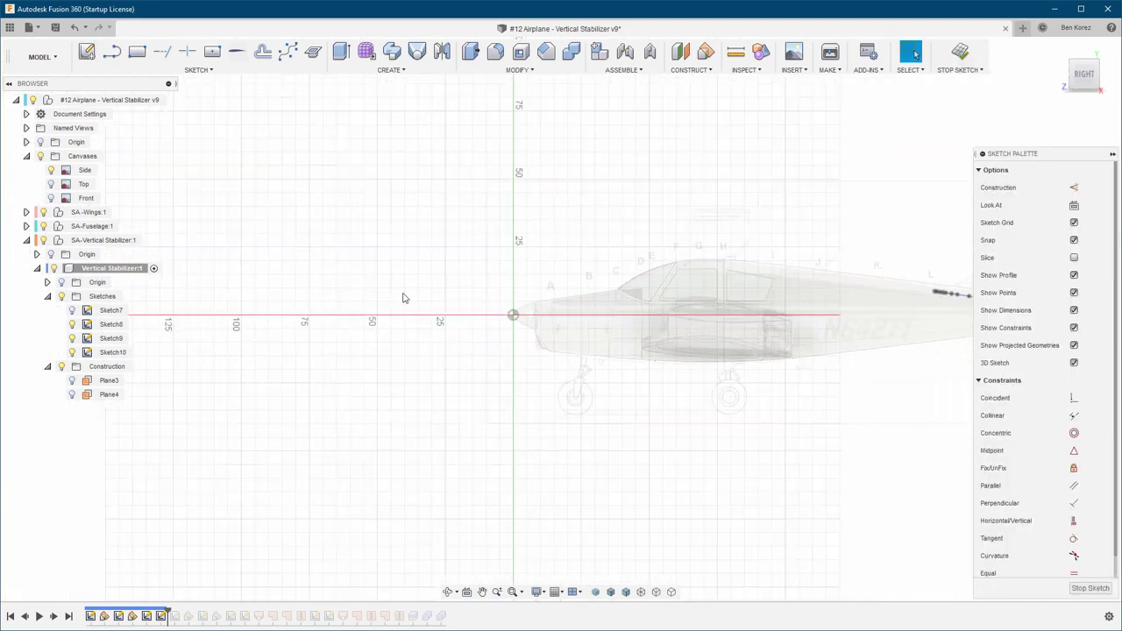
# Start an Intersect projection and pick the tip airfoil's spline at its leading edge
pyautogui.moveTo(880, 212); pyautogui.dragTo(450, 246, button='middle')
pyautogui.scroll(-1, 613, 285)
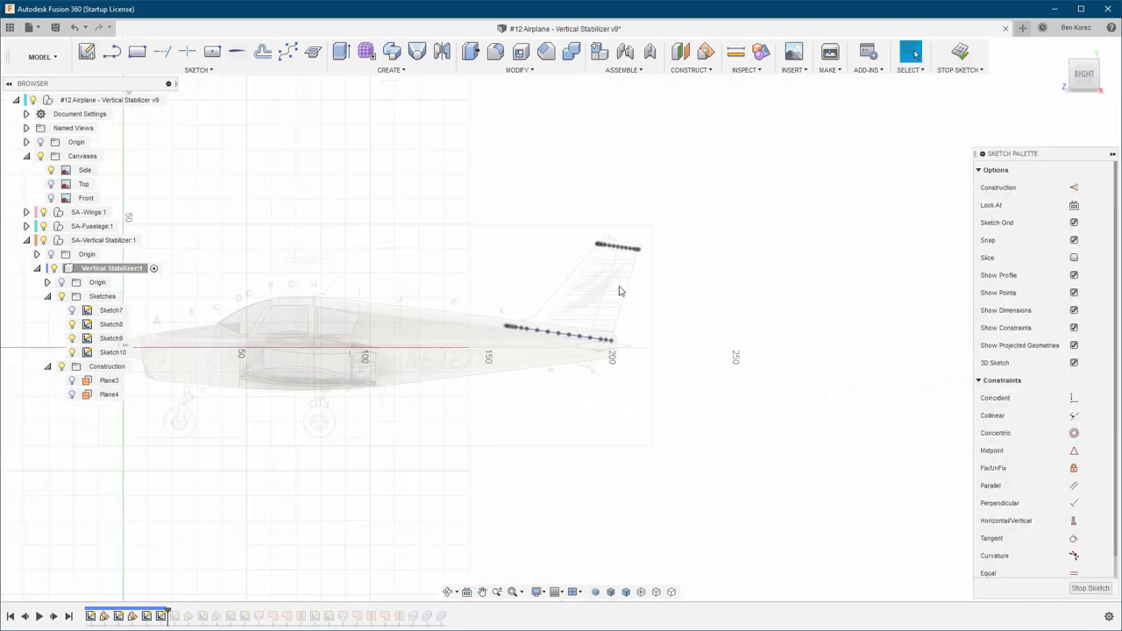
pyautogui.scroll(6, 604, 267)
pyautogui.scroll(4, 660, 183)
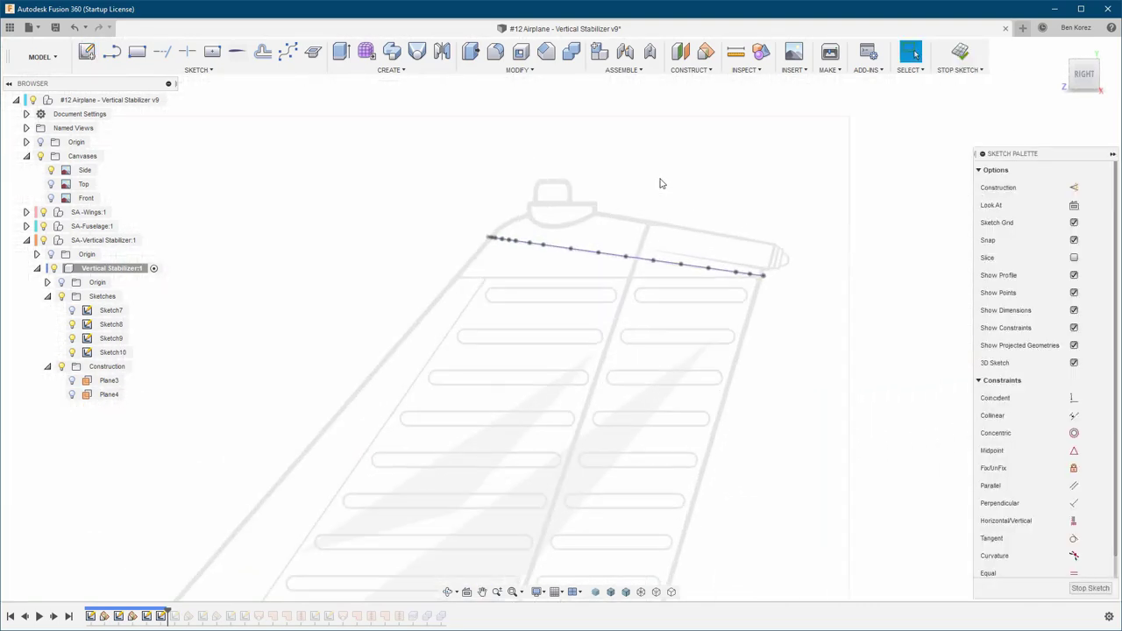
pyautogui.click(211, 76)
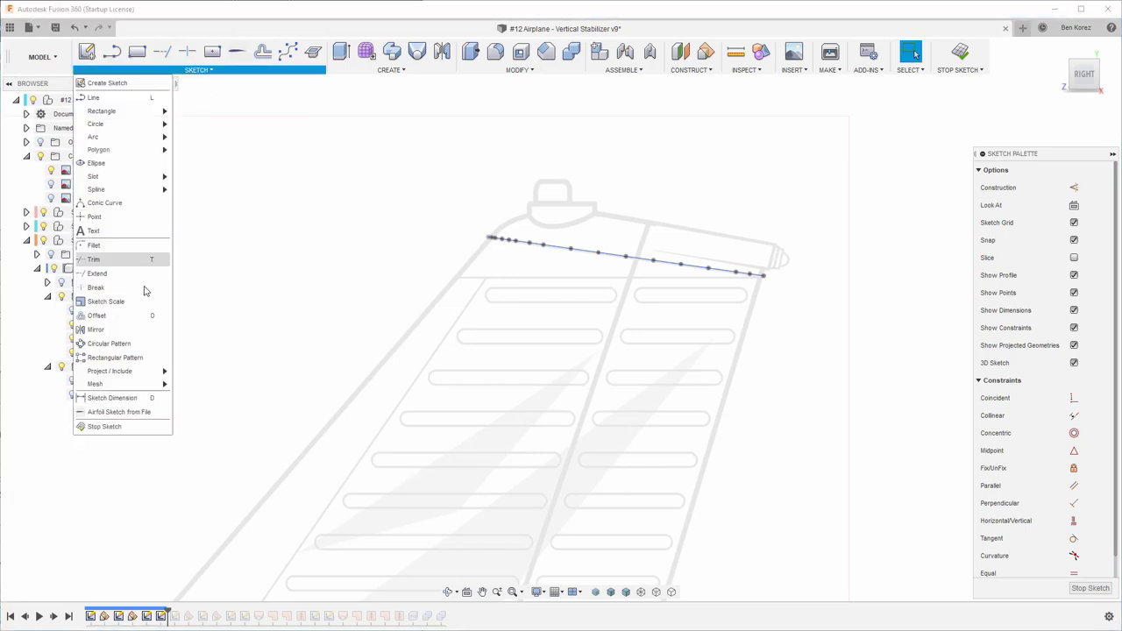
pyautogui.moveTo(150, 375)
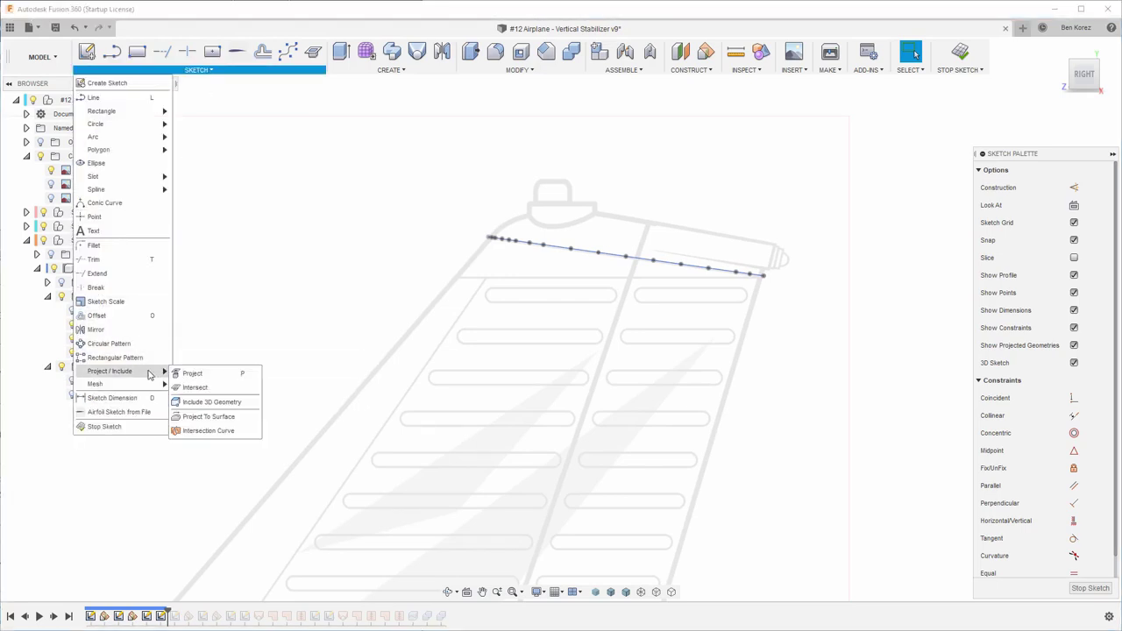
pyautogui.click(195, 388)
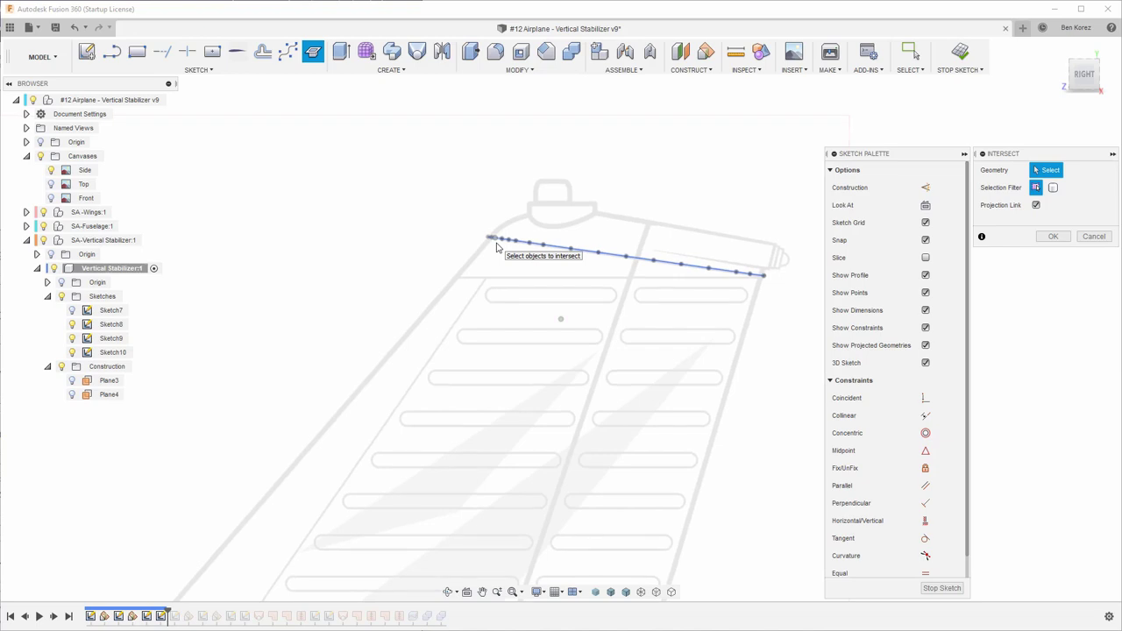
pyautogui.scroll(8, 496, 248)
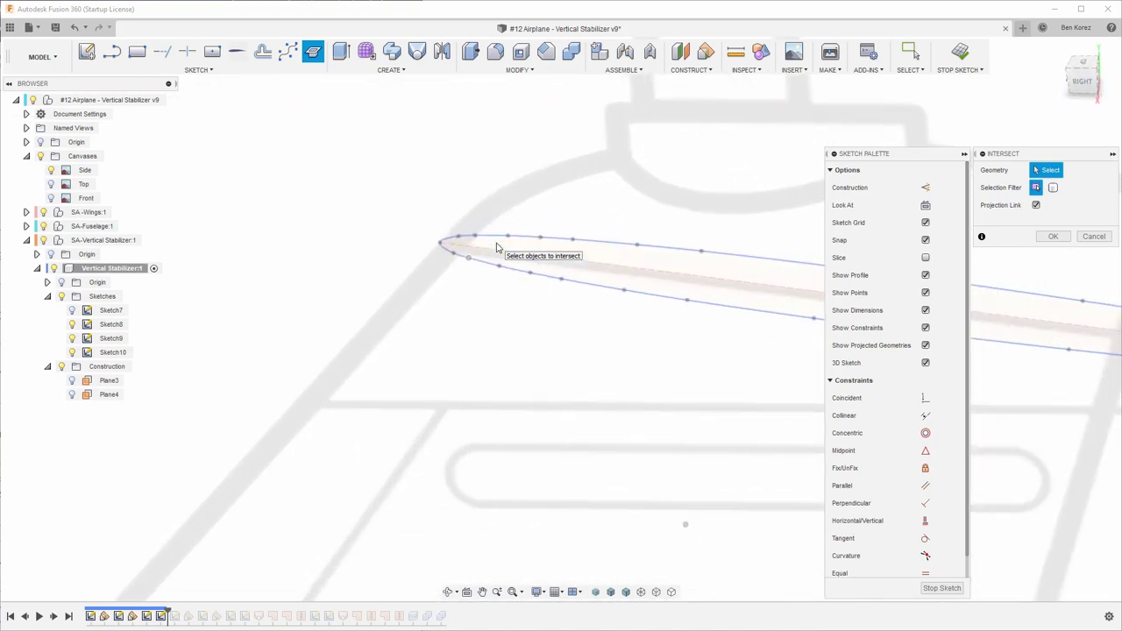
pyautogui.scroll(4, 496, 248)
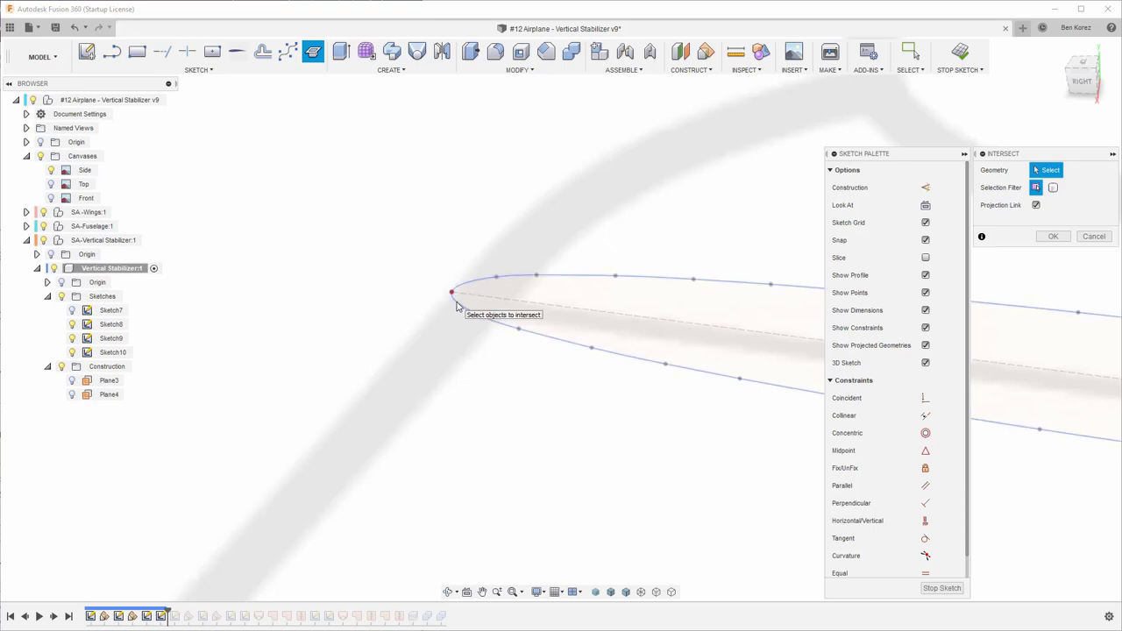
pyautogui.click(455, 302)
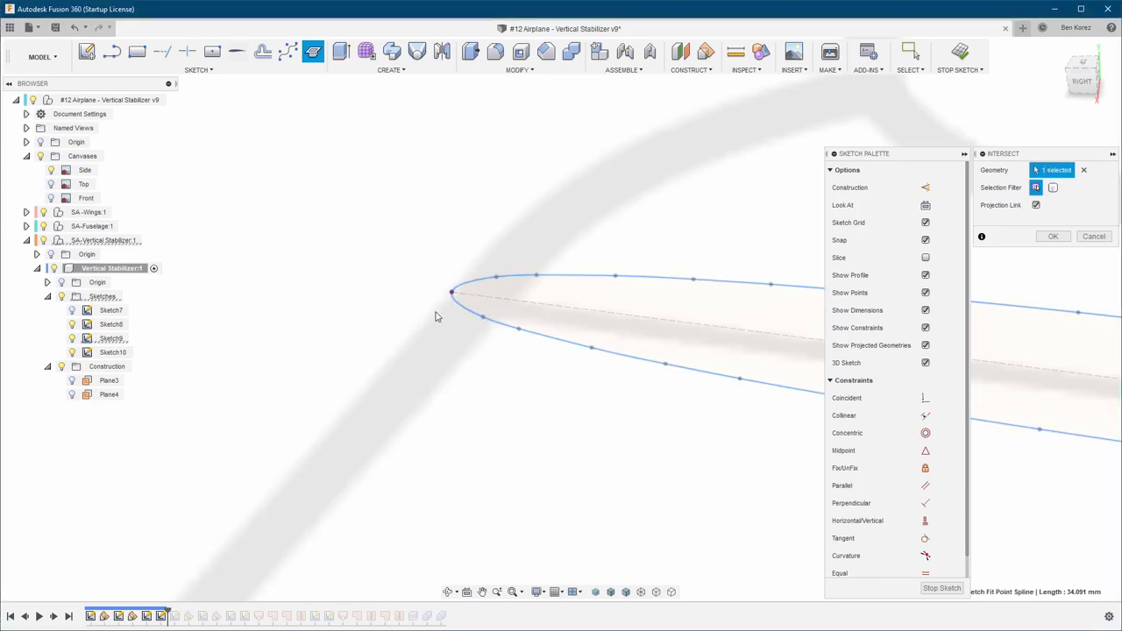
# Add the tip airfoil's short trailing-edge line to the Intersect selection
pyautogui.scroll(10, 436, 317)
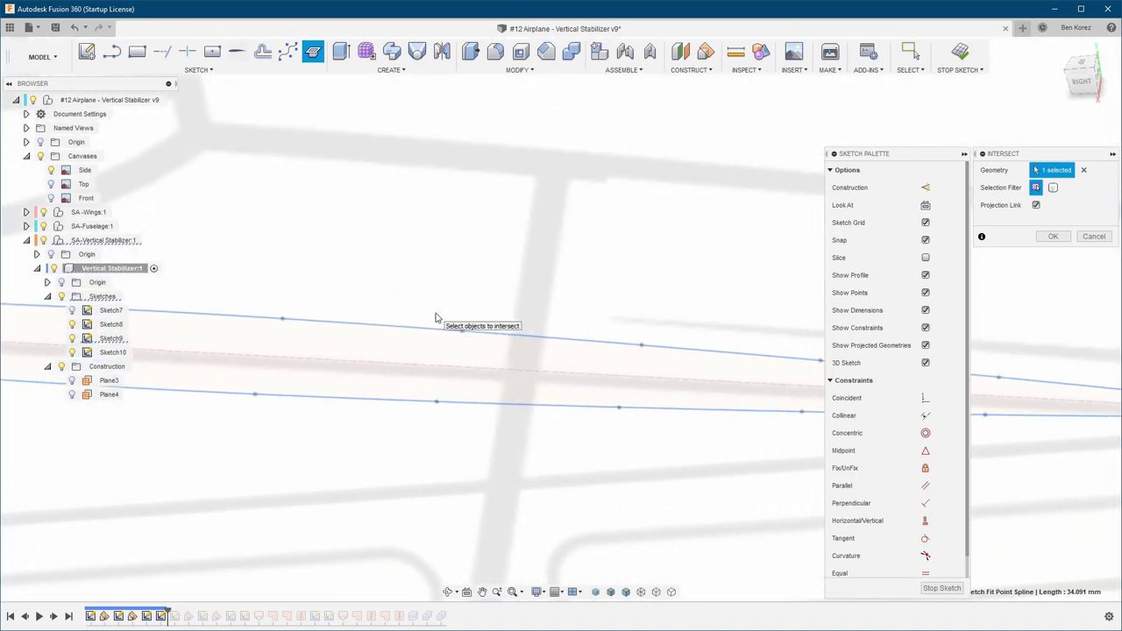
pyautogui.scroll(-5, 436, 317)
pyautogui.scroll(5, 566, 381)
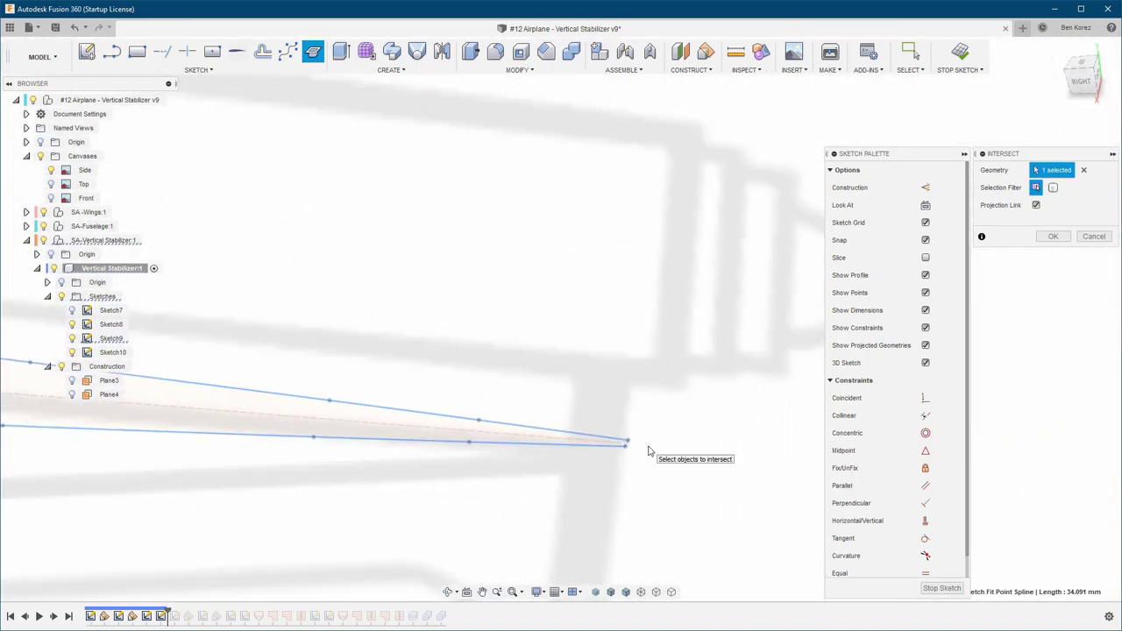
pyautogui.scroll(5, 648, 452)
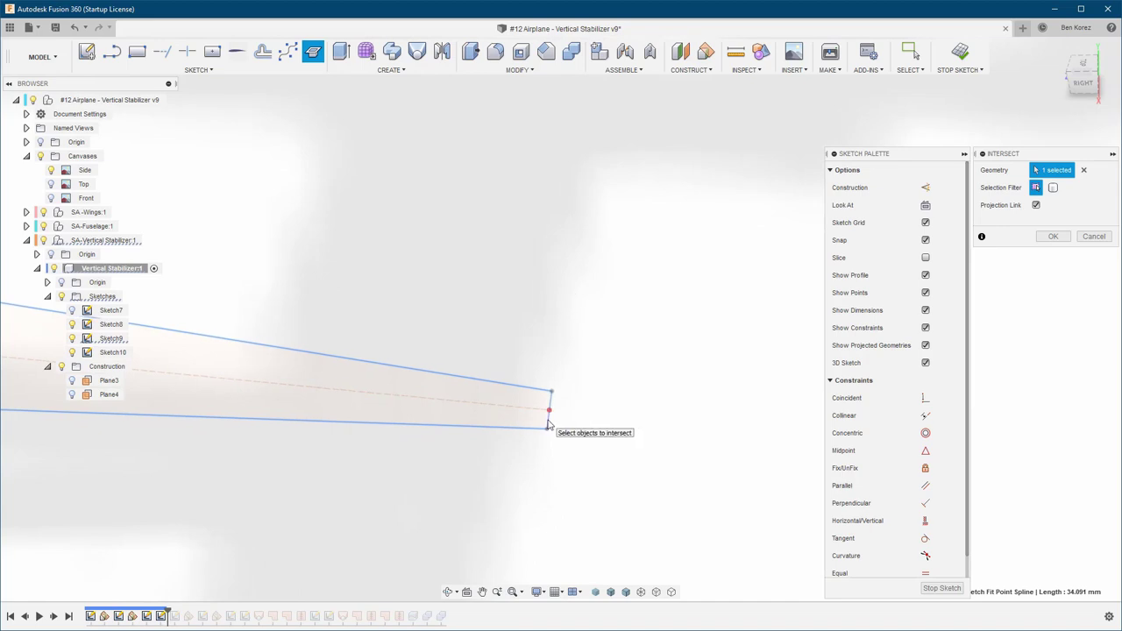
pyautogui.click(547, 424)
pyautogui.scroll(-5, 764, 226)
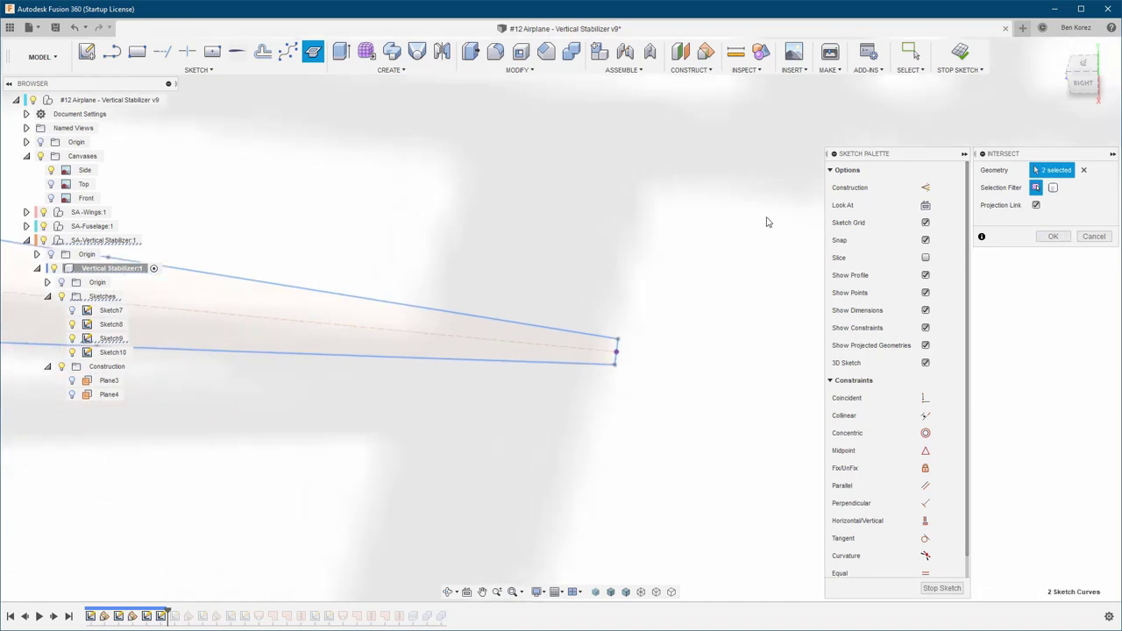
# Add the root airfoil's spline and trailing-edge line to the Intersect selection and create the intersection points
pyautogui.scroll(-5, 767, 214)
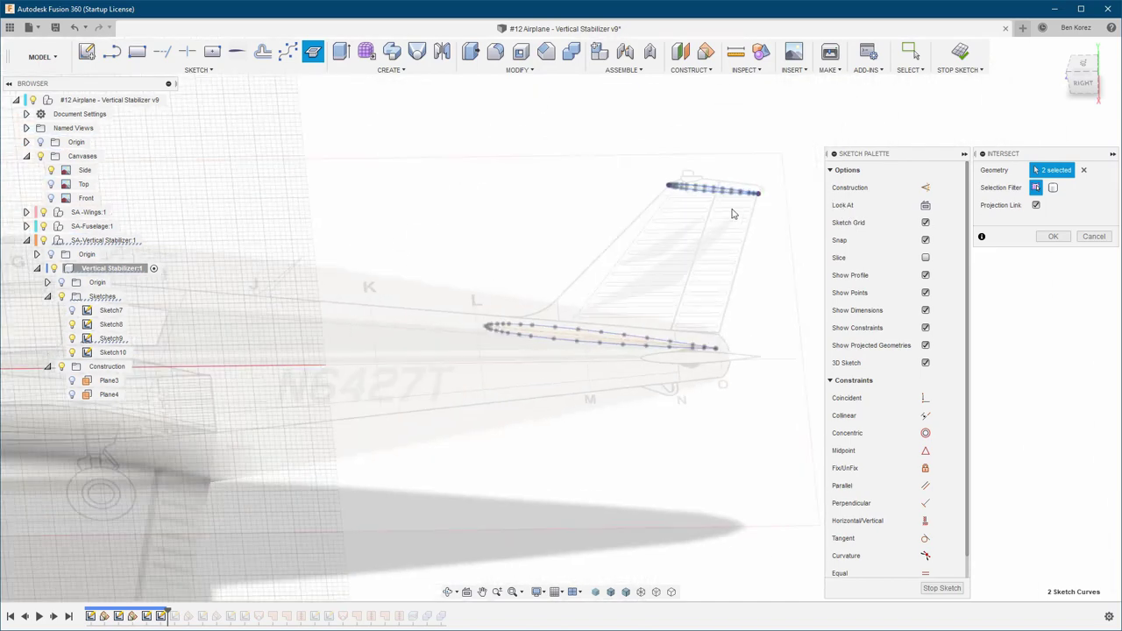
pyautogui.scroll(3, 493, 336)
pyautogui.scroll(5, 493, 336)
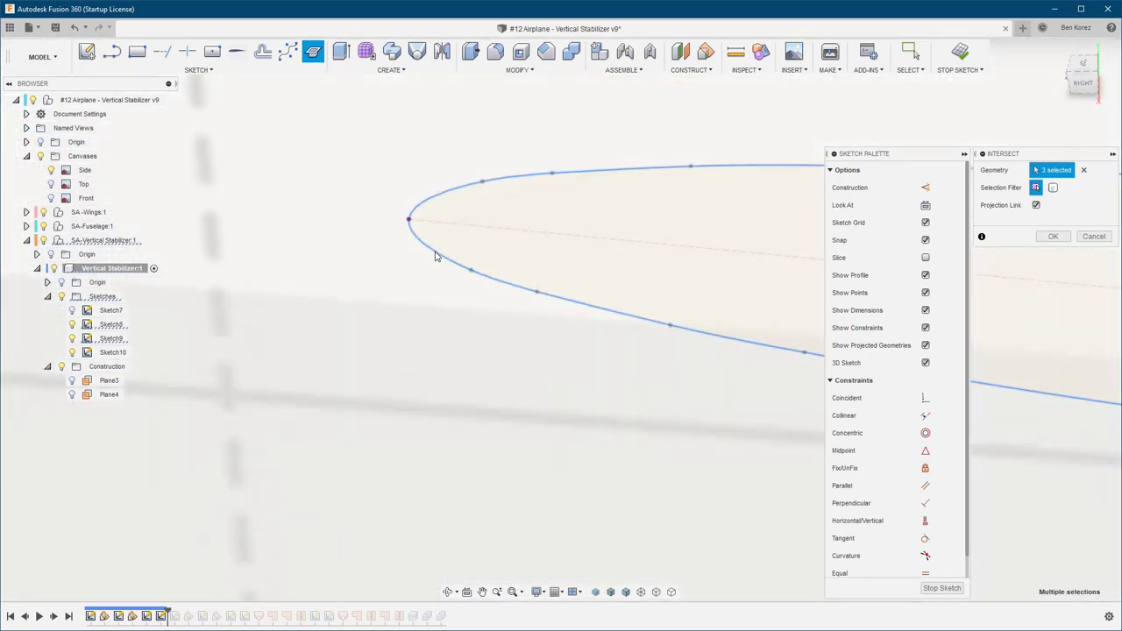
pyautogui.scroll(-6, 293, 275)
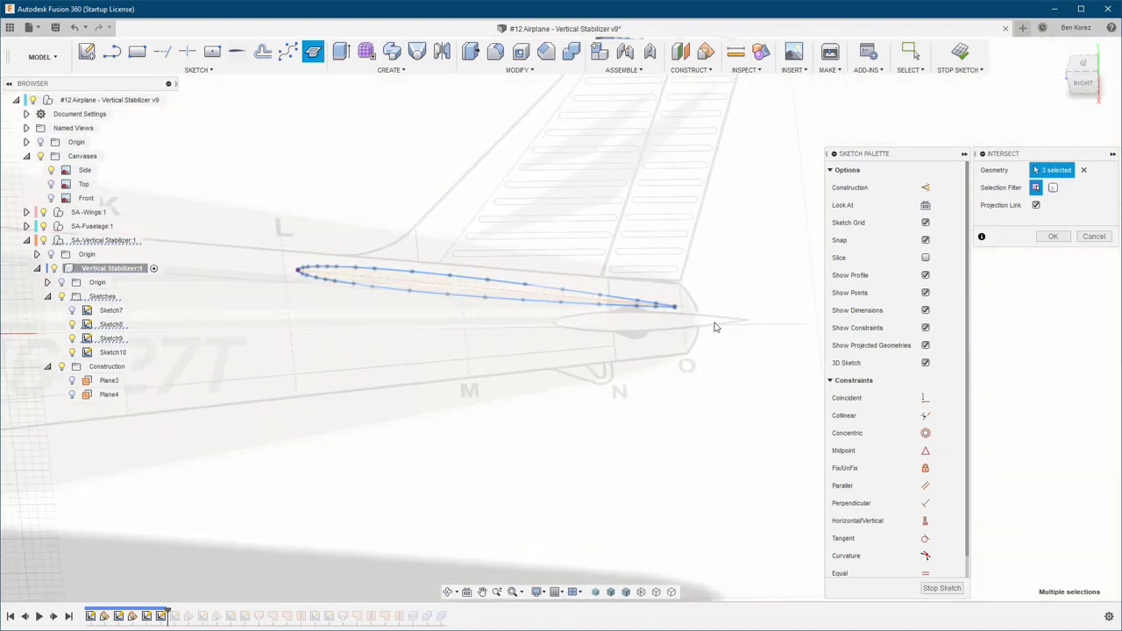
pyautogui.scroll(5, 675, 311)
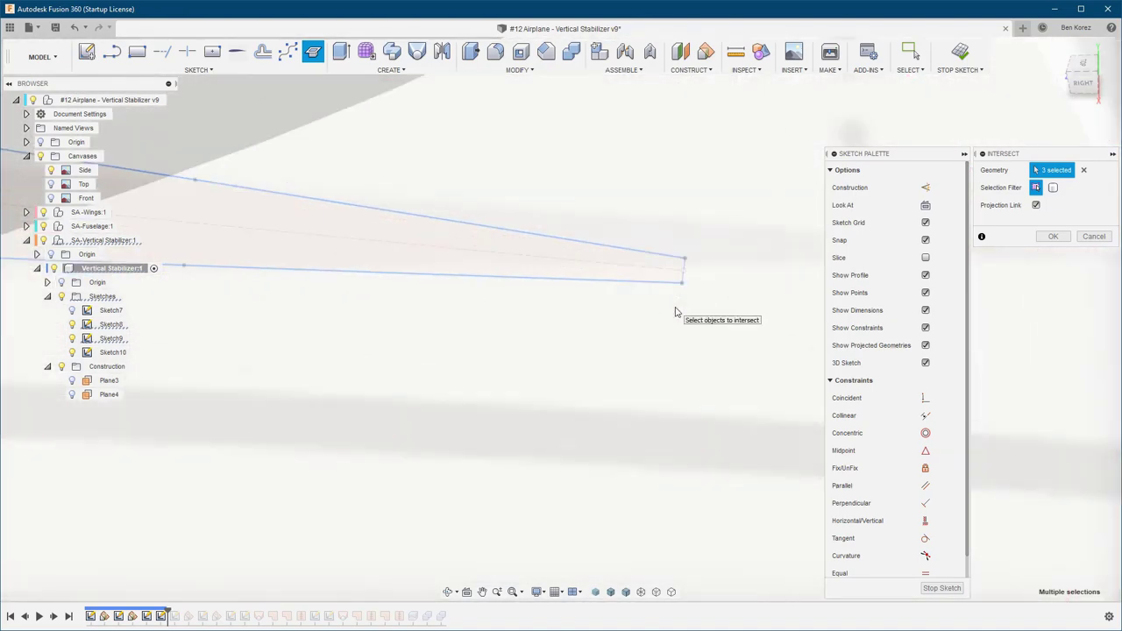
pyautogui.scroll(2, 705, 290)
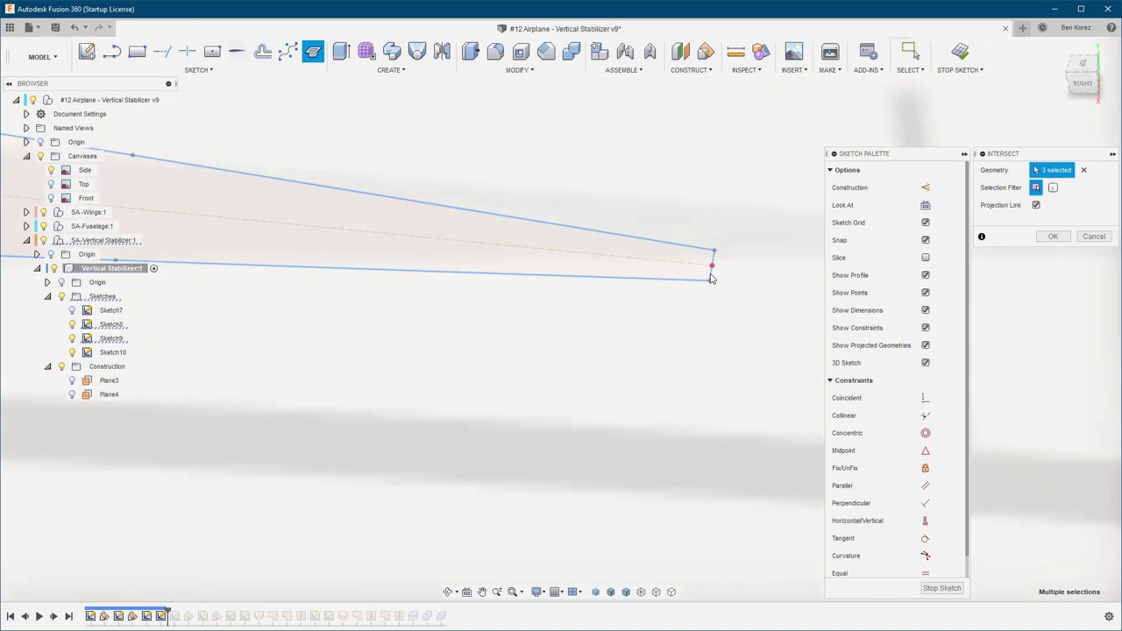
pyautogui.click(711, 277)
pyautogui.click(1052, 236)
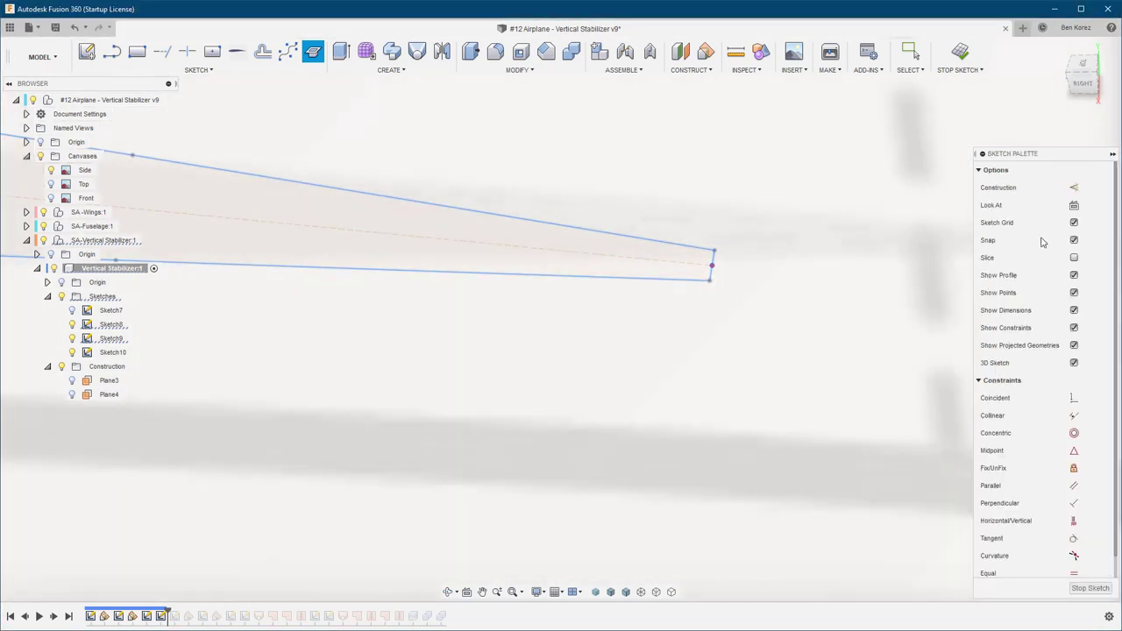
# Hide the root and tip airfoil sketches, Sketch8 and Sketch9
pyautogui.scroll(-3, 775, 357)
pyautogui.scroll(-3, 742, 369)
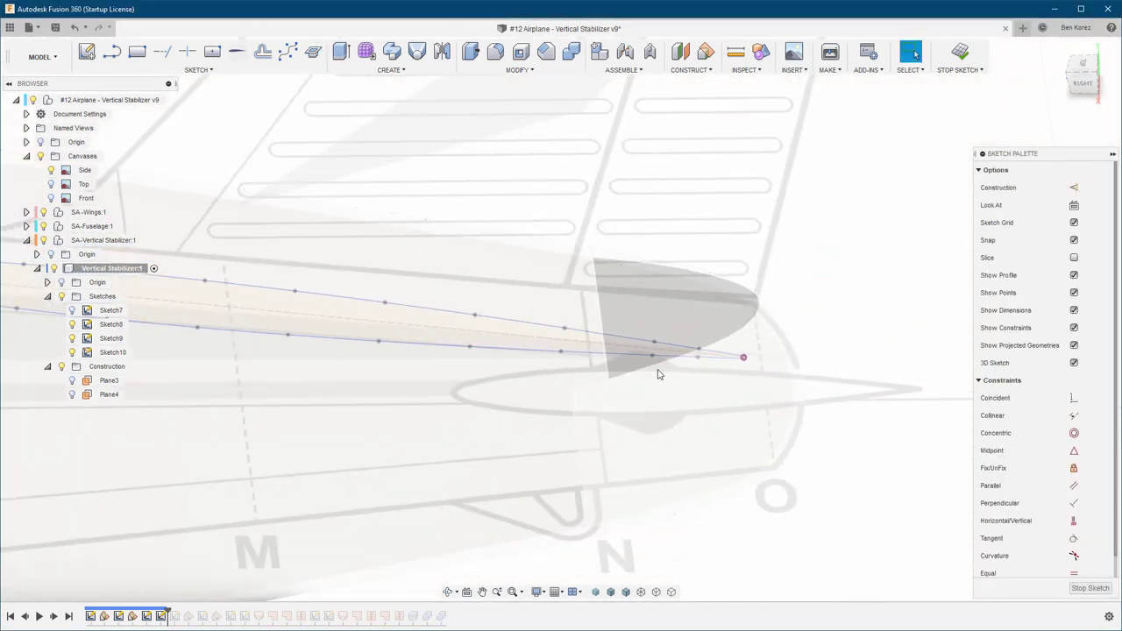
pyautogui.scroll(-5, 659, 374)
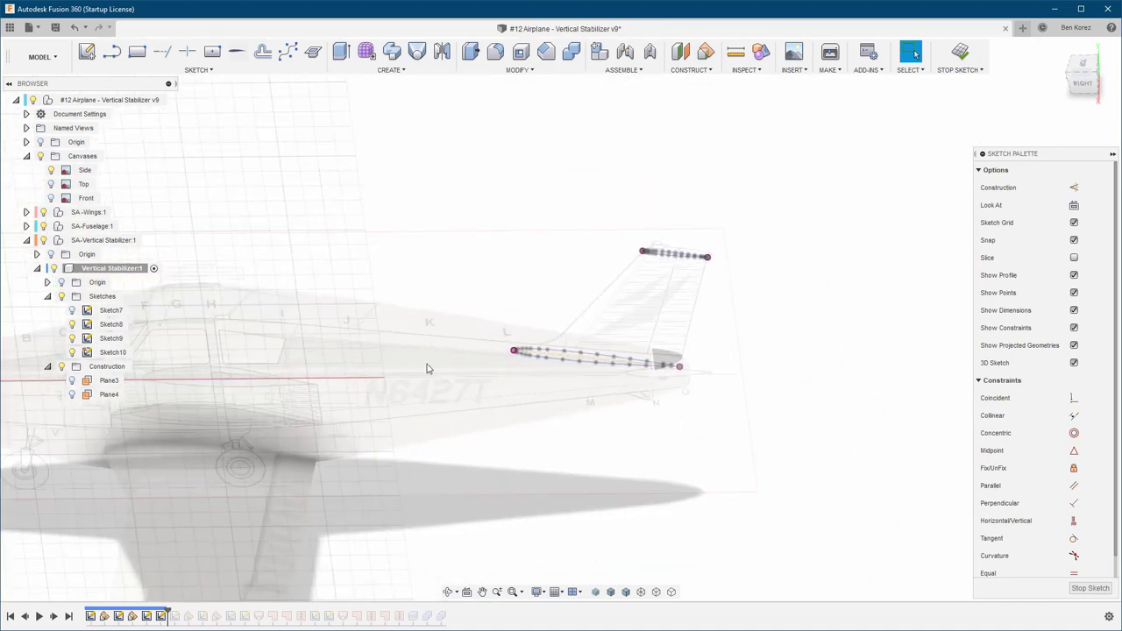
pyautogui.click(72, 324)
pyautogui.click(71, 338)
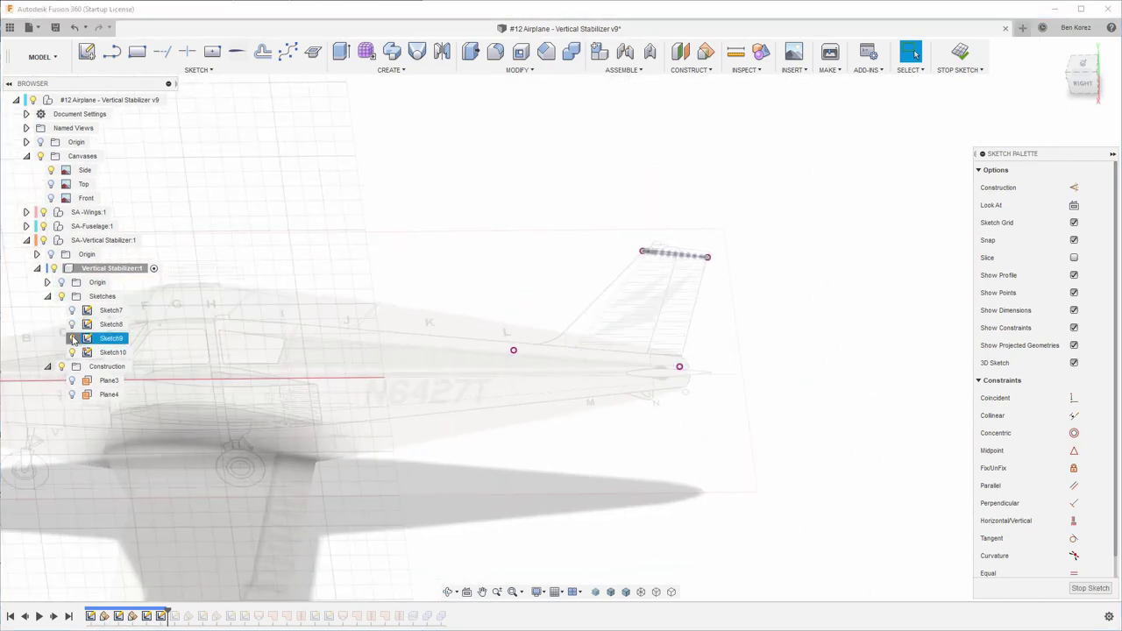
# In the side view, draw the trailing-edge line from the tip airfoil's projected trailing-edge point to the root's
pyautogui.moveTo(727, 290)
pyautogui.keyDown('shift'); pyautogui.mouseDown(button='middle')
pyautogui.moveTo(709, 252)
pyautogui.moveTo(662, 243)
pyautogui.moveTo(694, 235)
pyautogui.mouseUp(button='middle'); pyautogui.keyUp('shift')
pyautogui.click(1083, 79)
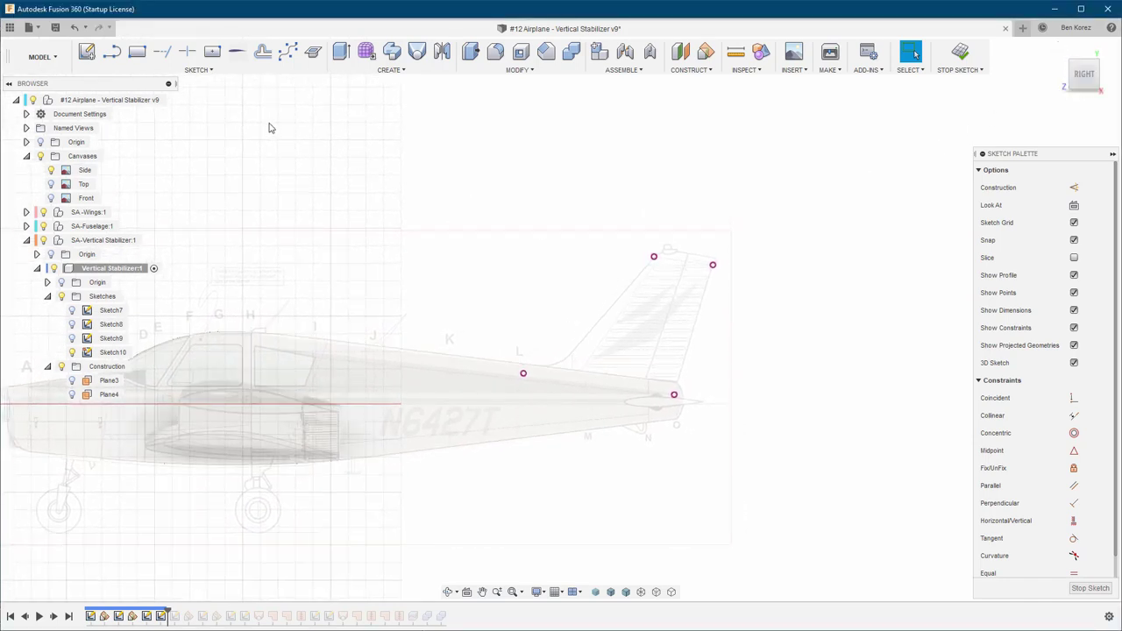
pyautogui.click(111, 51)
pyautogui.click(712, 264)
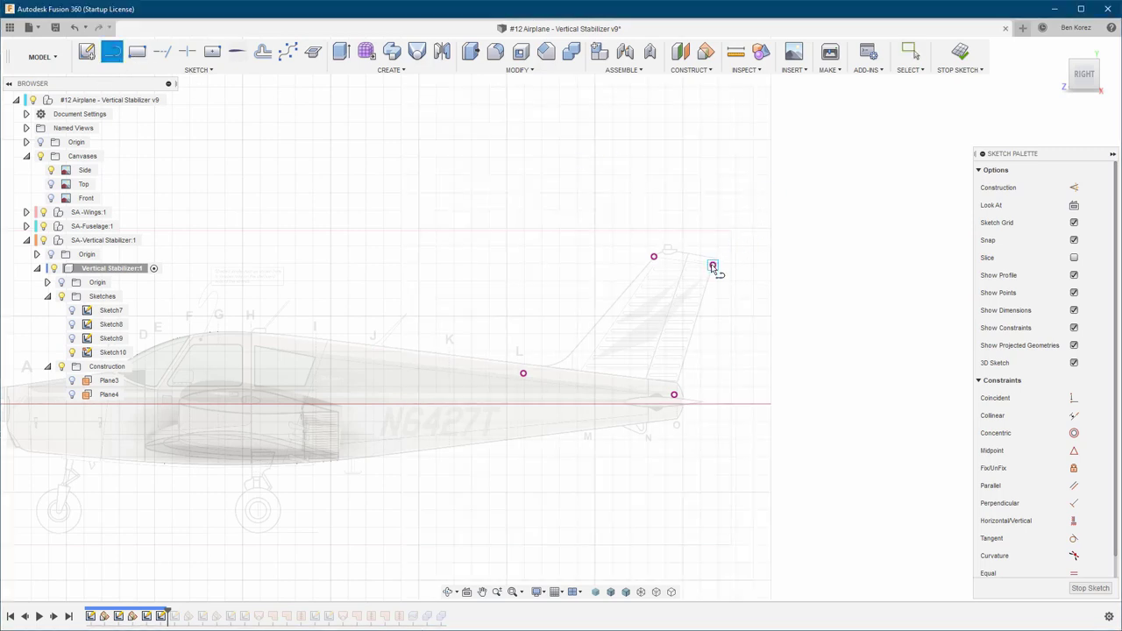
pyautogui.doubleClick(674, 394)
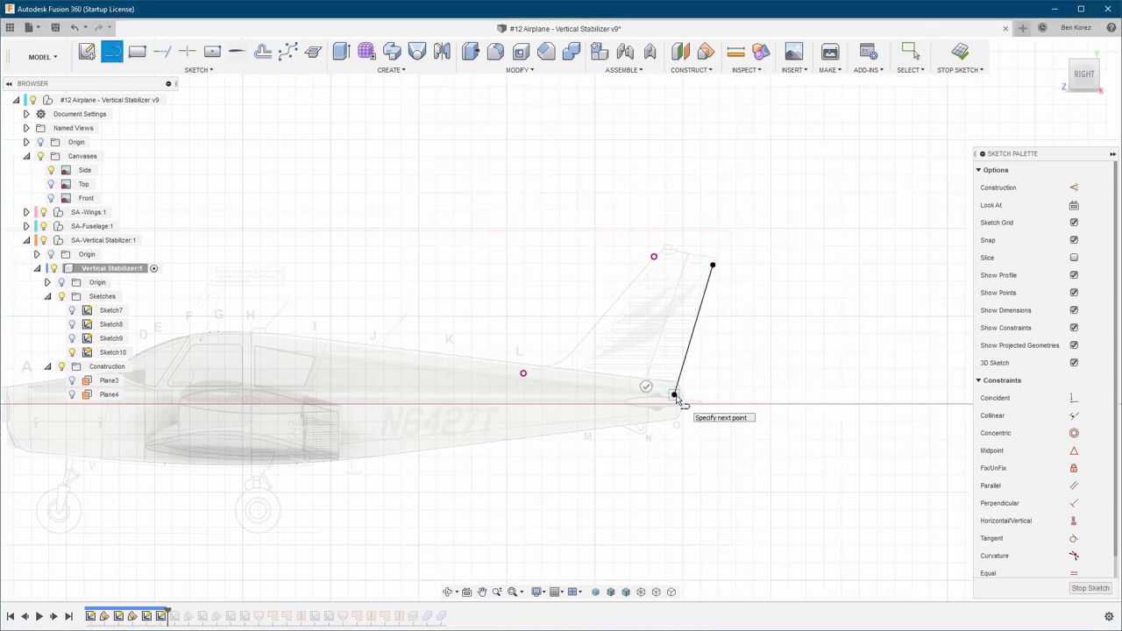
# Draw the leading-edge line, about 35 mm long, from the tip's leading-edge point down the canvas outline to where the fillet curve begins
pyautogui.scroll(10, 728, 354)
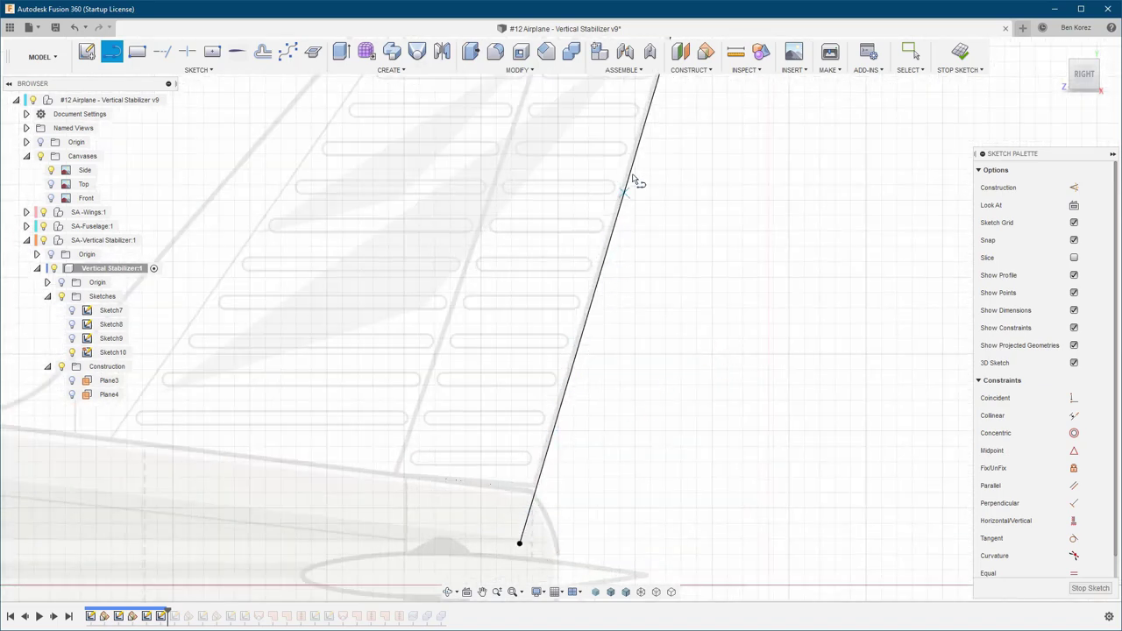
pyautogui.scroll(-1, 558, 552)
pyautogui.scroll(-3, 558, 557)
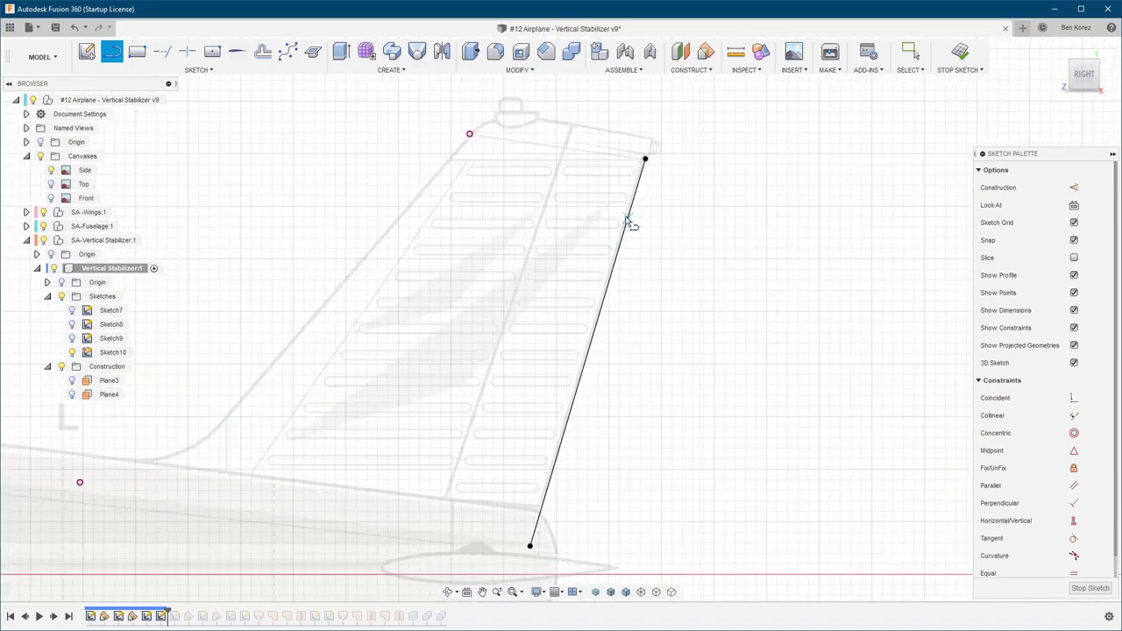
pyautogui.scroll(-1, 829, 261)
pyautogui.scroll(-3, 830, 261)
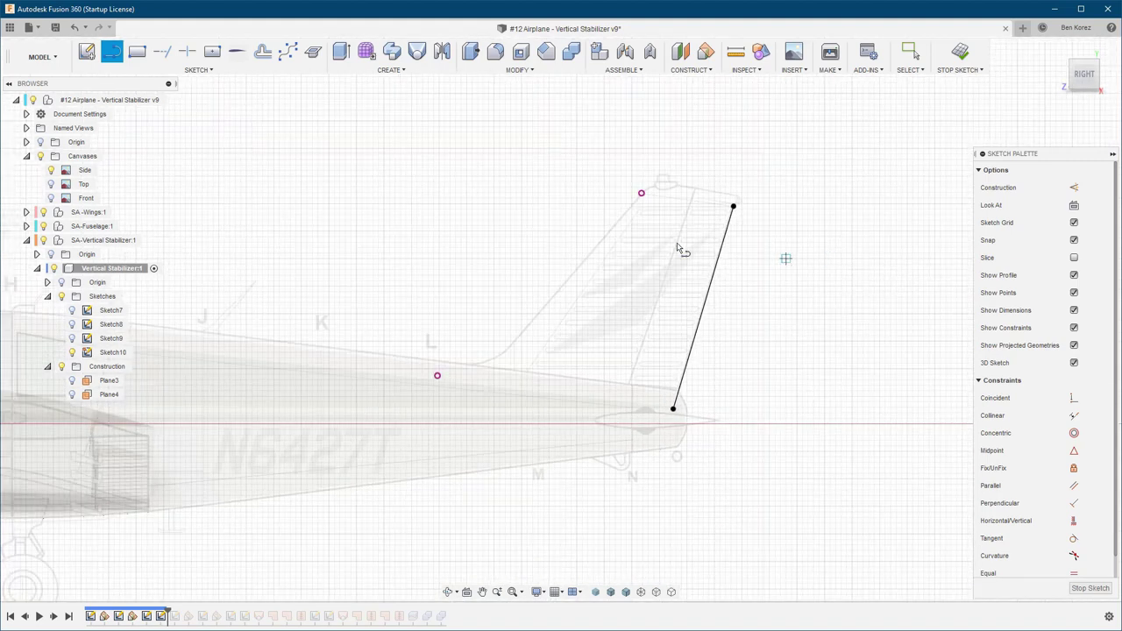
pyautogui.click(641, 194)
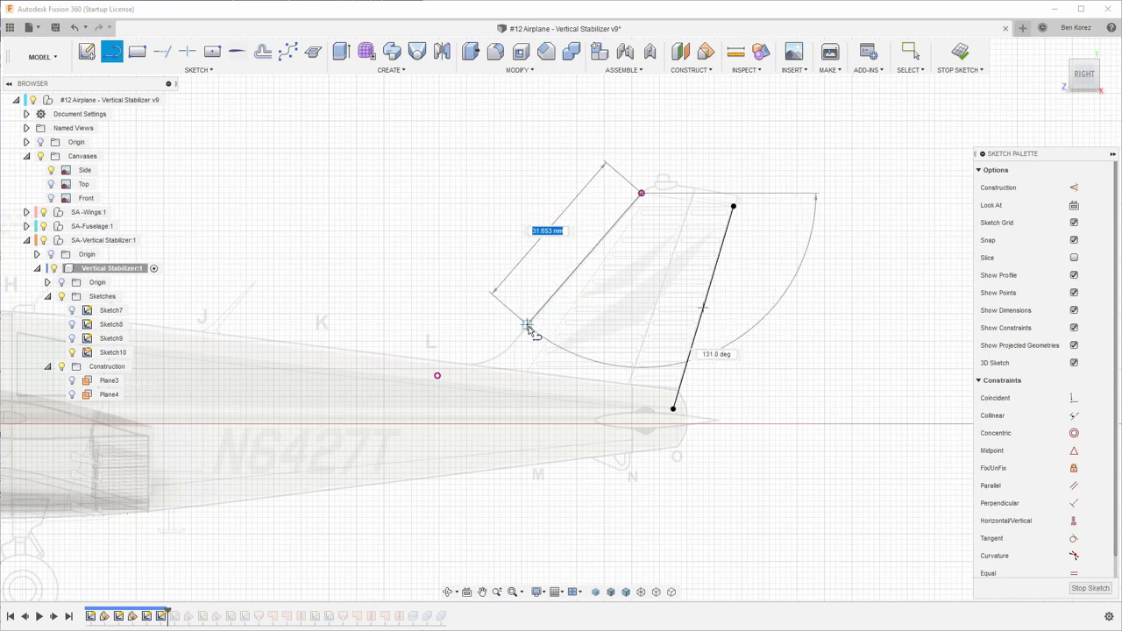
pyautogui.scroll(3, 512, 350)
pyautogui.scroll(3, 511, 349)
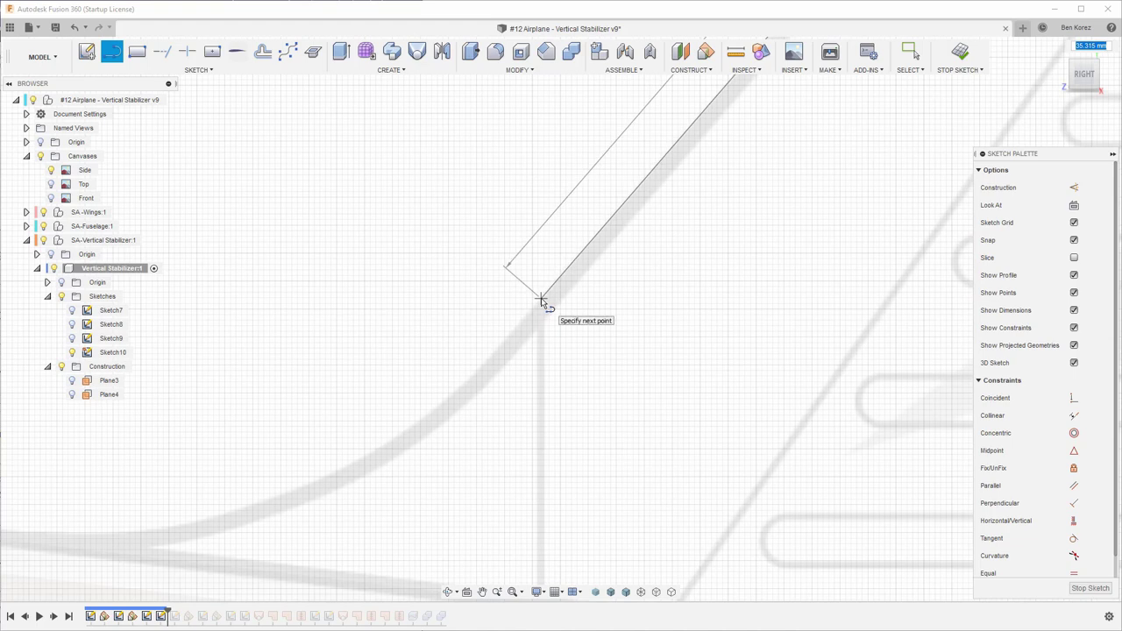
pyautogui.click(541, 299)
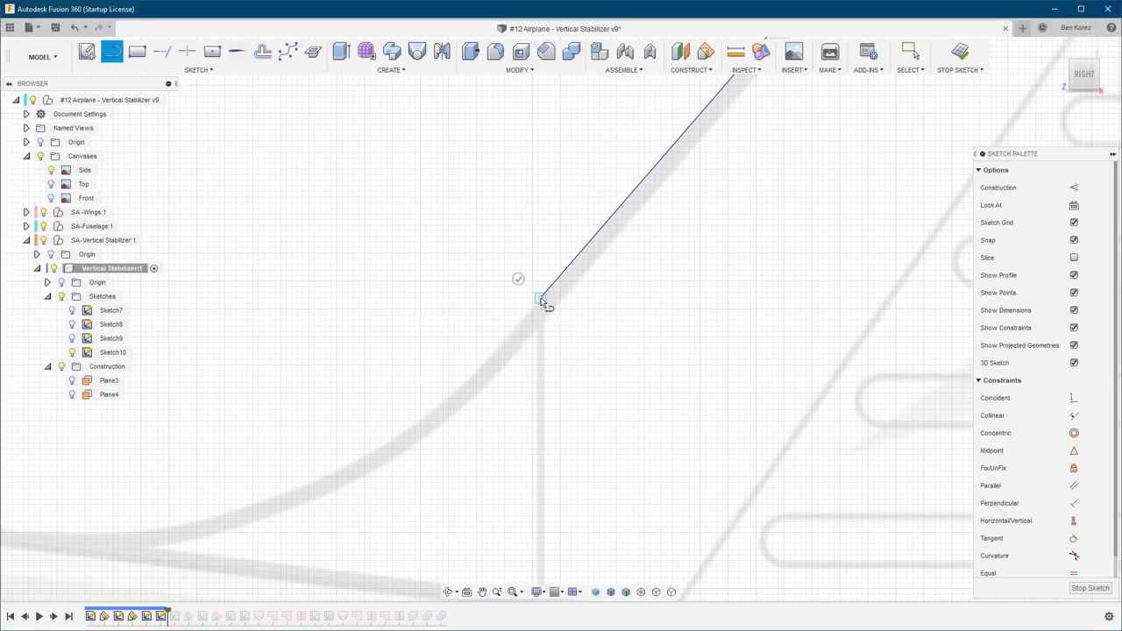
pyautogui.click(518, 280)
pyautogui.scroll(-3, 505, 319)
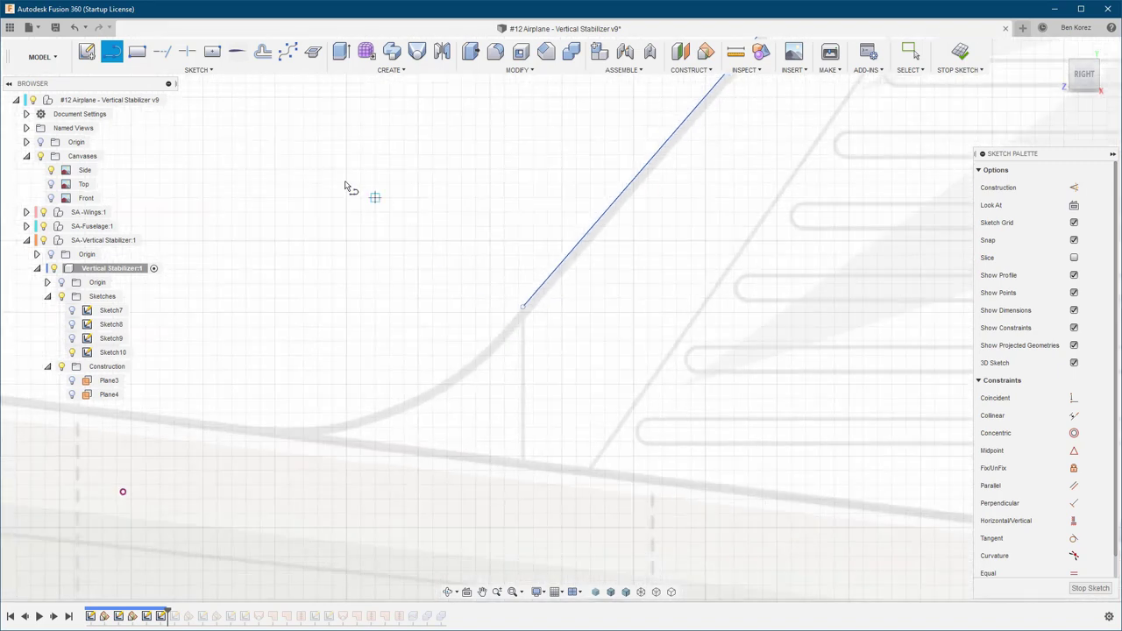
# Draw a control point spline from the leading-edge line's lower end along the canvas fillet, curving down to the root's leading-edge point
pyautogui.click(287, 53)
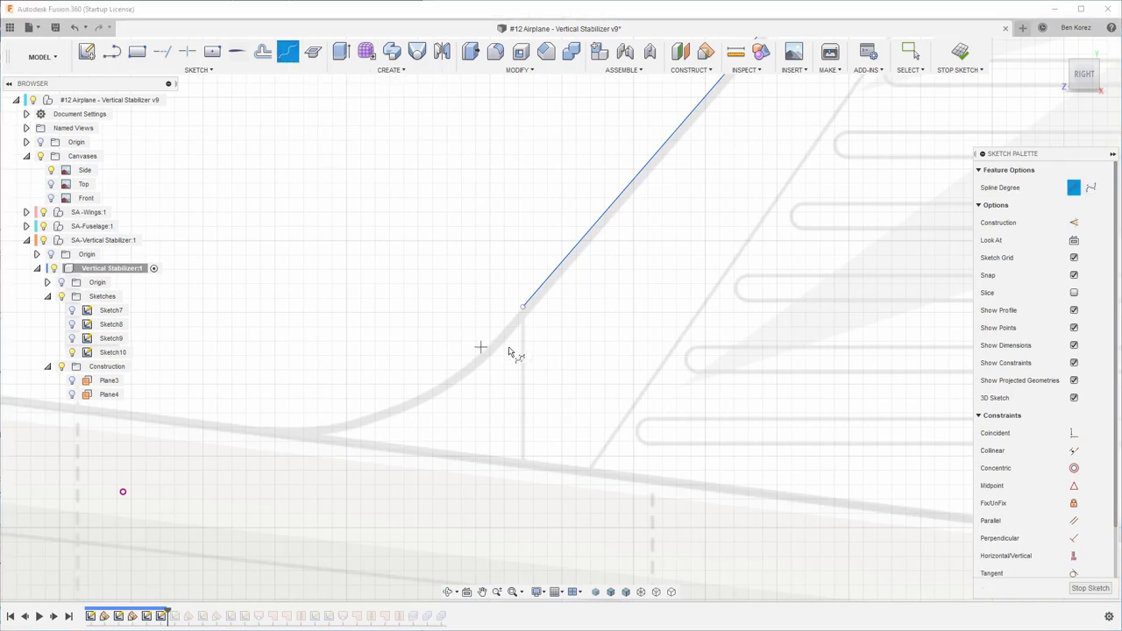
pyautogui.click(523, 308)
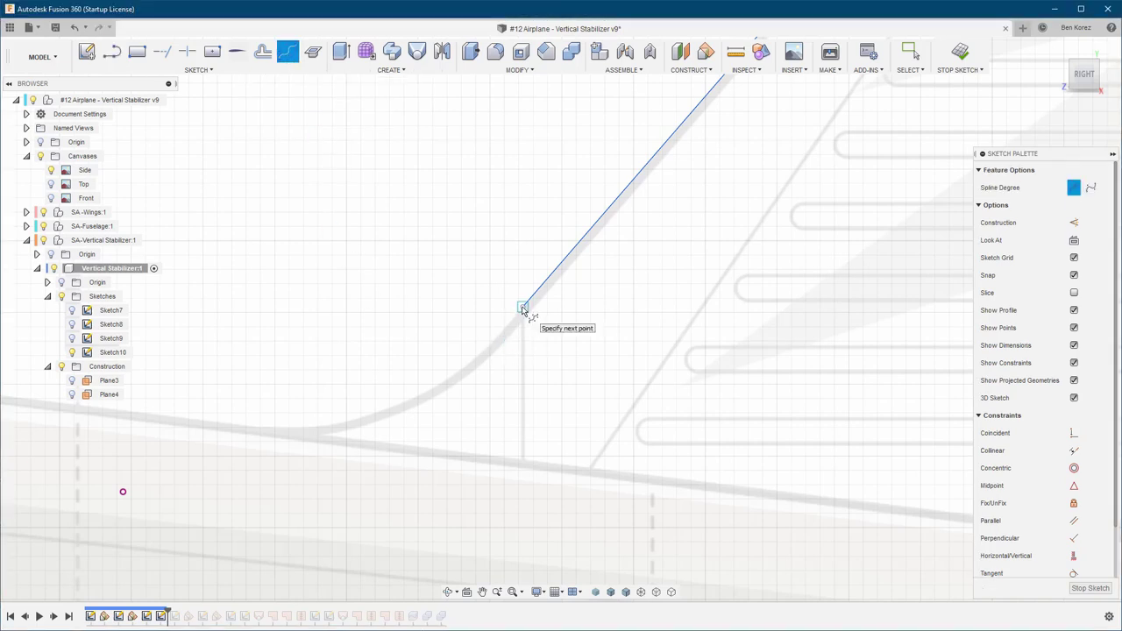
pyautogui.click(461, 369)
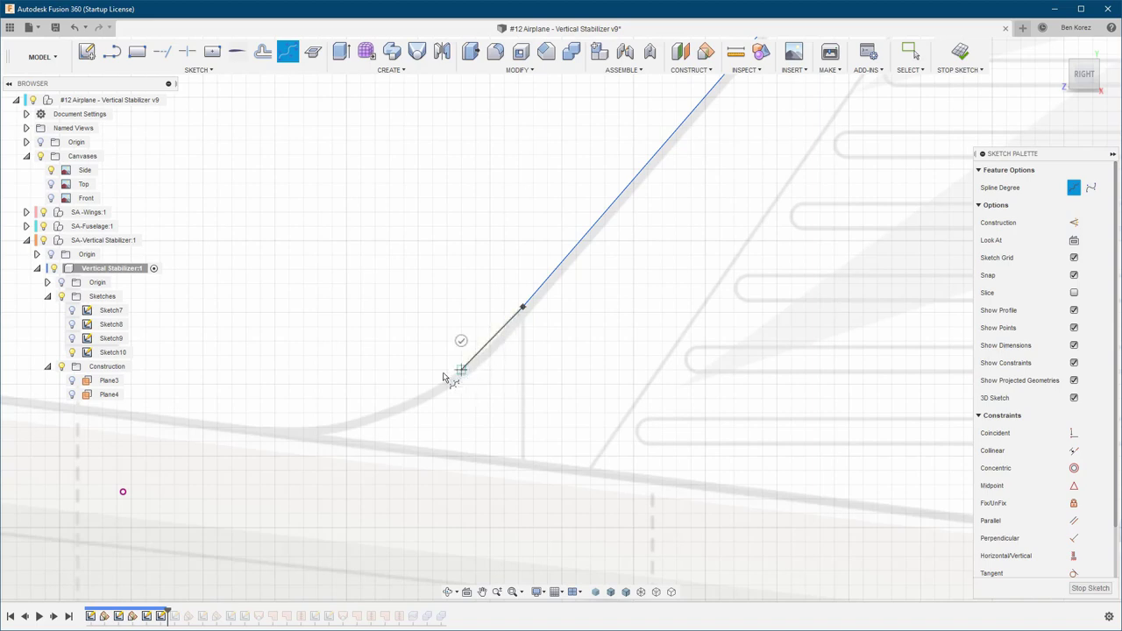
pyautogui.click(384, 410)
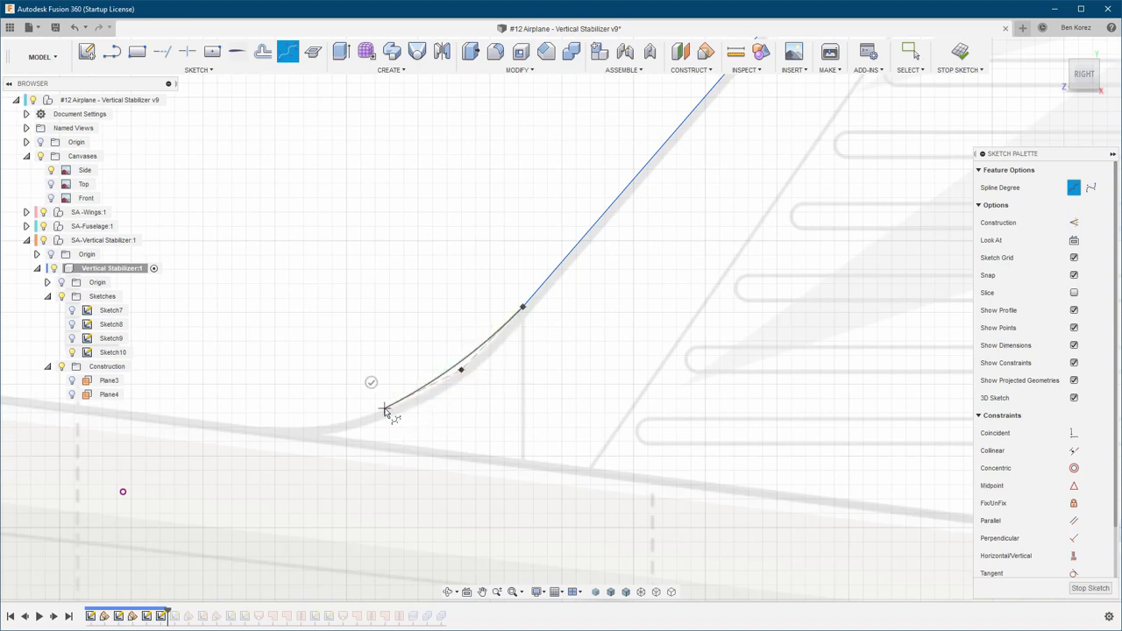
pyautogui.click(260, 427)
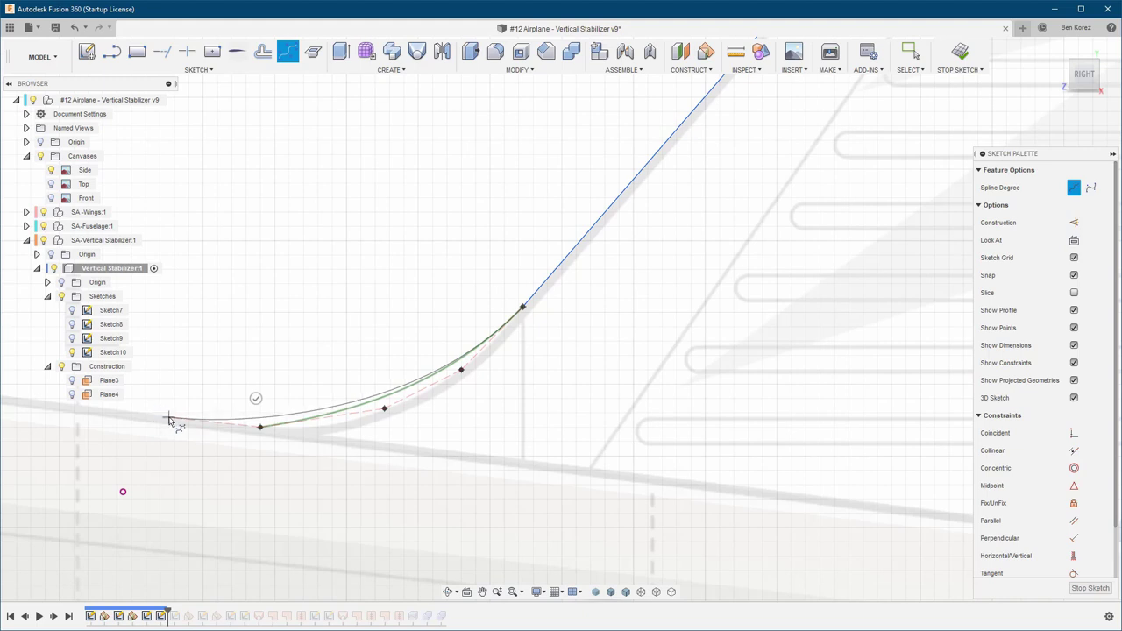
pyautogui.click(176, 420)
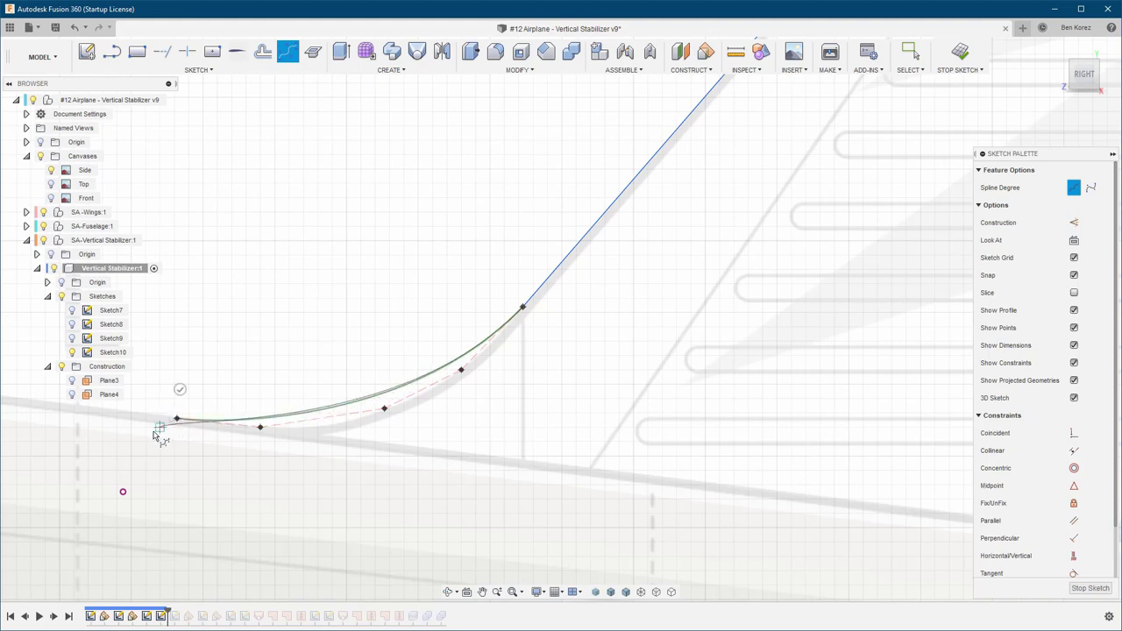
pyautogui.click(142, 437)
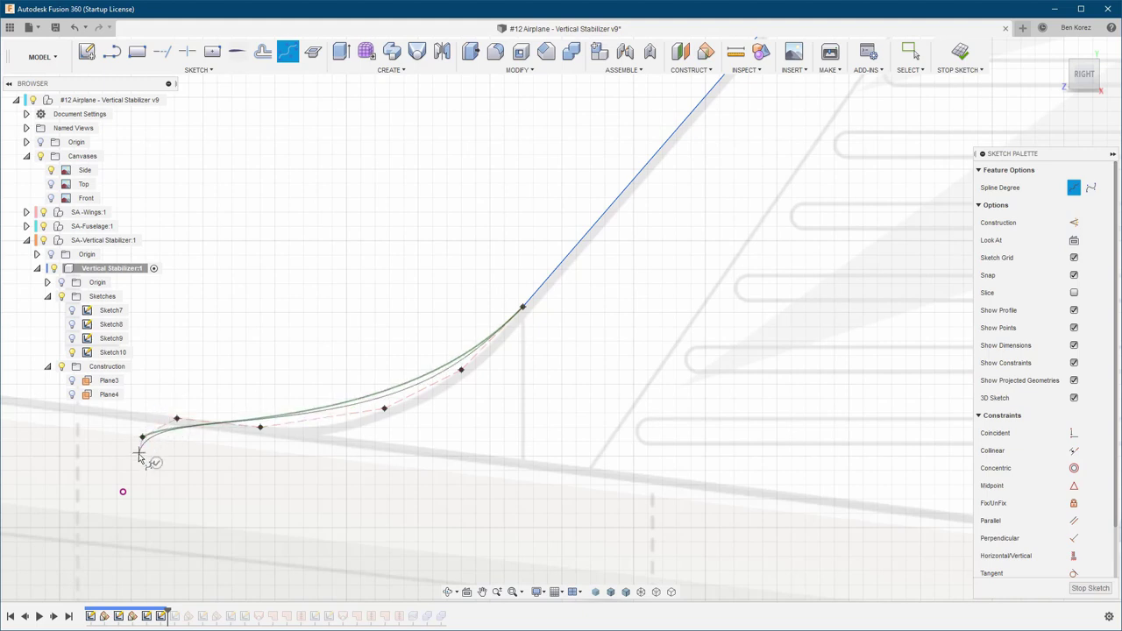
pyautogui.click(122, 492)
pyautogui.click(147, 502)
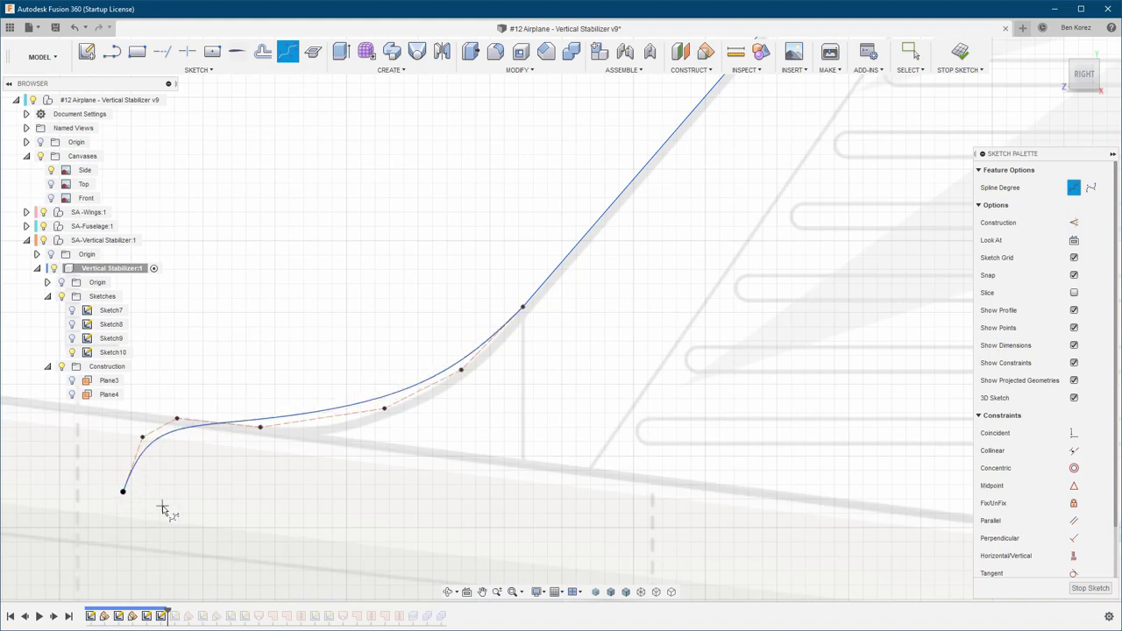
pyautogui.press('Escape')
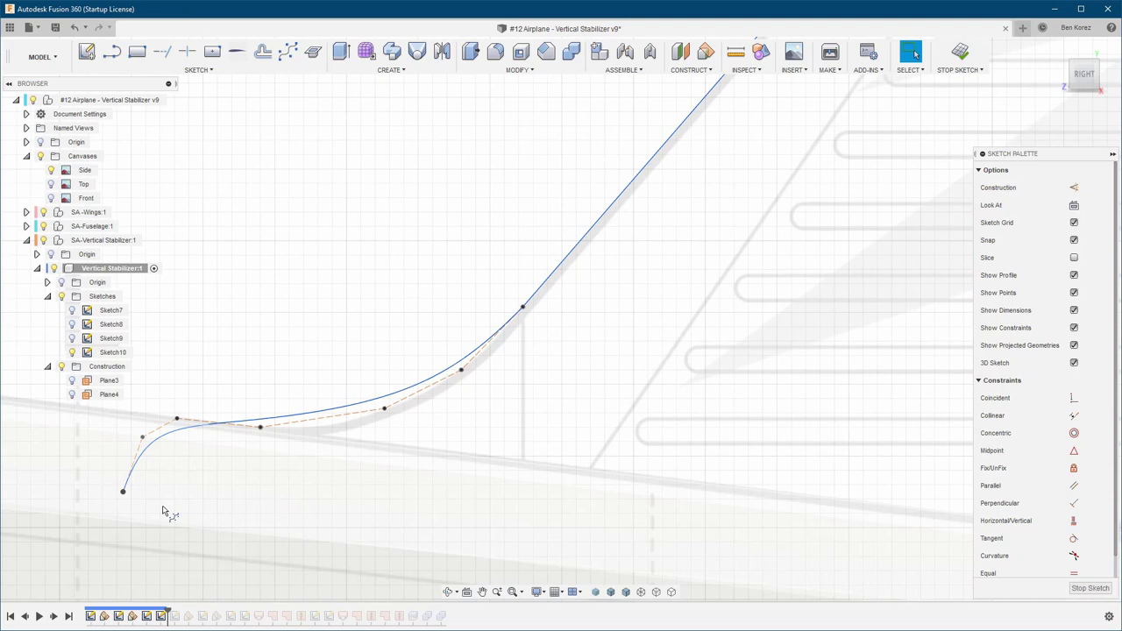
# Fix the leading-edge line in place and make the control point spline tangent to it
pyautogui.click(579, 246)
pyautogui.rightClick(579, 246)
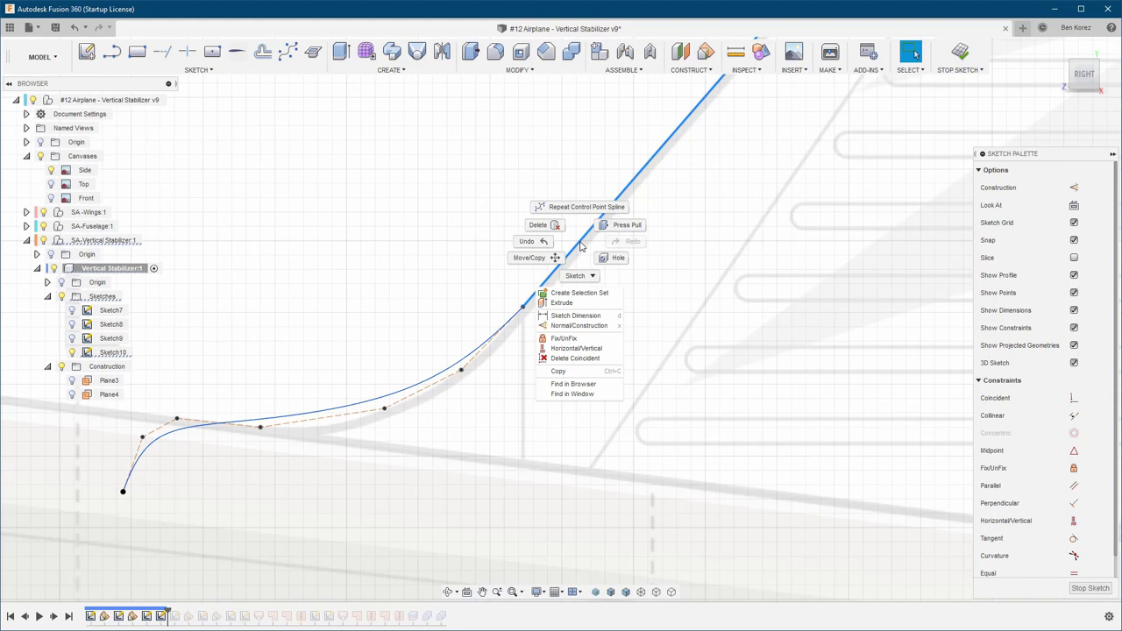
pyautogui.click(574, 338)
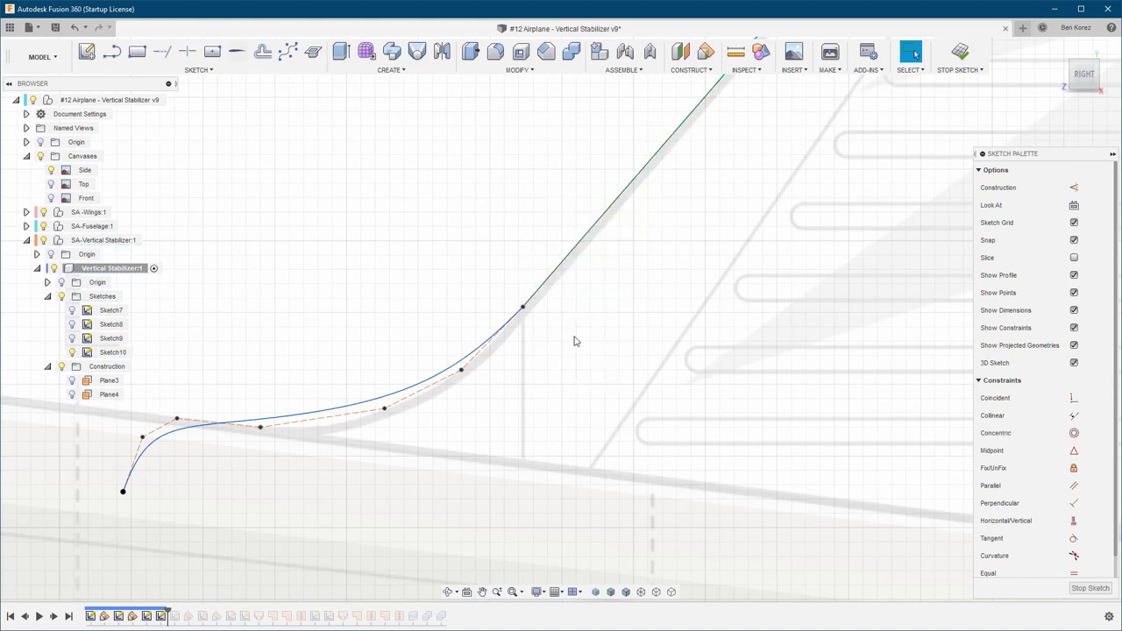
pyautogui.click(1075, 540)
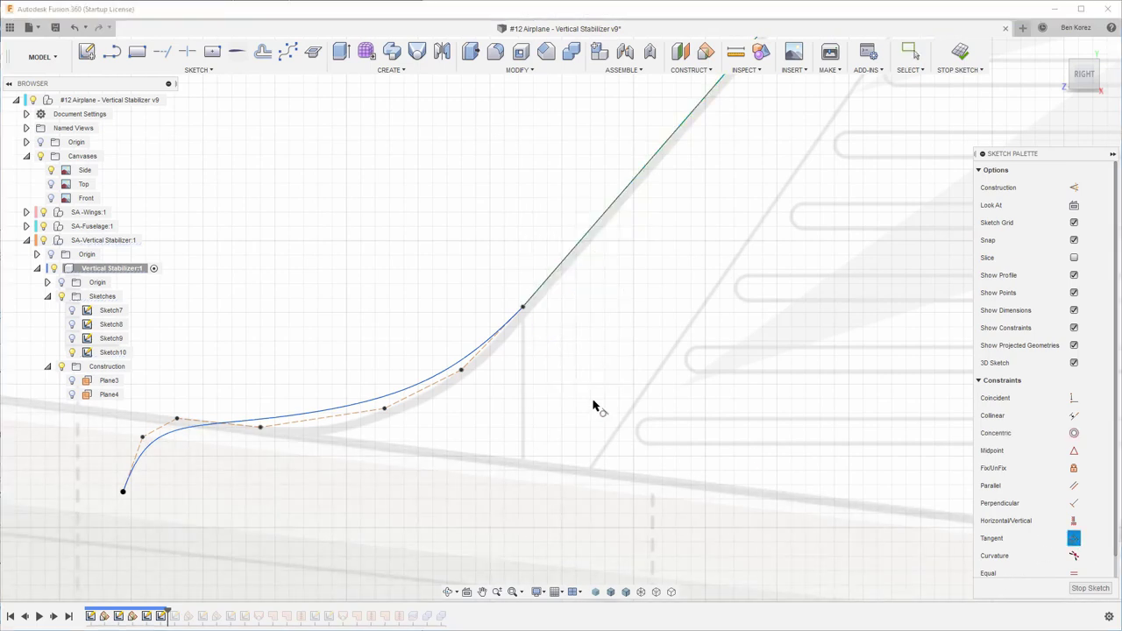
pyautogui.click(524, 307)
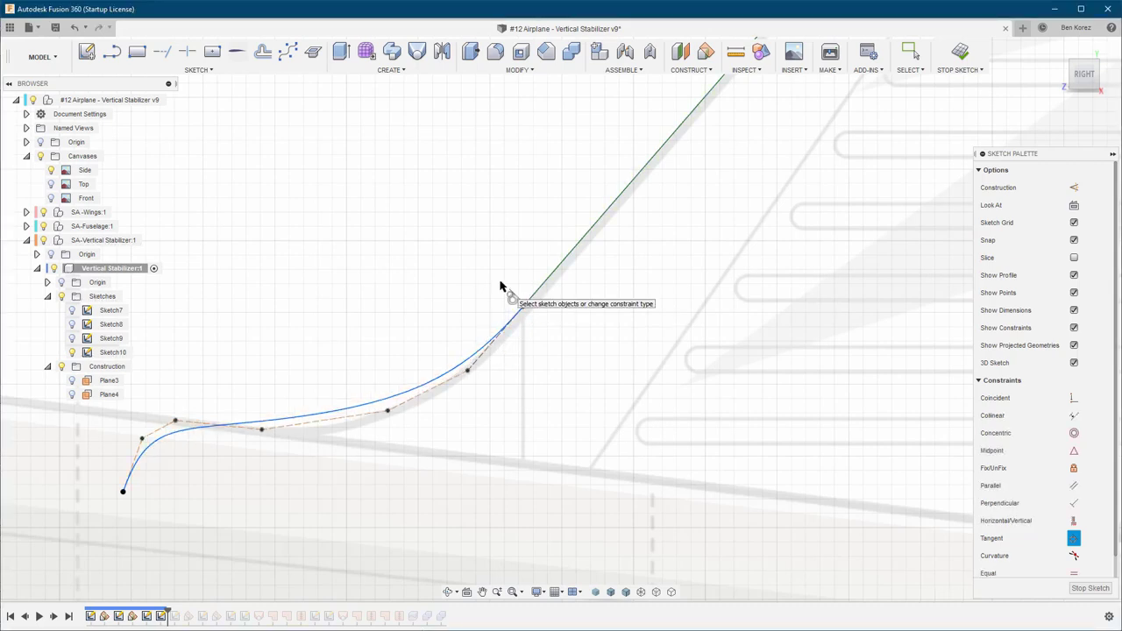
pyautogui.press('Escape')
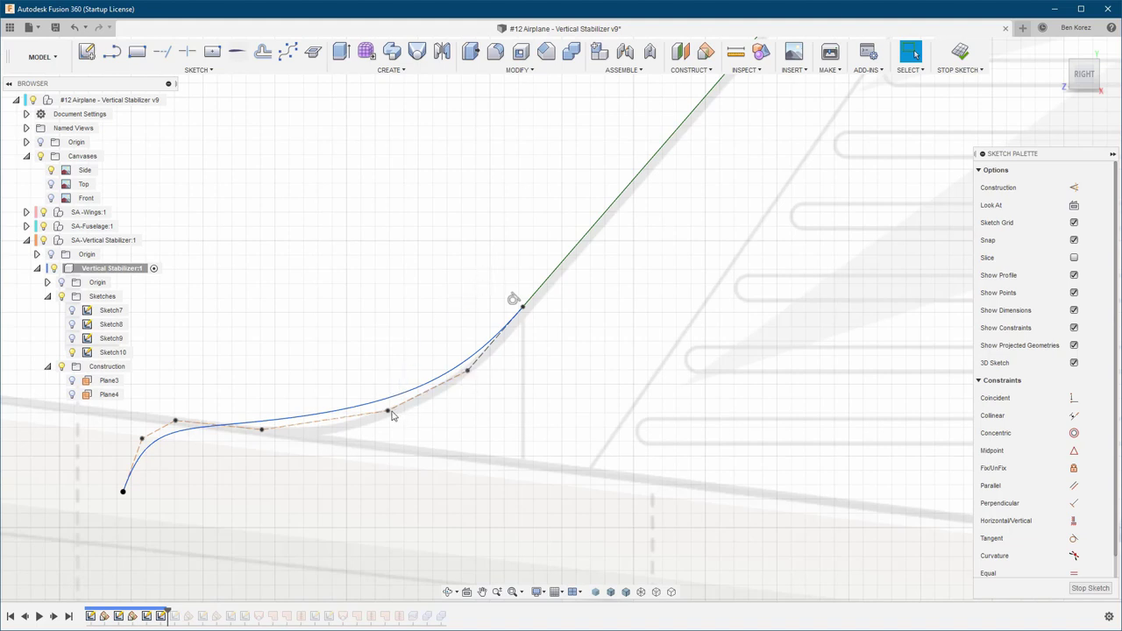
# Reposition the spline's middle control points so the curve sits closer to the canvas fillet where it meets the fuselage
pyautogui.moveTo(388, 416); pyautogui.dragTo(390, 431)
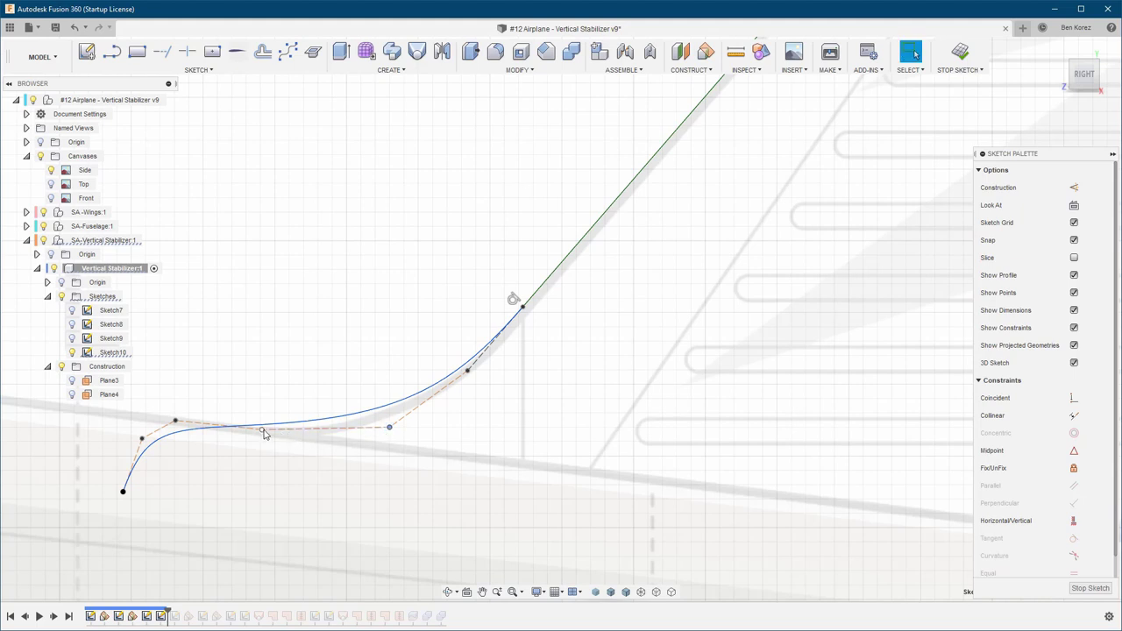
pyautogui.moveTo(265, 433)
pyautogui.mouseDown()
pyautogui.moveTo(278, 439)
pyautogui.moveTo(255, 438)
pyautogui.mouseUp()
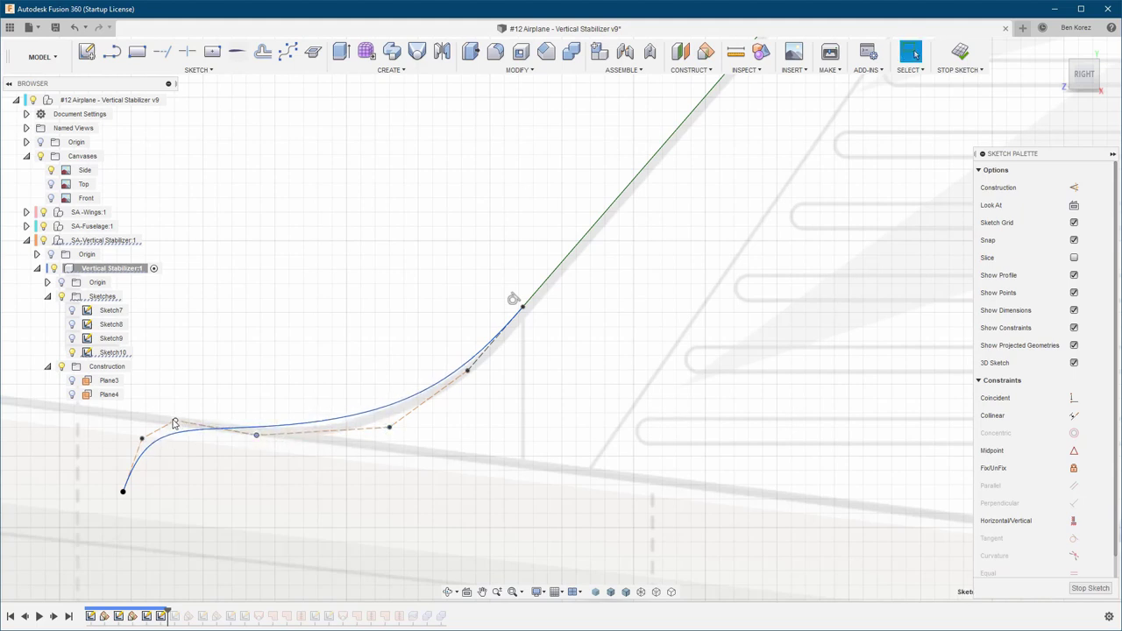
pyautogui.moveTo(175, 424); pyautogui.dragTo(173, 413)
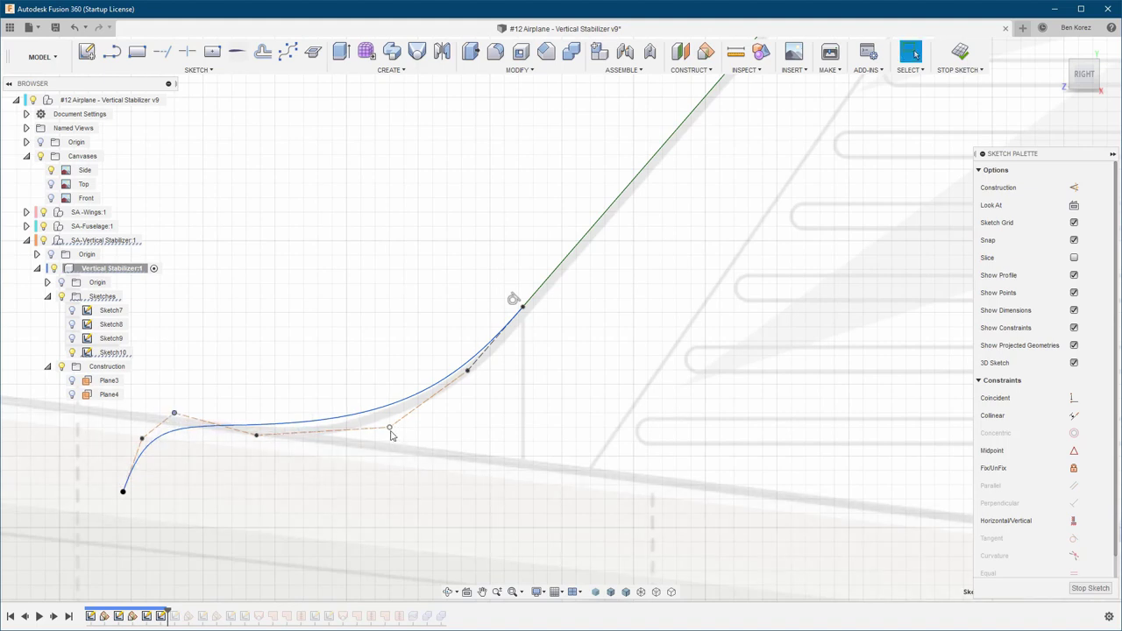
pyautogui.moveTo(392, 436); pyautogui.dragTo(369, 448)
# Fine-tune the two control points nearest the tangent end so the spline follows the outer edge of the canvas fillet
pyautogui.scroll(5, 483, 369)
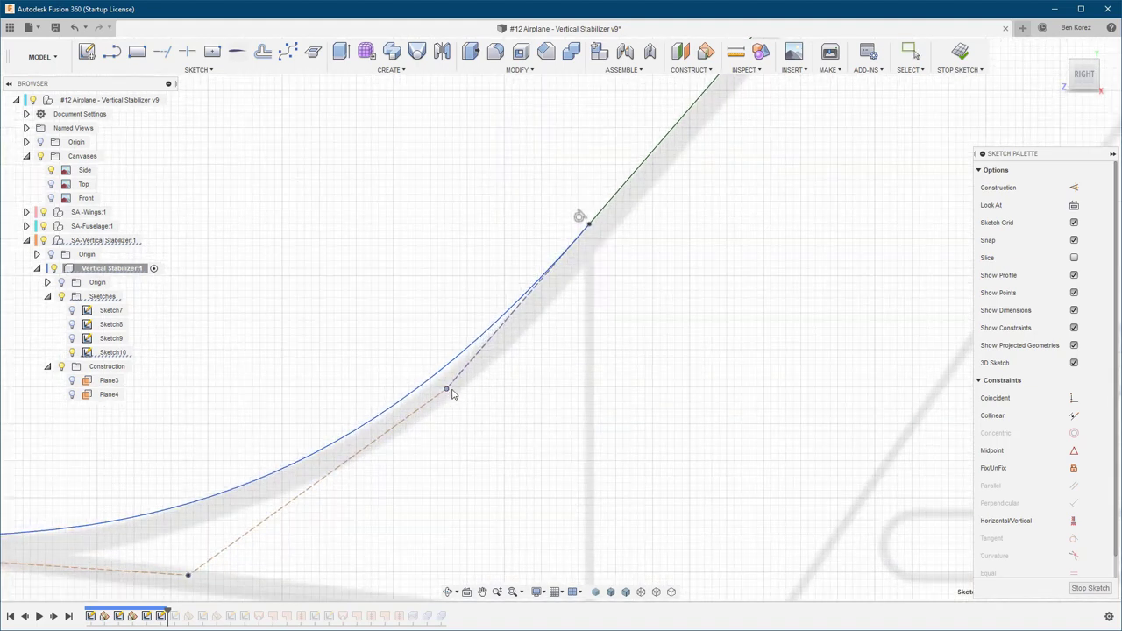
pyautogui.moveTo(447, 390); pyautogui.dragTo(450, 439)
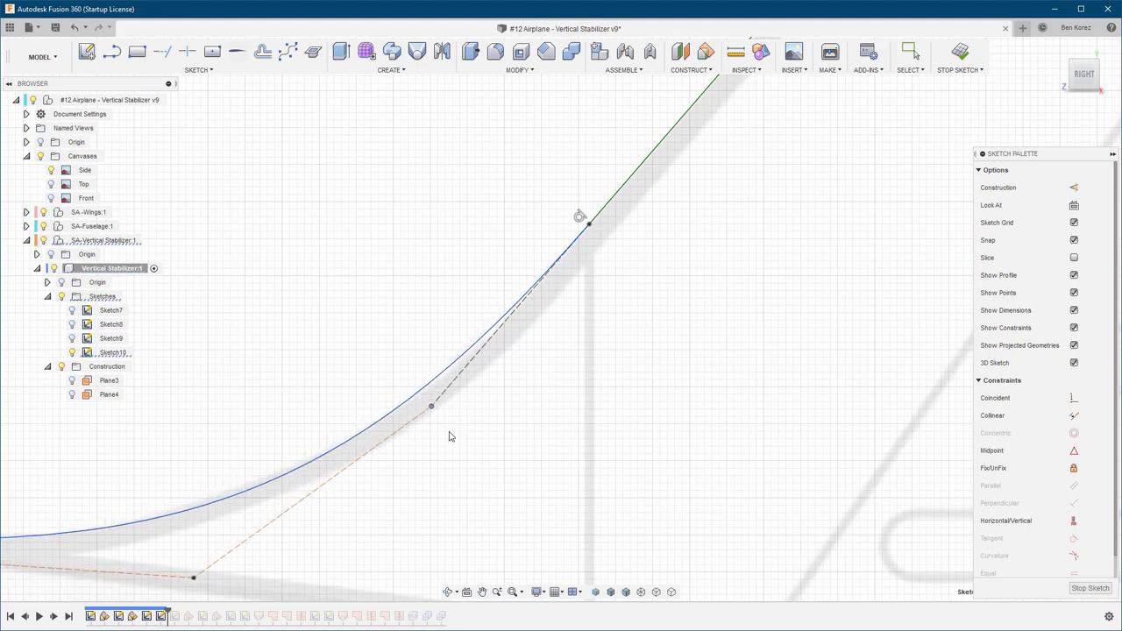
pyautogui.press('Escape')
pyautogui.moveTo(193, 579); pyautogui.dragTo(185, 568)
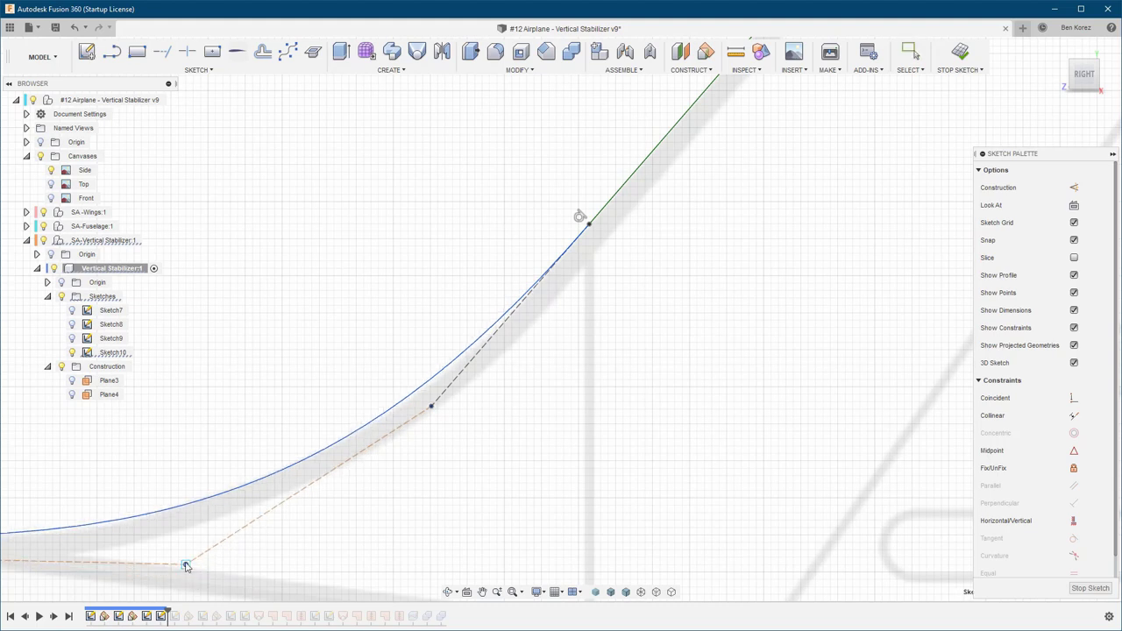
pyautogui.press('Escape')
# Examine the spline's fit to the canvas fillet up close and the stabilizer's whole side outline
pyautogui.scroll(5, 548, 303)
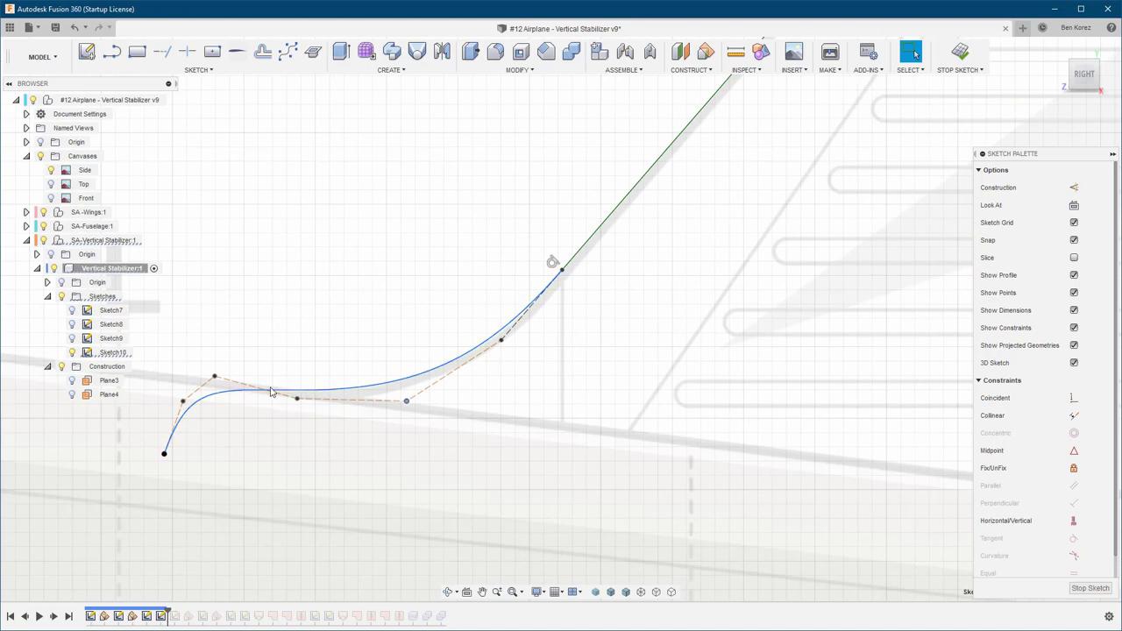
pyautogui.scroll(-1, 317, 382)
pyautogui.scroll(-5, 317, 382)
pyautogui.scroll(4, 440, 369)
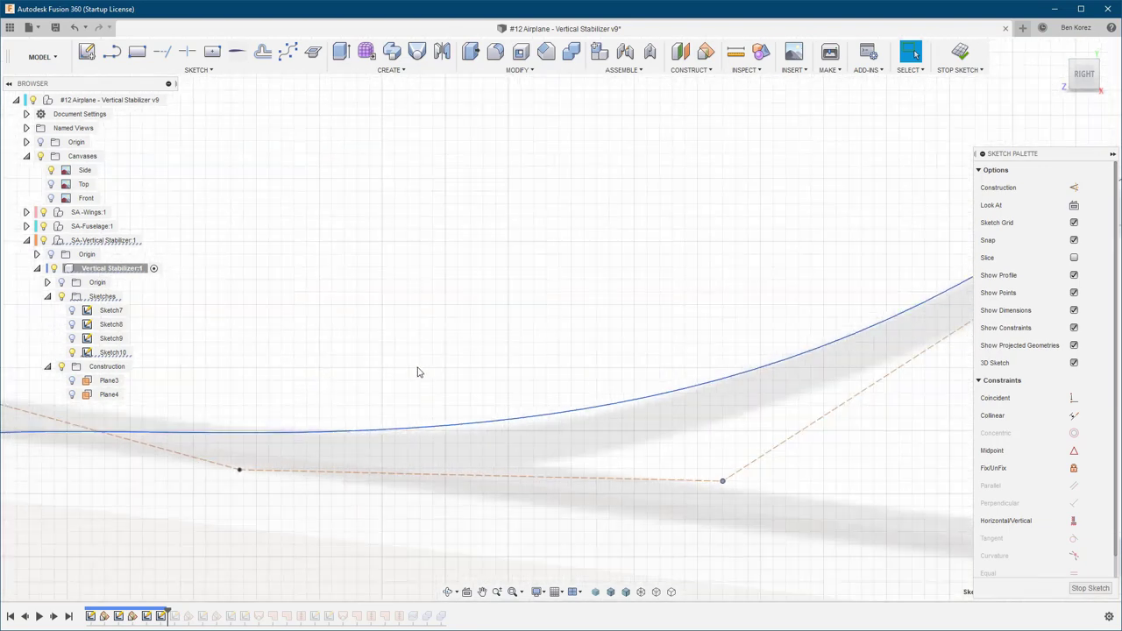
pyautogui.scroll(2, 440, 369)
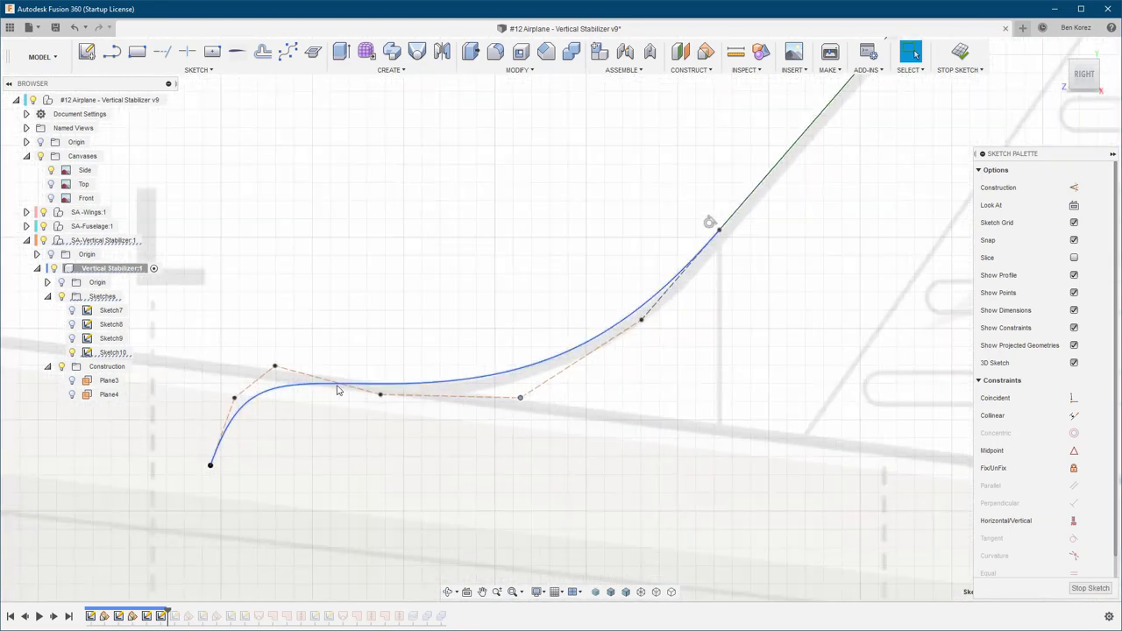
pyautogui.scroll(3, 388, 352)
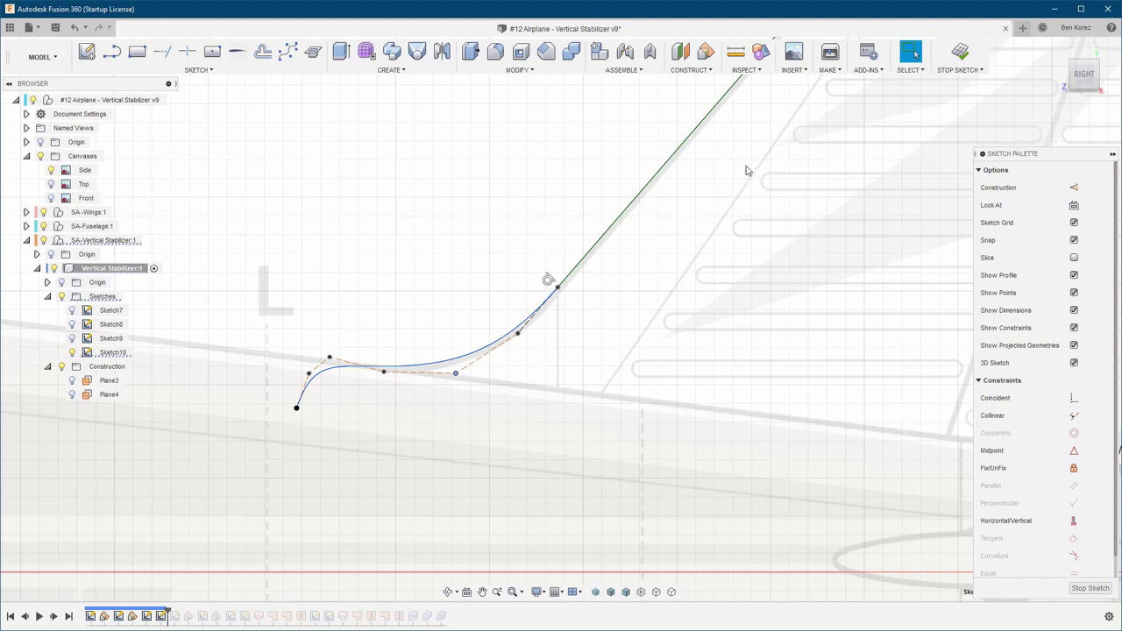
pyautogui.scroll(-5, 279, 405)
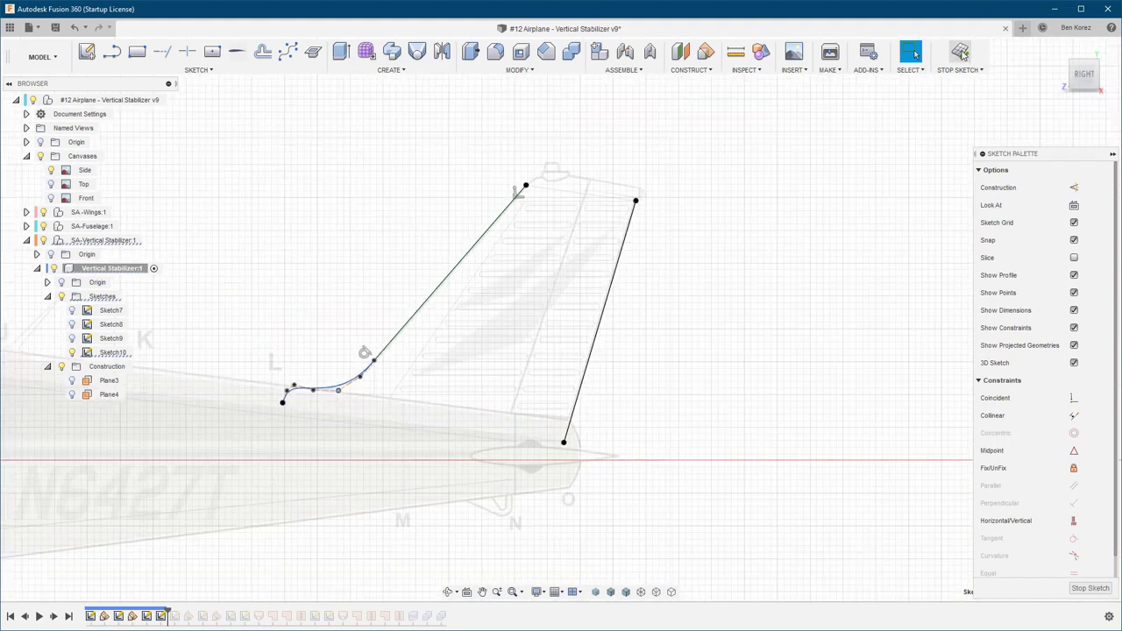
# Finish the side-profile sketch and show the tip and root airfoil sketches, Sketch9 and Sketch8
pyautogui.click(961, 53)
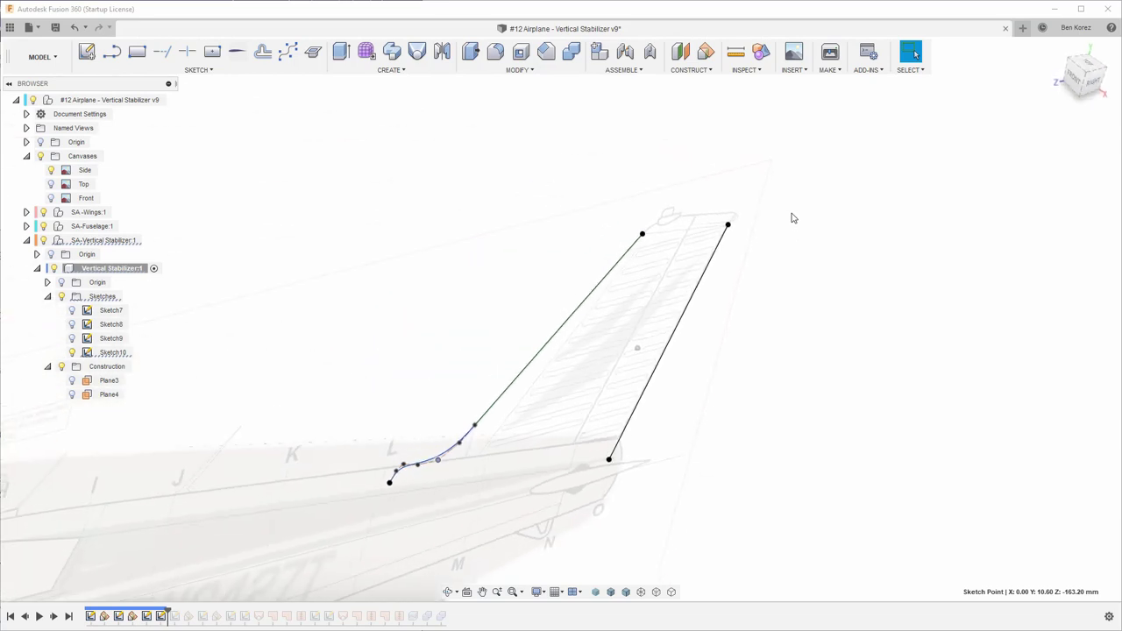
pyautogui.click(72, 338)
pyautogui.click(72, 324)
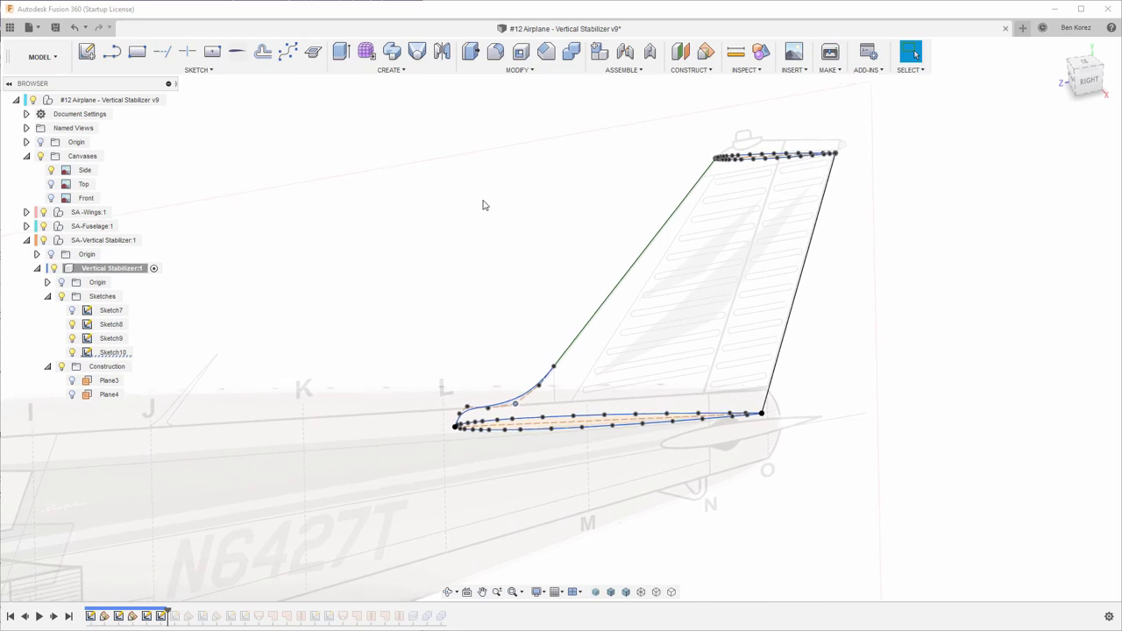
pyautogui.click(45, 65)
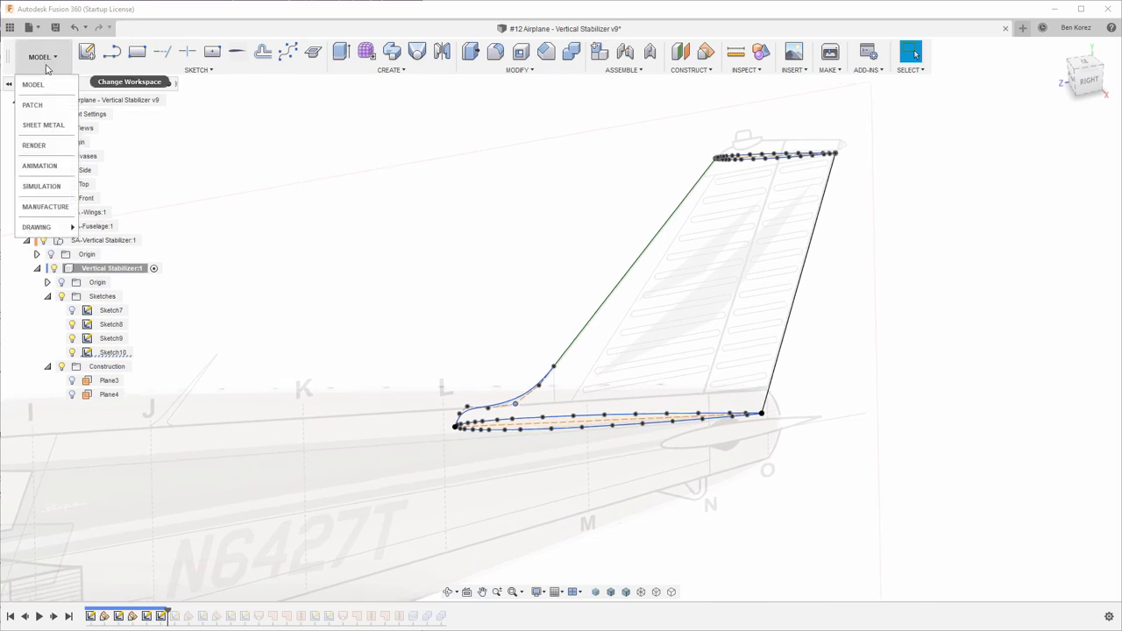
pyautogui.click(45, 63)
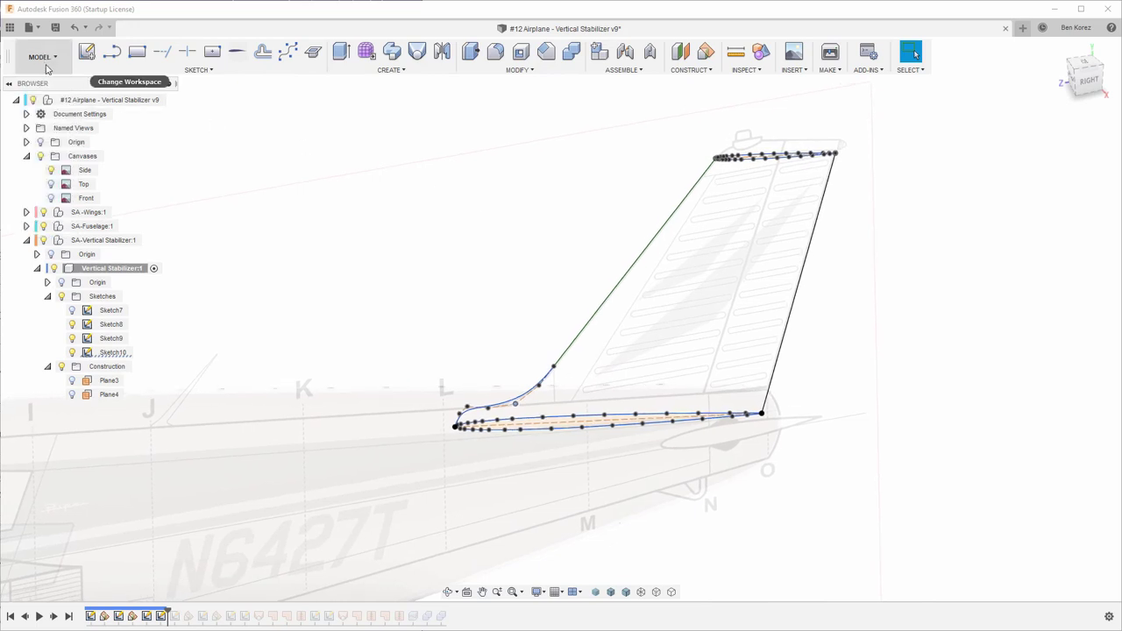
# Start a new-body loft, clear the preselected profile, and use the tip airfoil as the first profile
pyautogui.click(417, 53)
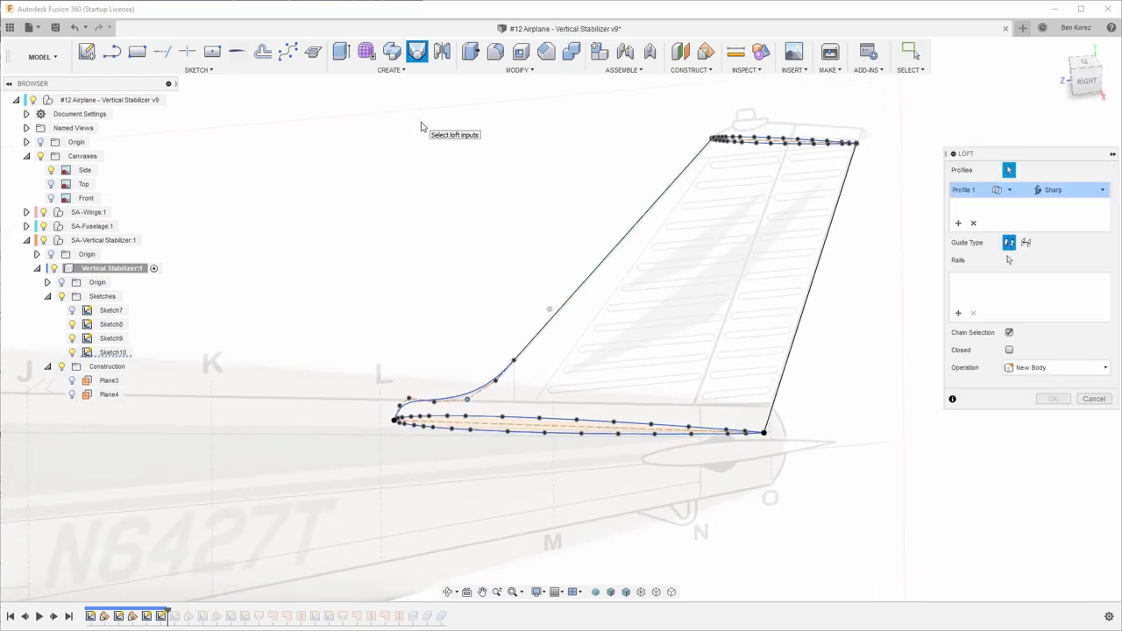
pyautogui.click(973, 223)
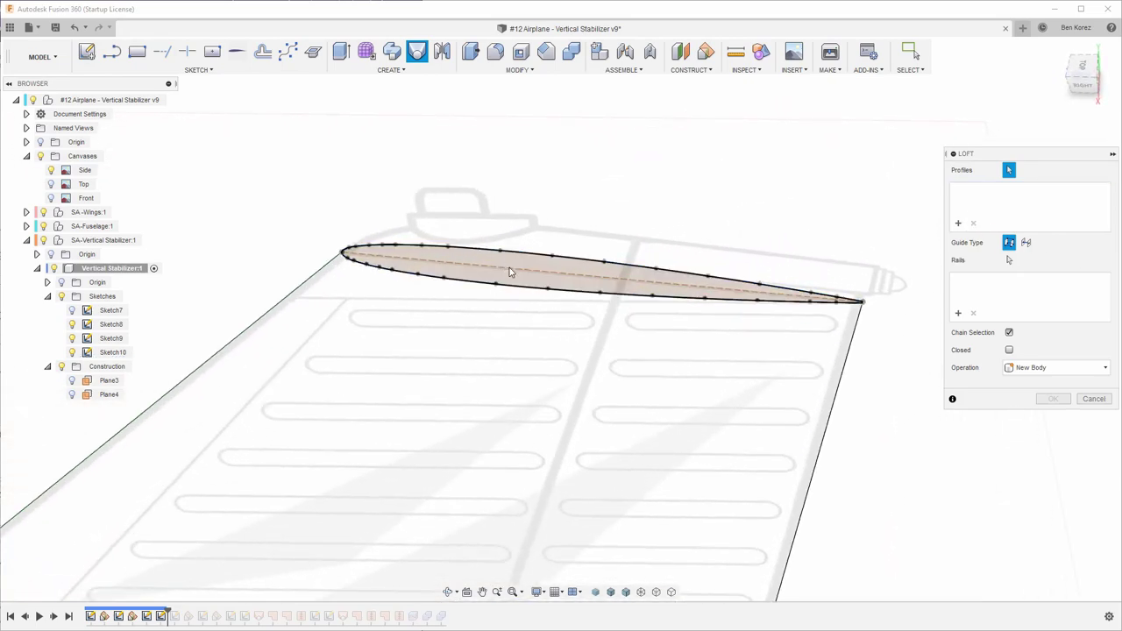
pyautogui.click(514, 273)
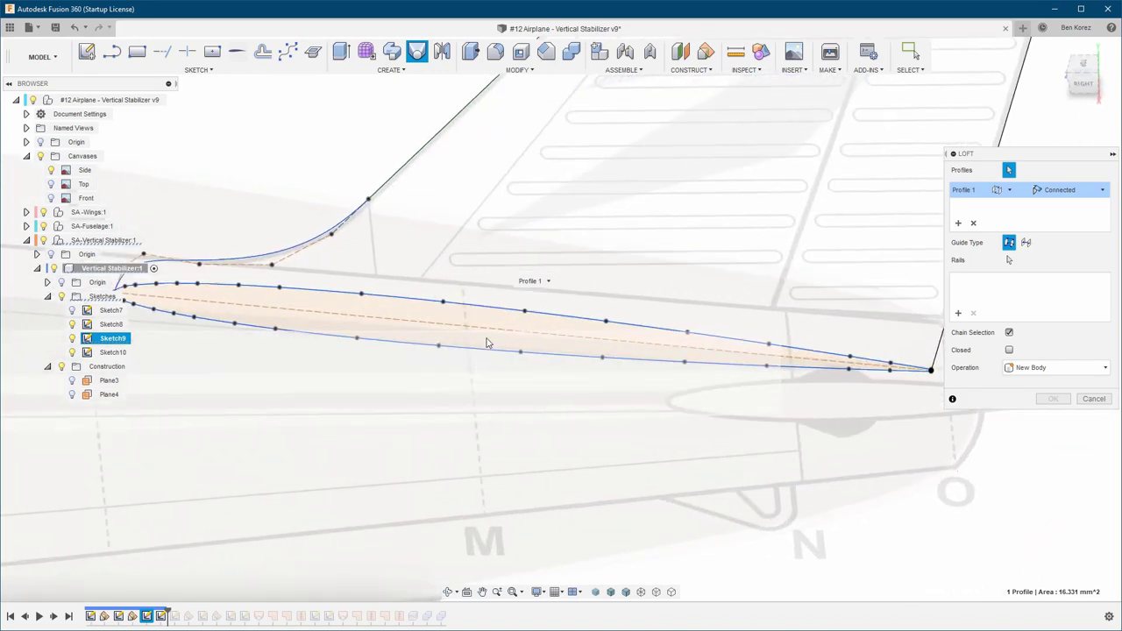
pyautogui.click(487, 342)
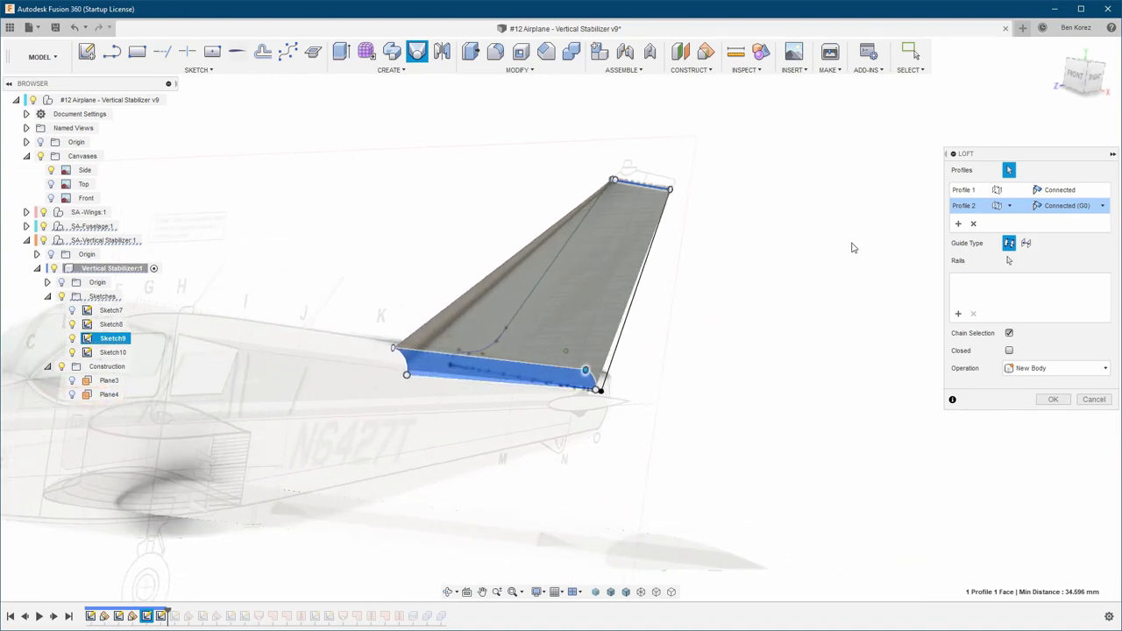
pyautogui.click(973, 224)
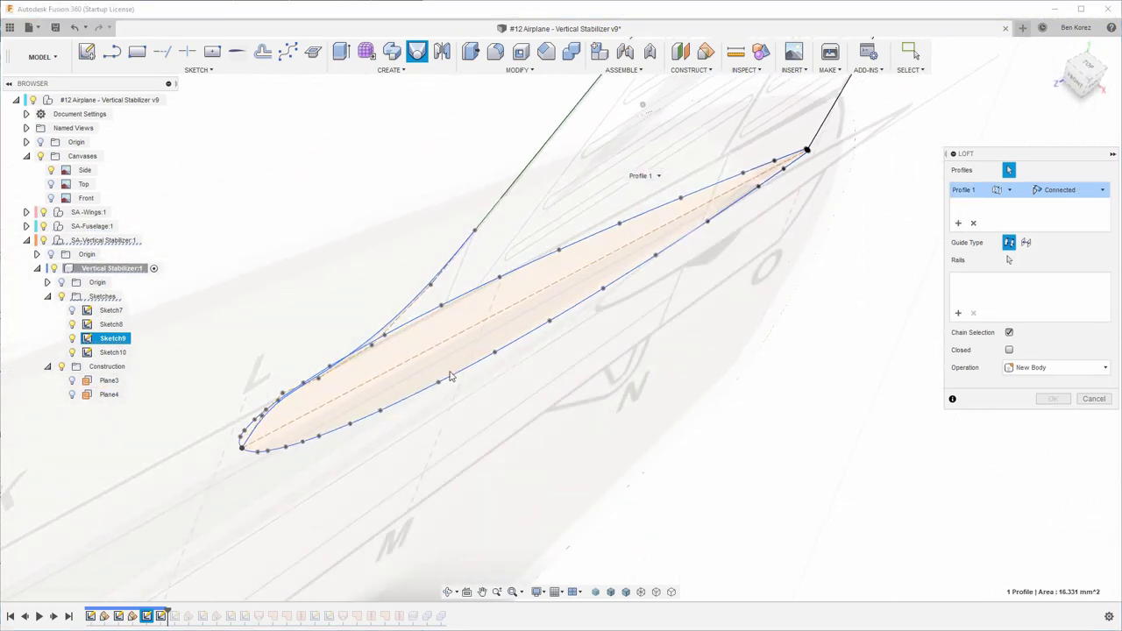
# Hide the Side canvas and the SA-Fuselage component, and add the root airfoil as the loft's second profile
pyautogui.click(50, 171)
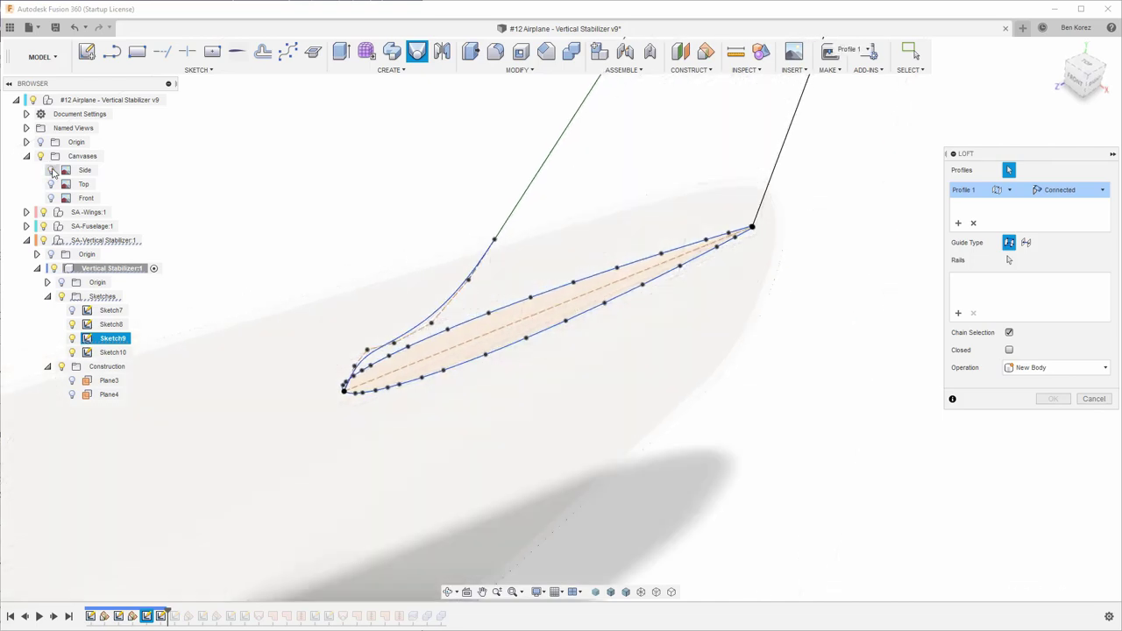
pyautogui.click(417, 362)
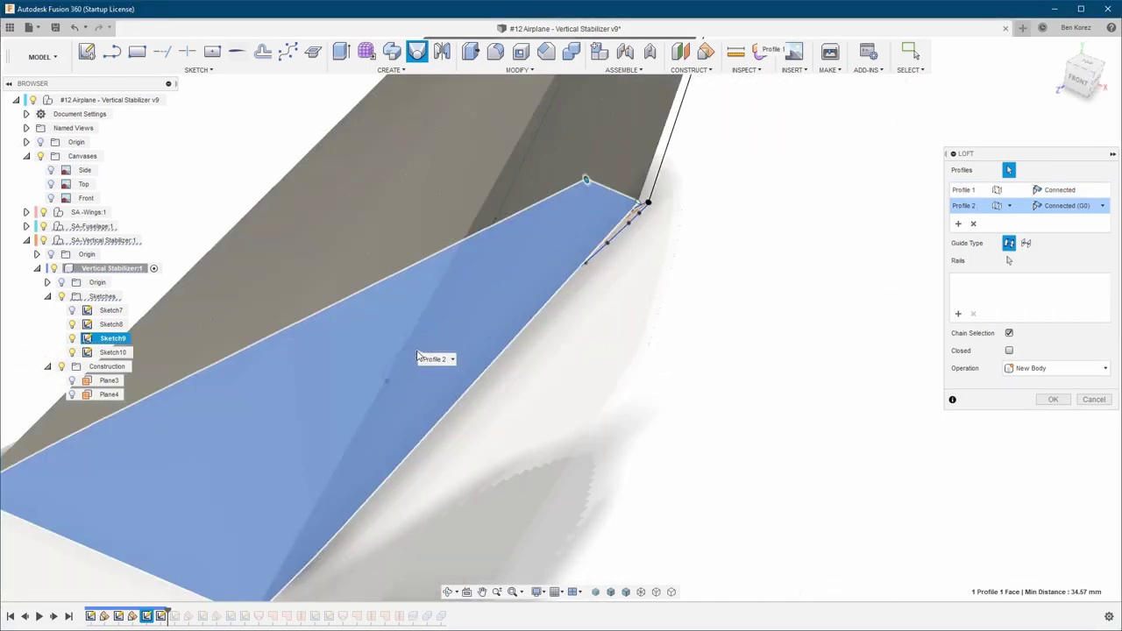
pyautogui.click(973, 223)
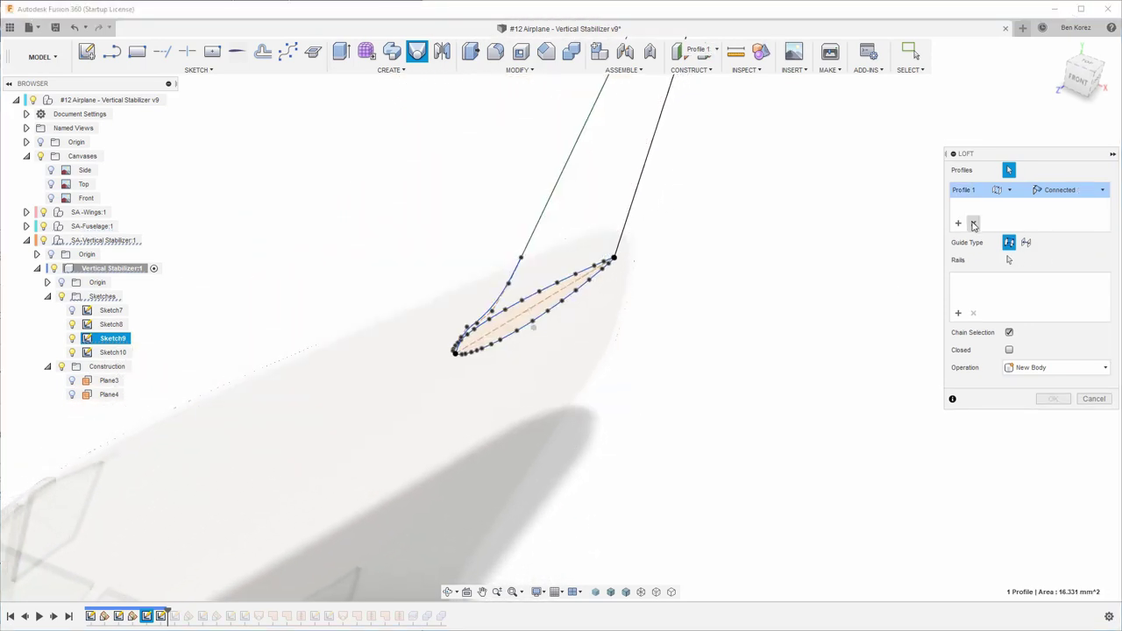
pyautogui.click(43, 226)
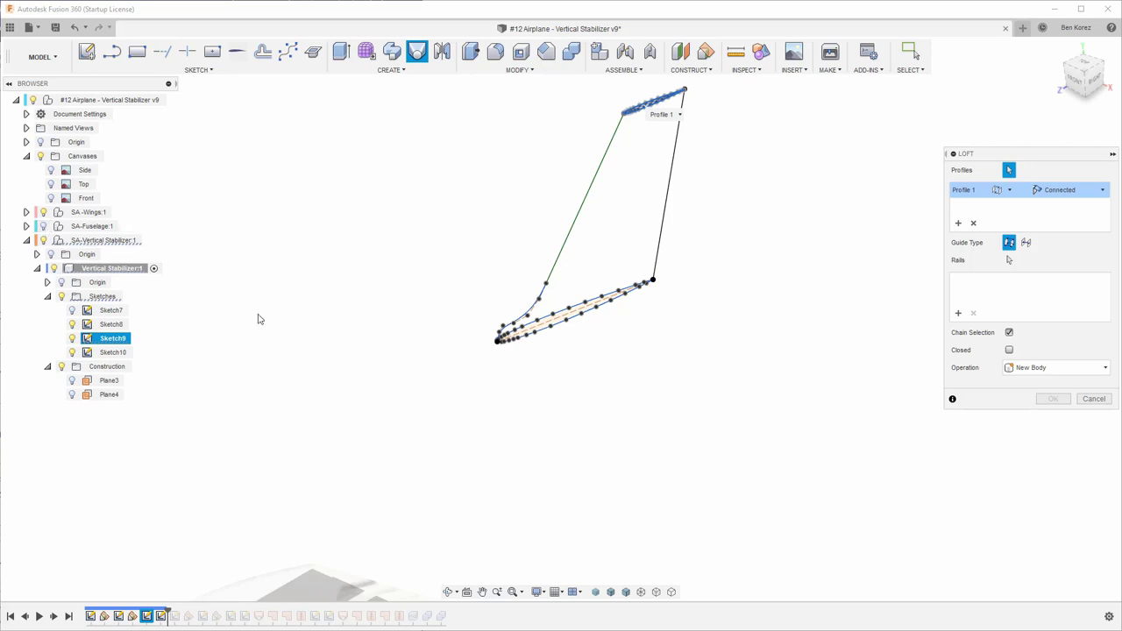
pyautogui.scroll(3, 543, 319)
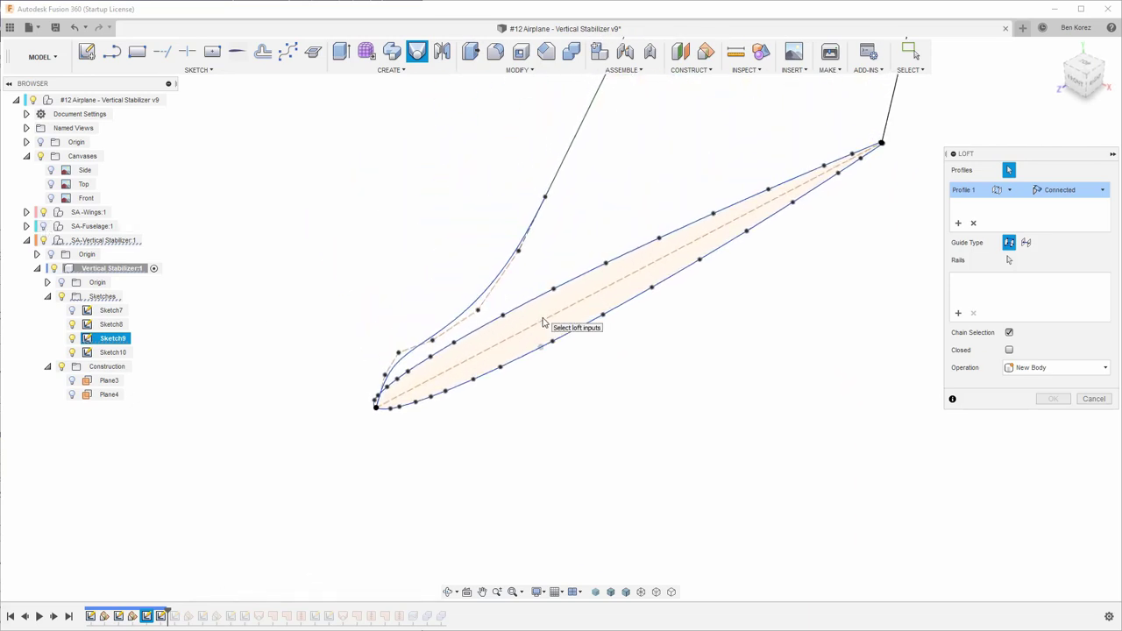
pyautogui.click(510, 357)
pyautogui.click(511, 357)
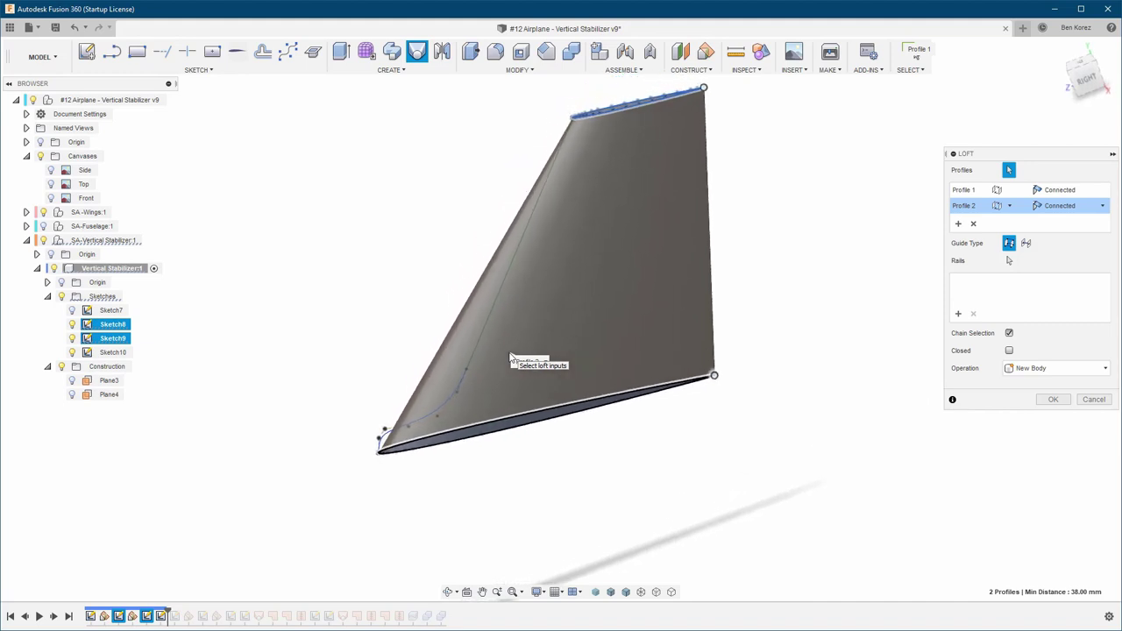
# Add the straight trailing-edge line as a guide rail for the stabilizer loft
pyautogui.click(1009, 260)
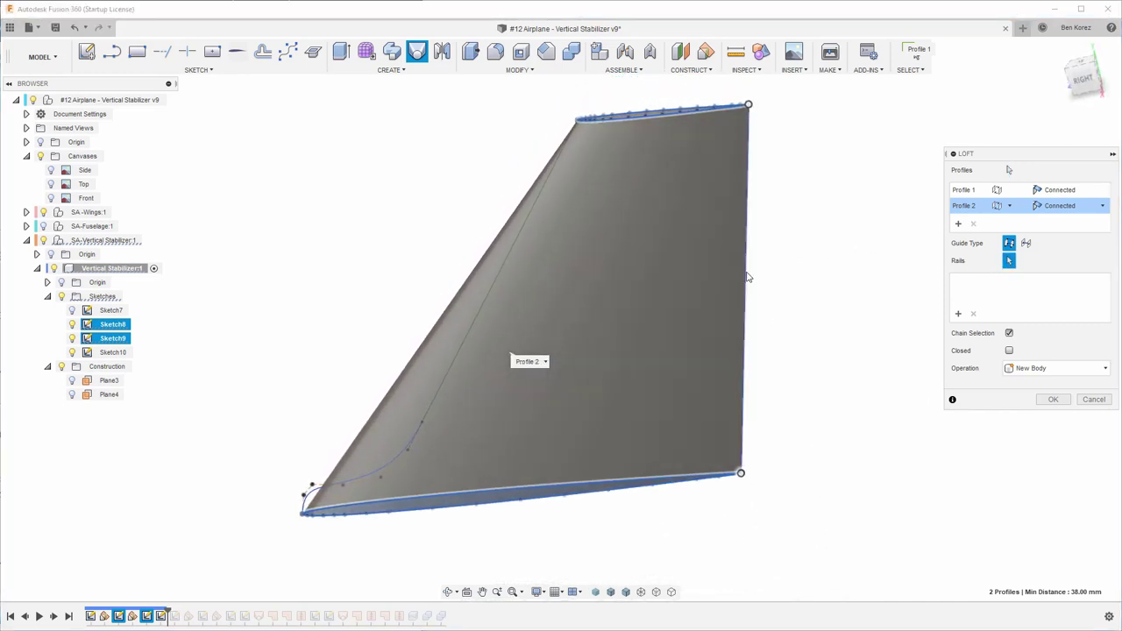
pyautogui.click(747, 277)
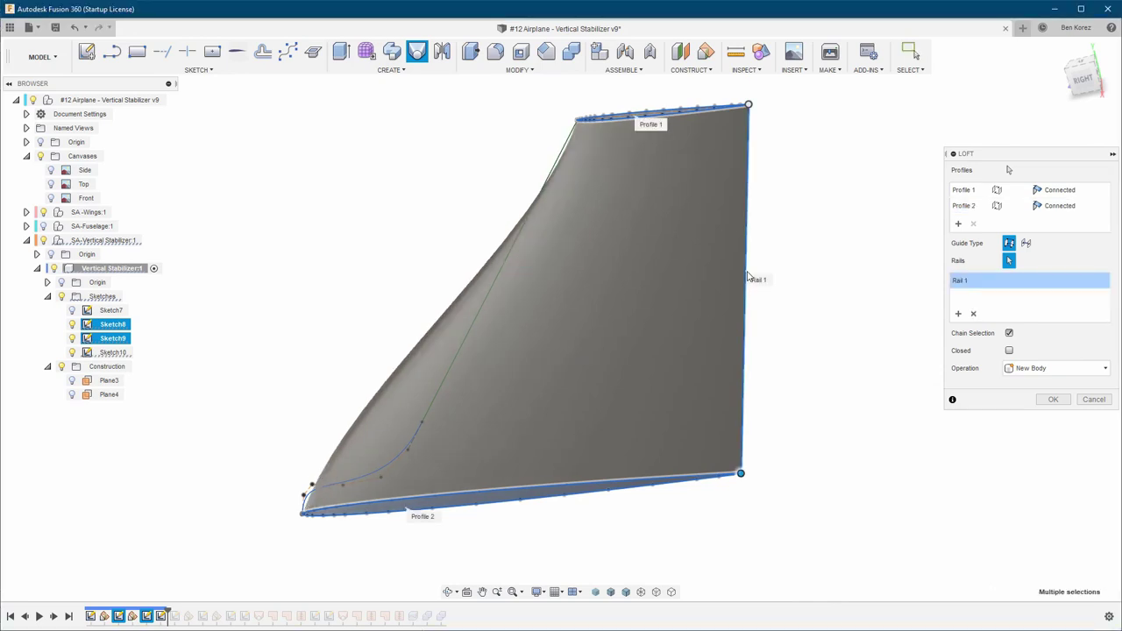
# Add the leading-edge curve as the second rail of the loft and create the stabilizer as a new body
pyautogui.click(958, 314)
pyautogui.scroll(4, 581, 283)
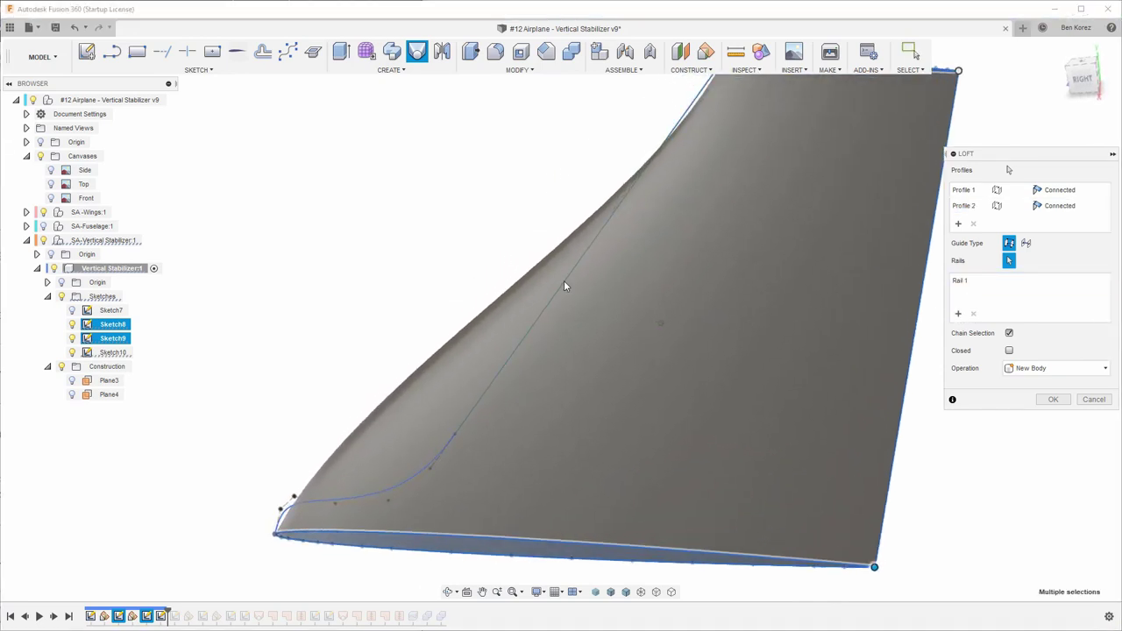
pyautogui.click(563, 285)
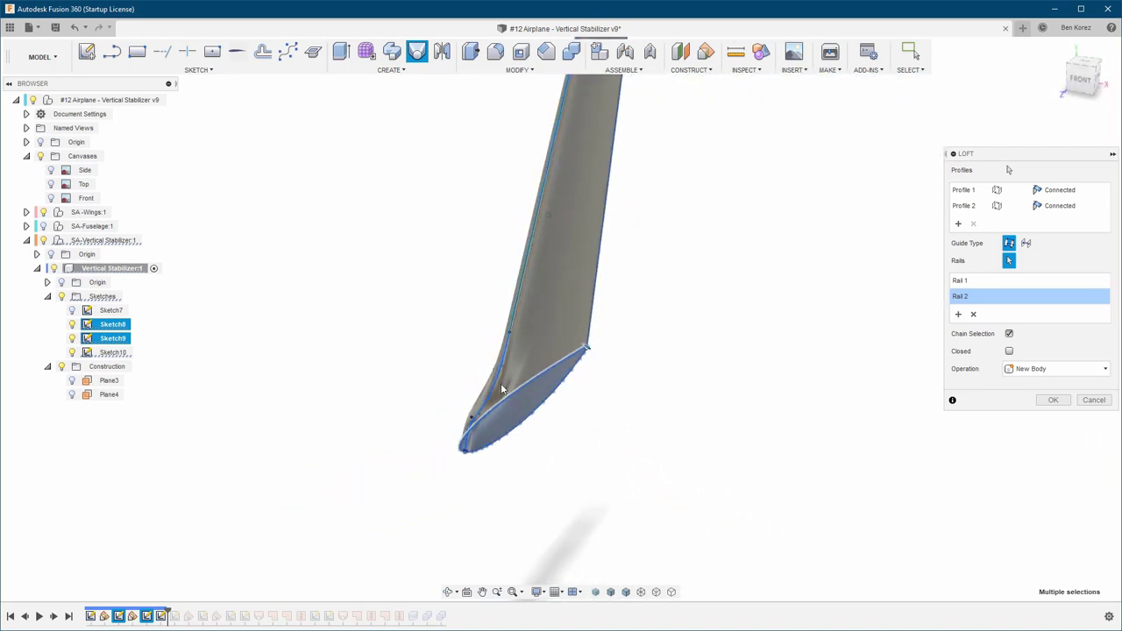
pyautogui.scroll(5, 501, 383)
pyautogui.scroll(-5, 517, 322)
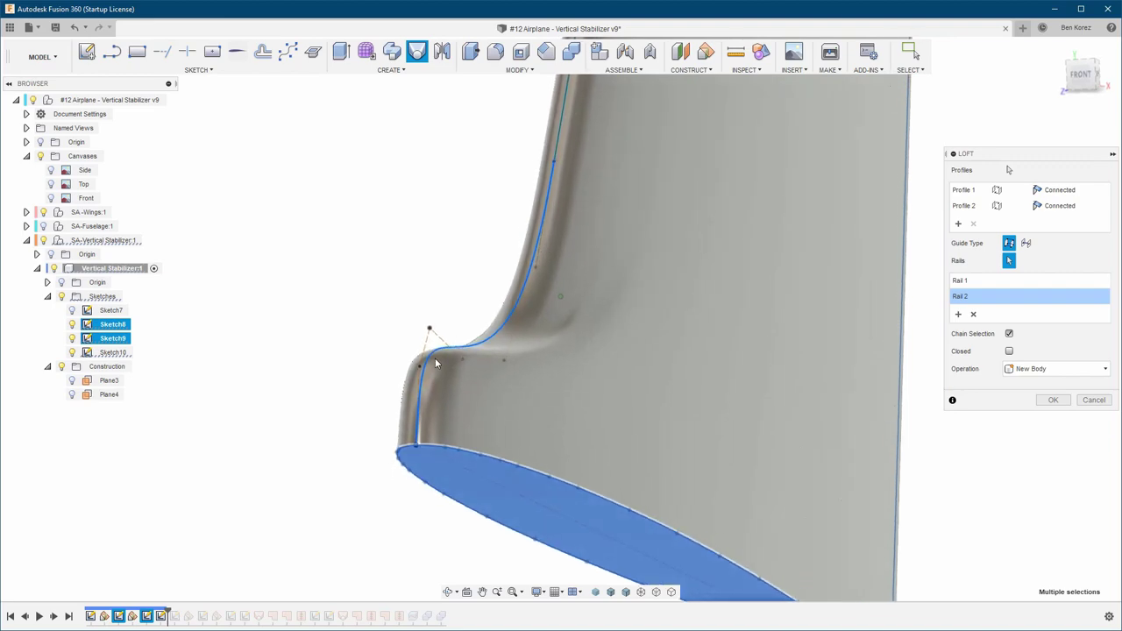
pyautogui.keyDown('shift'); pyautogui.moveTo(435, 360); pyautogui.dragTo(474, 359, button='middle'); pyautogui.keyUp('shift')
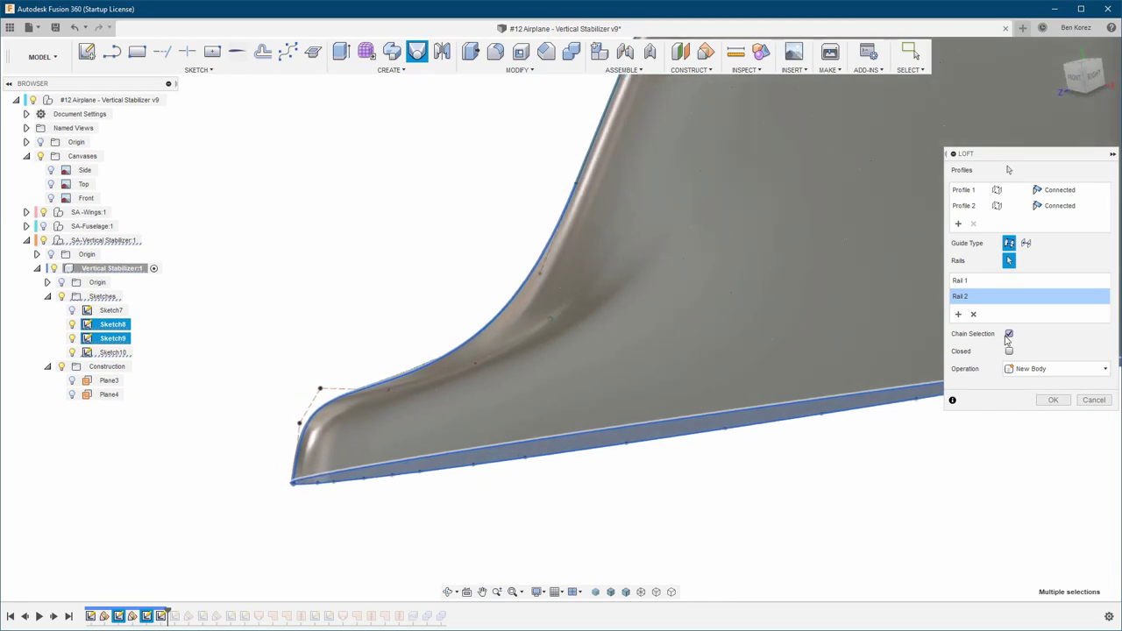
pyautogui.click(1055, 401)
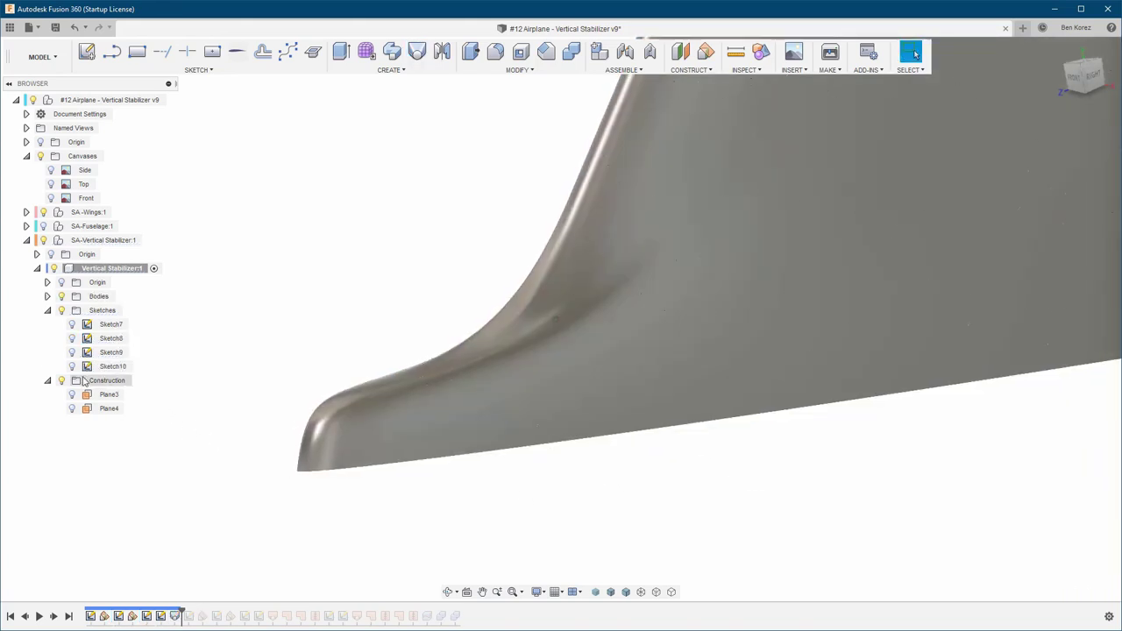
# Show Sketch10 and shift the lower spline control point under the leading-edge curve slightly toward the trailing edge and upward
pyautogui.click(72, 366)
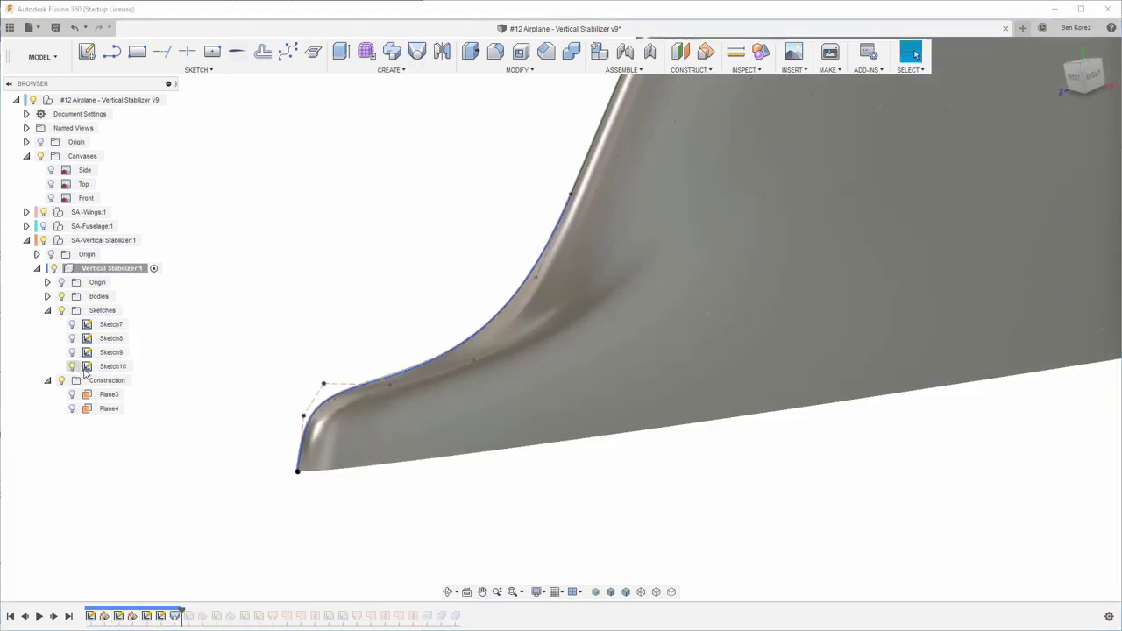
pyautogui.keyDown('shift'); pyautogui.moveTo(431, 361); pyautogui.dragTo(423, 384, button='middle'); pyautogui.keyUp('shift')
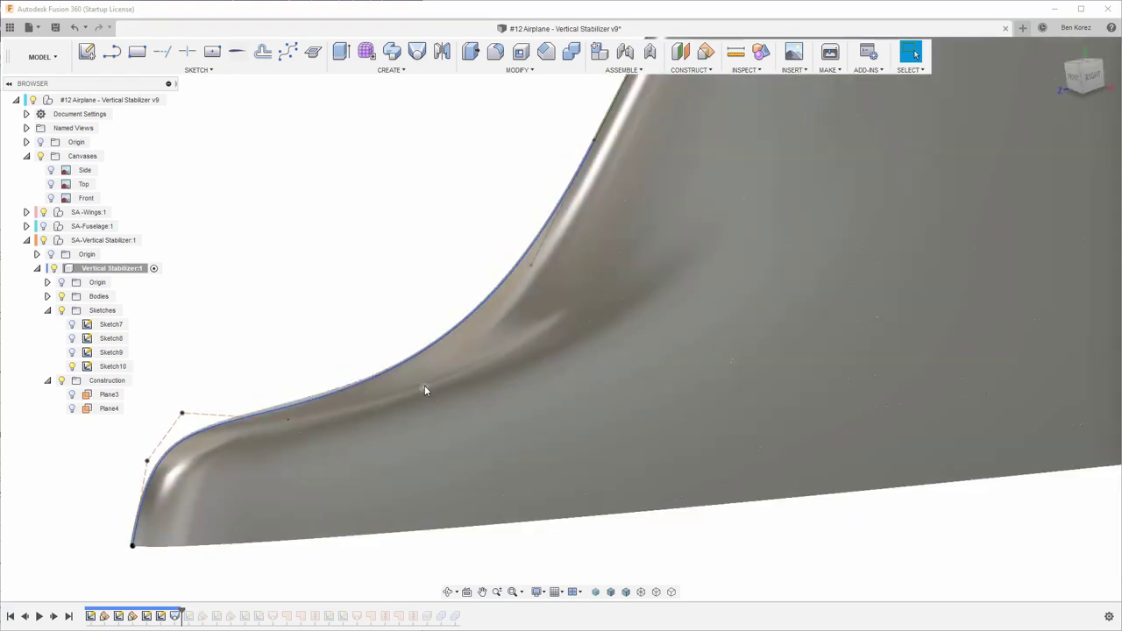
pyautogui.click(425, 386)
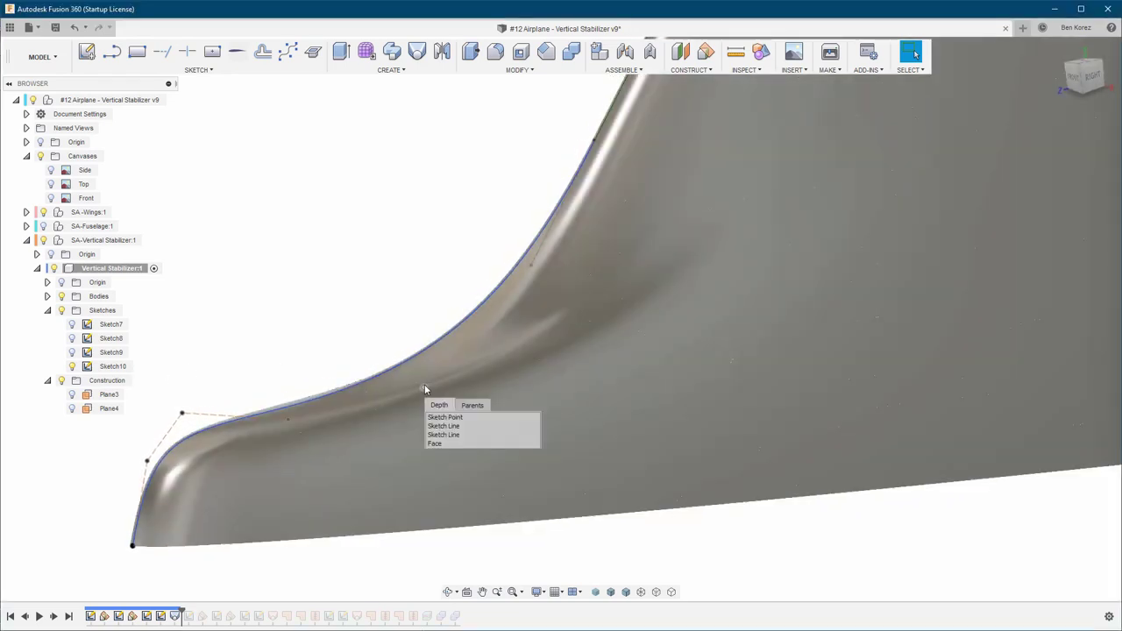
pyautogui.click(359, 284)
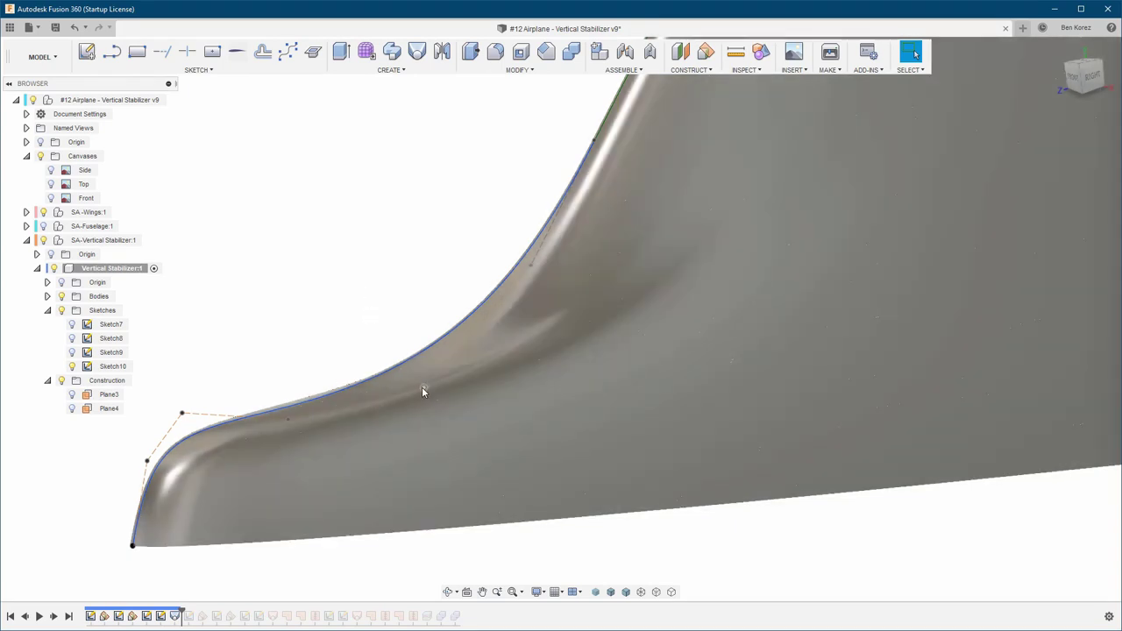
pyautogui.click(421, 380)
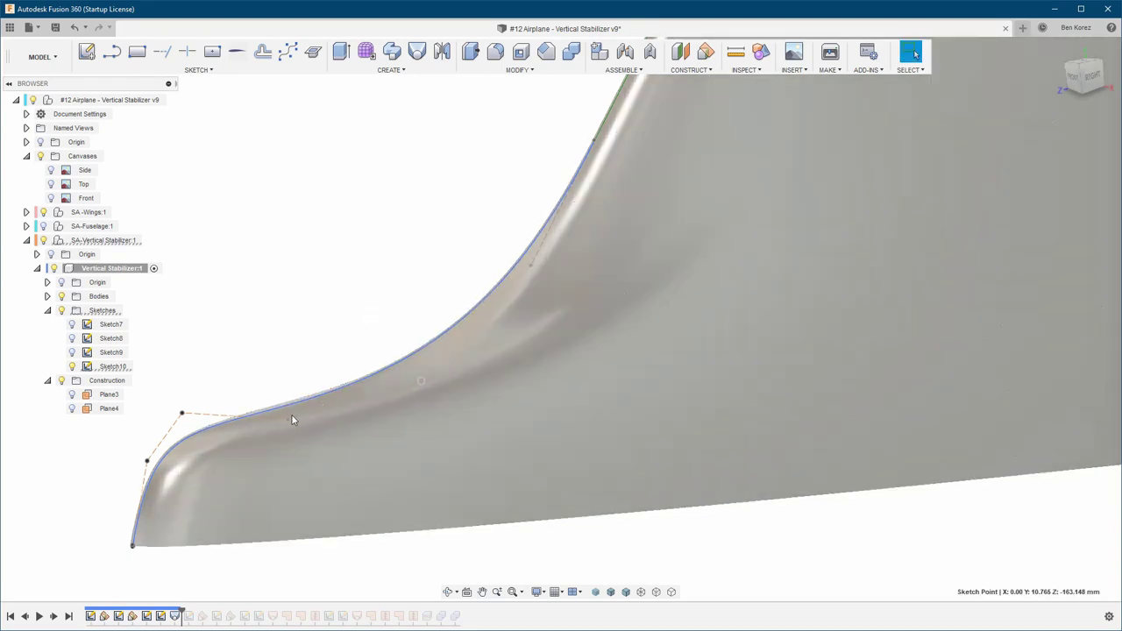
pyautogui.click(314, 412)
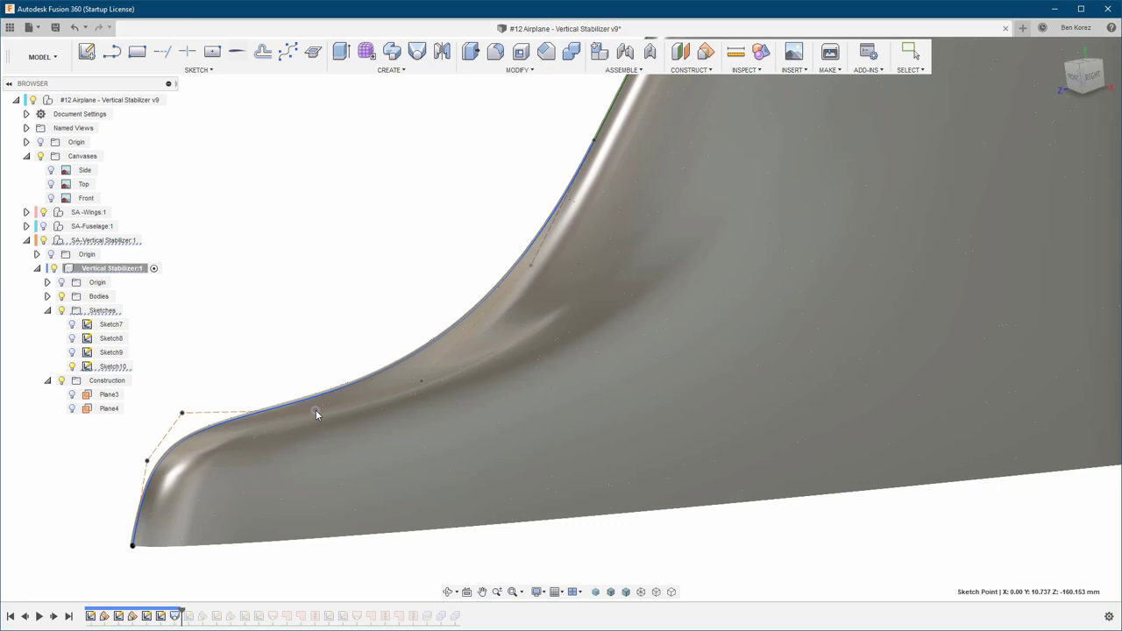
pyautogui.moveTo(316, 409); pyautogui.dragTo(316, 406)
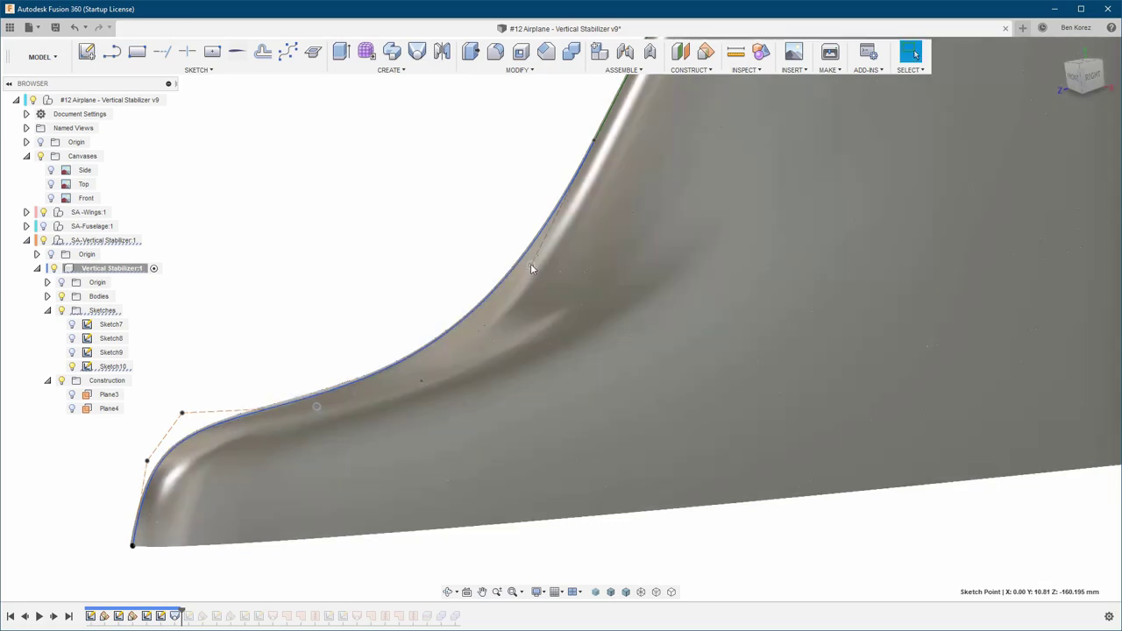
# Refine the leading-edge spline in Sketch10 by raising its upper, middle and front root control points slightly
pyautogui.click(523, 275)
pyautogui.moveTo(516, 285); pyautogui.dragTo(519, 257)
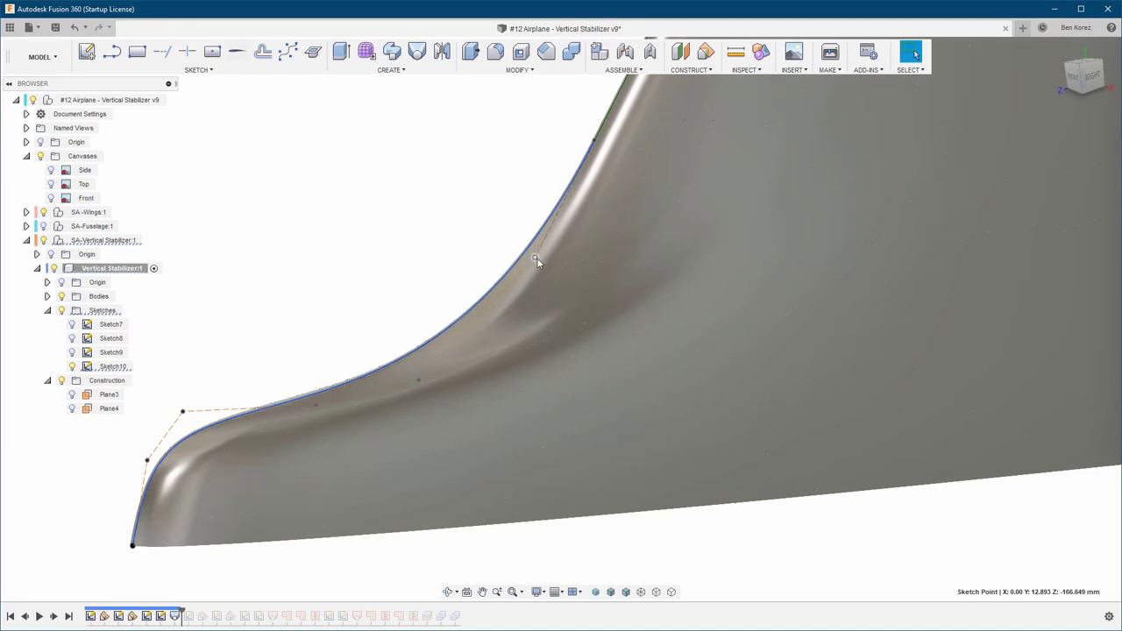
pyautogui.moveTo(529, 261)
pyautogui.mouseDown()
pyautogui.moveTo(415, 387)
pyautogui.moveTo(419, 368)
pyautogui.mouseUp()
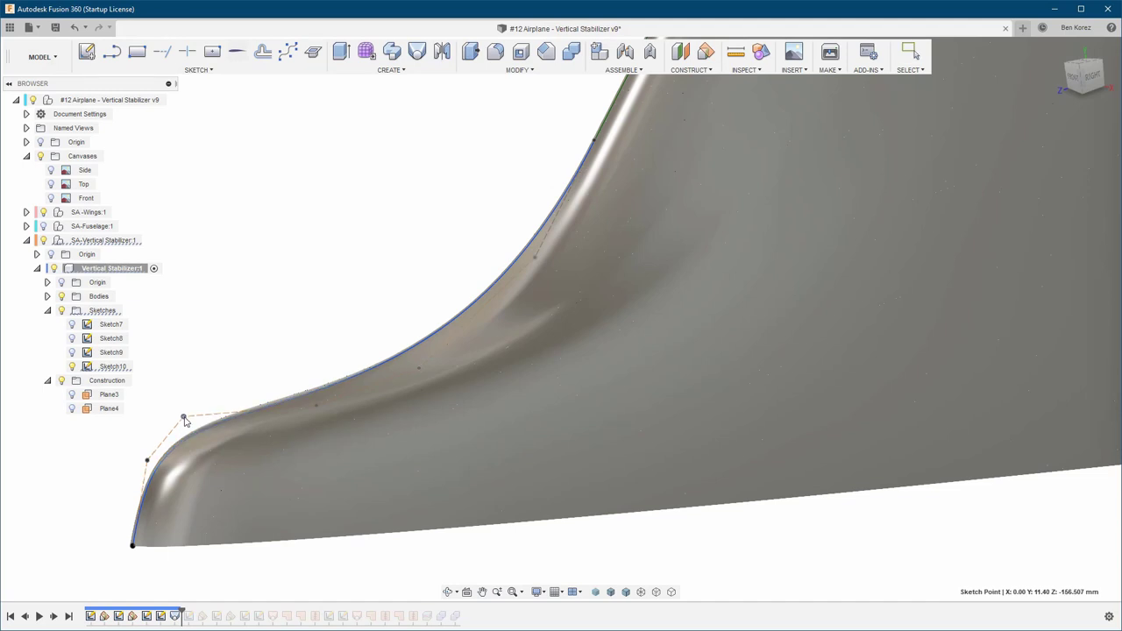
pyautogui.moveTo(185, 422); pyautogui.dragTo(182, 411)
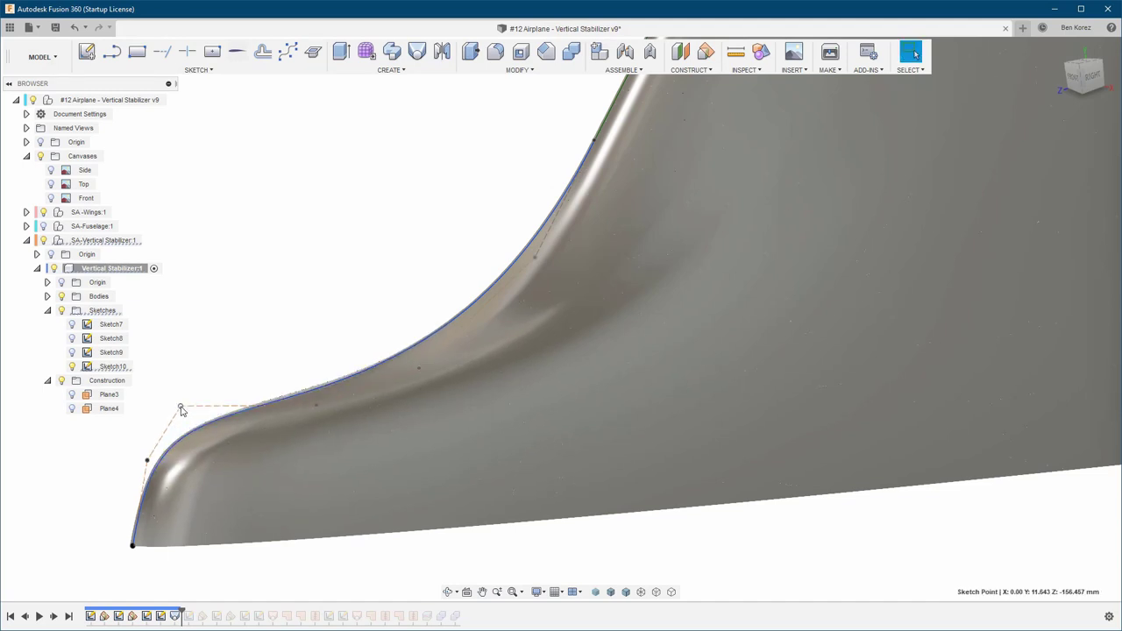
# Delete the solid loft of the vertical stabilizer
pyautogui.keyDown('shift'); pyautogui.moveTo(182, 412); pyautogui.dragTo(595, 323, button='middle'); pyautogui.keyUp('shift')
pyautogui.scroll(-3, 596, 322)
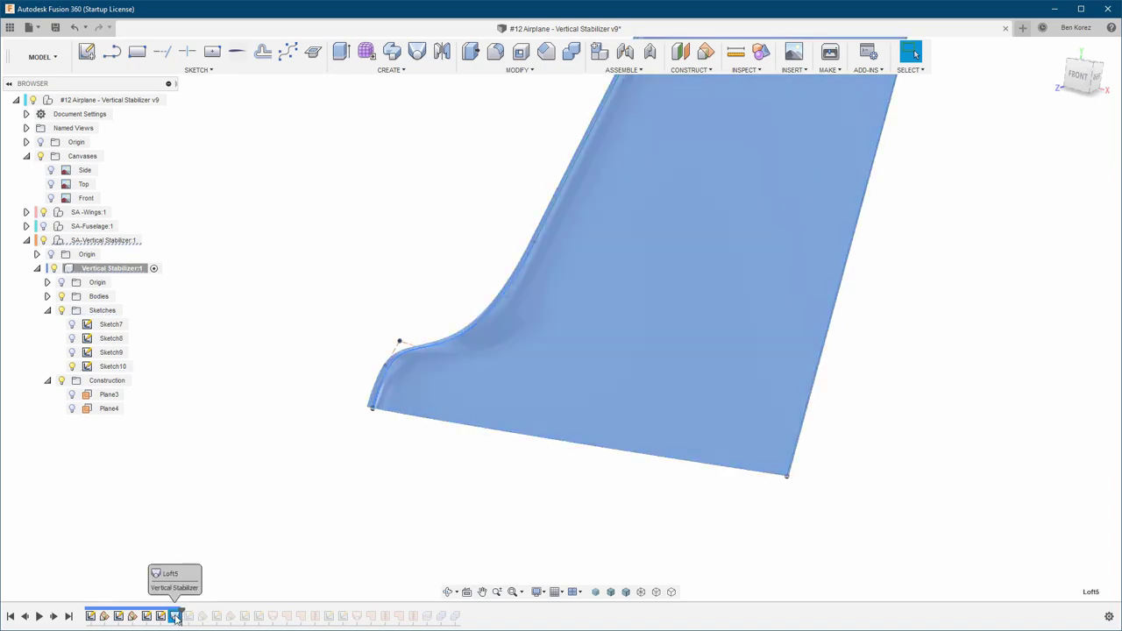
pyautogui.press('Delete')
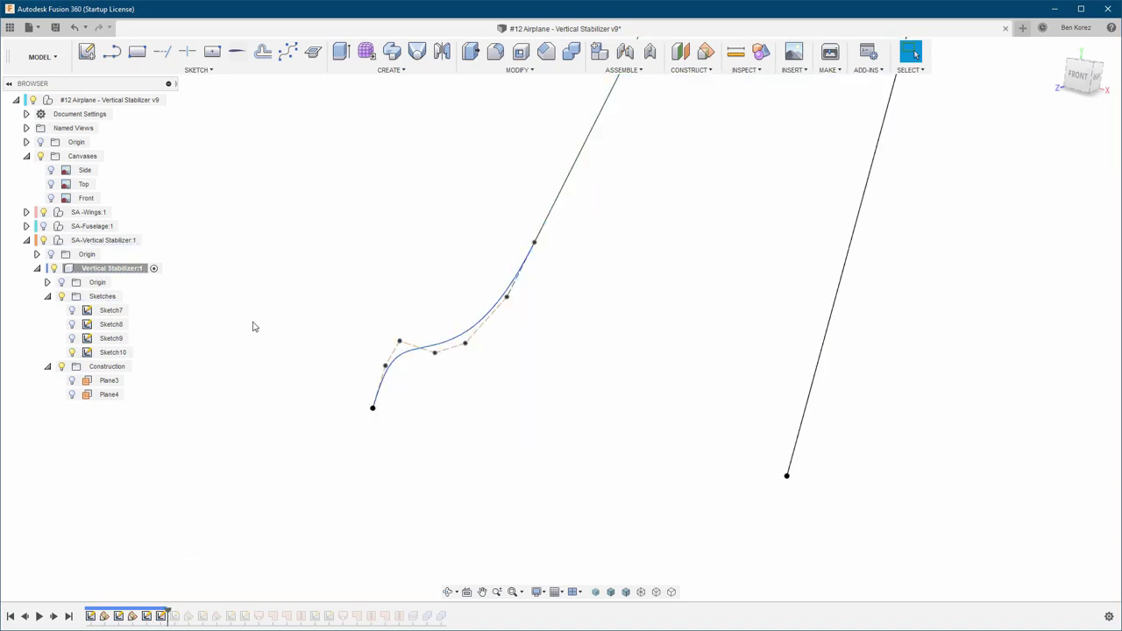
# Show the airfoil sketches Sketch8 and Sketch9 and switch to the Patch workspace
pyautogui.click(72, 340)
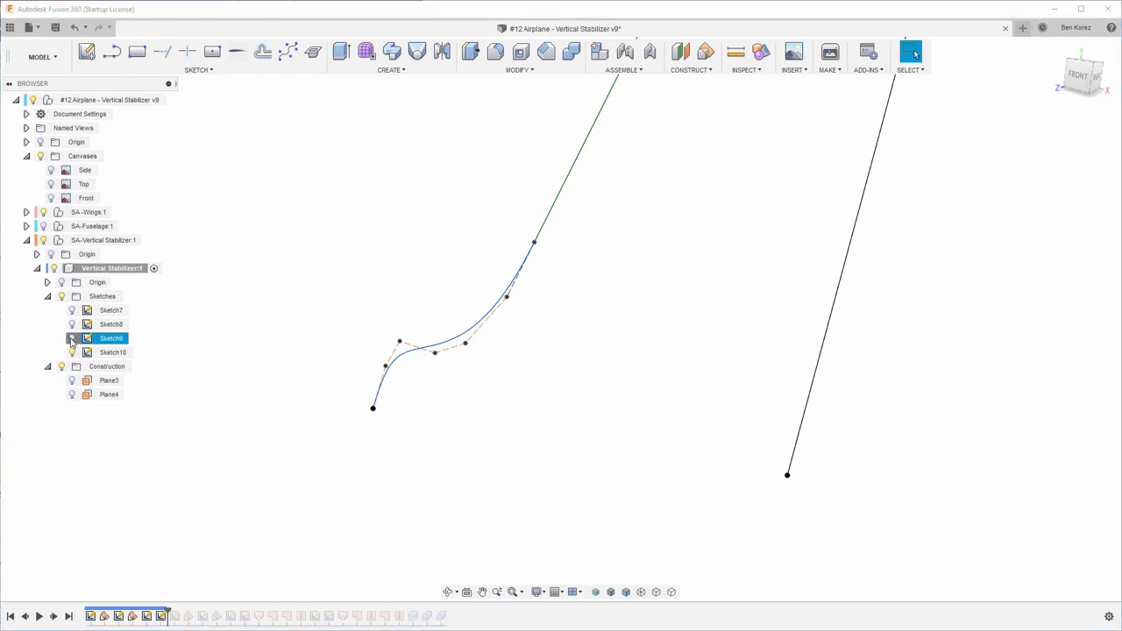
pyautogui.click(42, 57)
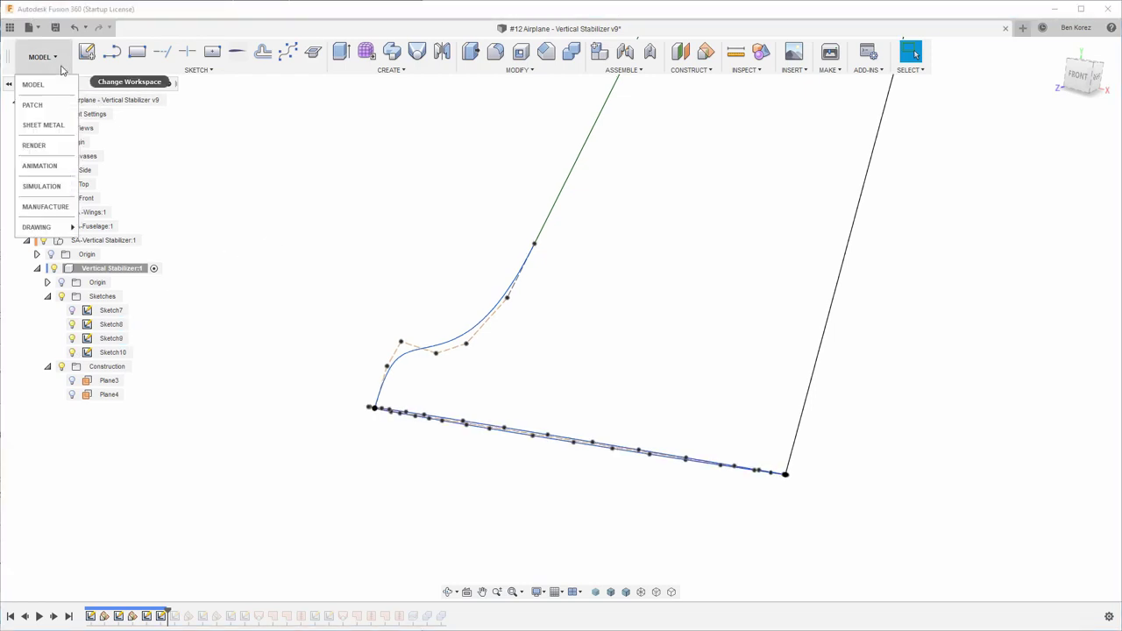
pyautogui.click(35, 103)
pyautogui.click(325, 206)
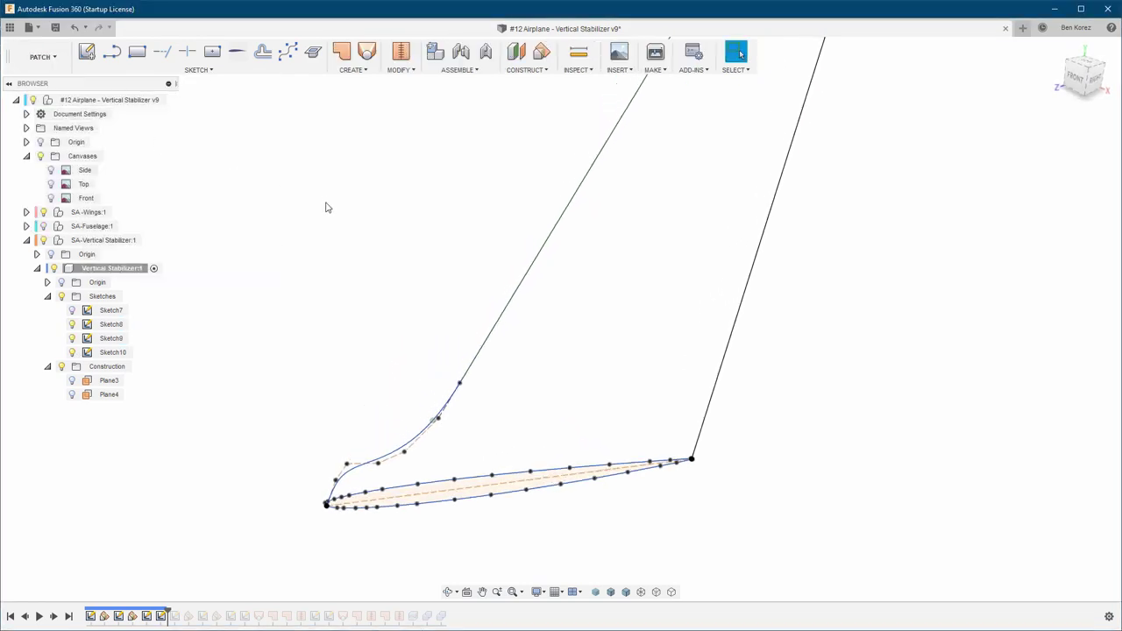
# Start a surface Loft and select the tip airfoil outline, including its short trailing-edge segments, as the first profile
pyautogui.click(366, 53)
pyautogui.scroll(5, 574, 85)
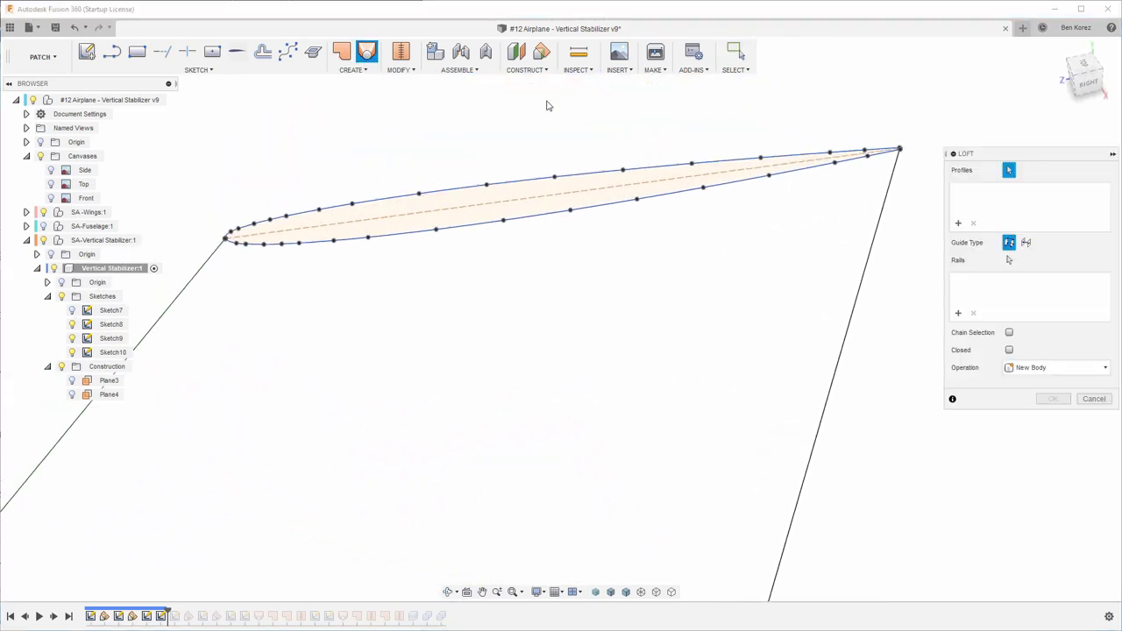
pyautogui.click(480, 241)
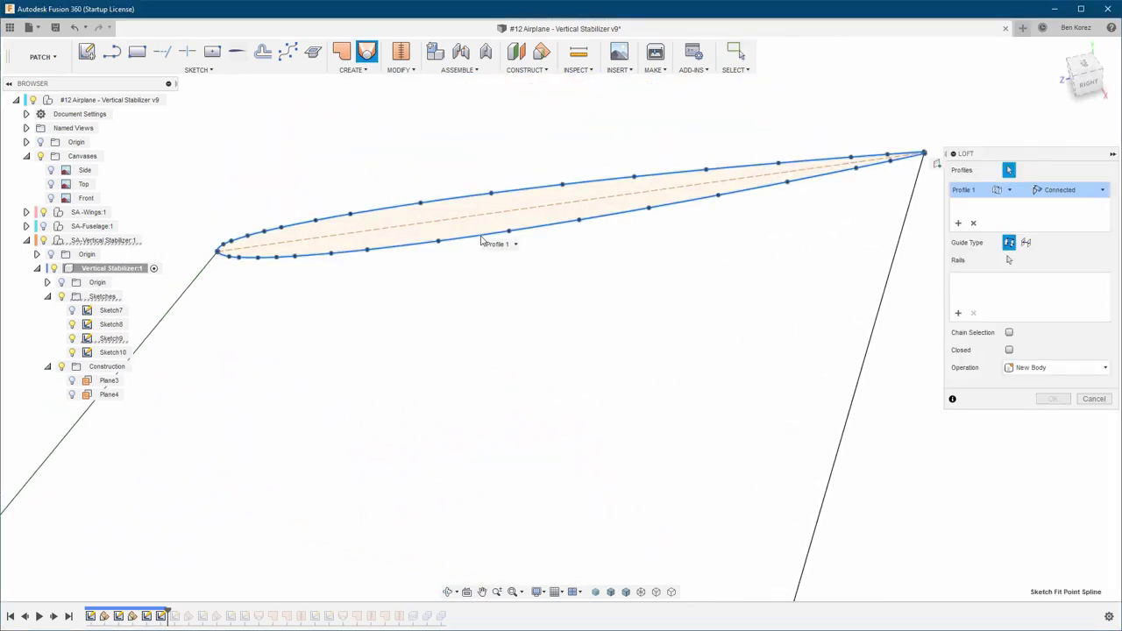
pyautogui.scroll(3, 675, 288)
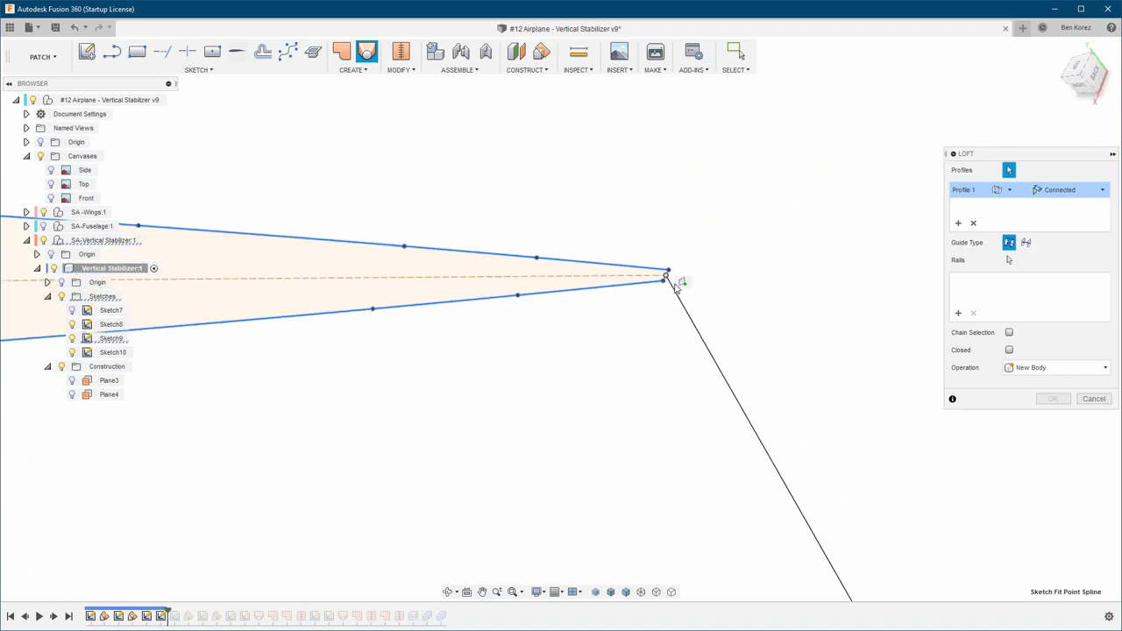
pyautogui.keyDown('shift'); pyautogui.moveTo(648, 294); pyautogui.dragTo(683, 304, button='middle'); pyautogui.keyUp('shift')
pyautogui.scroll(3, 685, 296)
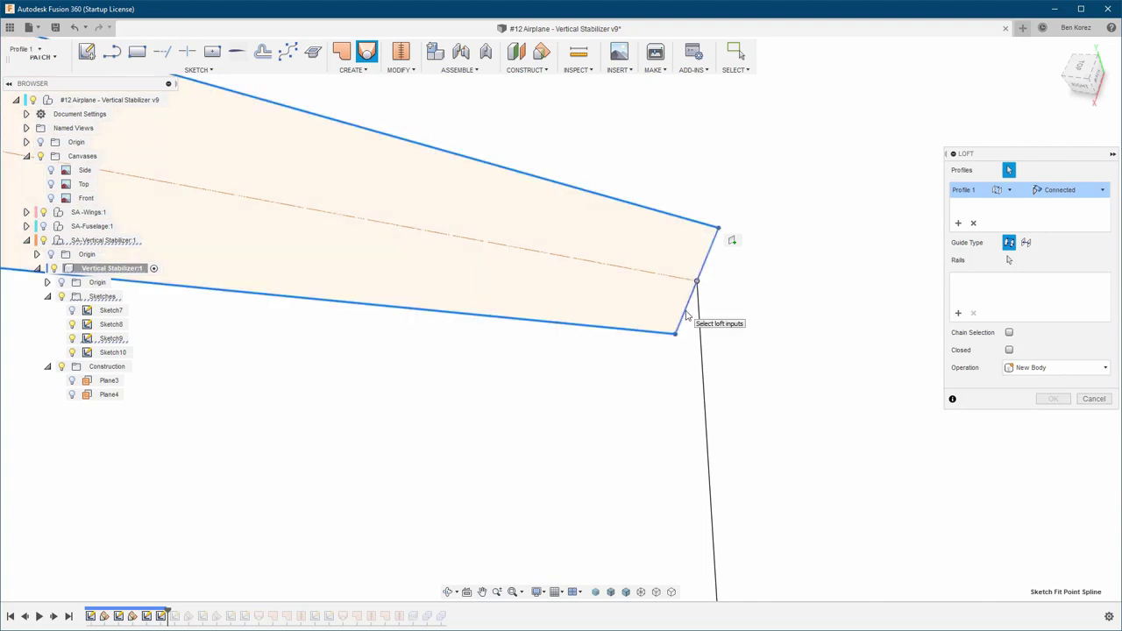
pyautogui.keyDown('shift'); pyautogui.moveTo(752, 196); pyautogui.dragTo(908, 210, button='middle'); pyautogui.keyUp('shift')
pyautogui.click(957, 227)
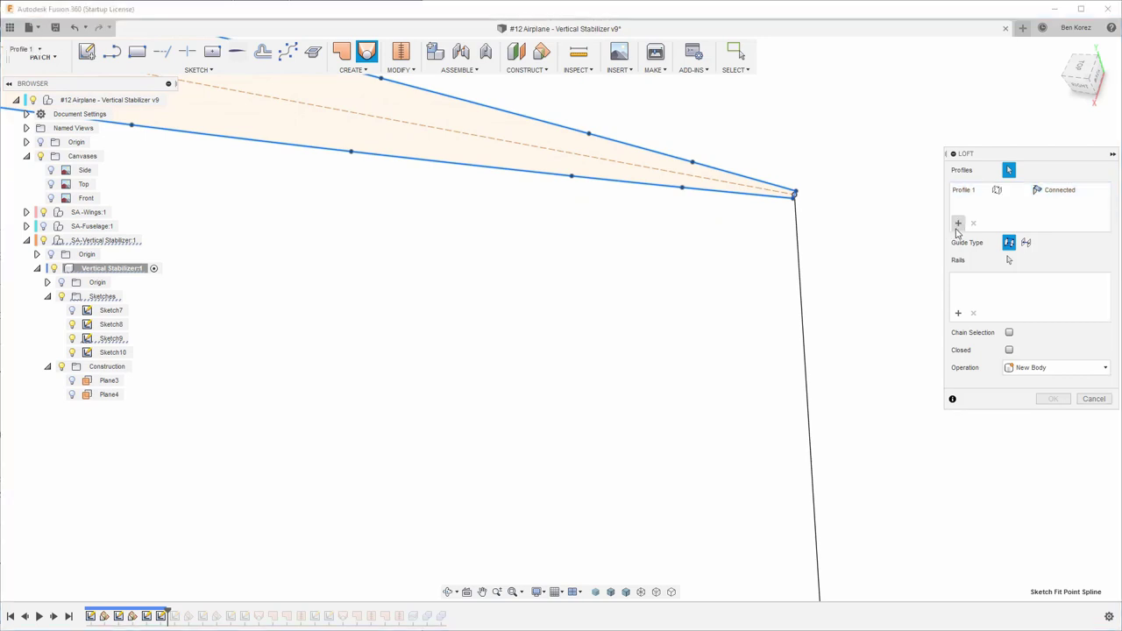
# Select the root airfoil outline, including its short trailing-edge segments, as the second loft profile
pyautogui.keyDown('shift'); pyautogui.moveTo(907, 232); pyautogui.dragTo(465, 365, button='middle'); pyautogui.keyUp('shift')
pyautogui.scroll(2, 456, 371)
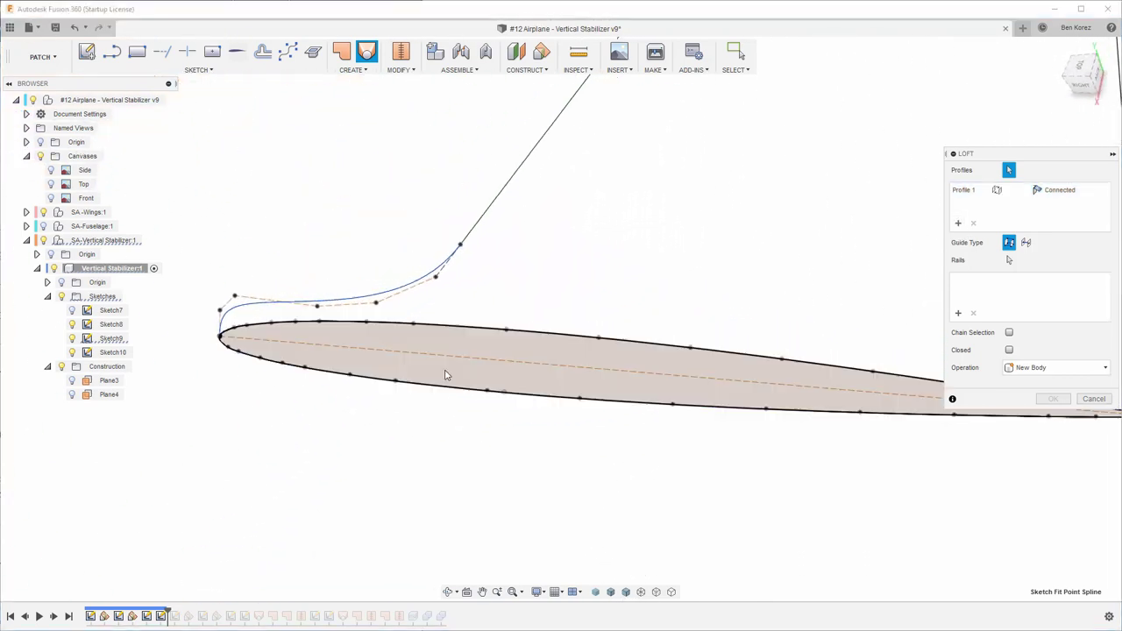
pyautogui.click(402, 413)
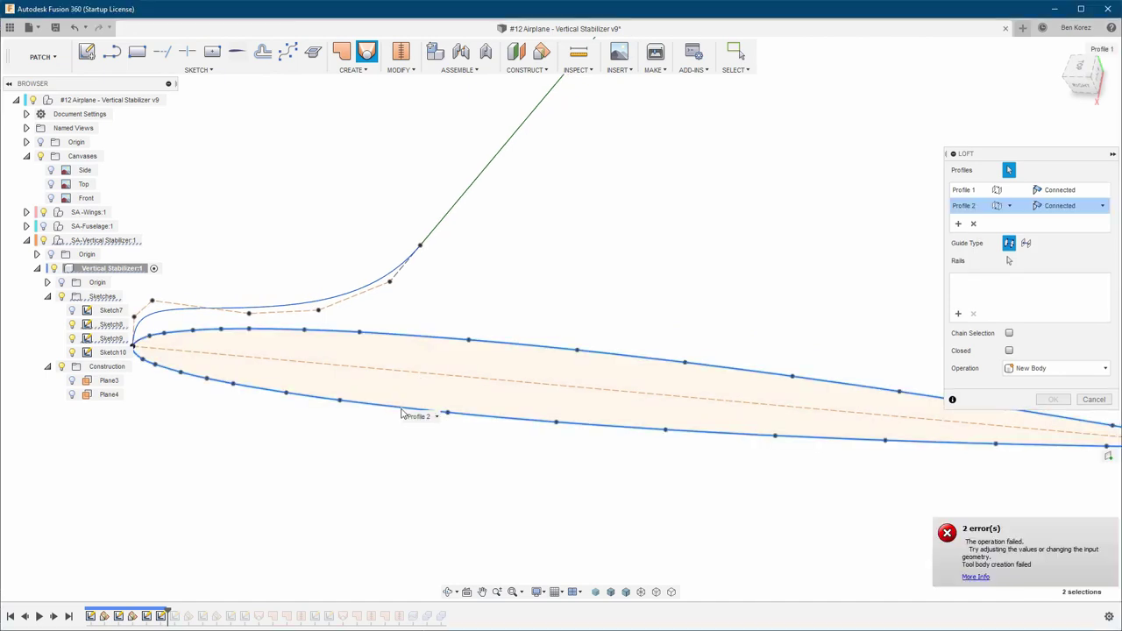
pyautogui.moveTo(402, 409); pyautogui.dragTo(394, 409, button='middle')
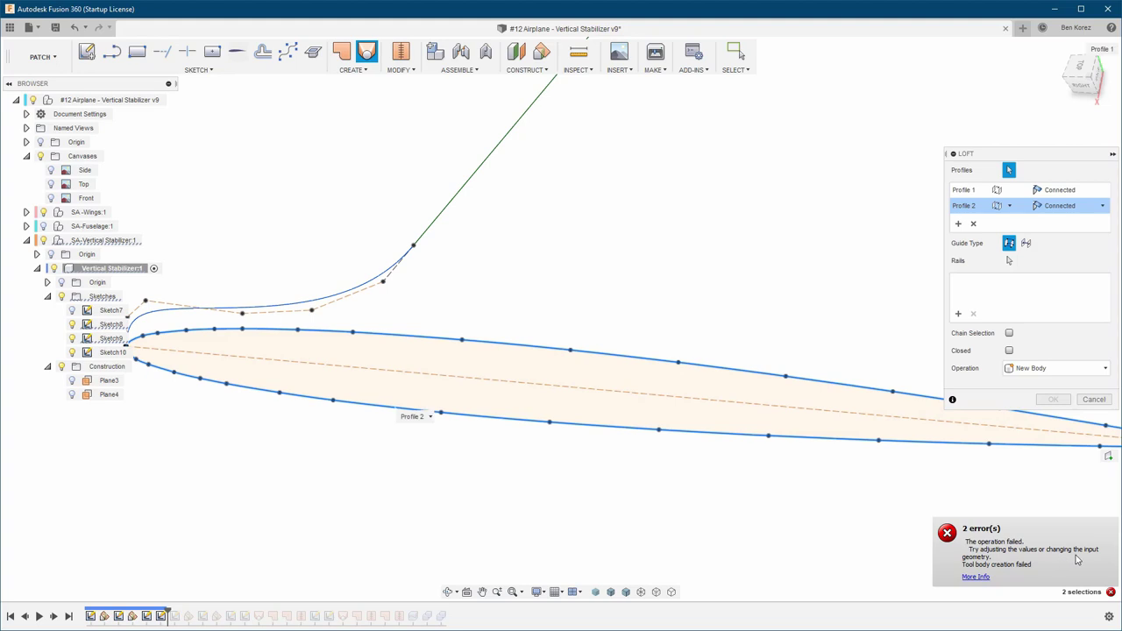
pyautogui.scroll(-3, 920, 491)
pyautogui.scroll(6, 771, 428)
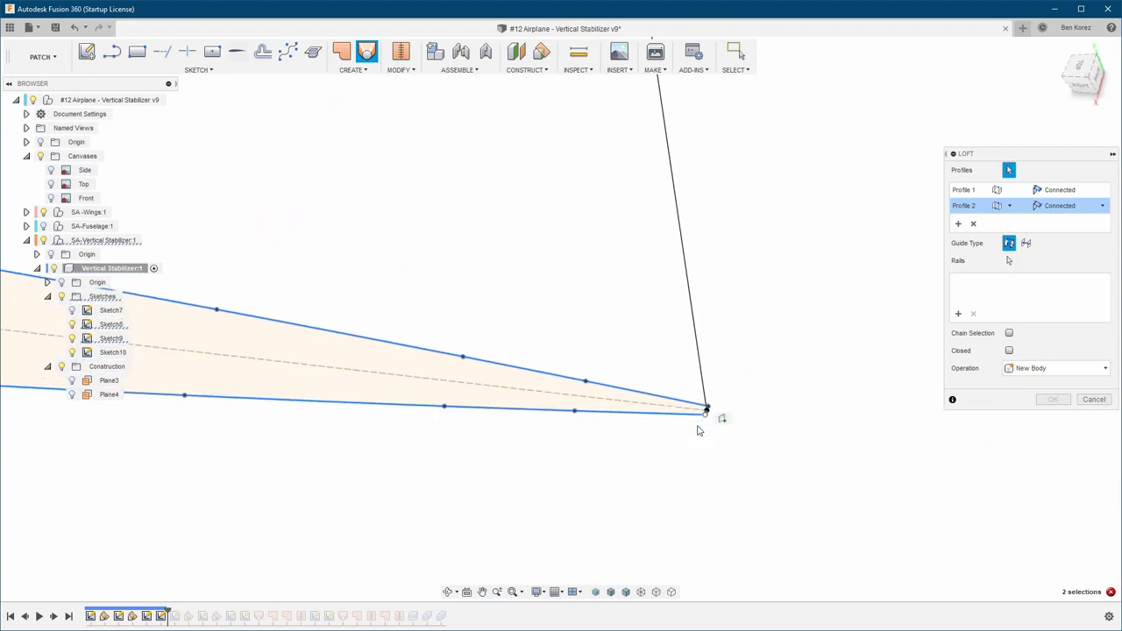
pyautogui.scroll(4, 700, 429)
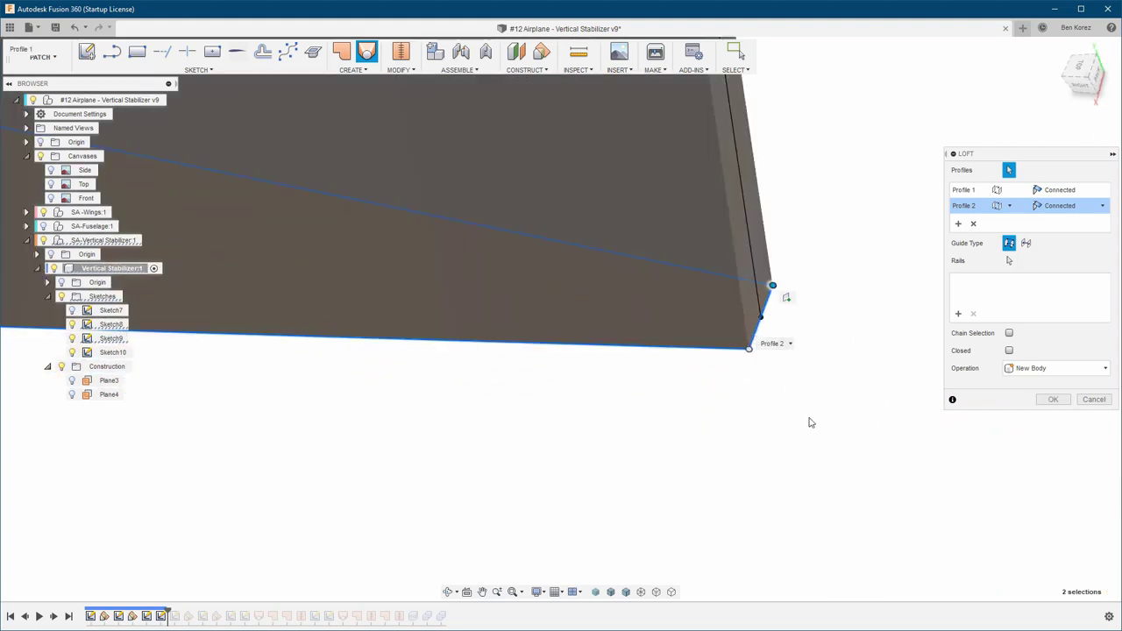
pyautogui.scroll(-5, 811, 423)
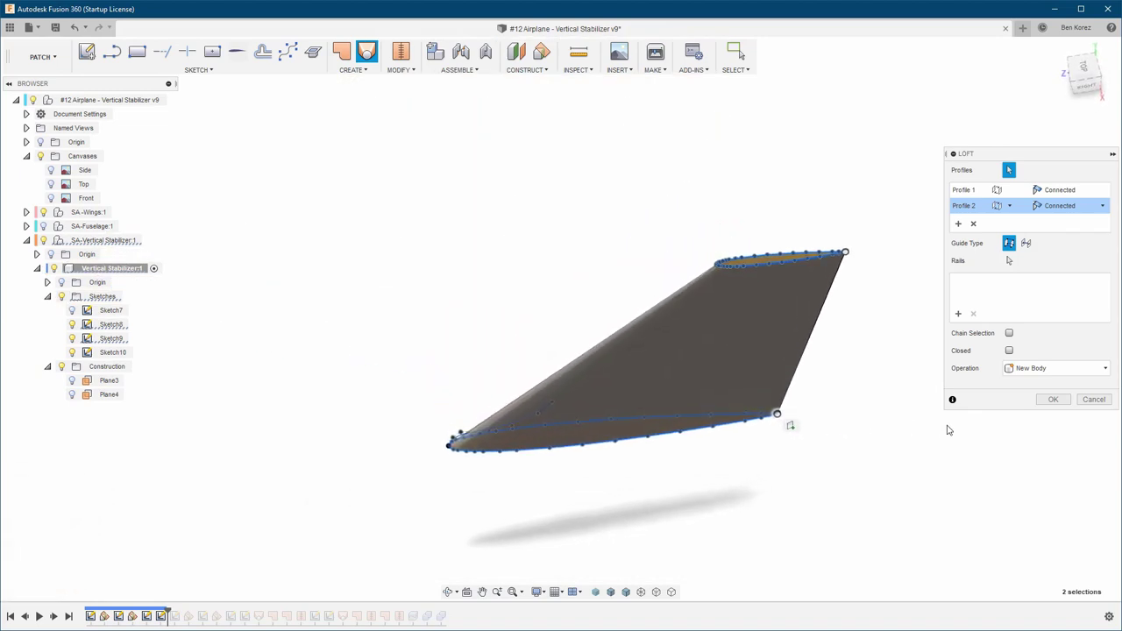
# Add the straight trailing edge and the curved leading edge as the two loft rails, and create the loft as a new body
pyautogui.click(1008, 261)
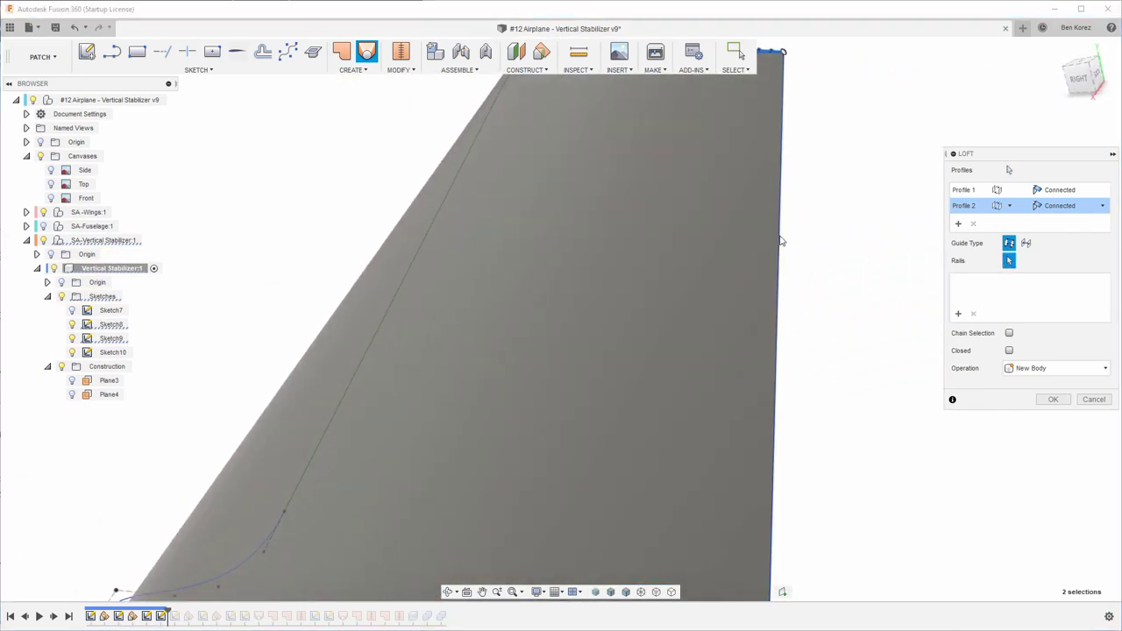
pyautogui.click(782, 241)
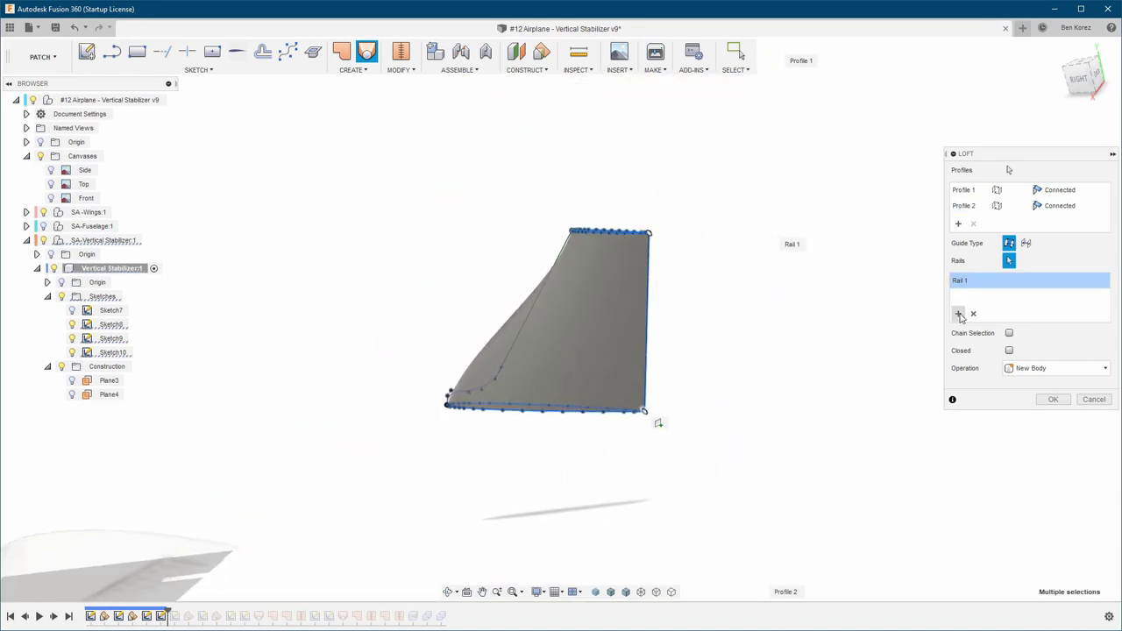
pyautogui.scroll(5, 535, 317)
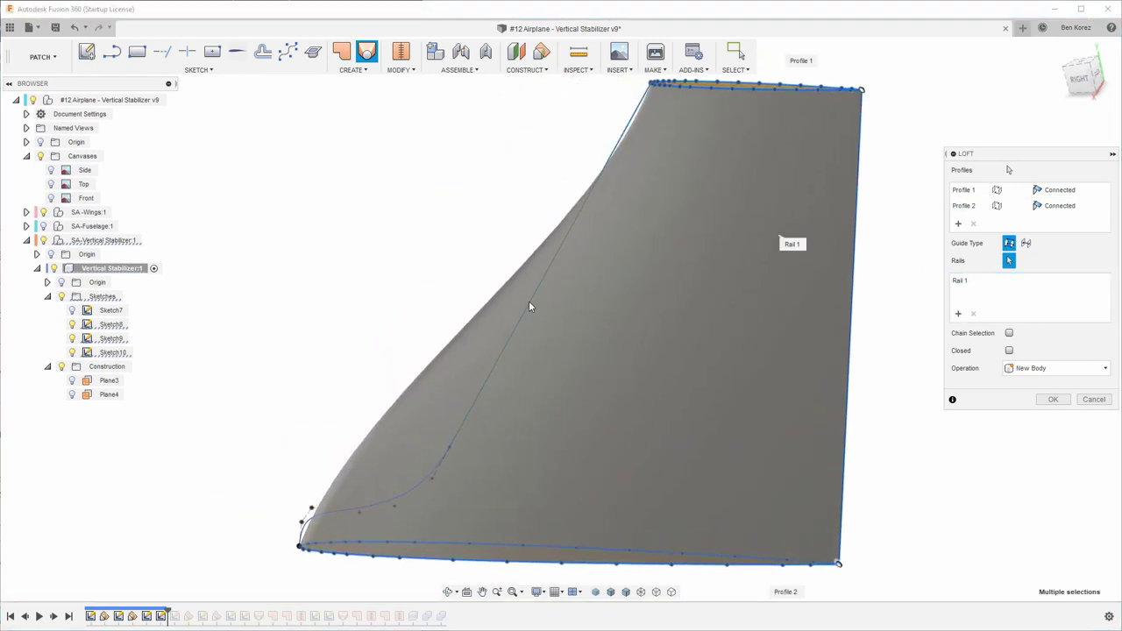
pyautogui.click(530, 306)
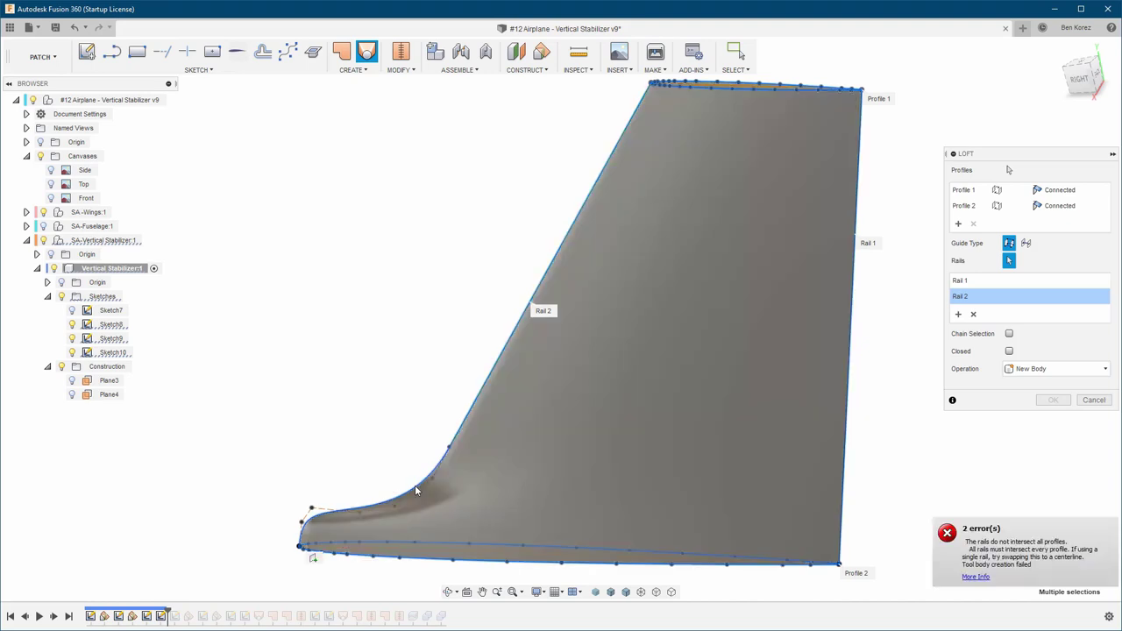
pyautogui.keyDown('shift'); pyautogui.moveTo(415, 484); pyautogui.dragTo(1054, 405, button='middle'); pyautogui.keyUp('shift')
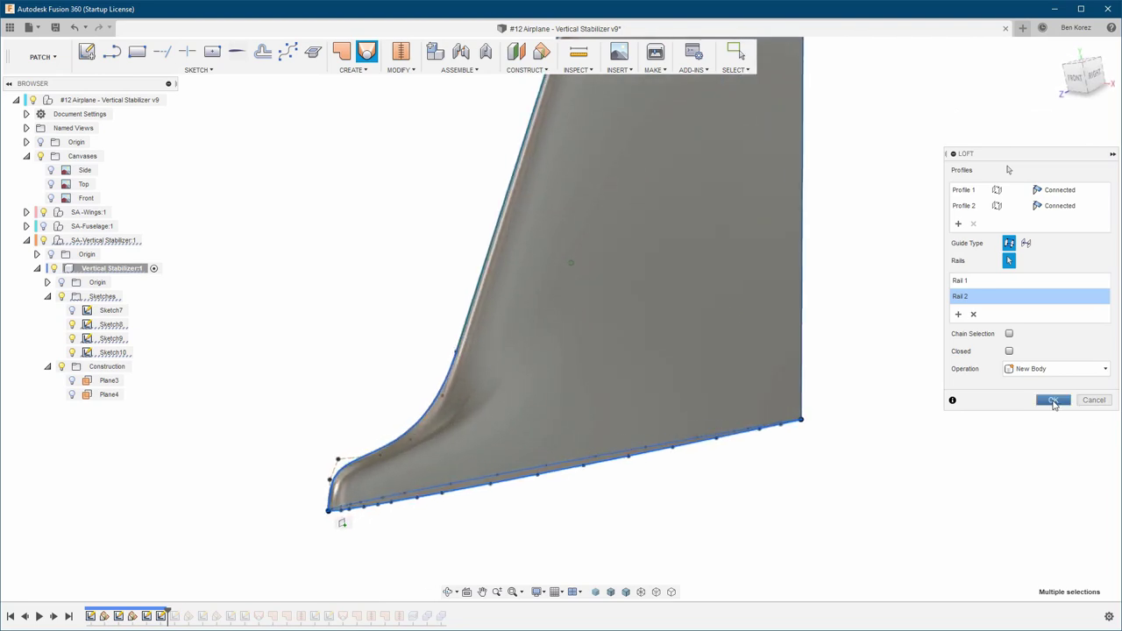
pyautogui.click(1054, 402)
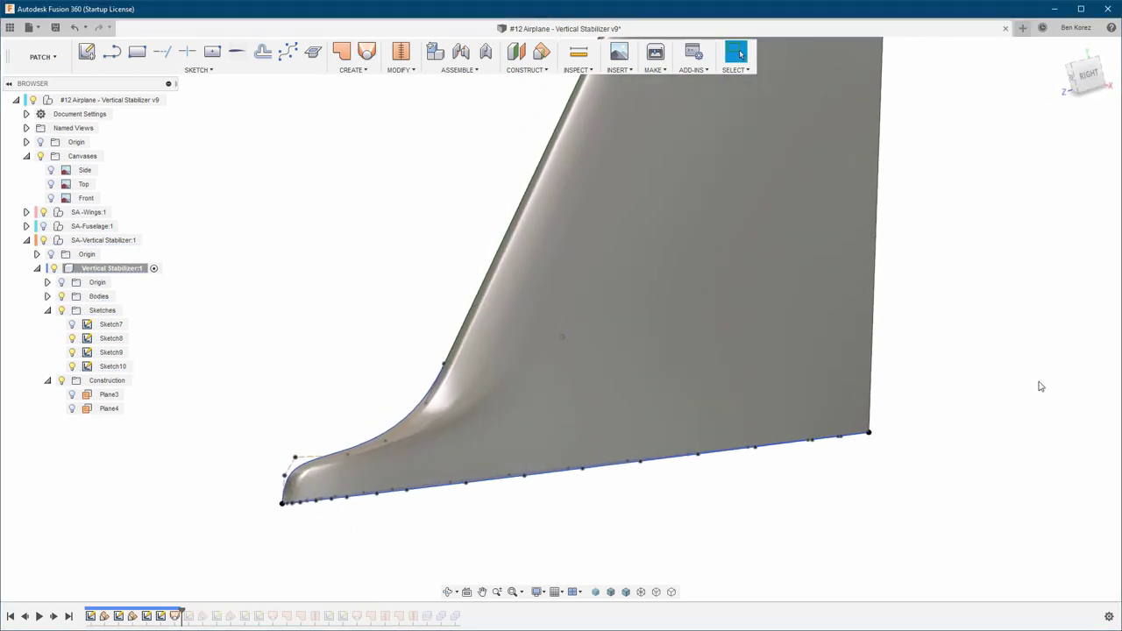
# Reshape the lower leading-edge curve by moving its spline control points in the right view, using the Side canvas as reference
pyautogui.click(1087, 77)
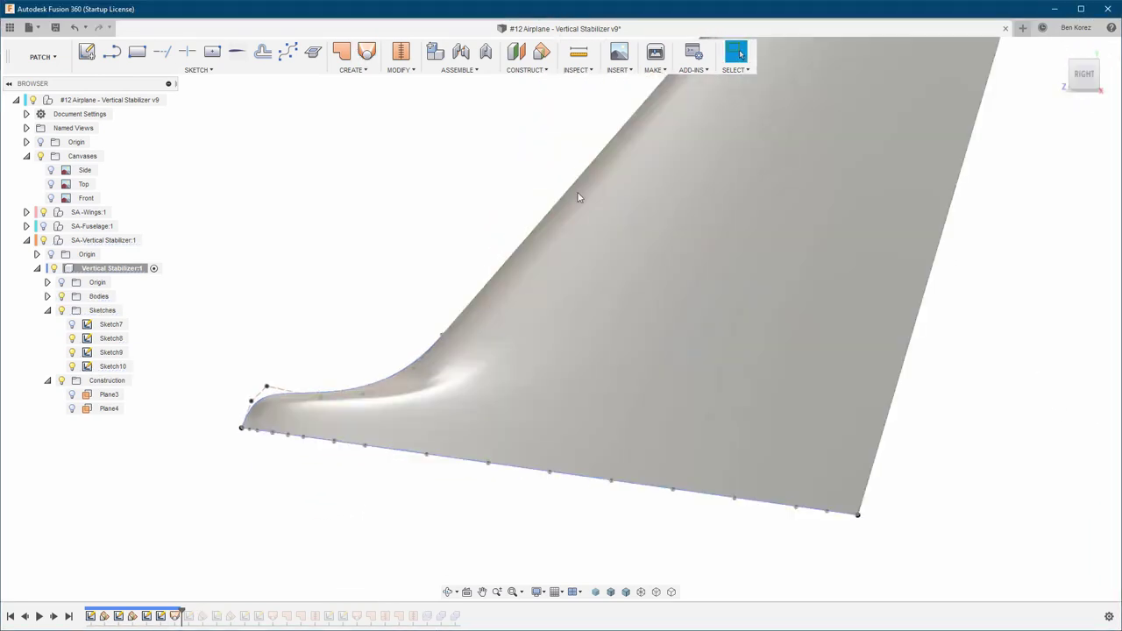
pyautogui.scroll(5, 386, 361)
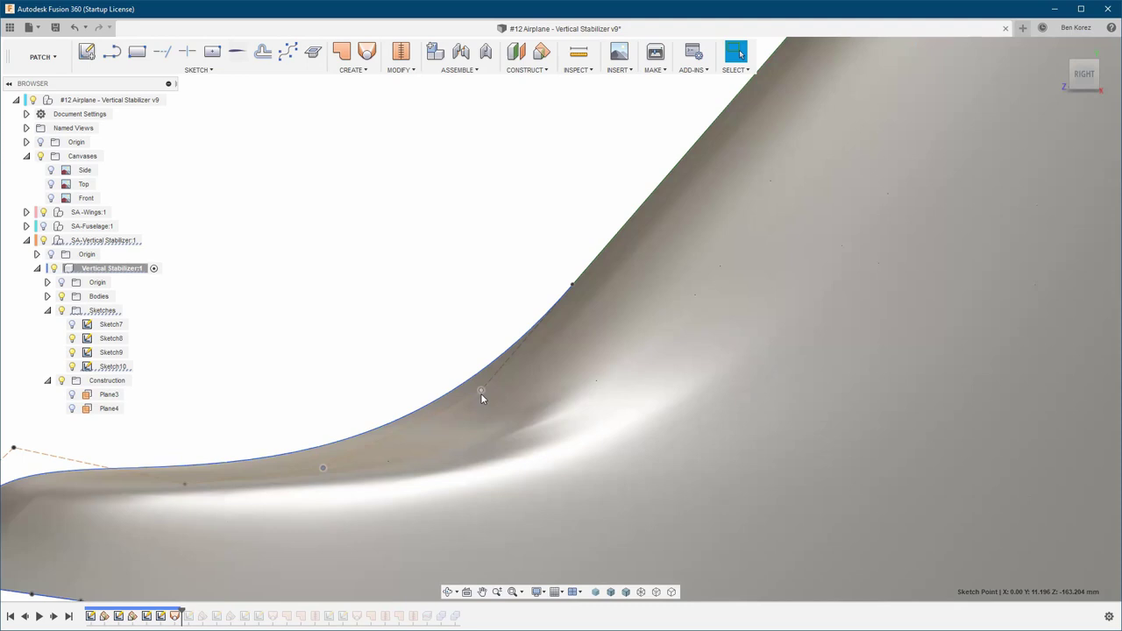
pyautogui.moveTo(480, 392); pyautogui.dragTo(474, 399)
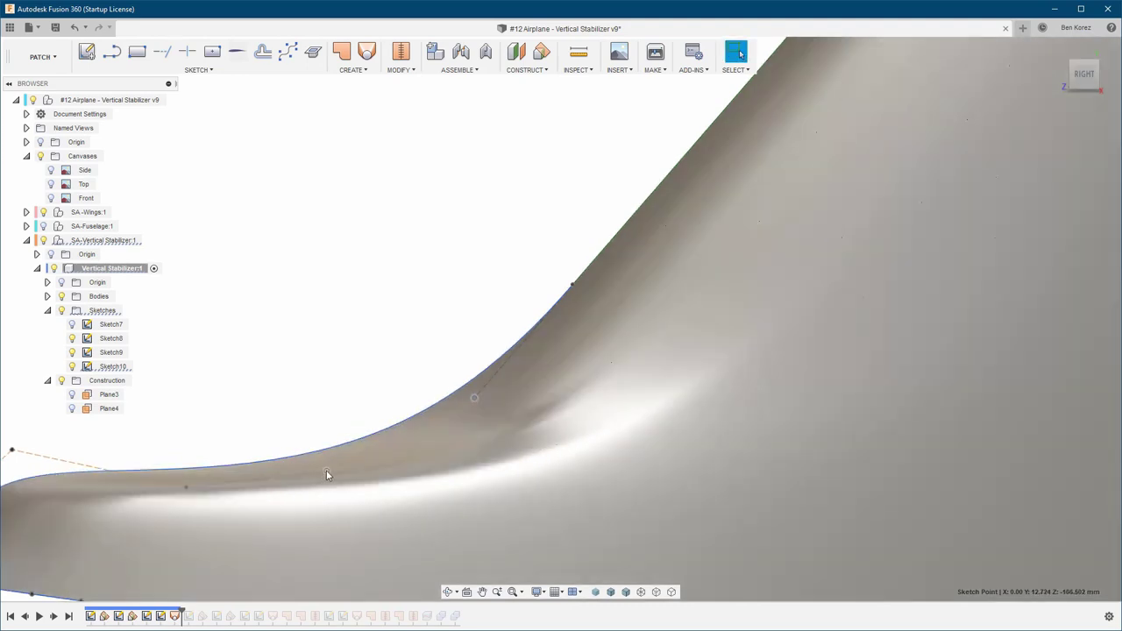
pyautogui.moveTo(327, 465); pyautogui.dragTo(326, 456)
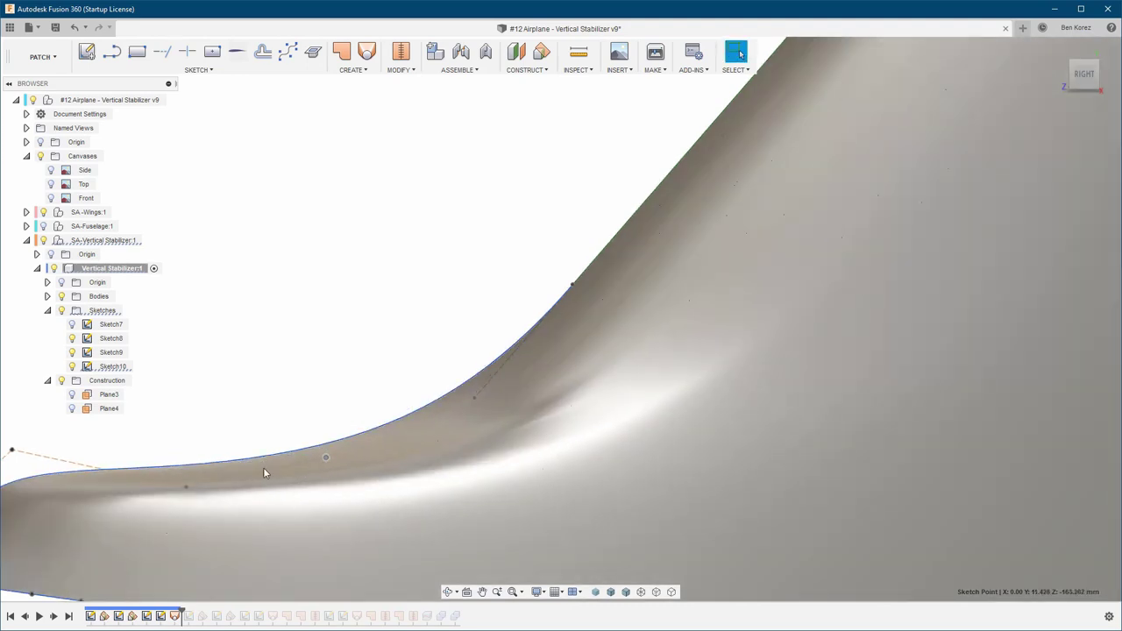
pyautogui.moveTo(197, 473); pyautogui.dragTo(196, 471)
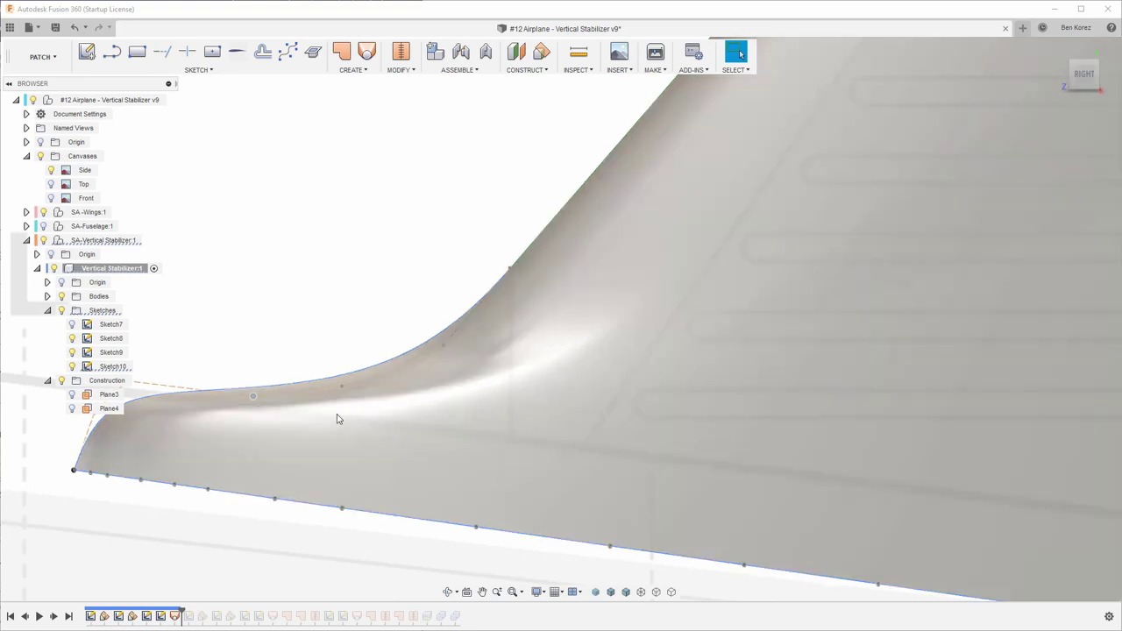
pyautogui.scroll(4, 347, 349)
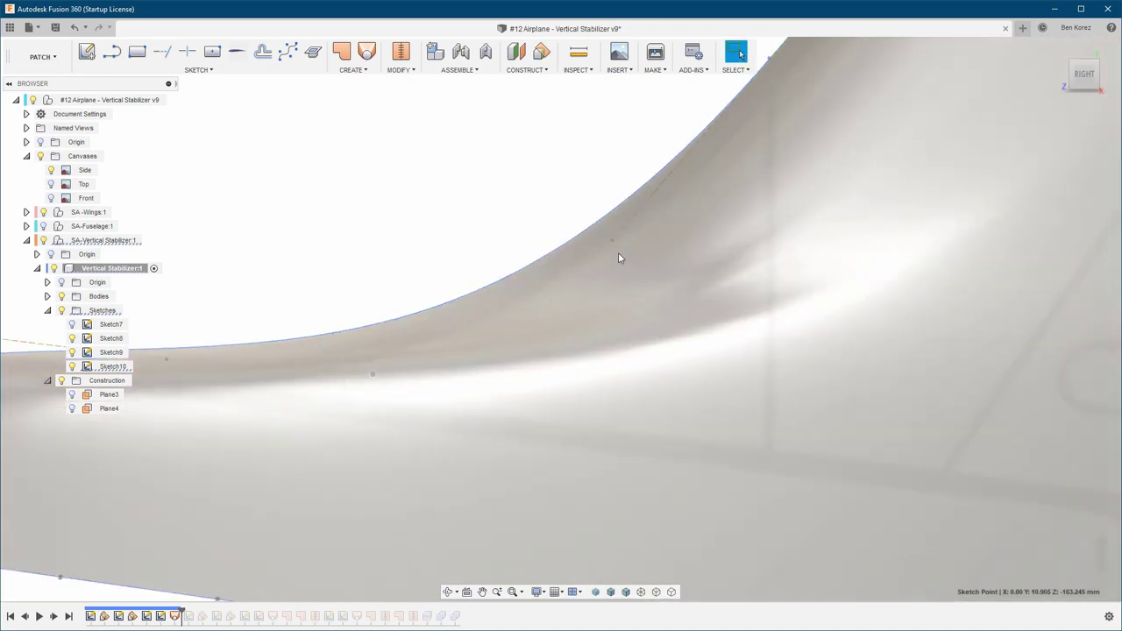
pyautogui.scroll(-2, 568, 265)
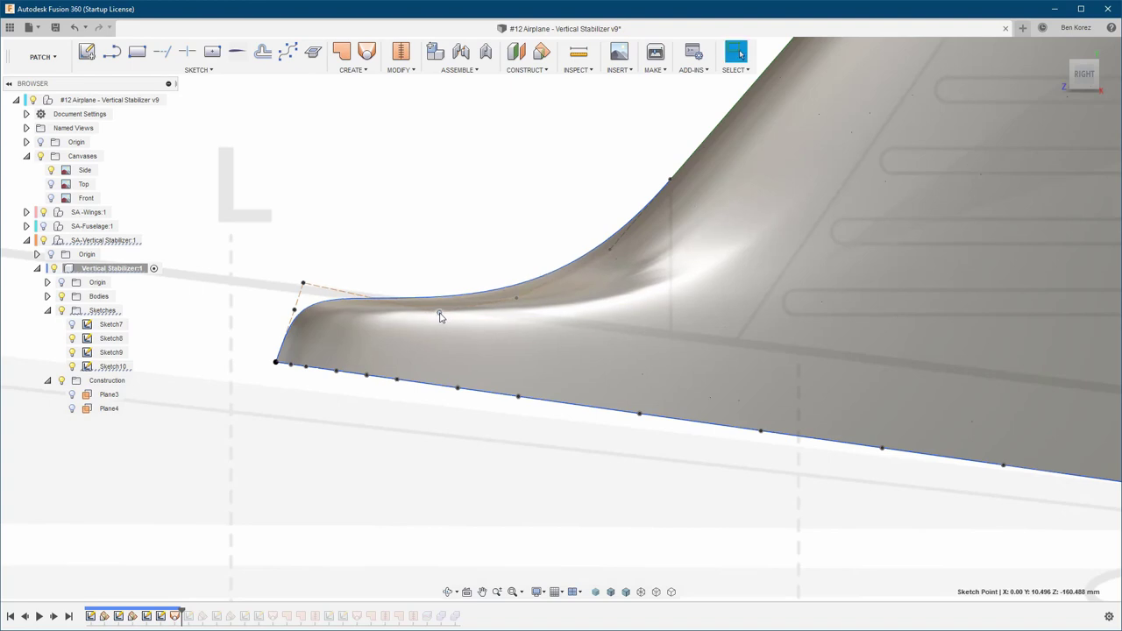
pyautogui.keyDown('shift'); pyautogui.moveTo(439, 313); pyautogui.dragTo(441, 319, button='middle'); pyautogui.keyUp('shift')
pyautogui.keyDown('shift'); pyautogui.moveTo(679, 233); pyautogui.dragTo(680, 231, button='middle'); pyautogui.keyUp('shift')
pyautogui.scroll(4, 681, 231)
pyautogui.scroll(-4, 681, 231)
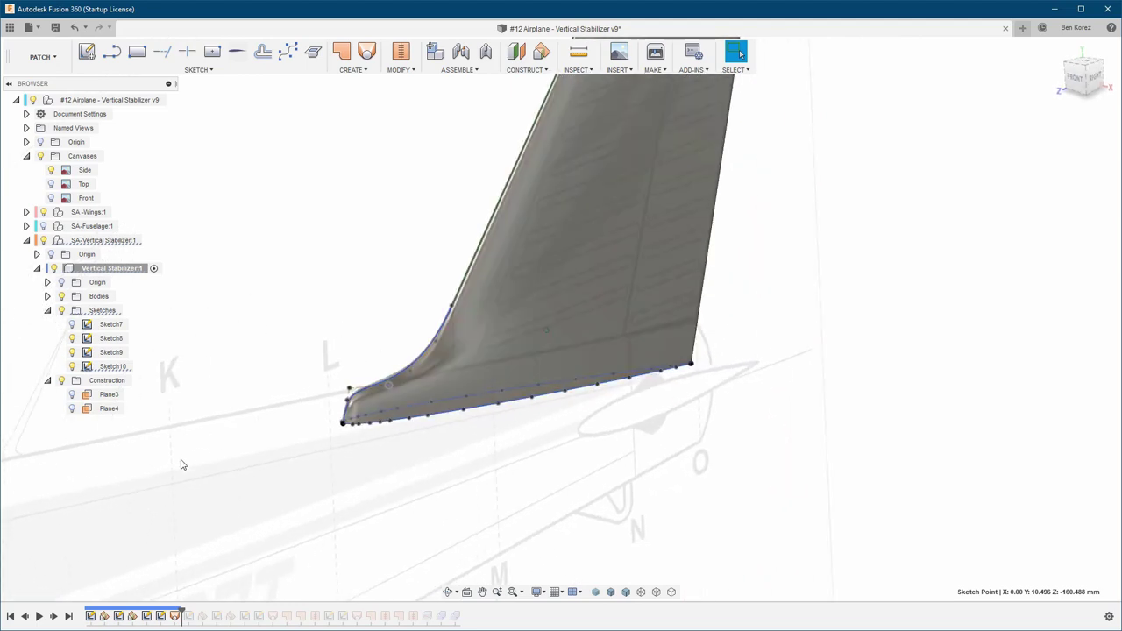
pyautogui.doubleClick(176, 615)
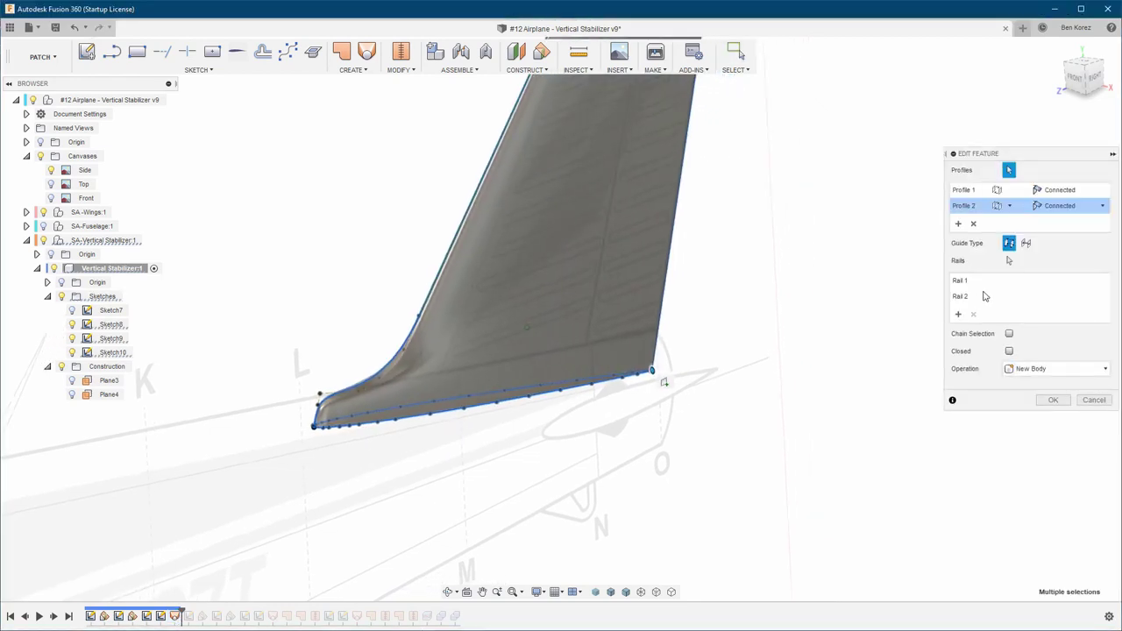
pyautogui.click(965, 190)
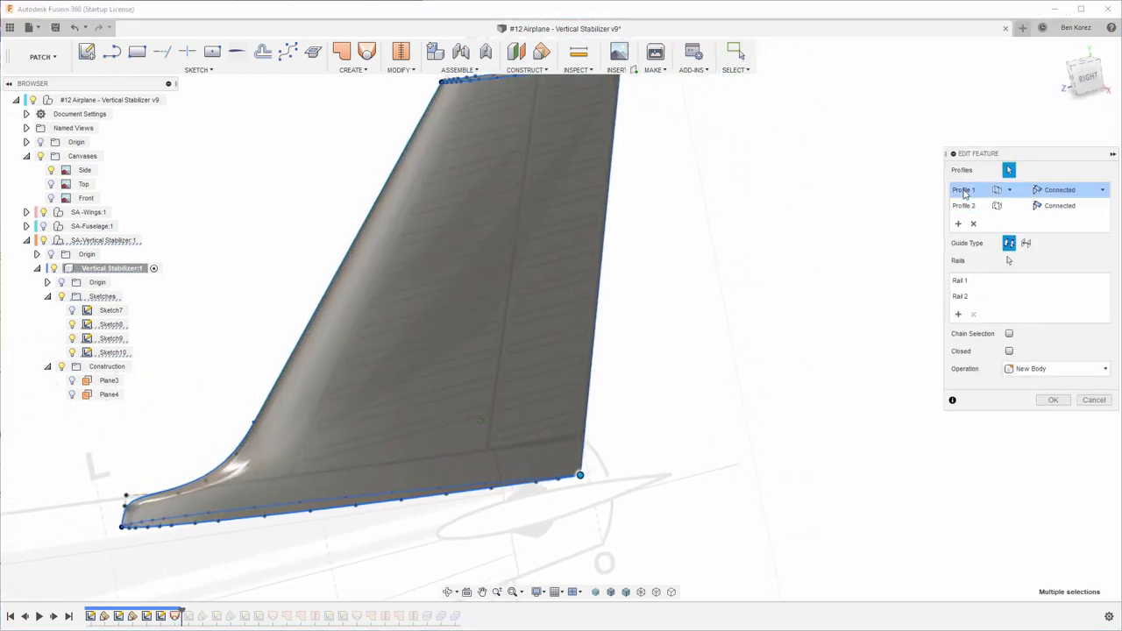
pyautogui.scroll(6, 561, 268)
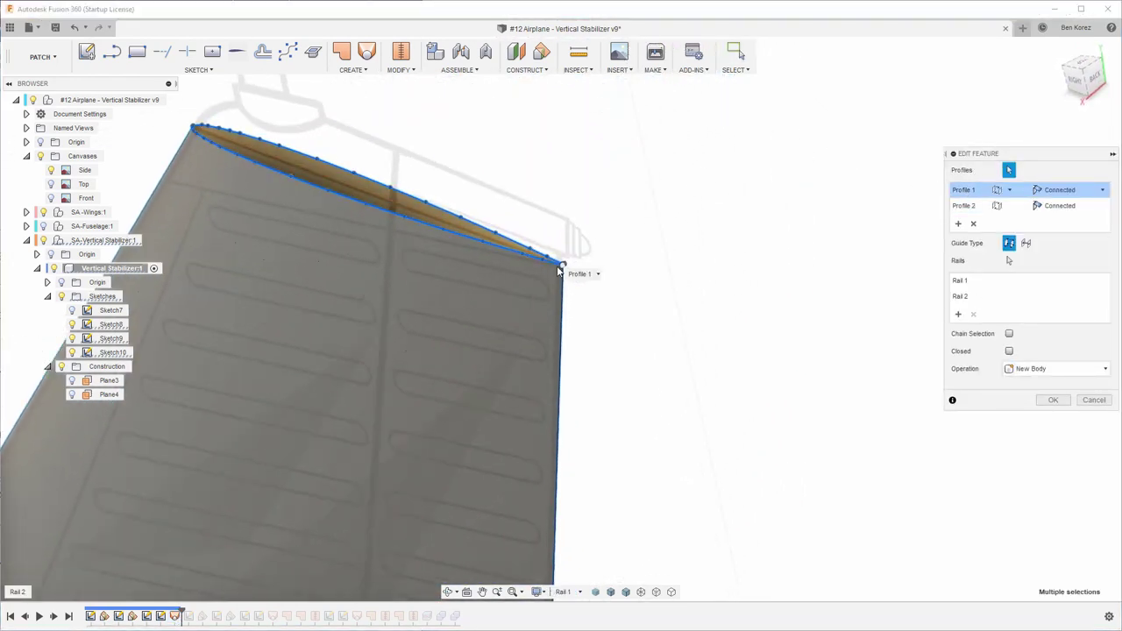
pyautogui.scroll(5, 591, 262)
pyautogui.click(634, 274)
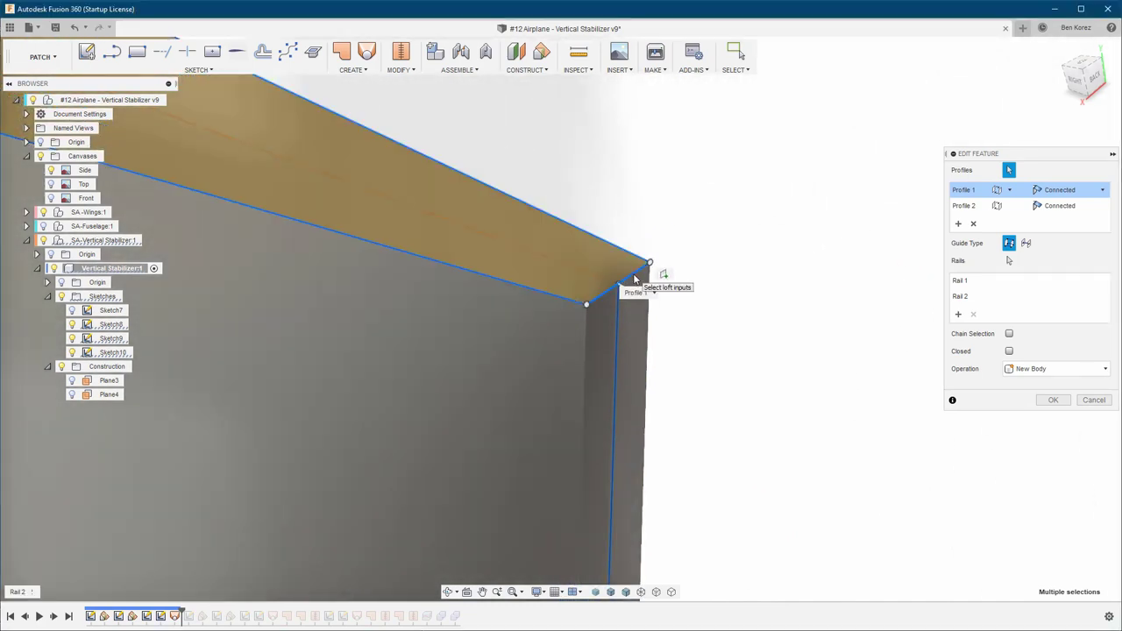
pyautogui.click(964, 206)
pyautogui.scroll(-5, 634, 181)
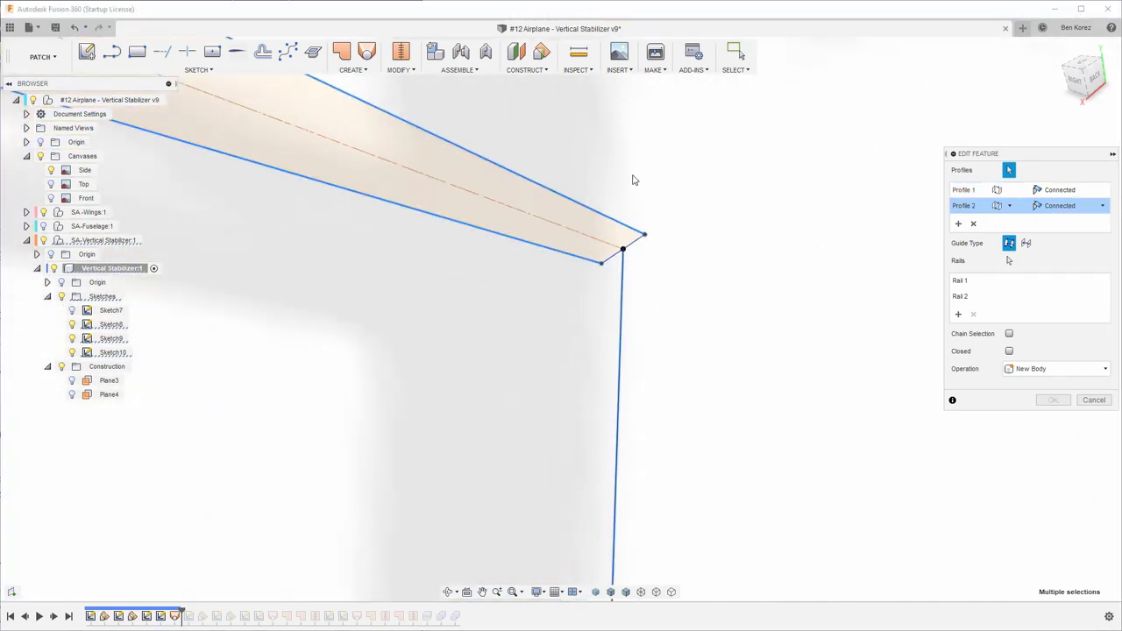
pyautogui.scroll(-6, 634, 181)
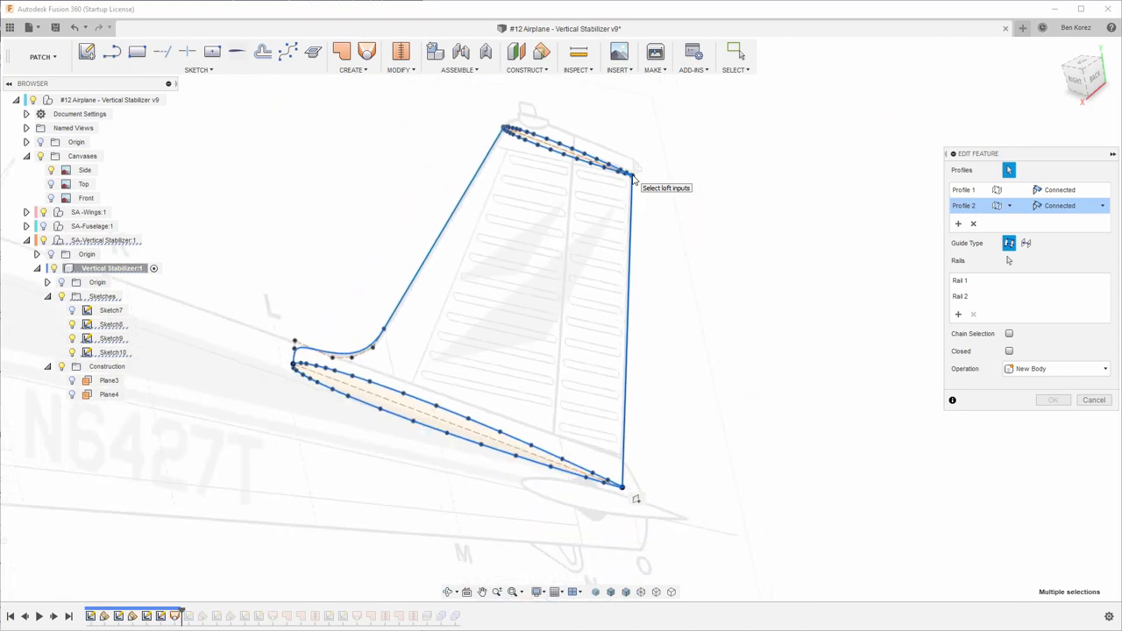
pyautogui.scroll(6, 617, 493)
pyautogui.scroll(7, 616, 493)
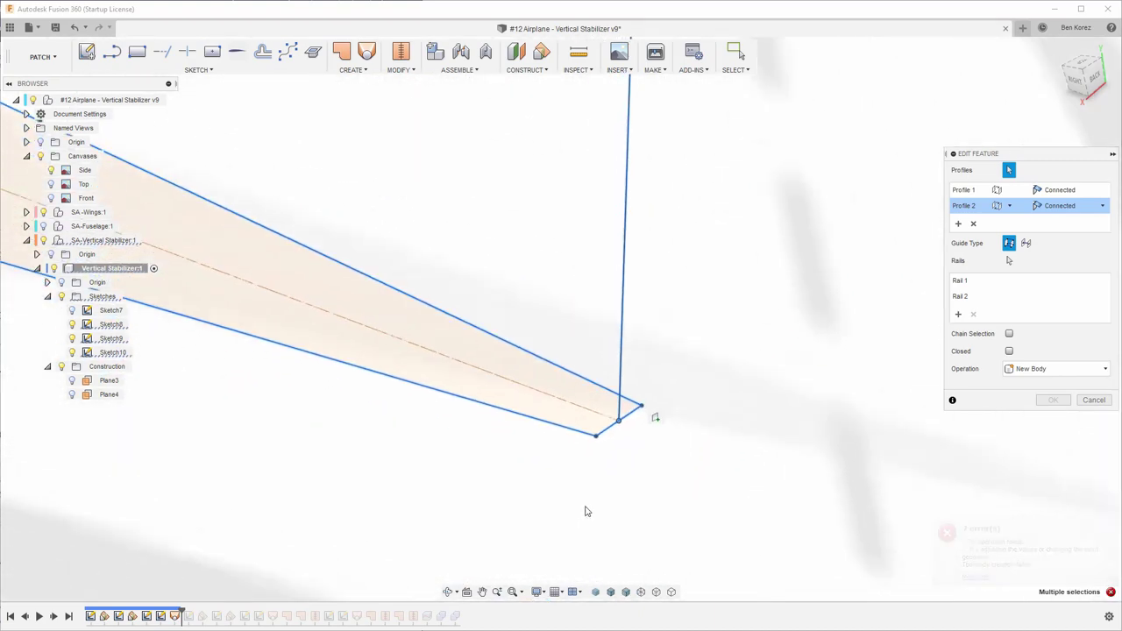
pyautogui.click(608, 421)
pyautogui.scroll(-6, 672, 461)
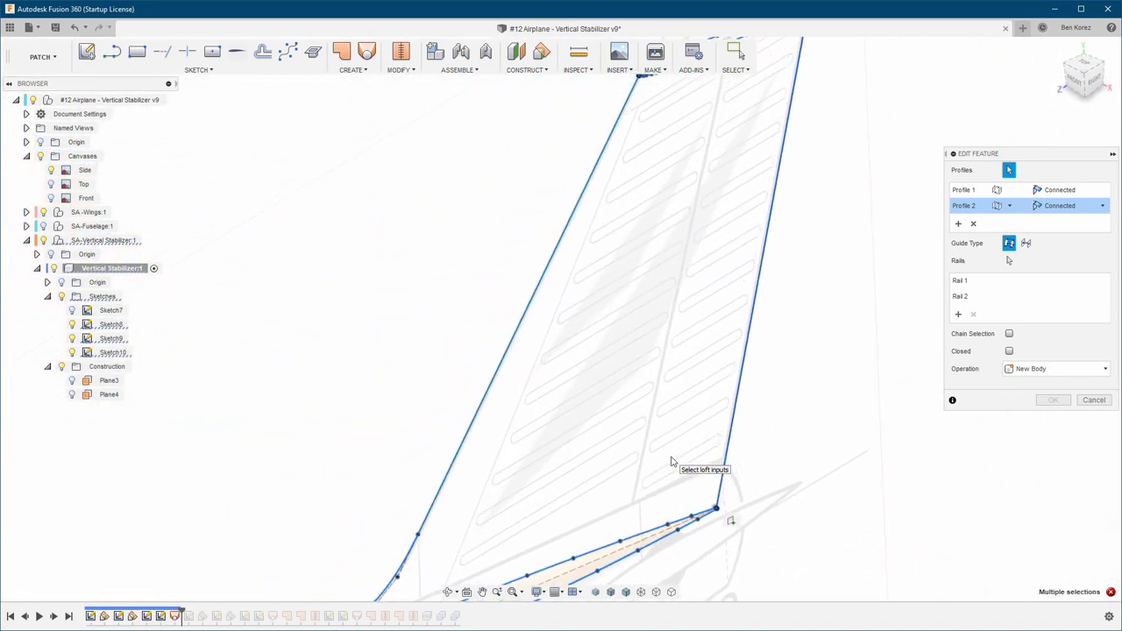
pyautogui.scroll(7, 722, 148)
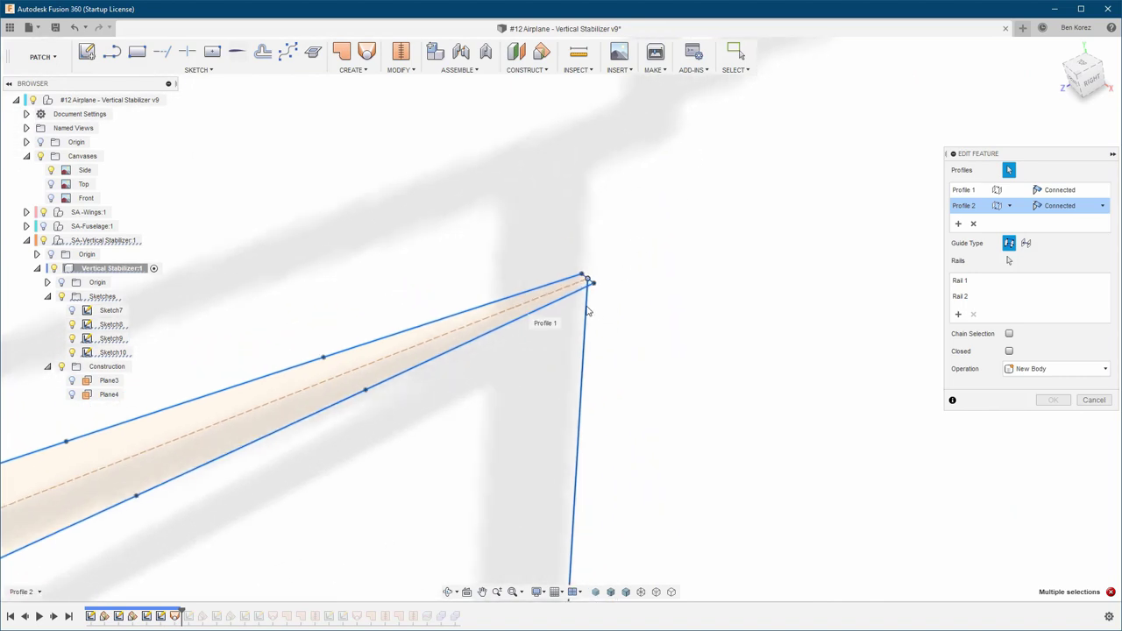
pyautogui.click(966, 281)
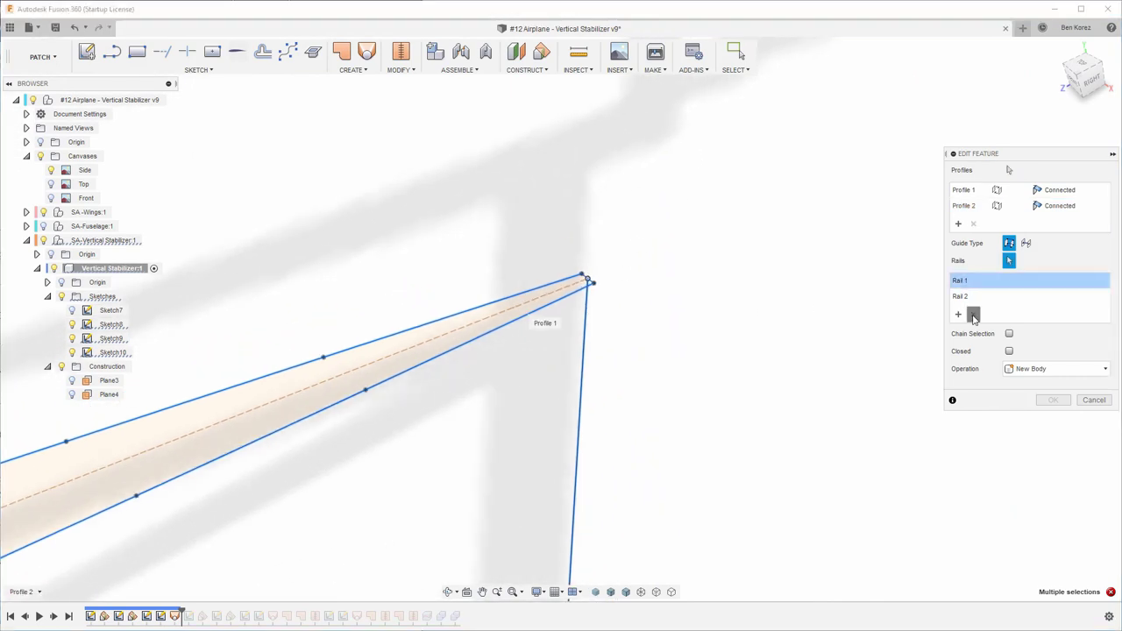
pyautogui.click(973, 314)
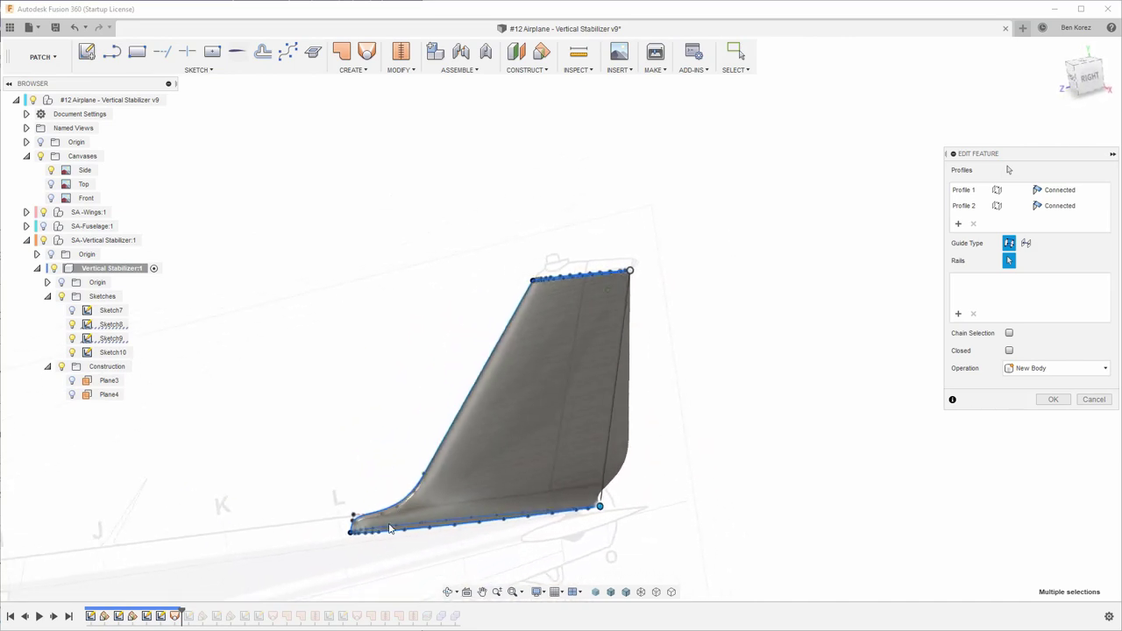
pyautogui.scroll(6, 389, 527)
pyautogui.scroll(-3, 392, 513)
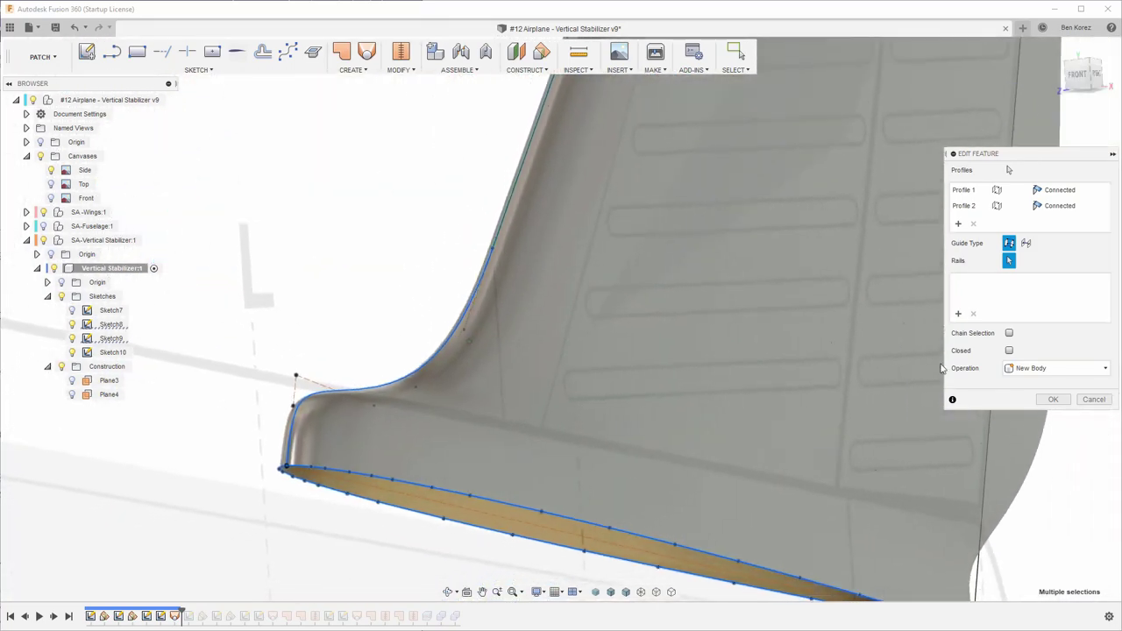
pyautogui.click(1097, 401)
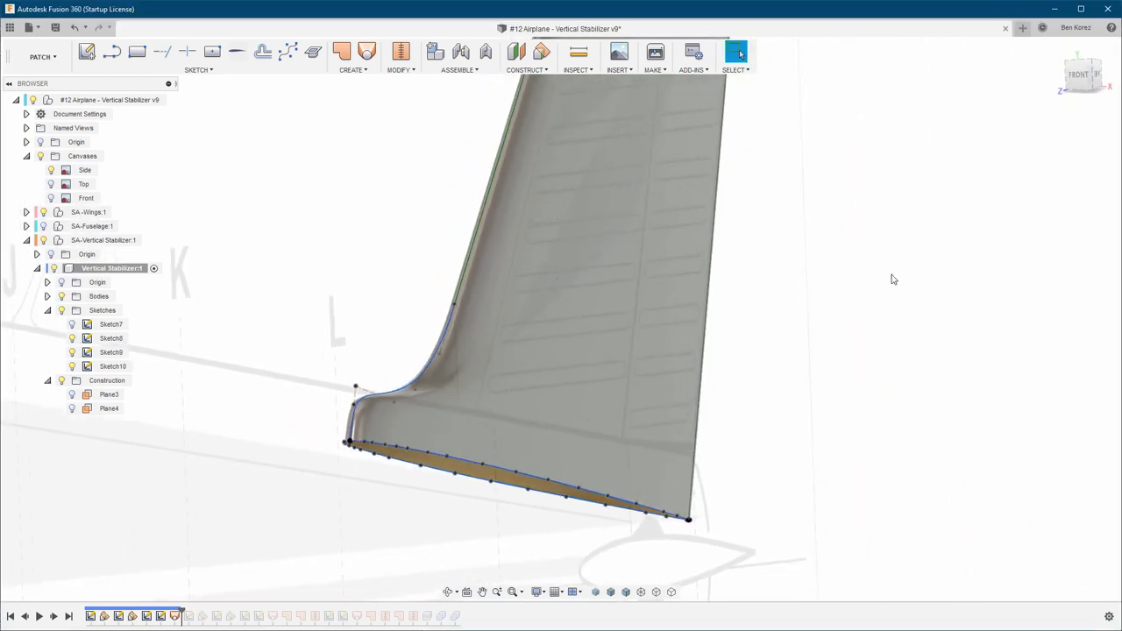
# Hide the Side canvas and sketches Sketch8, Sketch9 and Sketch10, and show the SA-Fuselage component
pyautogui.click(51, 170)
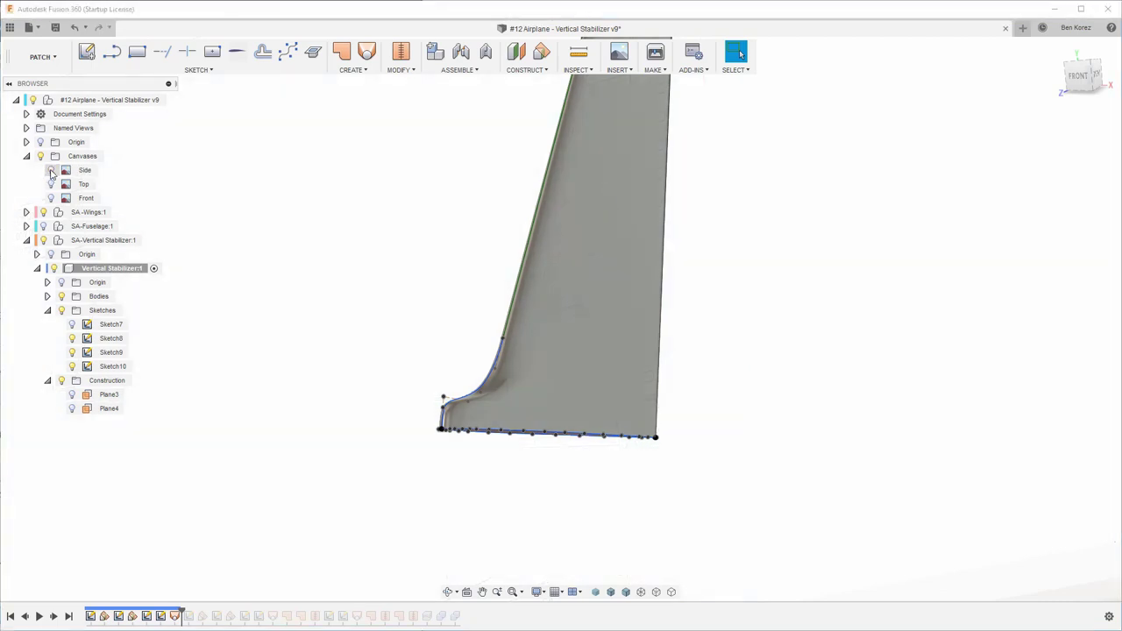
pyautogui.click(73, 340)
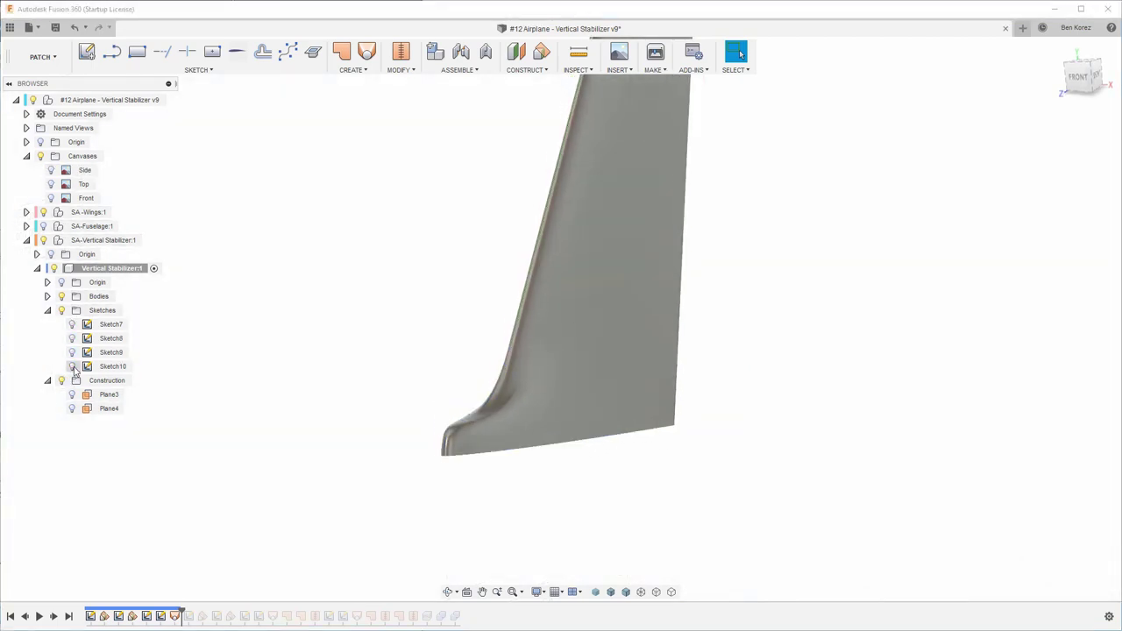
pyautogui.click(345, 337)
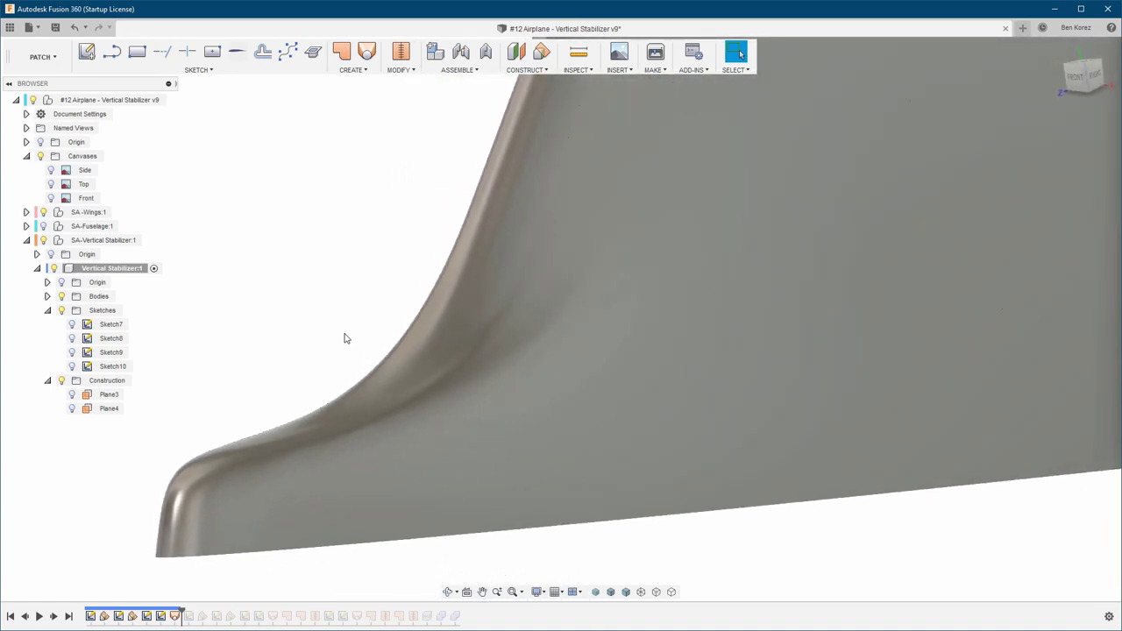
pyautogui.click(44, 227)
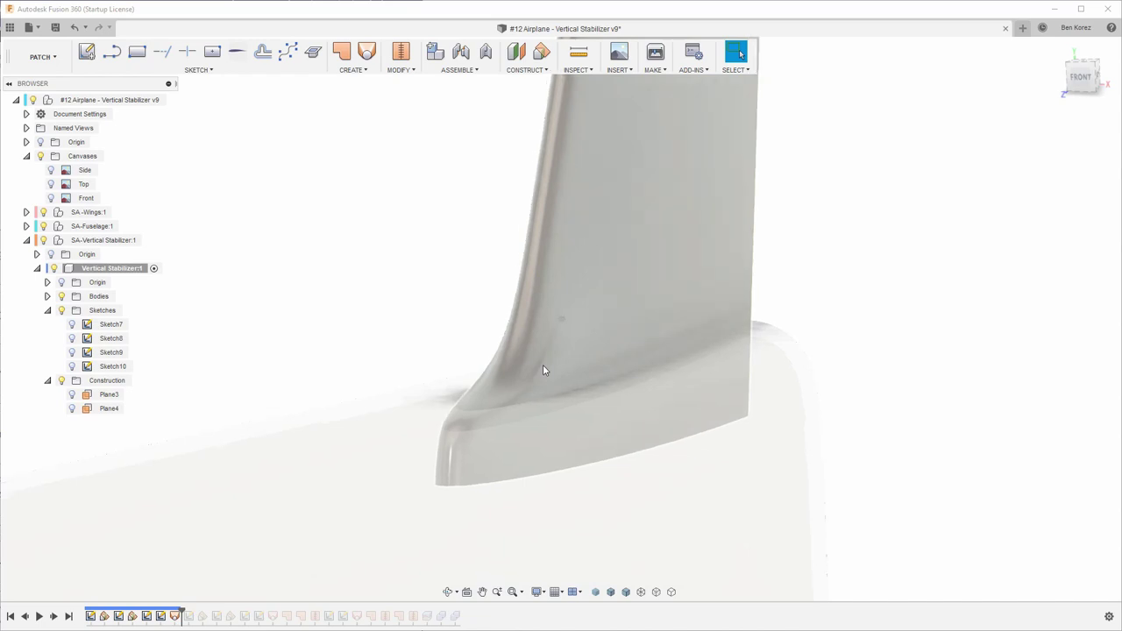
# Show and edit Sketch10, deleting the spline's second control point down from where it joins the straight leading edge
pyautogui.click(72, 367)
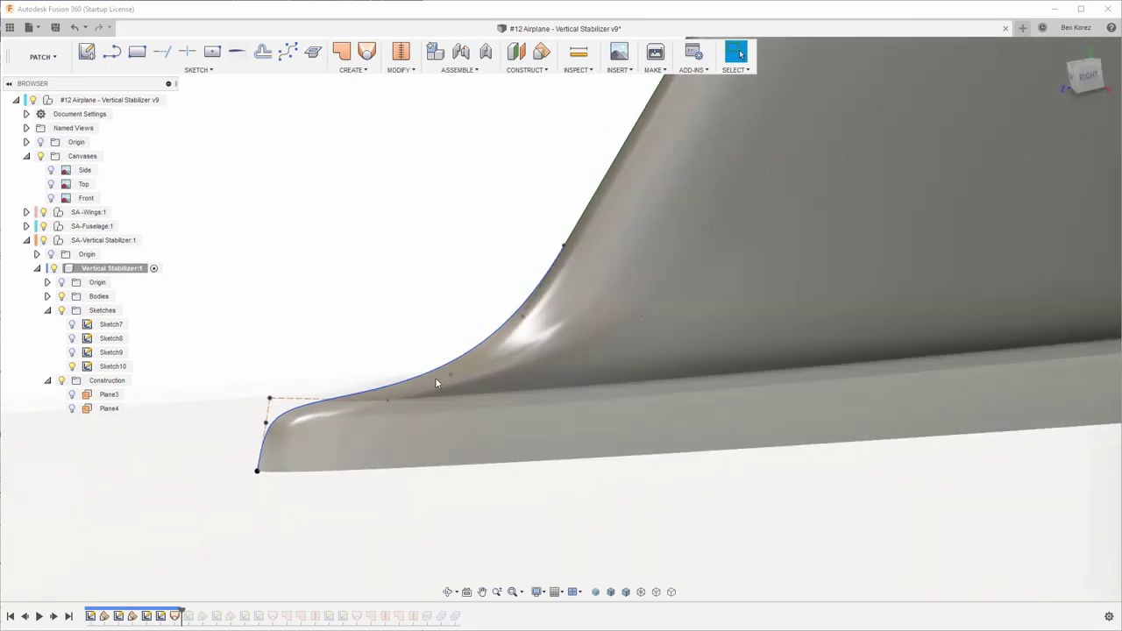
pyautogui.doubleClick(110, 366)
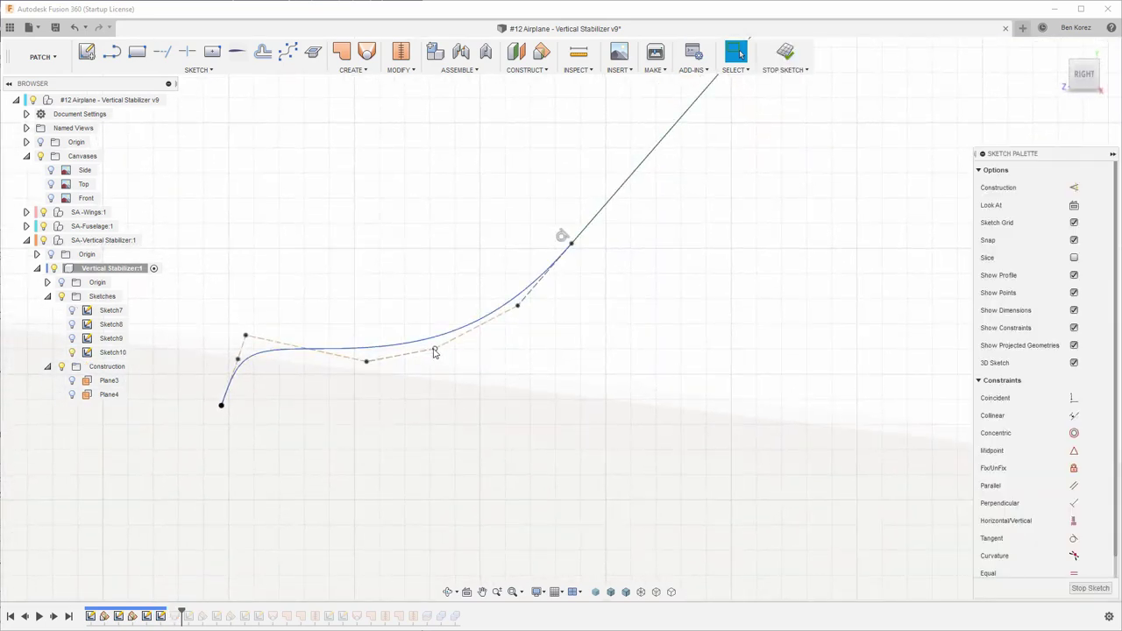
pyautogui.rightClick(434, 352)
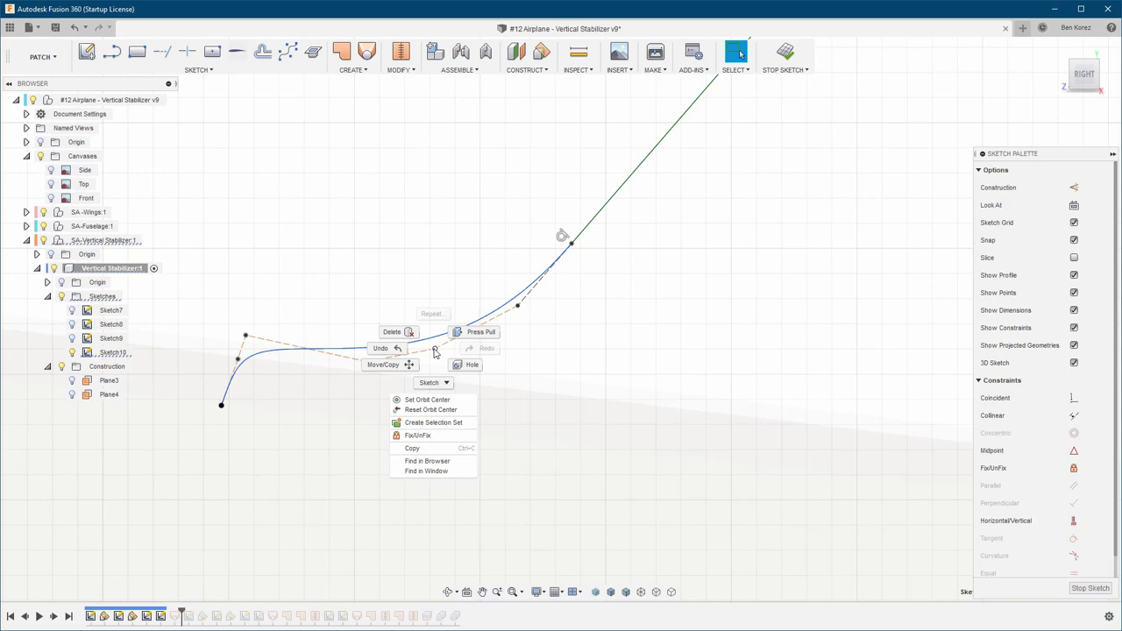
pyautogui.click(408, 330)
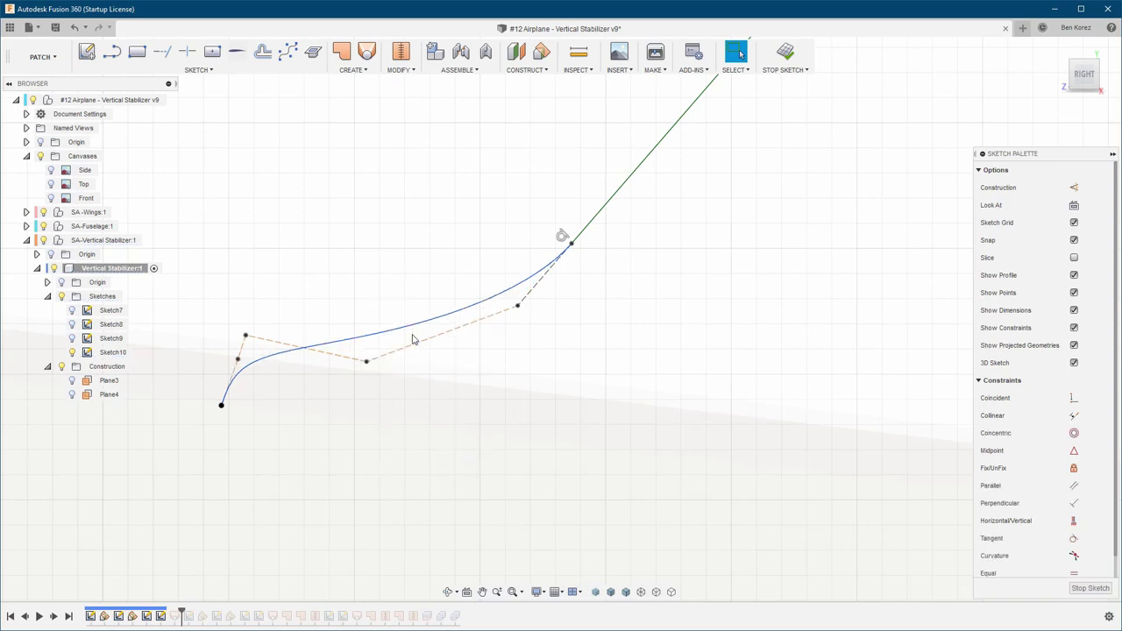
# Show the Side canvas, move Sketch10's lower leading-edge spline control points to follow its outline, and finish the sketch
pyautogui.moveTo(368, 364); pyautogui.dragTo(424, 372)
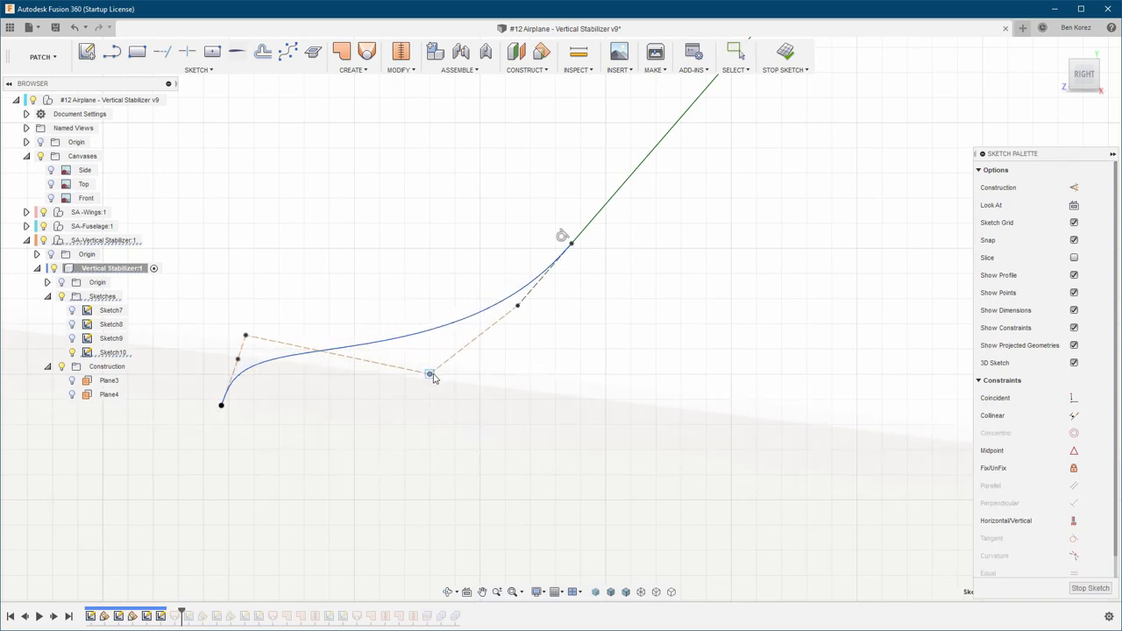
pyautogui.click(52, 172)
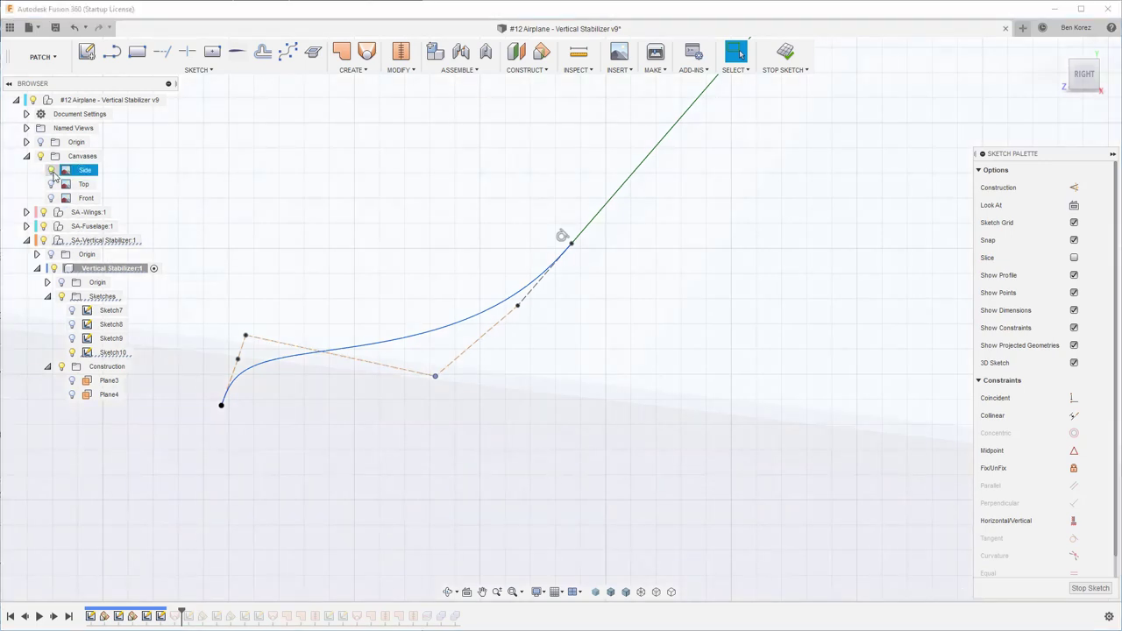
pyautogui.moveTo(434, 377); pyautogui.dragTo(449, 390)
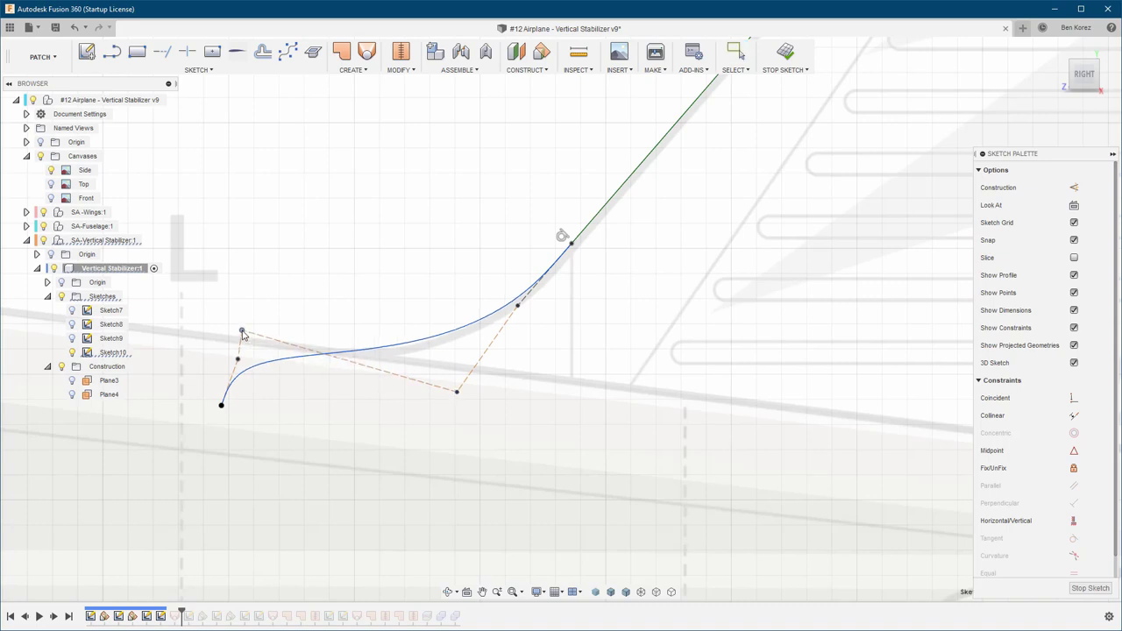
pyautogui.click(786, 63)
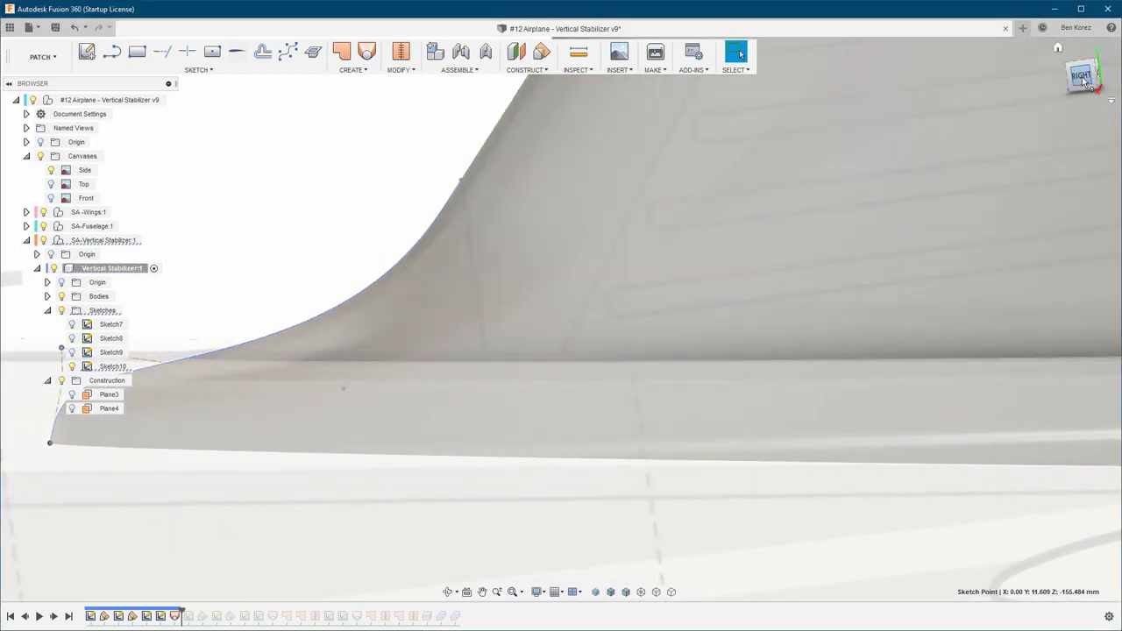
# In the right view, fine-tune the two control points shaping the leading-edge fillet near the fuselage
pyautogui.click(1082, 78)
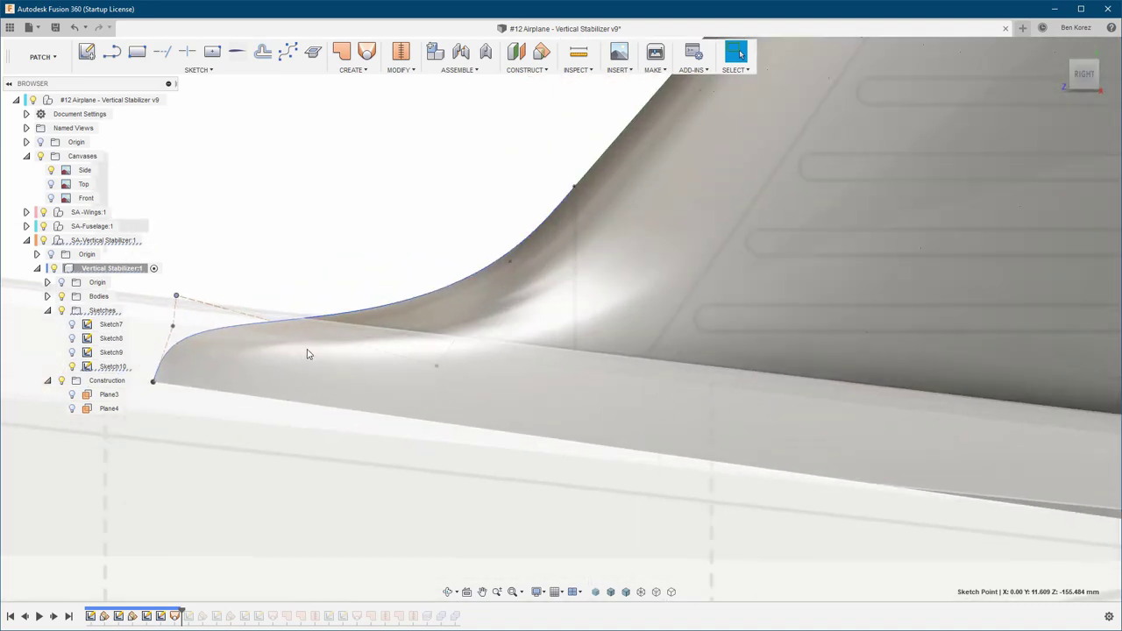
pyautogui.scroll(3, 312, 352)
pyautogui.scroll(-2, 570, 353)
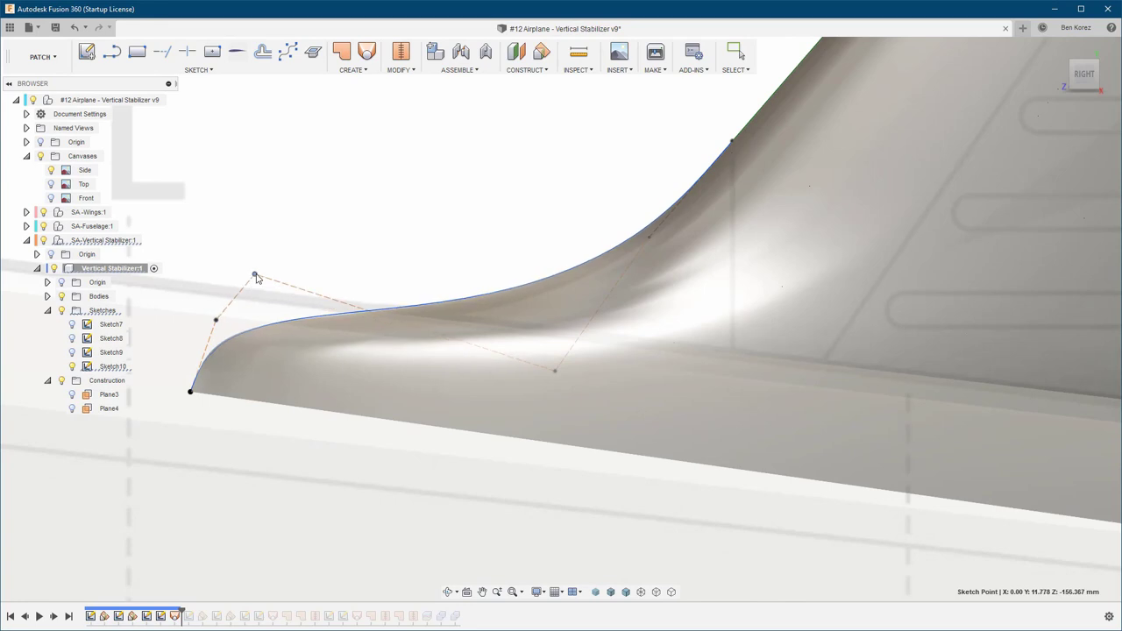
pyautogui.moveTo(257, 278); pyautogui.dragTo(260, 261)
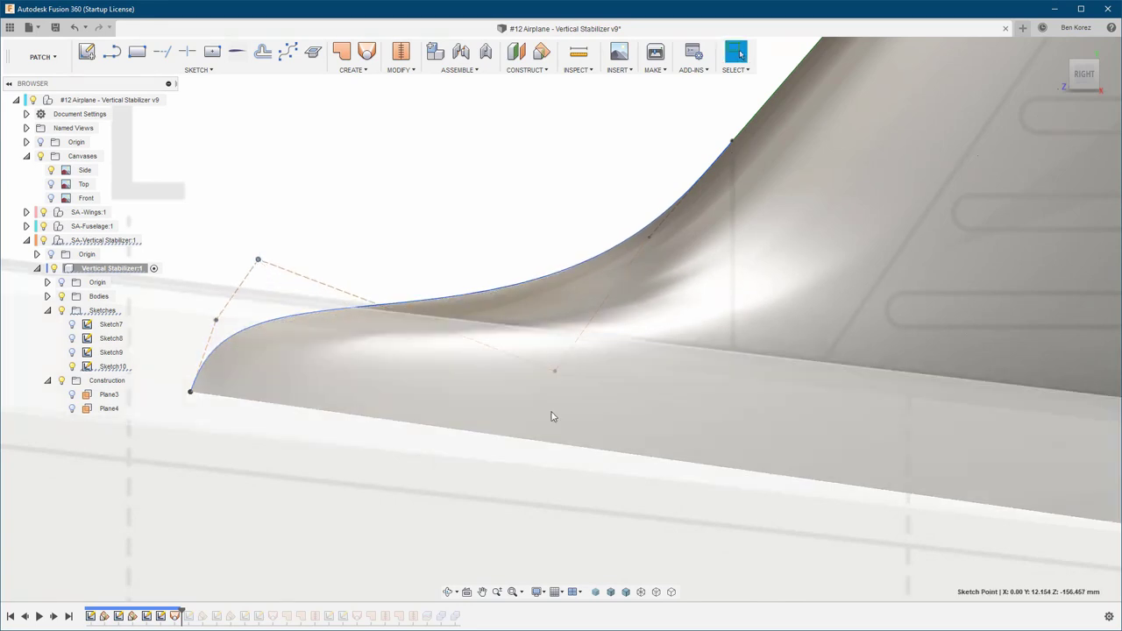
pyautogui.moveTo(550, 375); pyautogui.dragTo(543, 387)
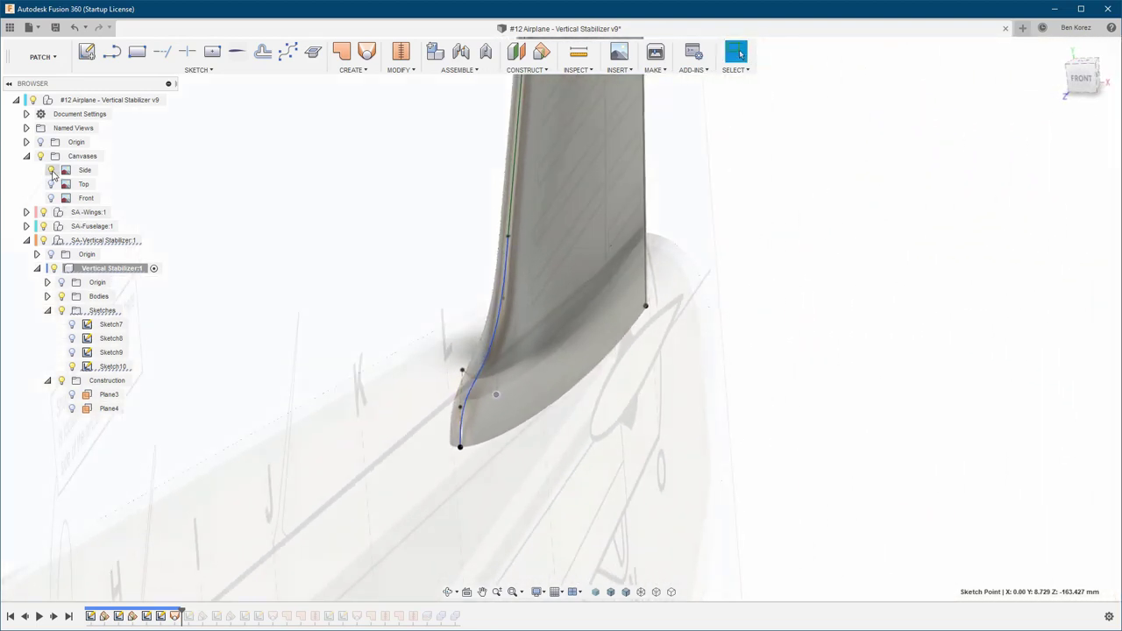
# Hide the Side canvas and Sketch10, and fit the whole stabilizer in view
pyautogui.click(51, 171)
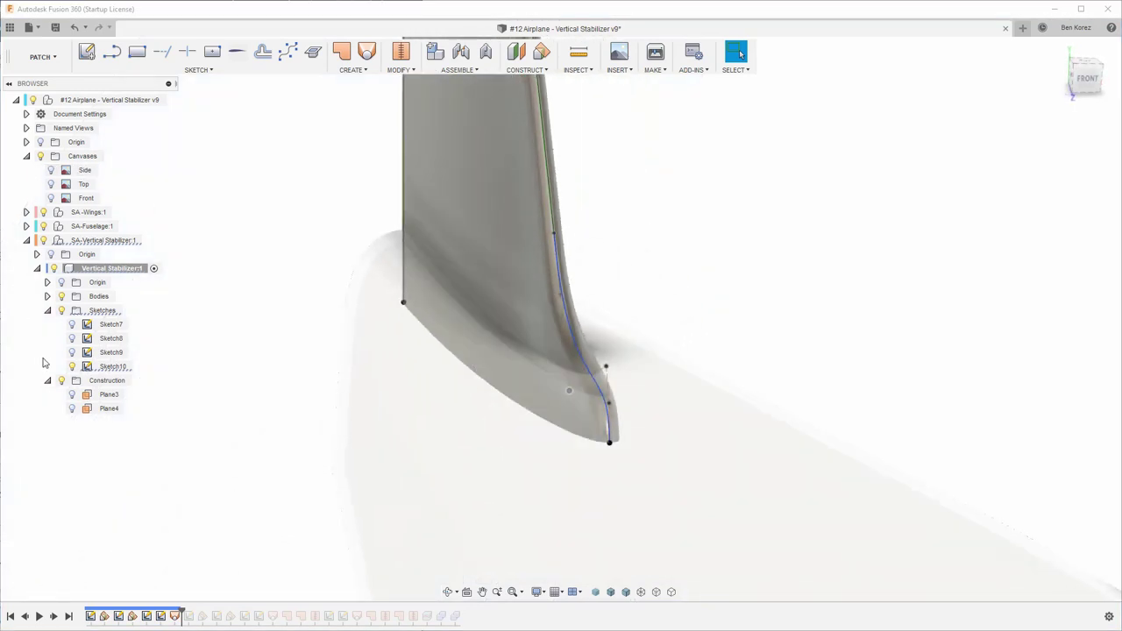
pyautogui.click(72, 366)
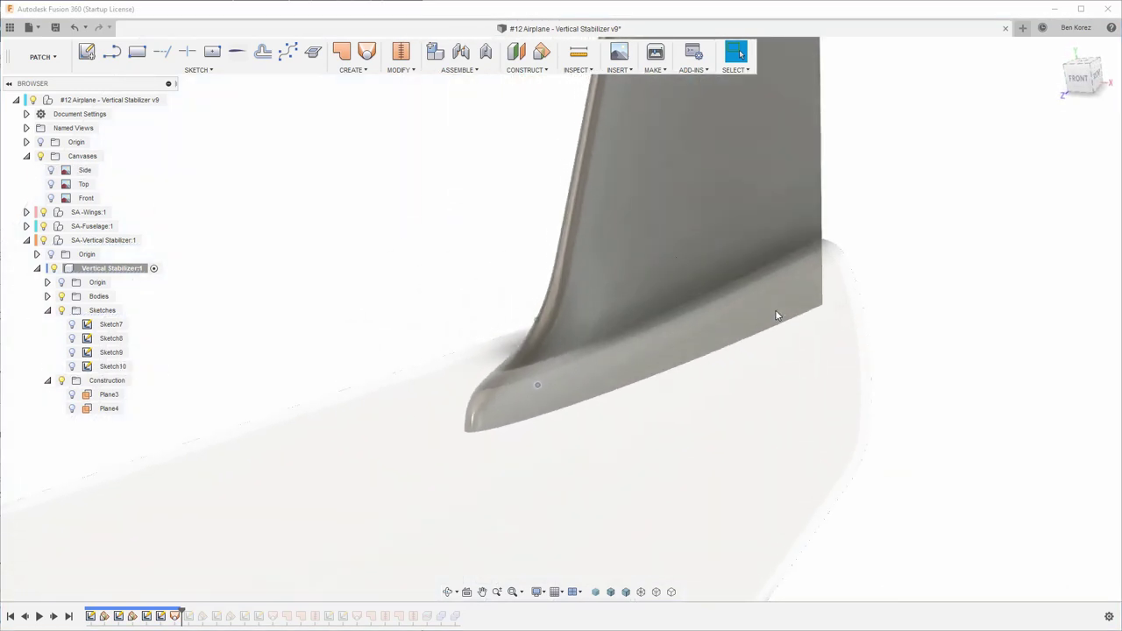
pyautogui.press('F6')
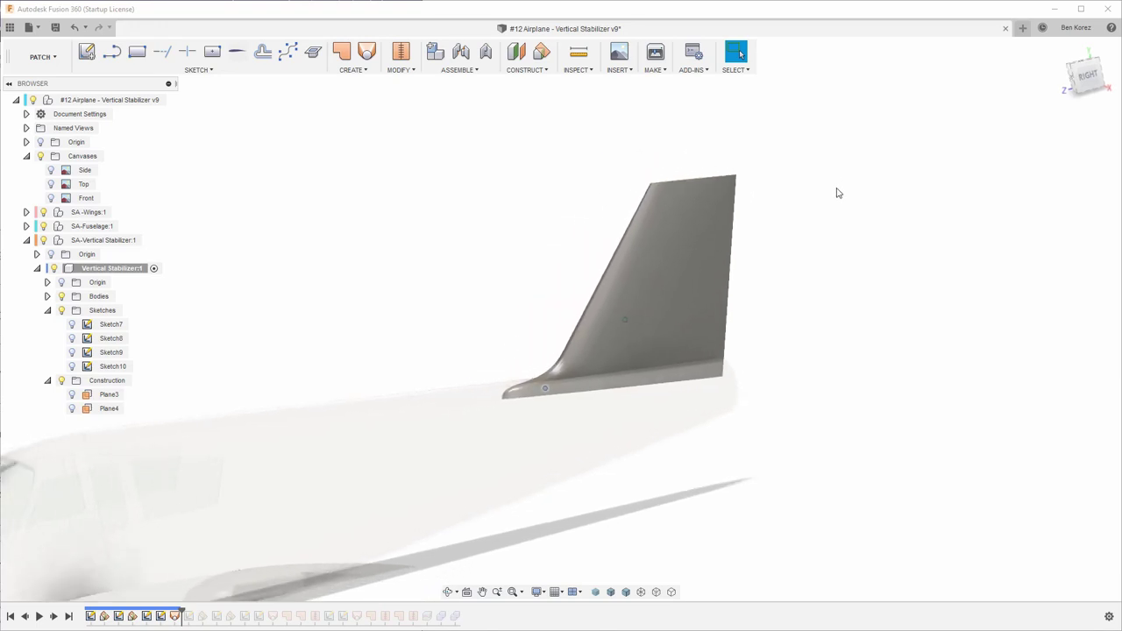
pyautogui.click(42, 240)
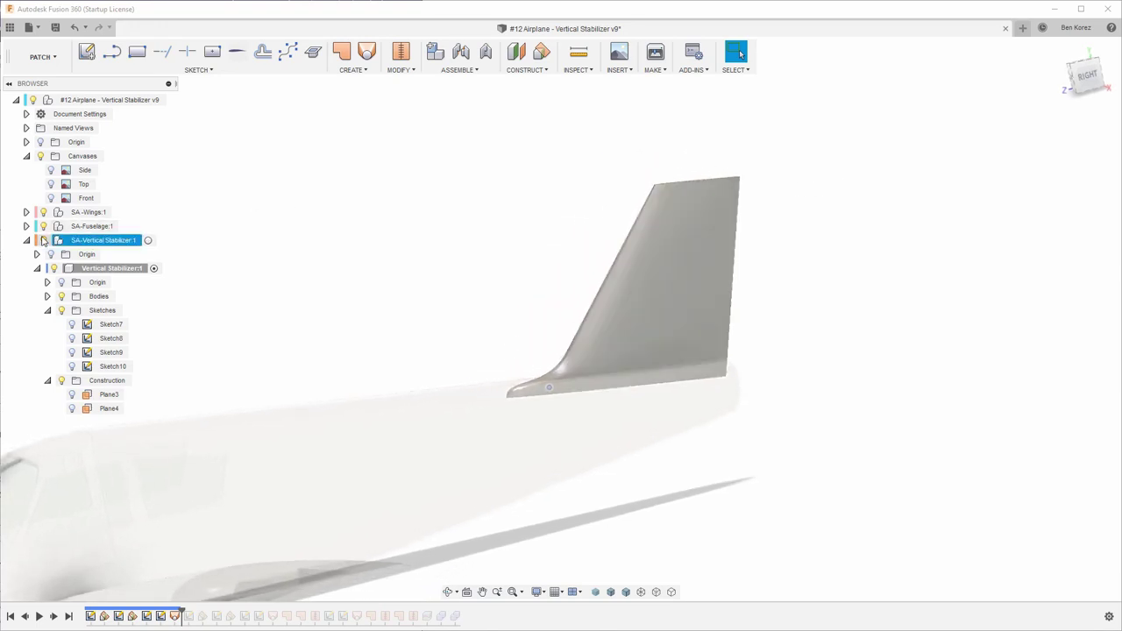
pyautogui.press('Escape')
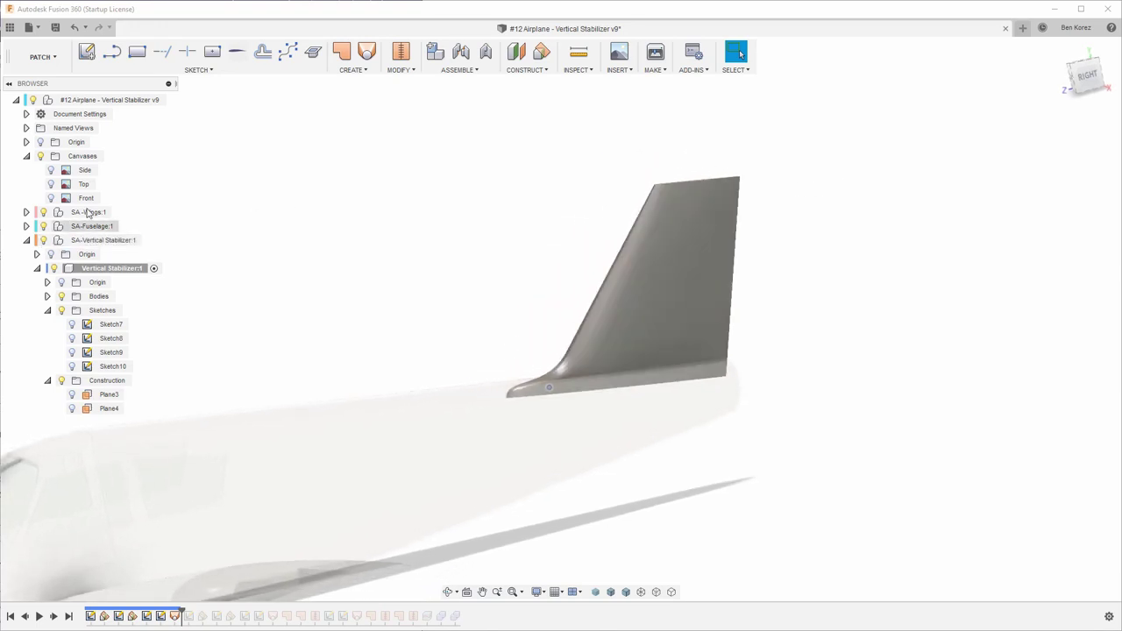
# Activate the top-level assembly to check the stabilizer on the airplane, then reactivate the Vertical Stabilizer component and examine its trailing edge
pyautogui.click(168, 99)
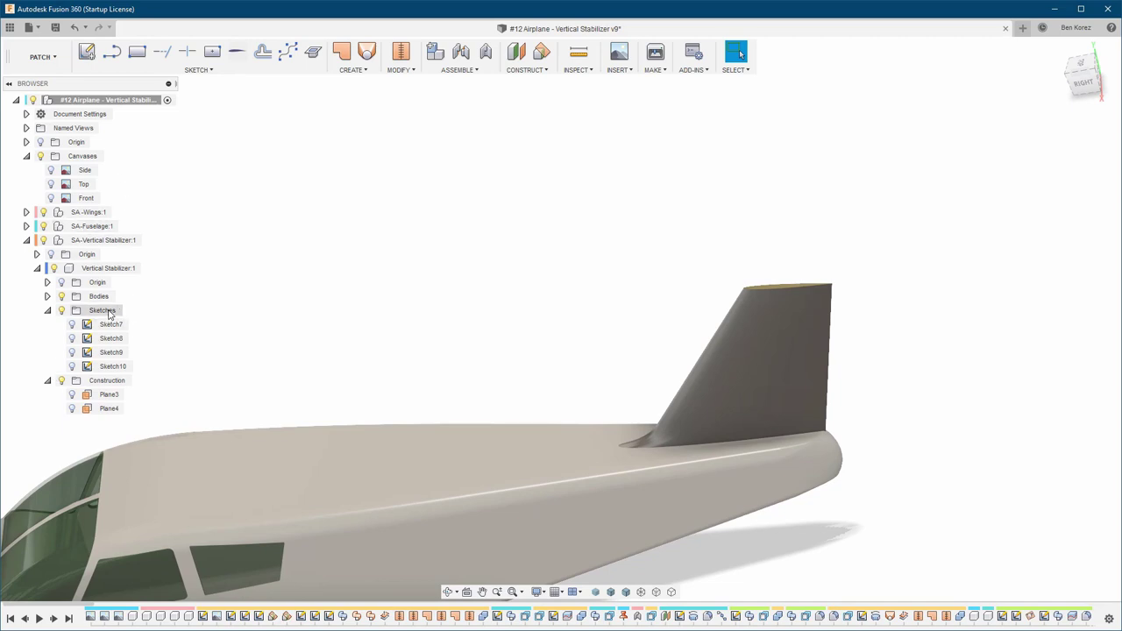
pyautogui.click(153, 269)
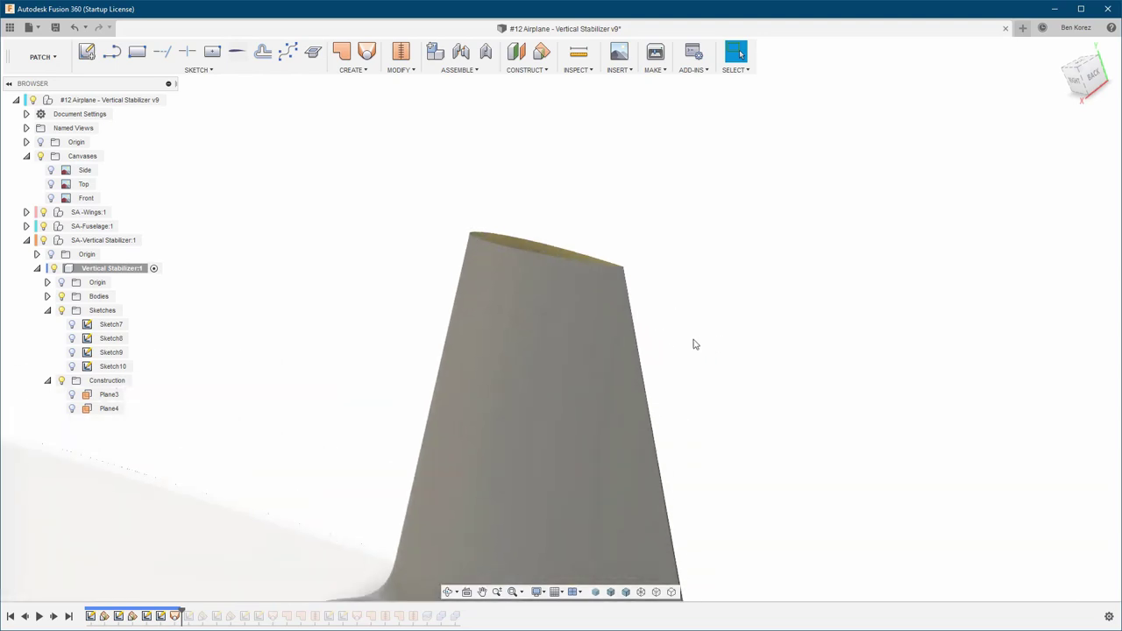
pyautogui.scroll(3, 693, 344)
pyautogui.scroll(-1, 618, 325)
pyautogui.scroll(4, 543, 254)
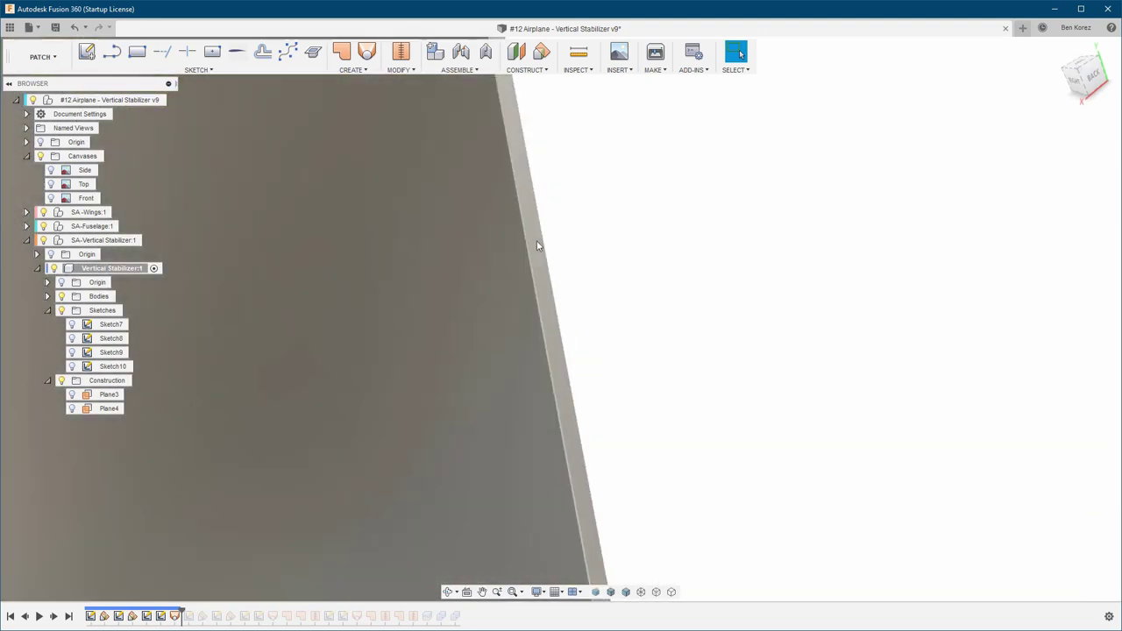
pyautogui.scroll(-10, 538, 247)
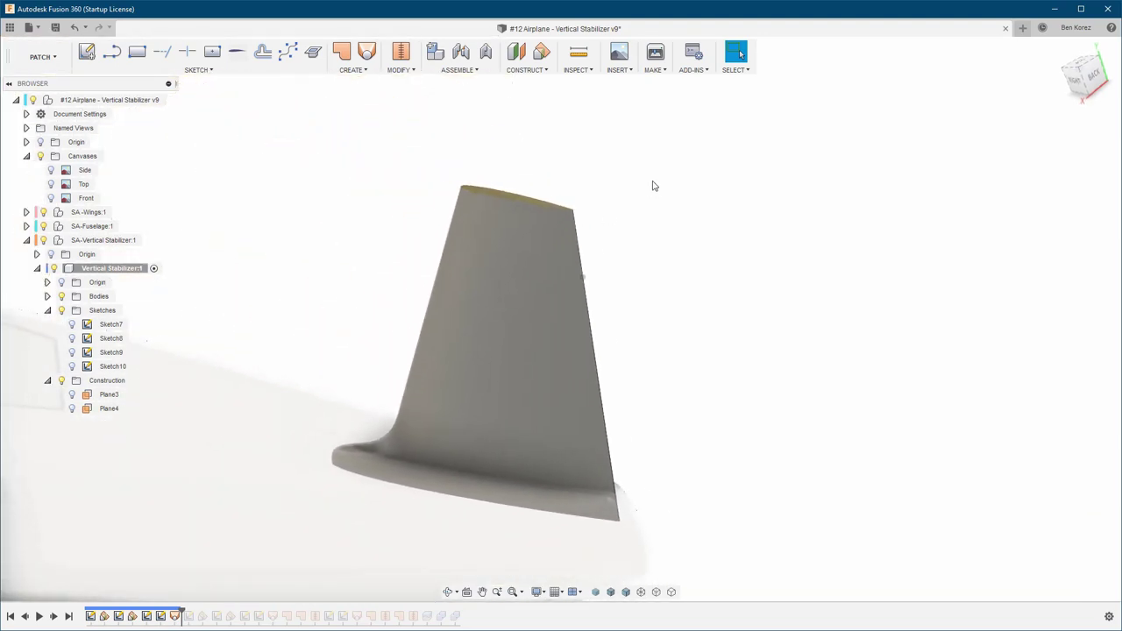
# Hide the SA-Fuselage component and close the stabilizer's open tip with a Patch as a new body
pyautogui.click(44, 227)
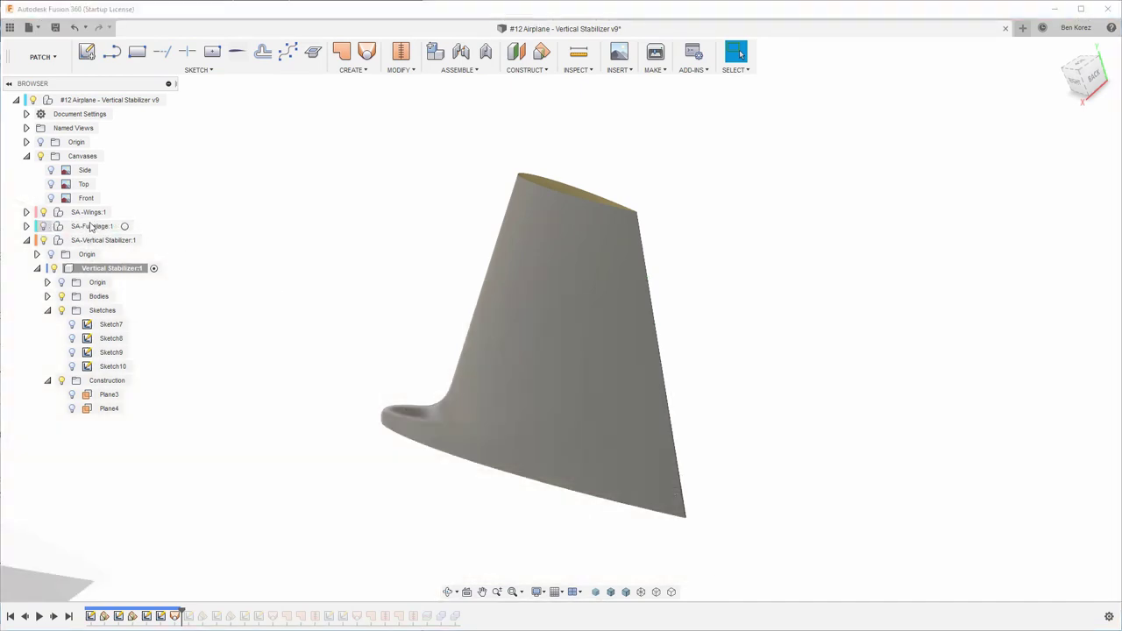
pyautogui.click(342, 53)
pyautogui.scroll(5, 579, 131)
pyautogui.click(552, 174)
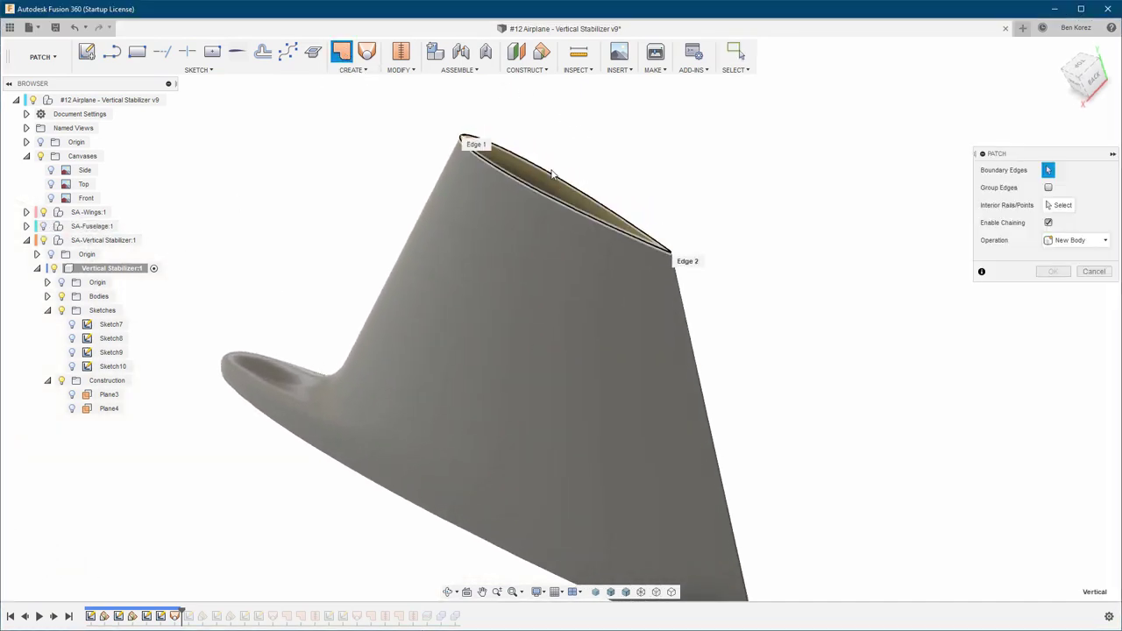
pyautogui.click(1050, 325)
# Patch the open airfoil boundary at the stabilizer's root as a new body
pyautogui.keyDown('shift'); pyautogui.moveTo(1044, 321); pyautogui.dragTo(816, 247, button='middle'); pyautogui.keyUp('shift')
pyautogui.moveTo(816, 247); pyautogui.dragTo(816, 173, button='right')
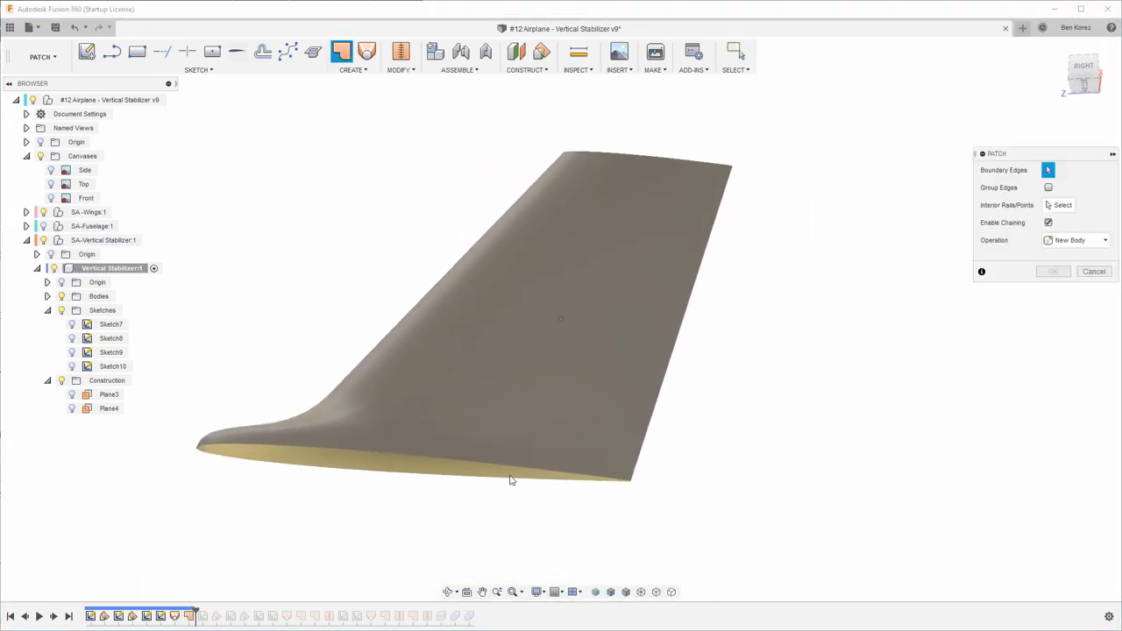
pyautogui.click(439, 460)
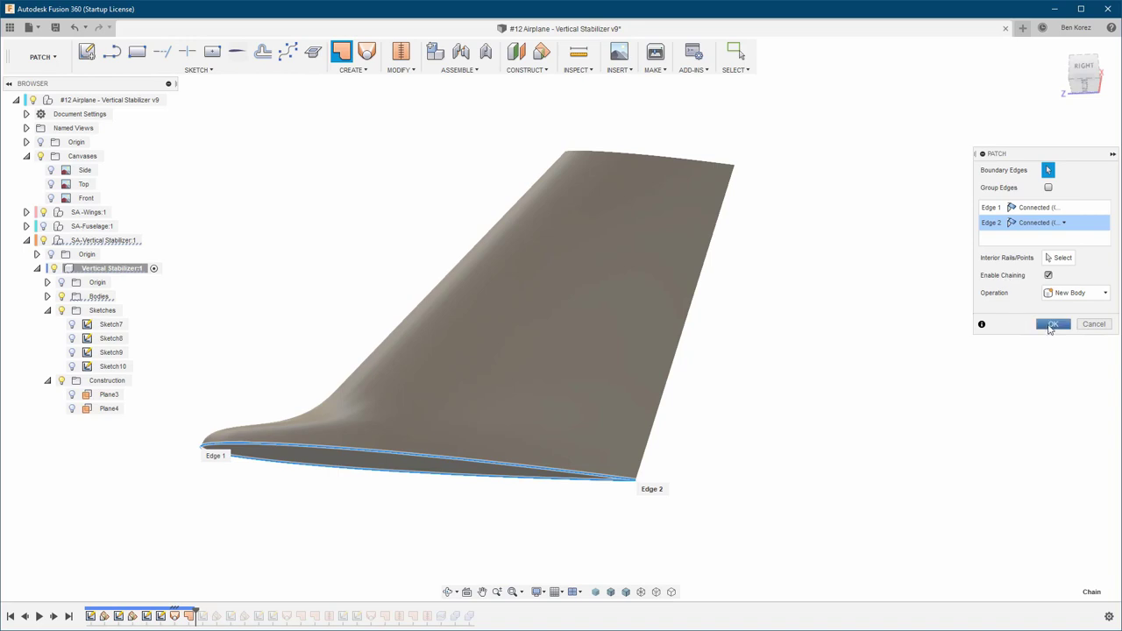
pyautogui.click(1050, 325)
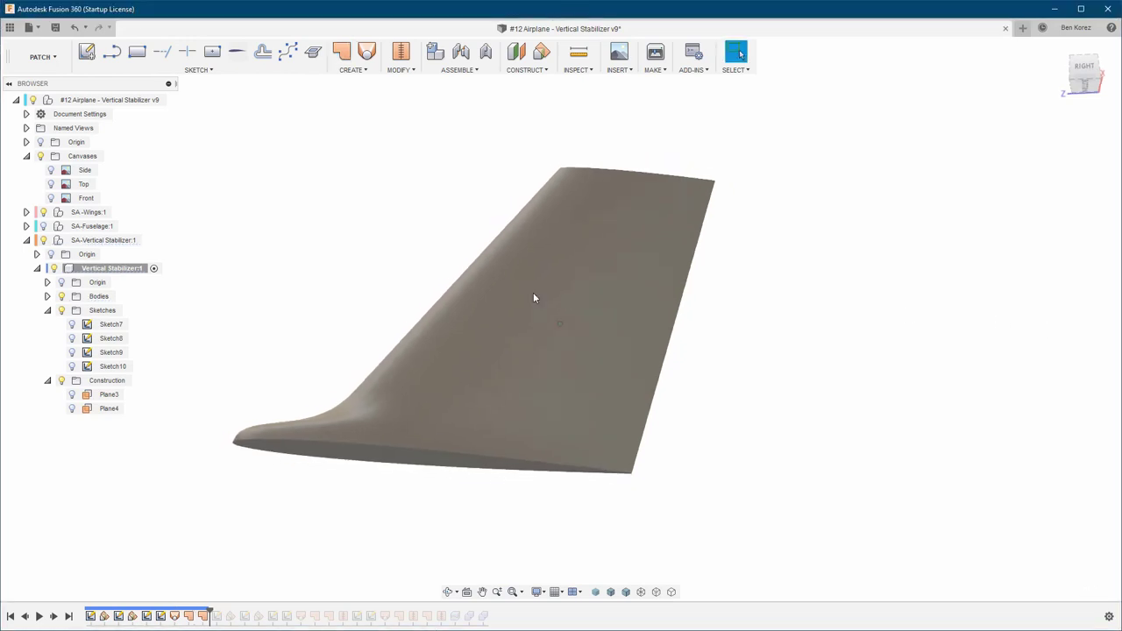
# Stitch surface bodies Body14, Body15 and Body16 together with a 0.10 mm tolerance
pyautogui.click(47, 296)
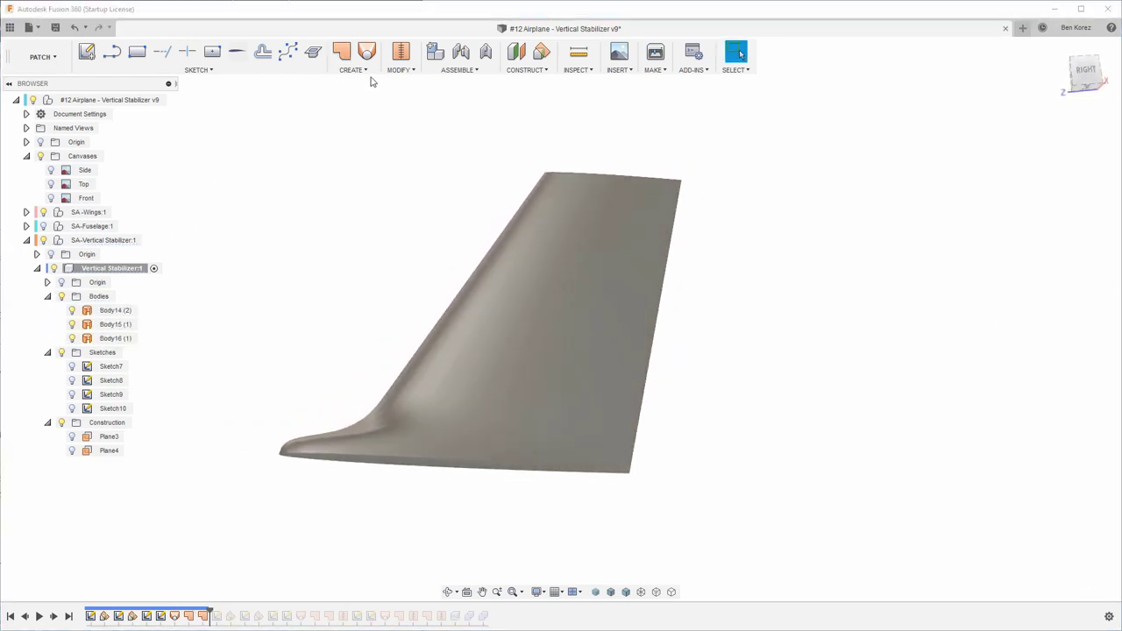
pyautogui.click(400, 53)
pyautogui.click(116, 310)
pyautogui.click(116, 324)
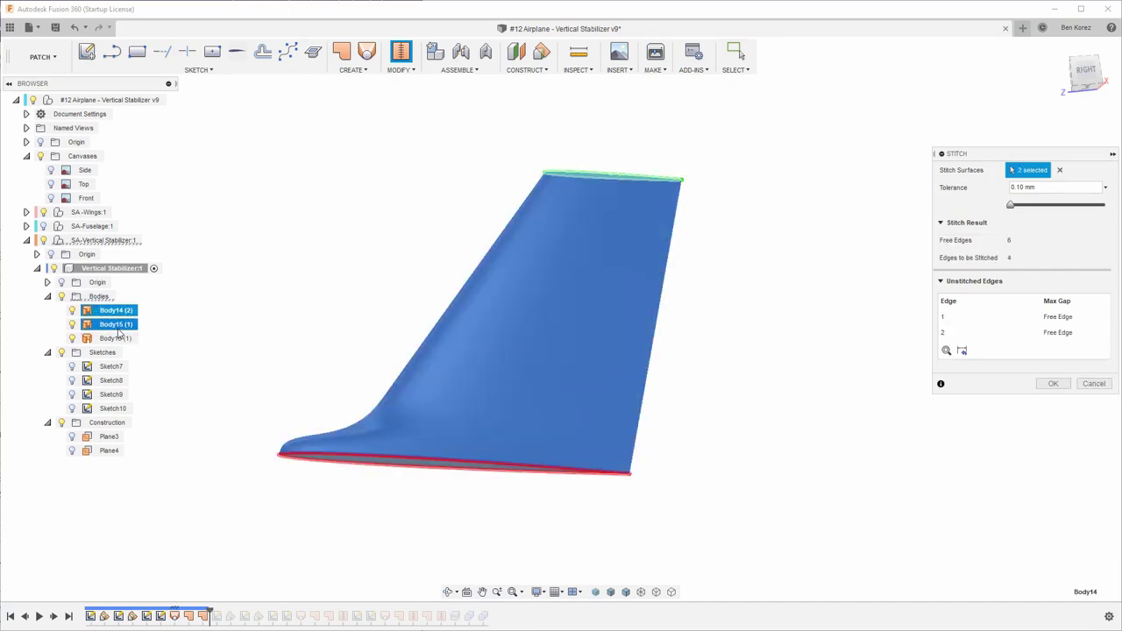
pyautogui.click(116, 339)
pyautogui.click(1052, 370)
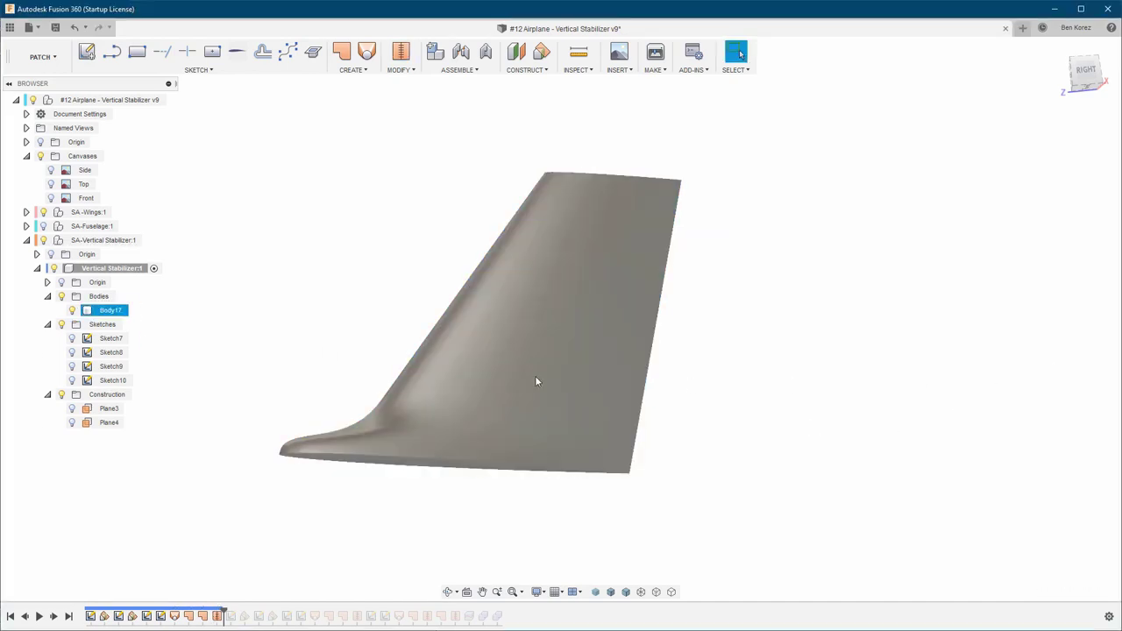
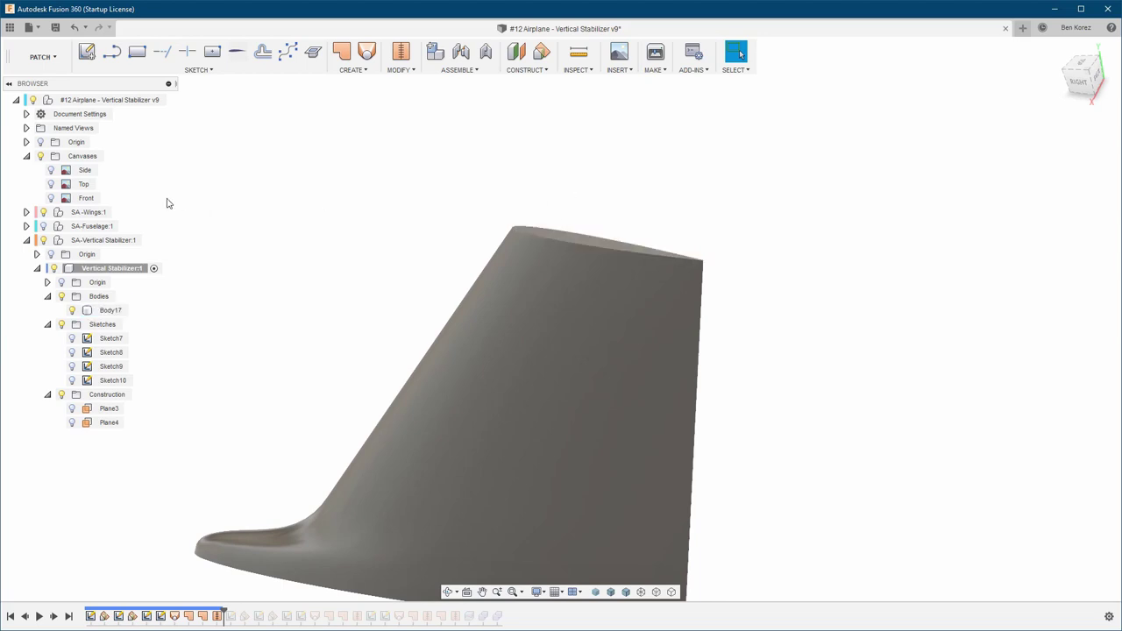
# Check the tip against the Side canvas, hide the canvas again, and start a sketch on the stabilizer's flat tip face
pyautogui.click(50, 171)
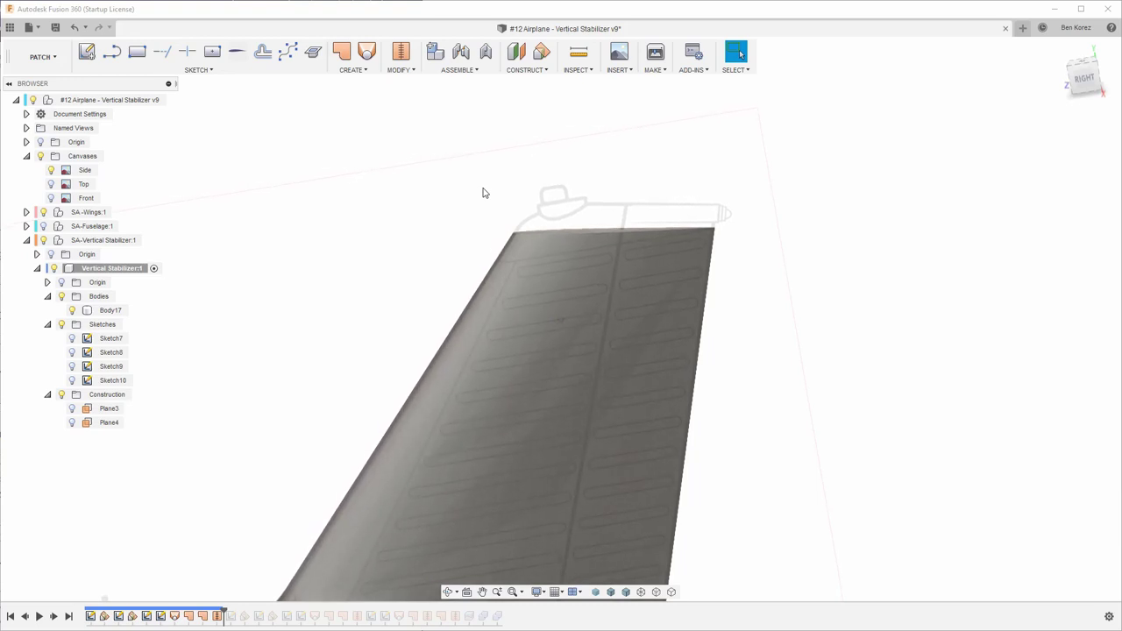
pyautogui.click(50, 171)
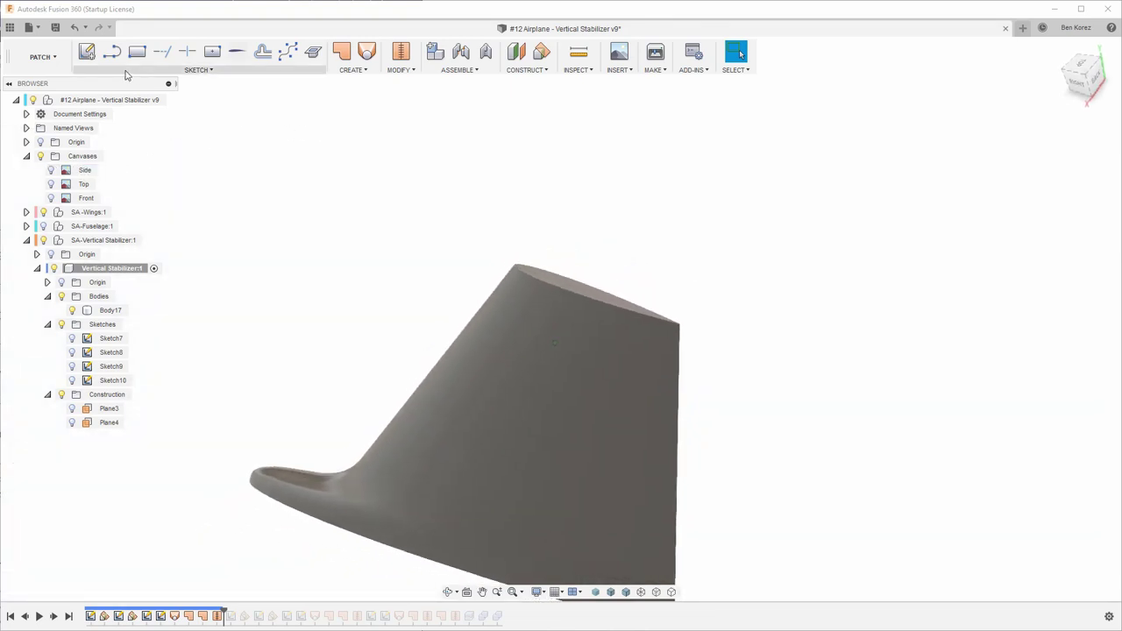
pyautogui.click(87, 52)
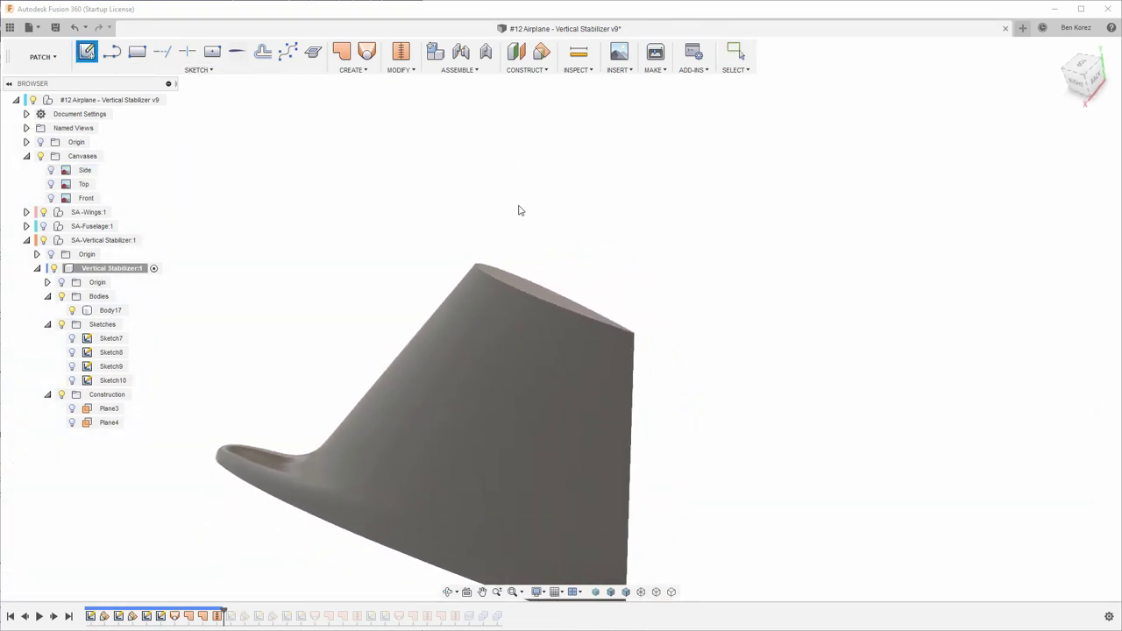
pyautogui.click(523, 291)
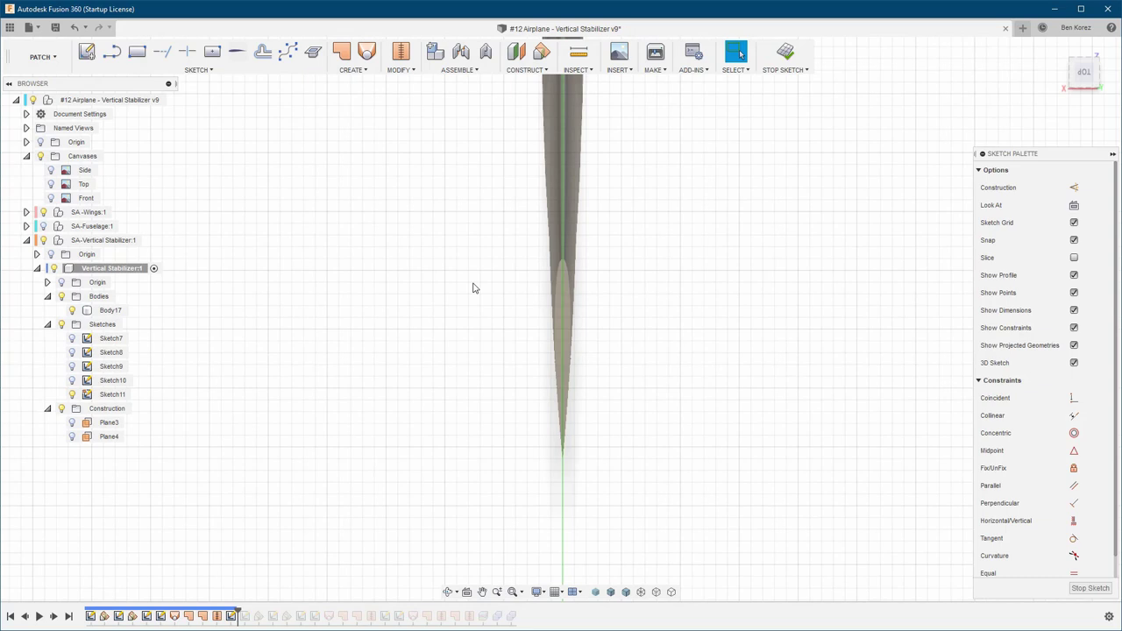
# Project the tip face's airfoil edge into the sketch with Projection Link enabled
pyautogui.press('p')
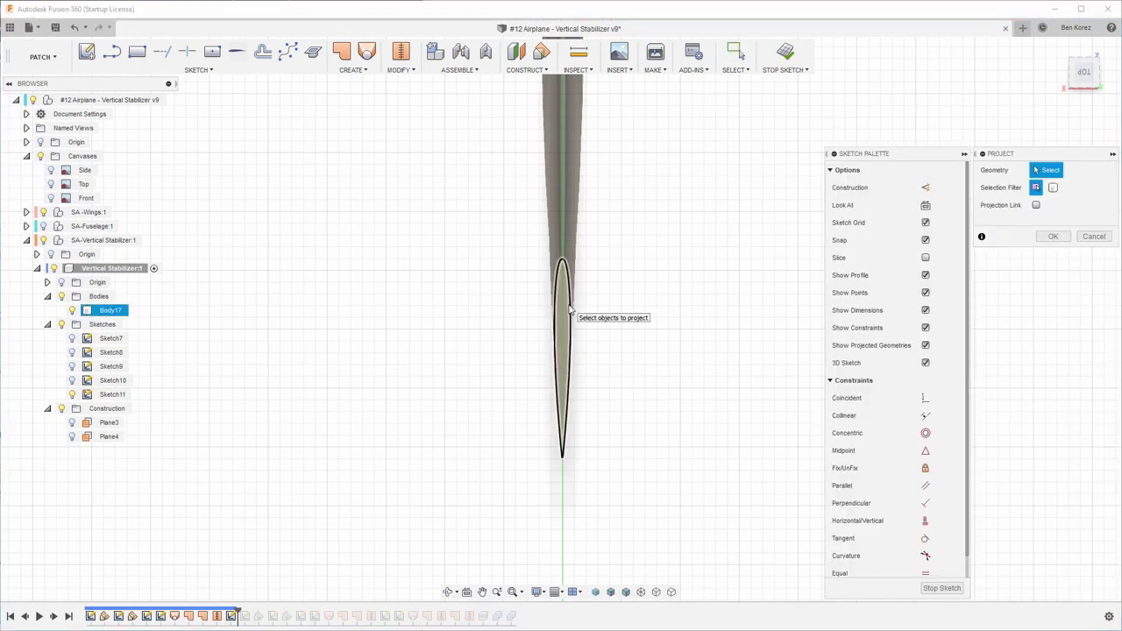
pyautogui.click(569, 314)
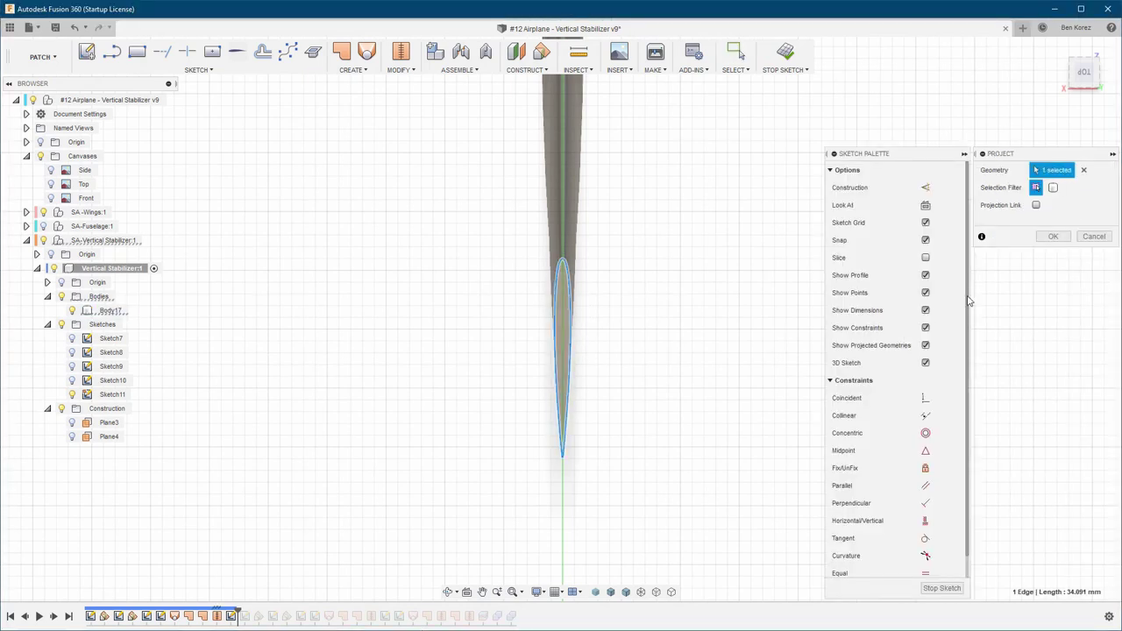
pyautogui.click(1036, 206)
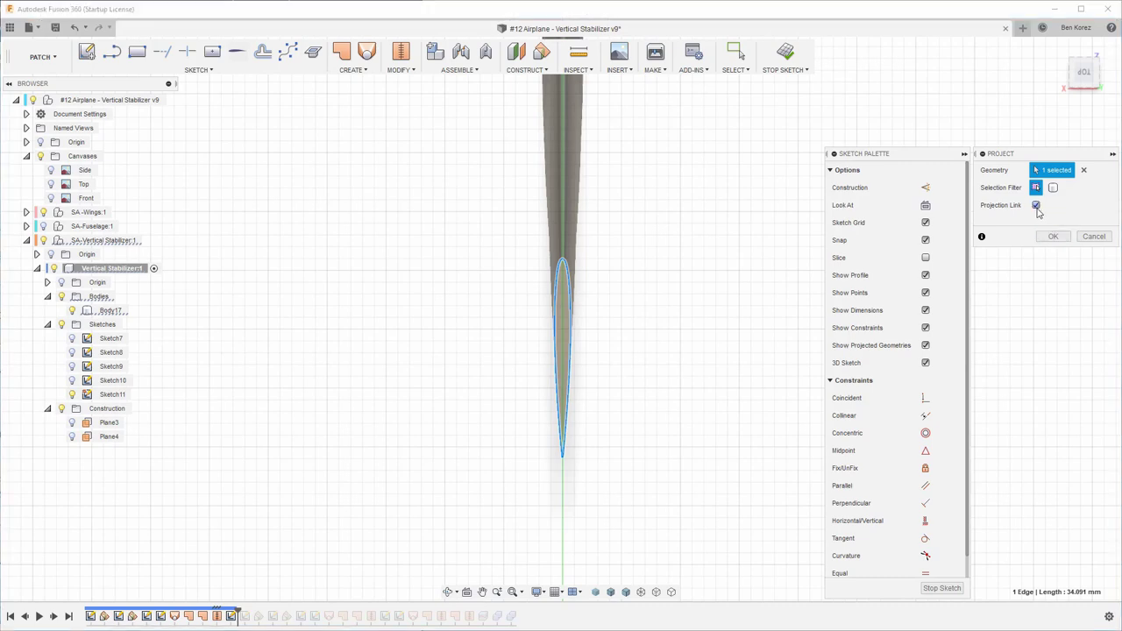
pyautogui.click(1054, 236)
pyautogui.scroll(5, 560, 301)
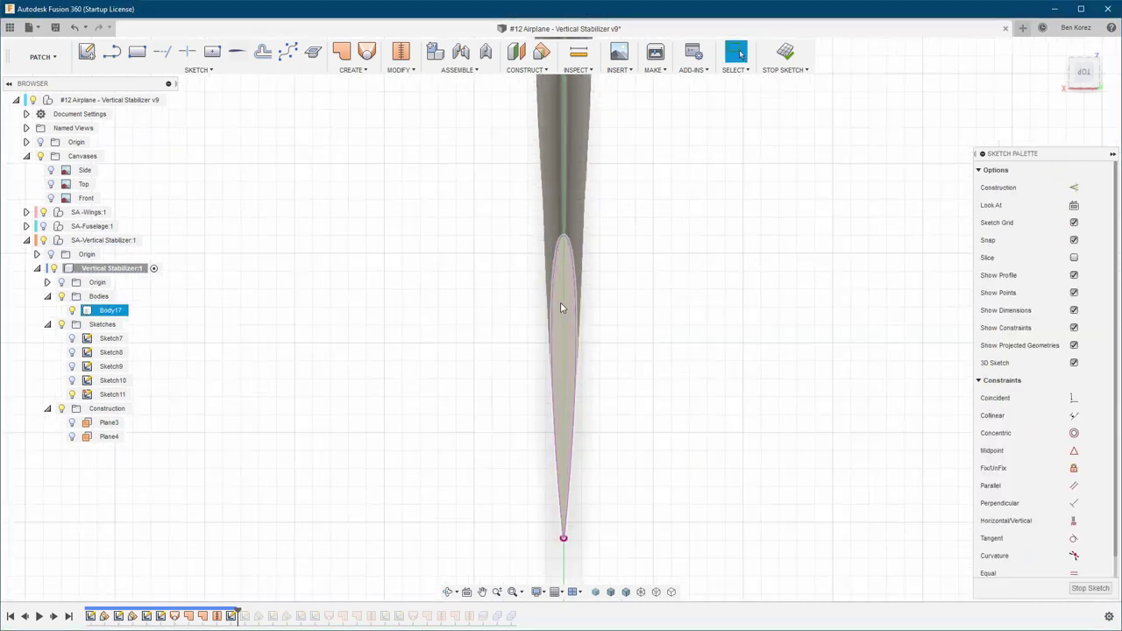
pyautogui.scroll(-3, 560, 301)
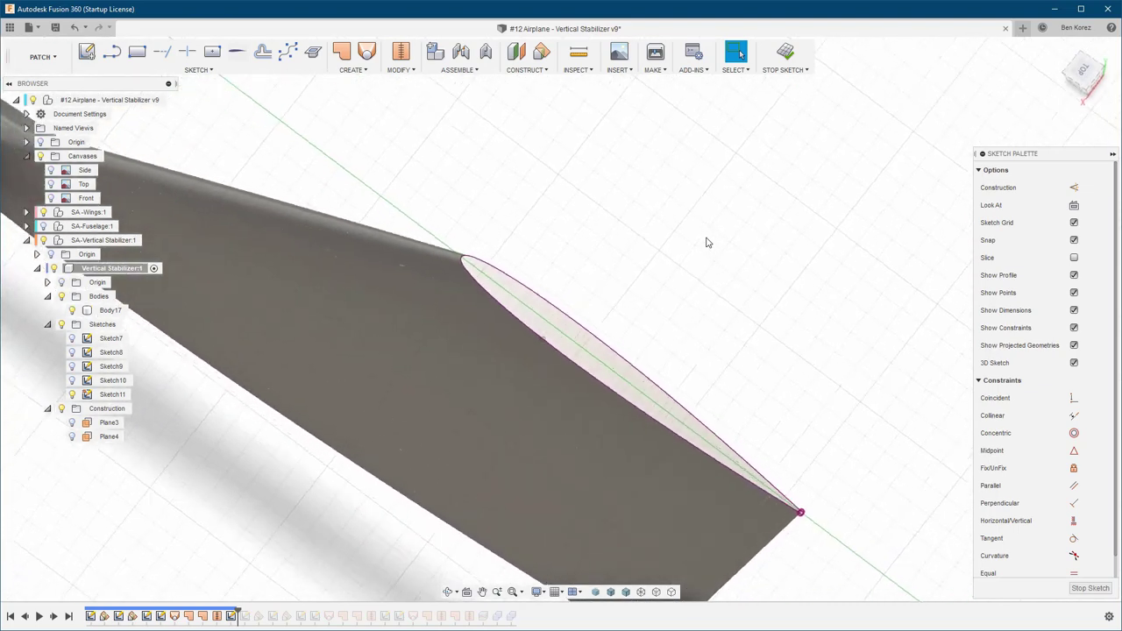
# Hide the stabilizer body Body17, leaving the projected tip airfoil in view
pyautogui.keyDown('shift'); pyautogui.moveTo(708, 243); pyautogui.dragTo(653, 254, button='middle'); pyautogui.keyUp('shift')
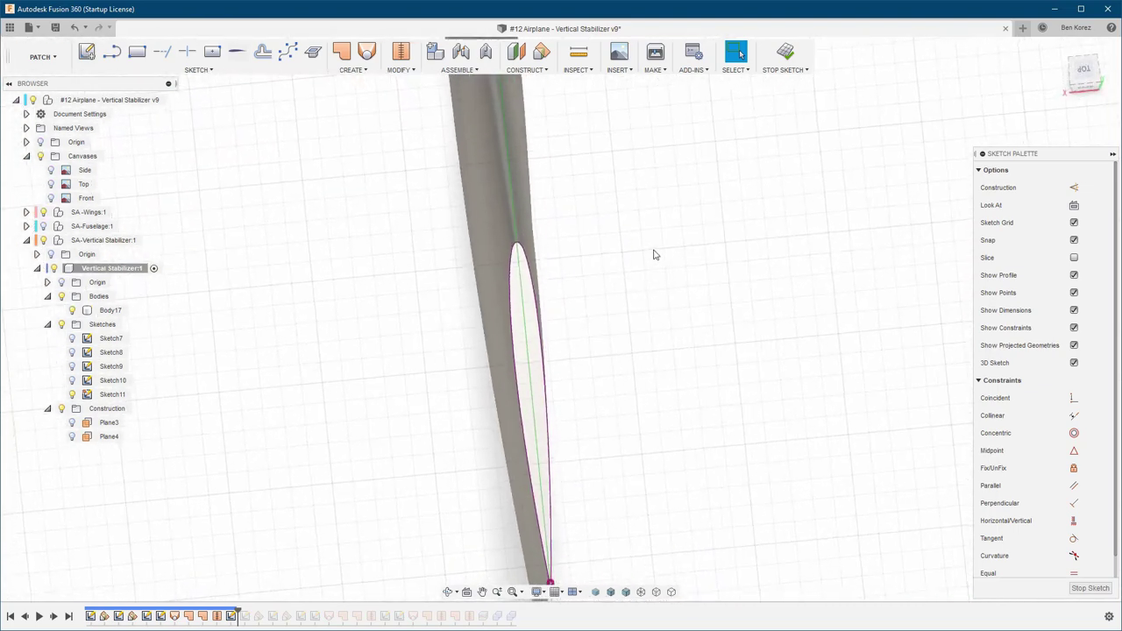
pyautogui.click(544, 345)
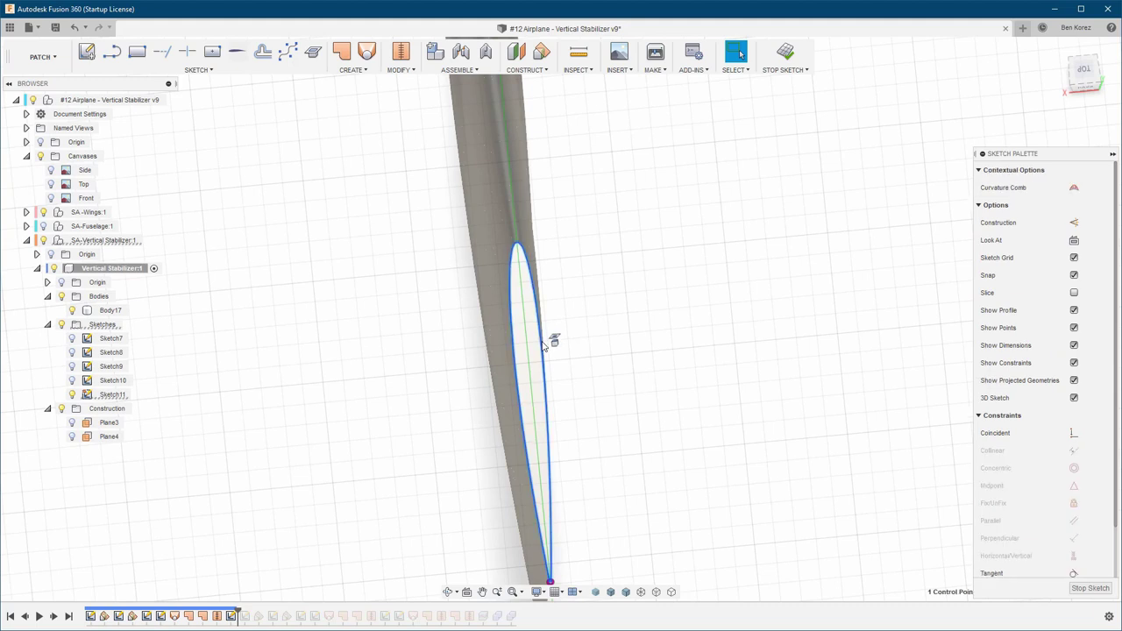
pyautogui.press('Escape')
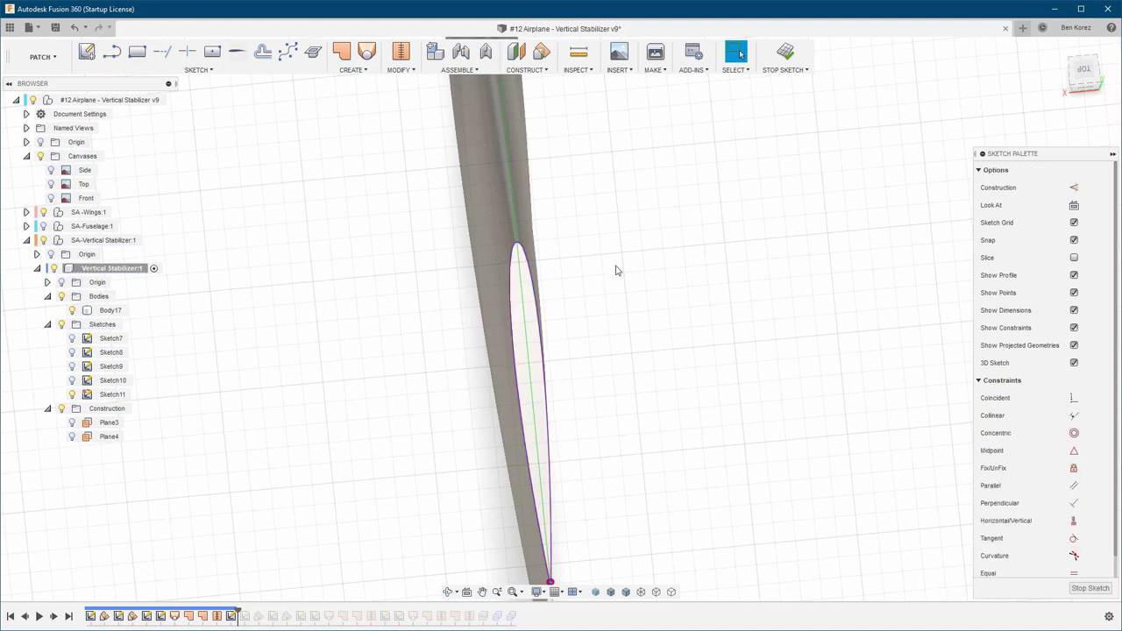
pyautogui.click(72, 310)
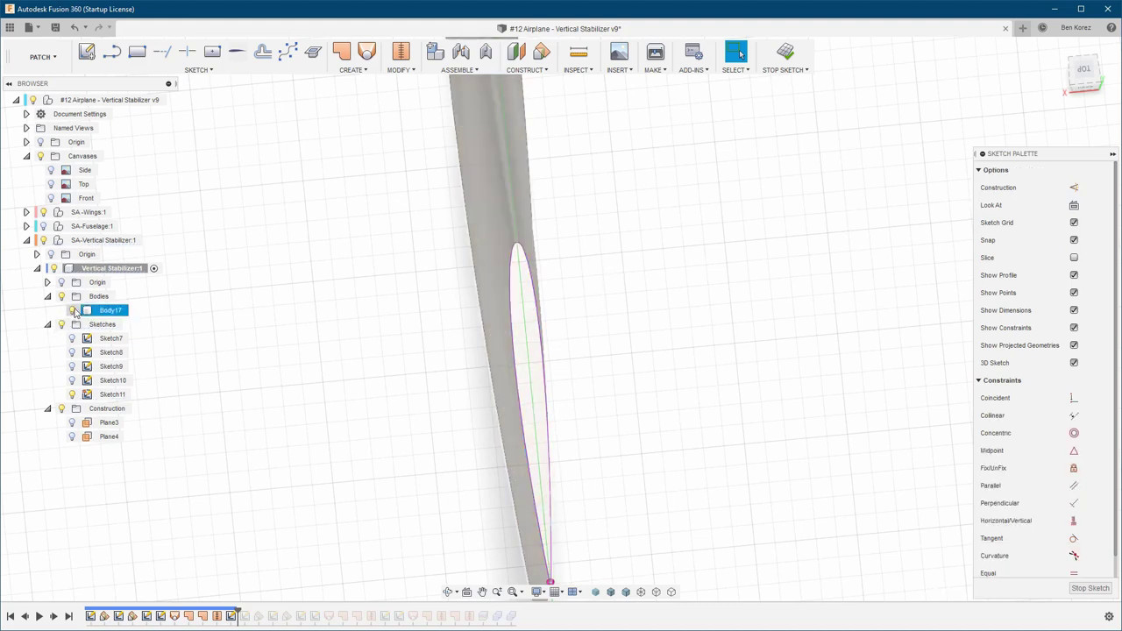
pyautogui.scroll(-2, 421, 184)
pyautogui.keyDown('shift'); pyautogui.moveTo(594, 193); pyautogui.dragTo(588, 194, button='middle'); pyautogui.keyUp('shift')
pyautogui.scroll(2, 521, 265)
pyautogui.scroll(-1, 520, 261)
pyautogui.scroll(2, 519, 262)
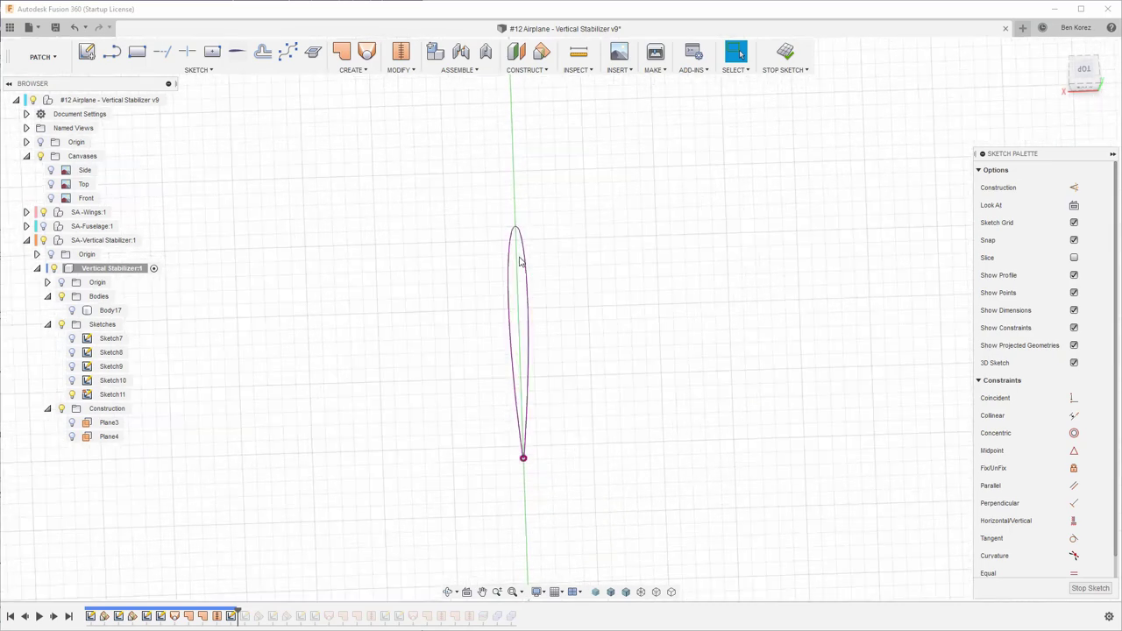
pyautogui.click(72, 339)
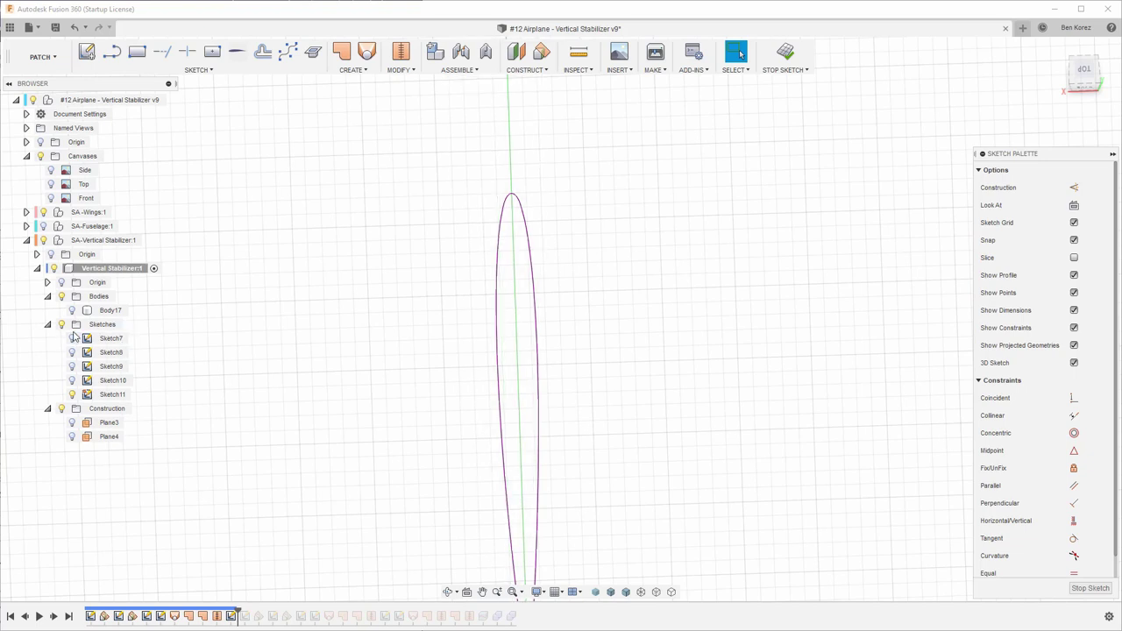
# Draw a vertical construction line through the airfoil's center, extending past both the nose and the trailing edge
pyautogui.click(1085, 72)
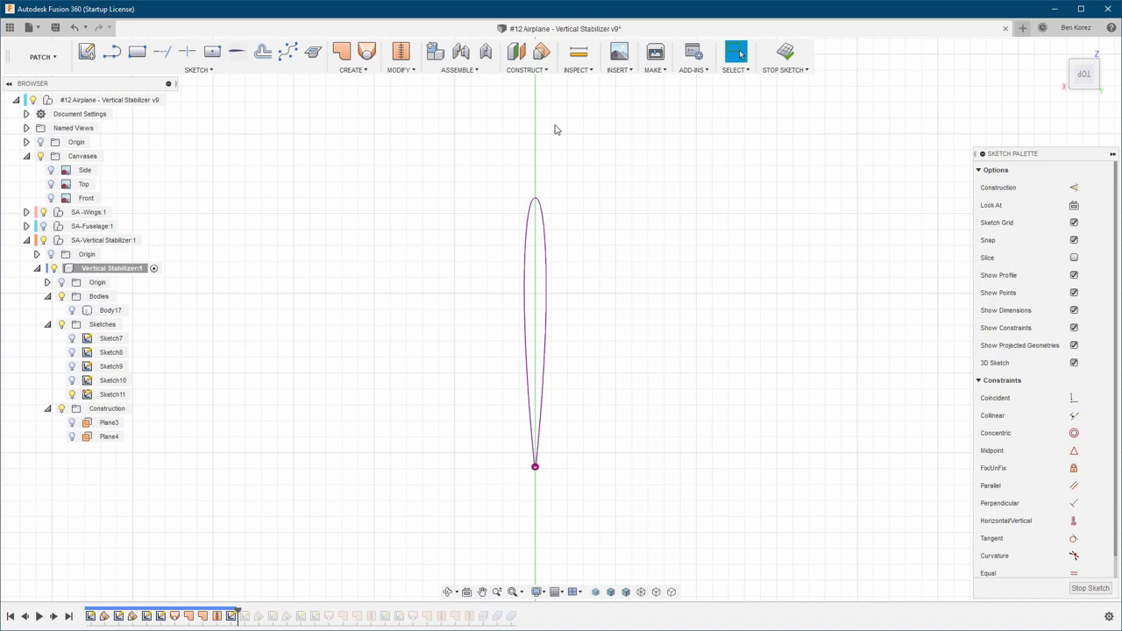
pyautogui.click(535, 183)
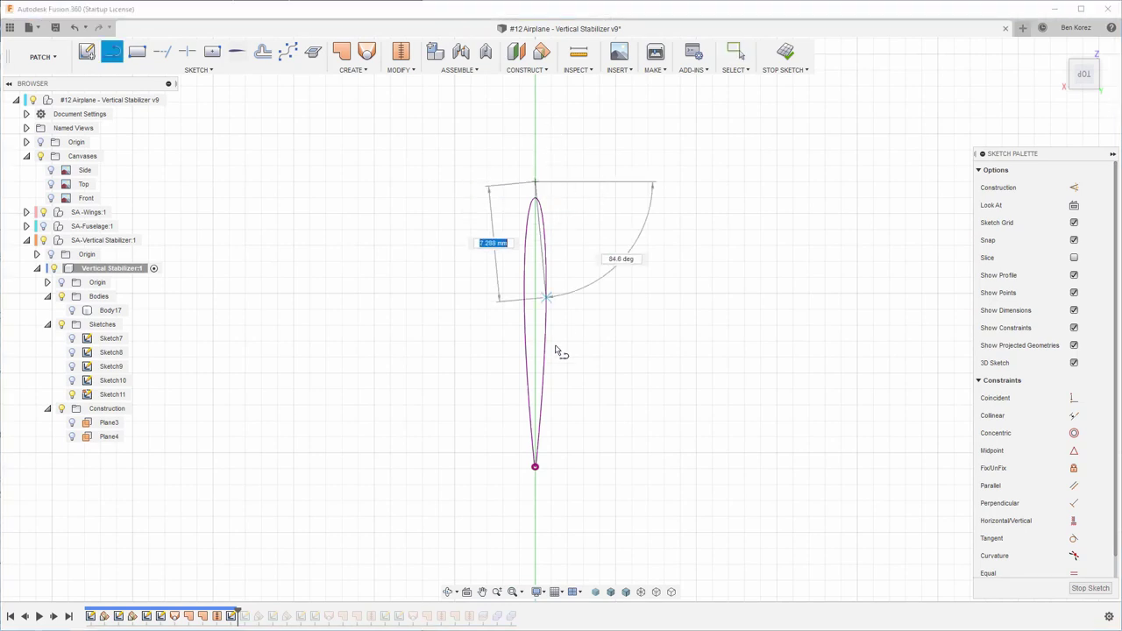
pyautogui.click(535, 485)
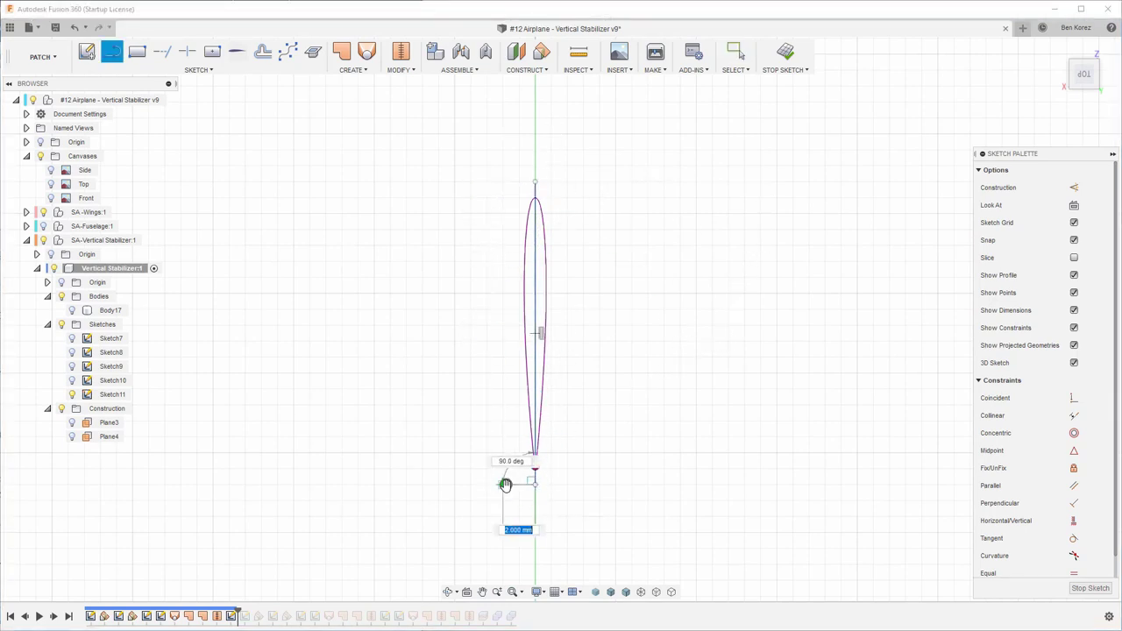
pyautogui.click(506, 485)
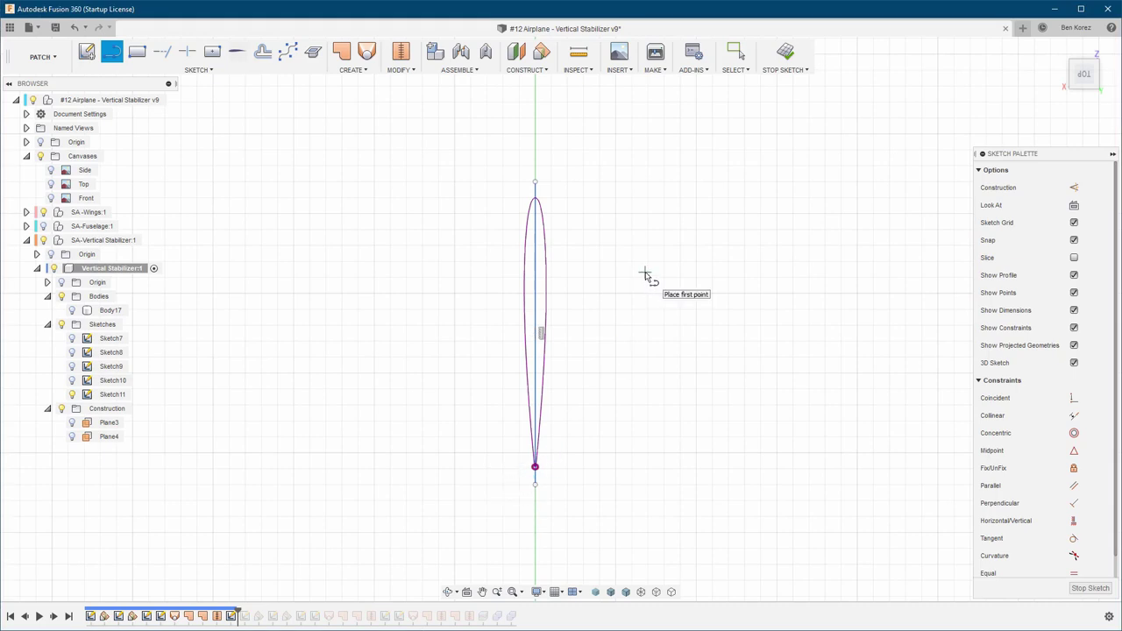
pyautogui.press('Escape')
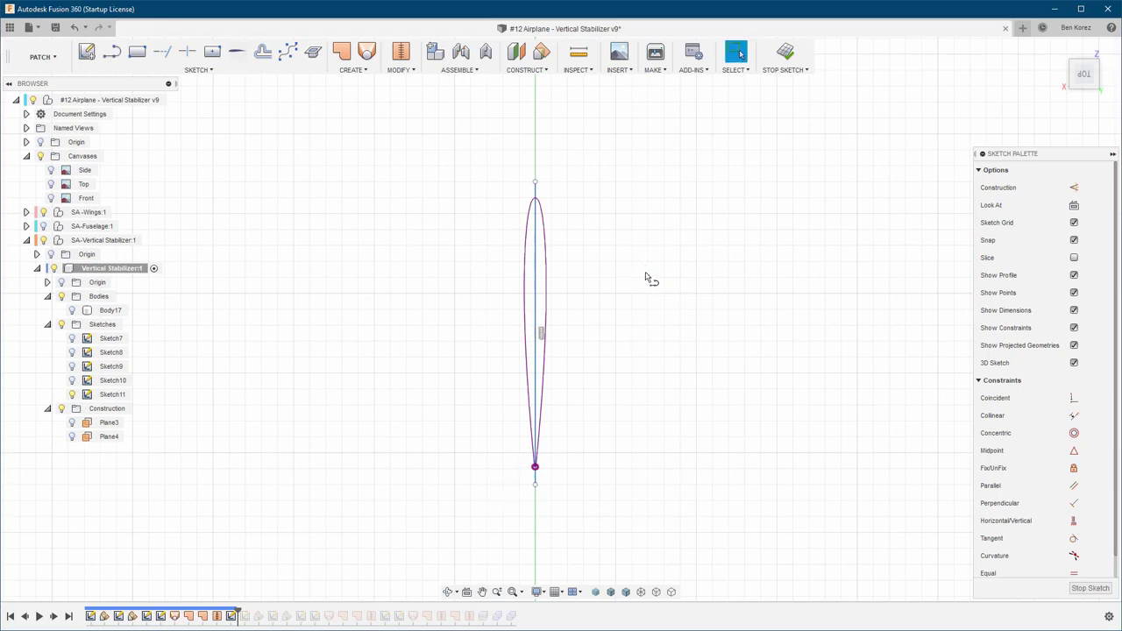
pyautogui.click(536, 197)
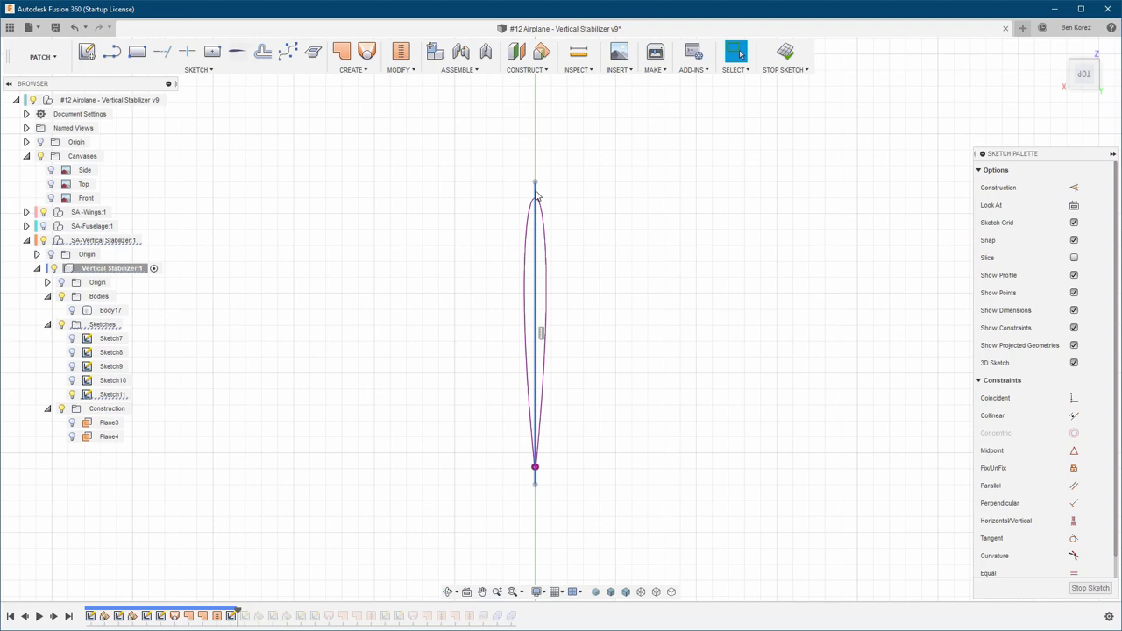
pyautogui.press('x')
# Apply Break at the airfoil's nose, where the construction line crosses it
pyautogui.scroll(8, 561, 203)
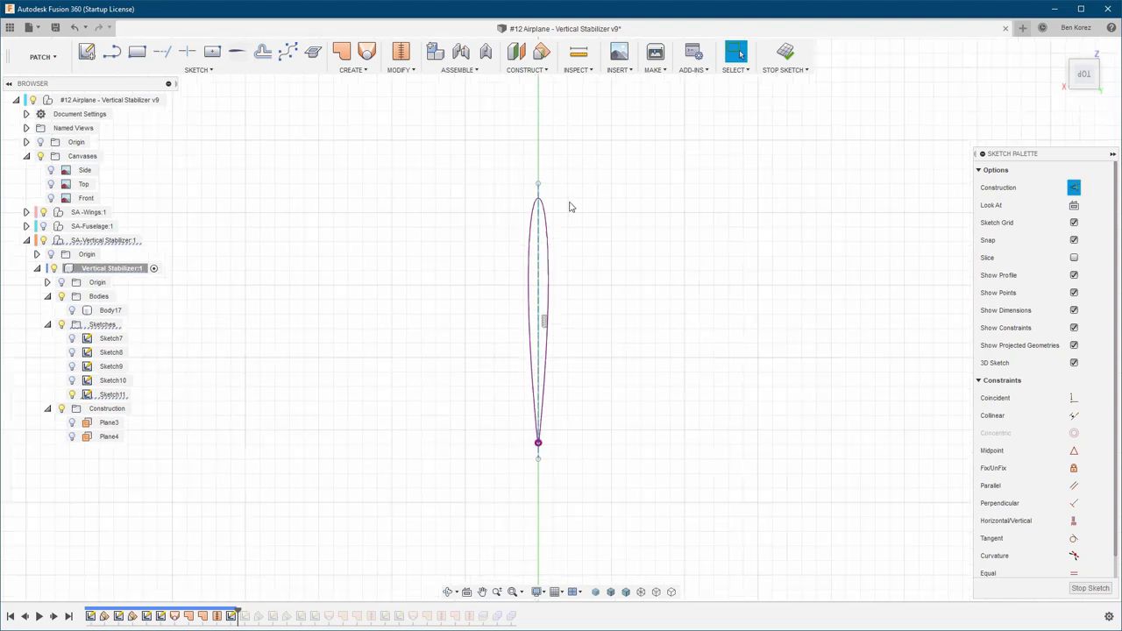
pyautogui.scroll(5, 445, 181)
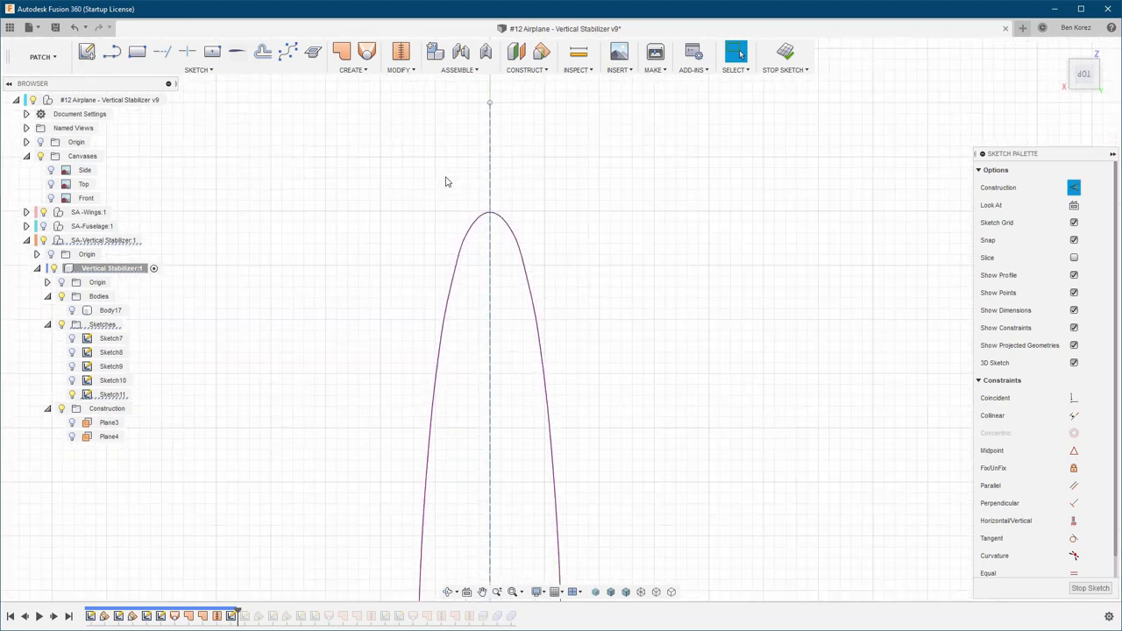
pyautogui.click(187, 54)
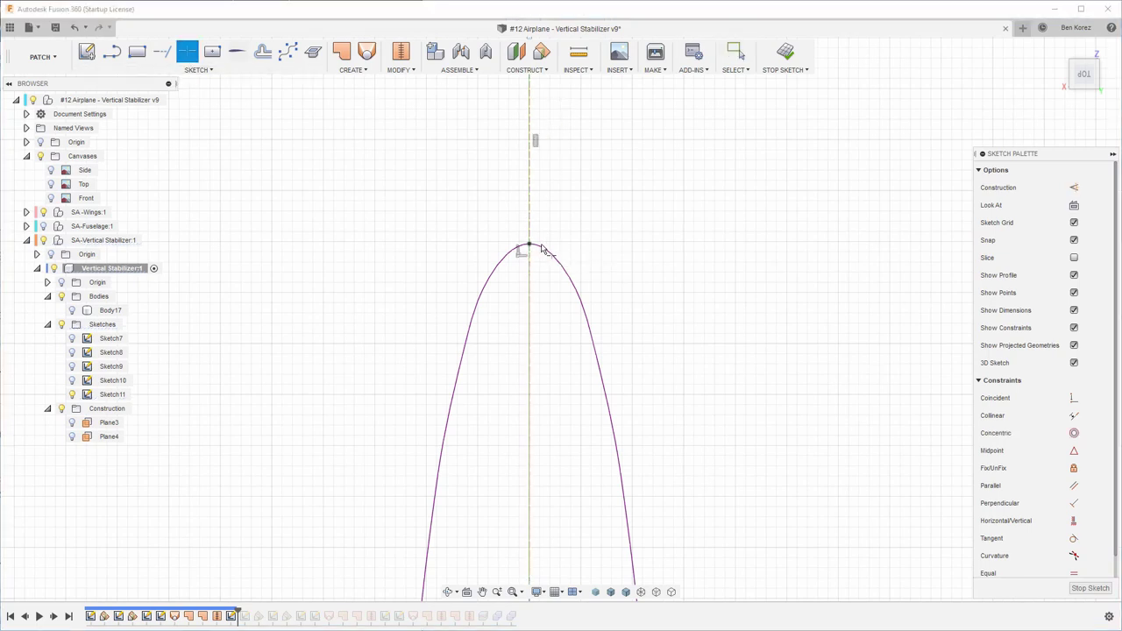
pyautogui.press('Escape')
# Break the airfoil curve's projection link and split the curve at the nose along the construction line
pyautogui.click(562, 266)
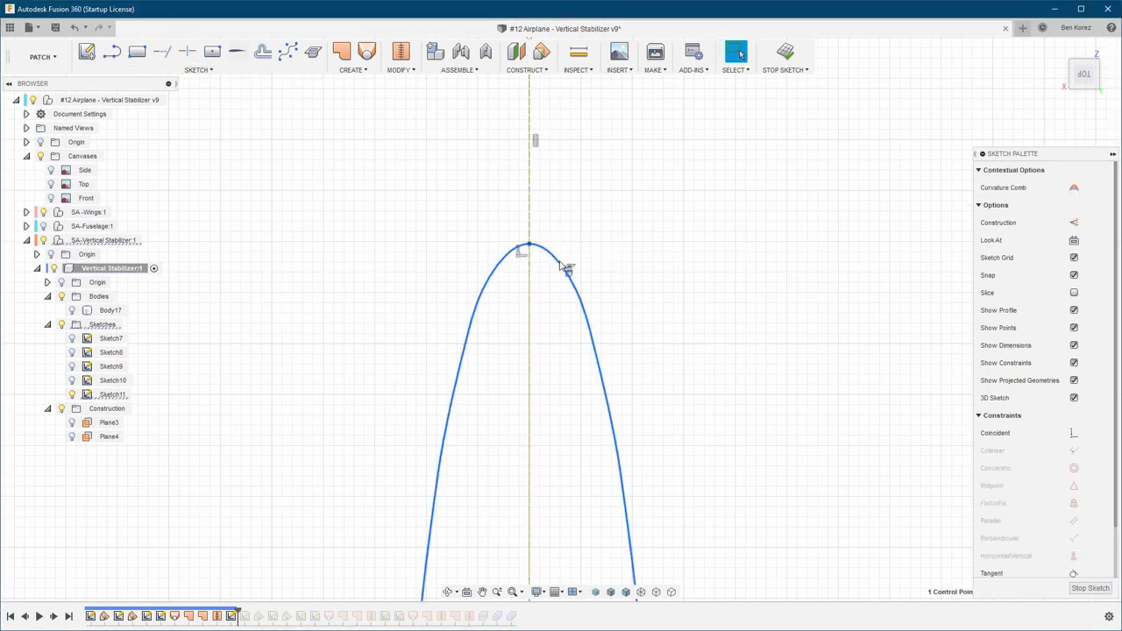
pyautogui.rightClick(562, 266)
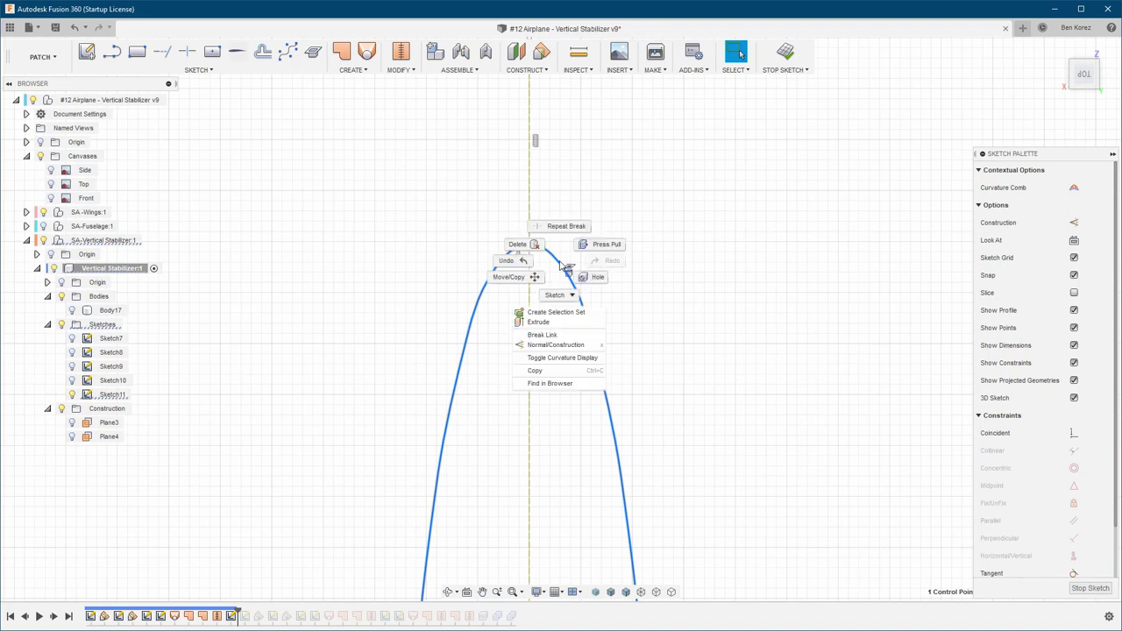
pyautogui.click(542, 335)
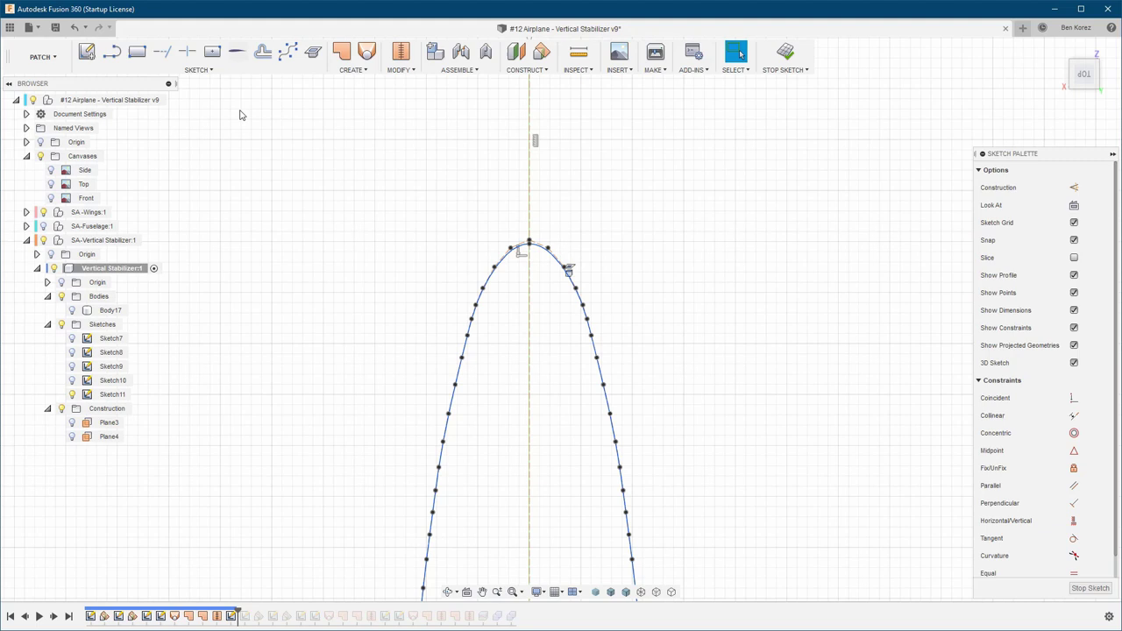
pyautogui.click(187, 51)
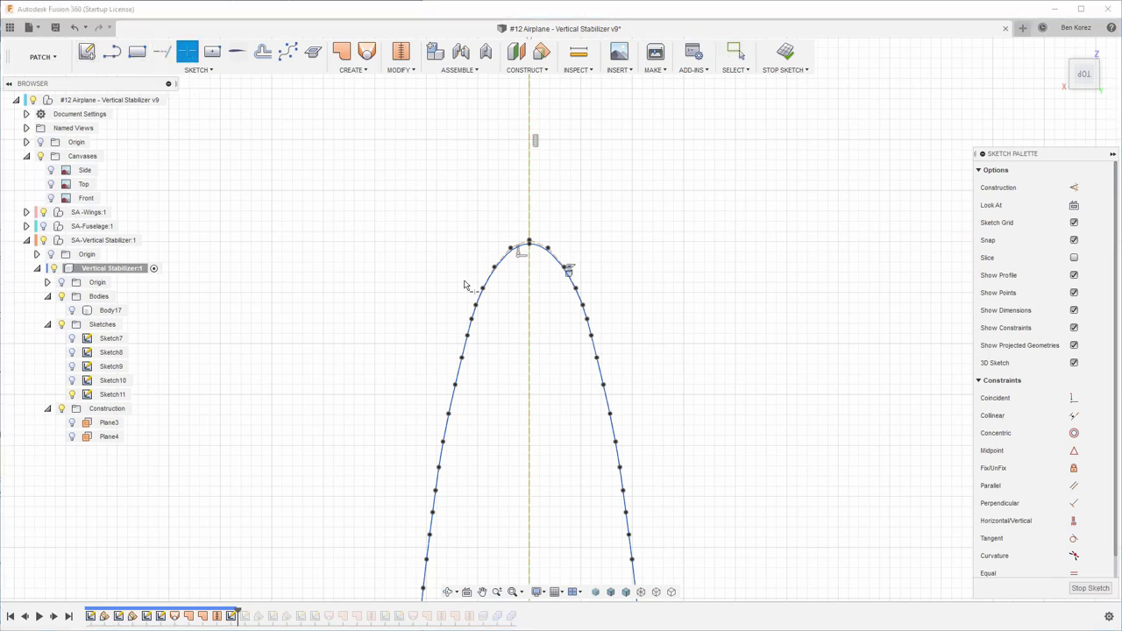
pyautogui.click(557, 267)
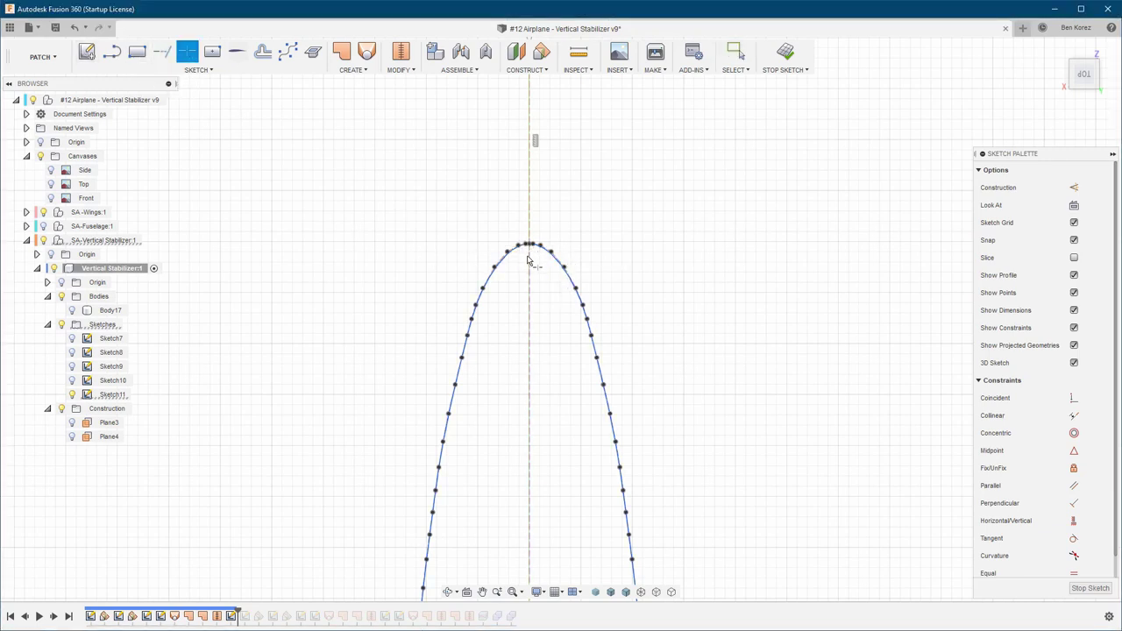
# Close the airfoil's open trailing edge with a horizontal line between the two curve endpoints
pyautogui.scroll(-6, 526, 195)
pyautogui.scroll(4, 521, 368)
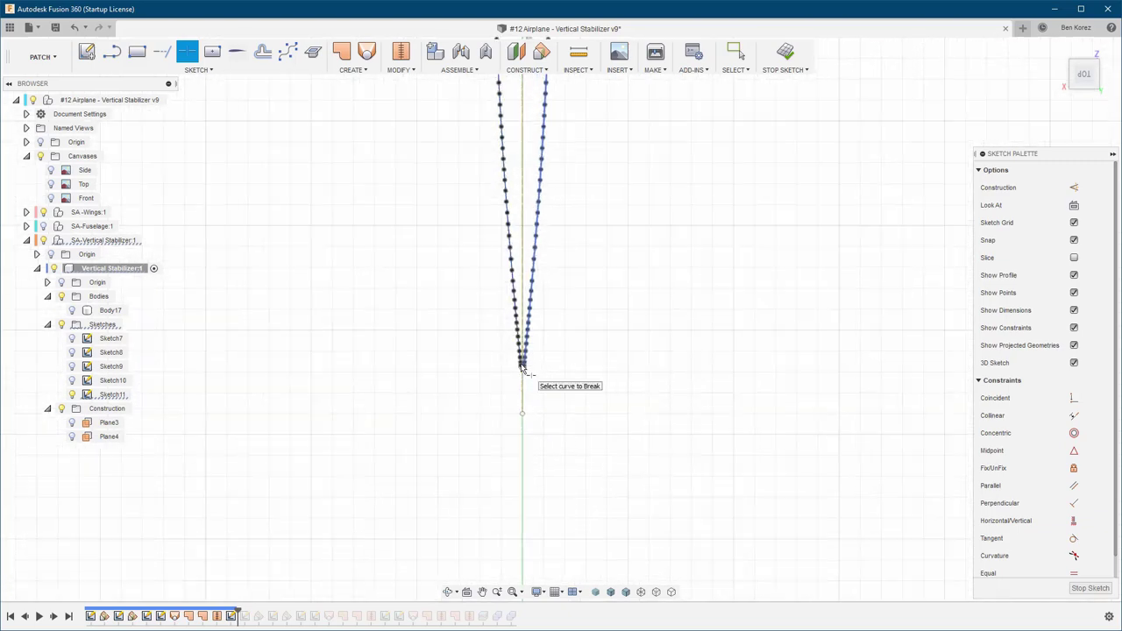
pyautogui.scroll(3, 522, 373)
pyautogui.click(581, 493)
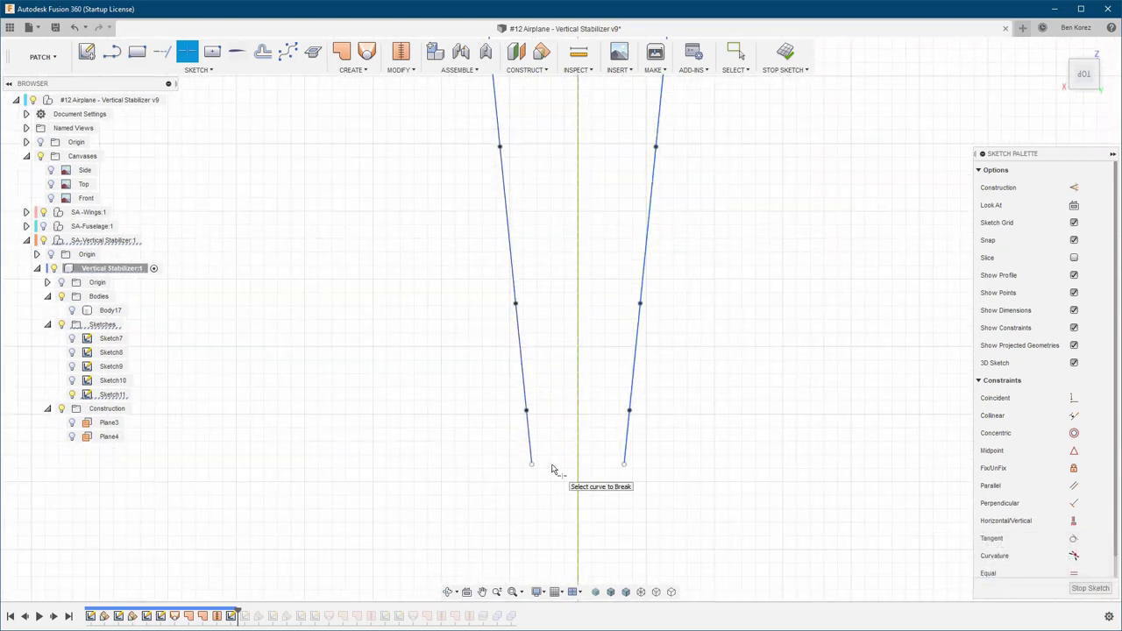
pyautogui.press('l')
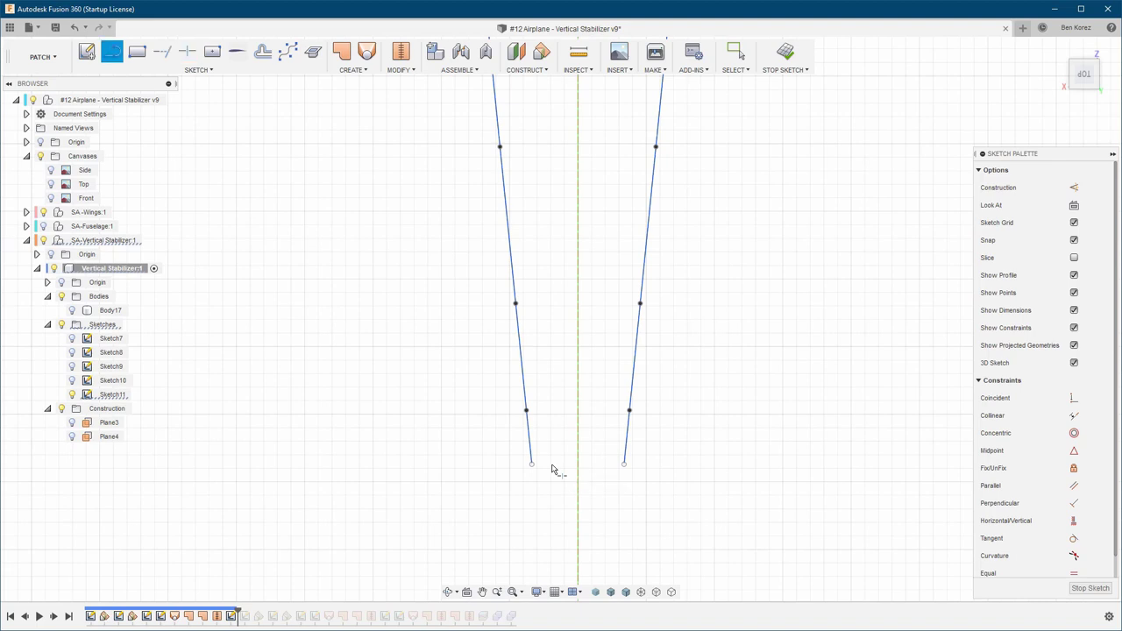
pyautogui.click(531, 463)
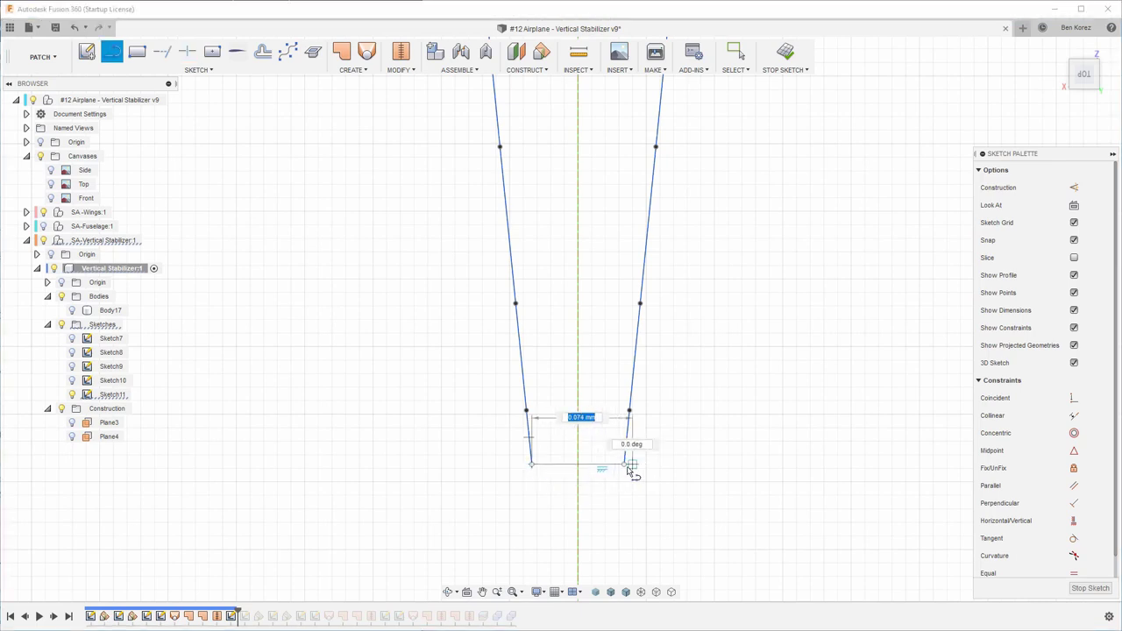
pyautogui.click(624, 464)
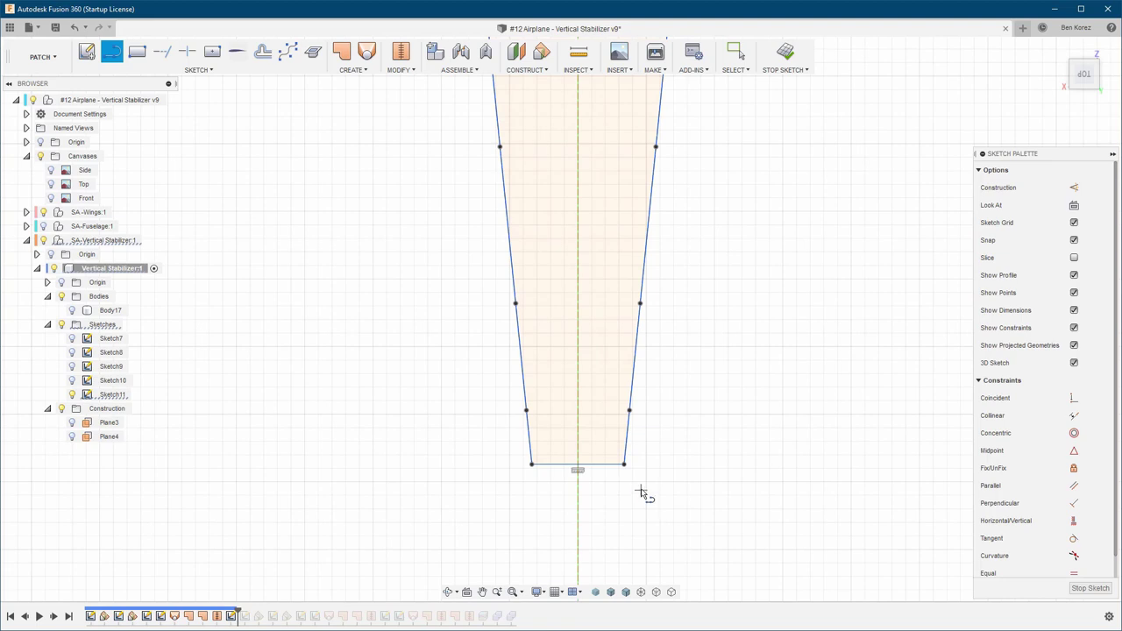
pyautogui.press('Escape')
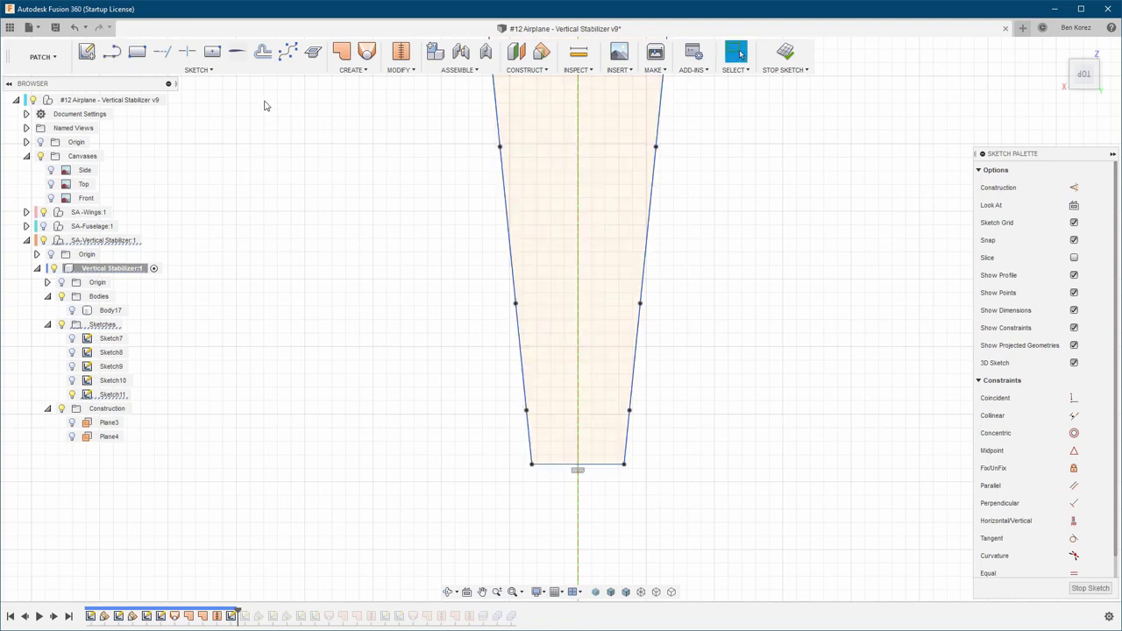
# Break the trailing-edge line at the construction line and finish the sketch
pyautogui.click(187, 53)
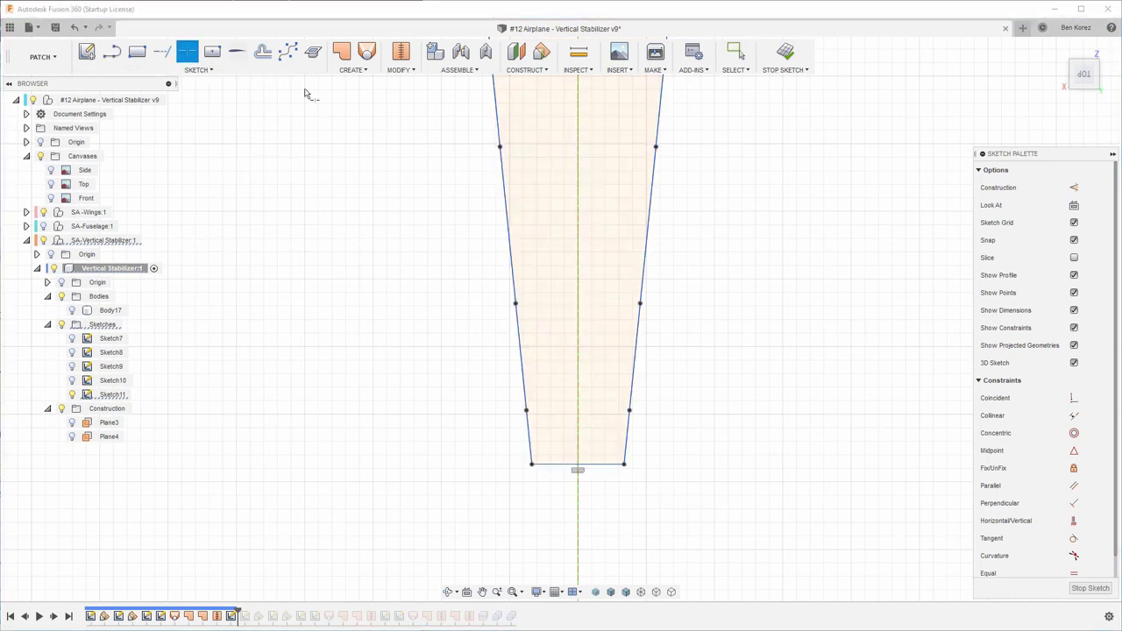
pyautogui.click(589, 465)
pyautogui.click(785, 54)
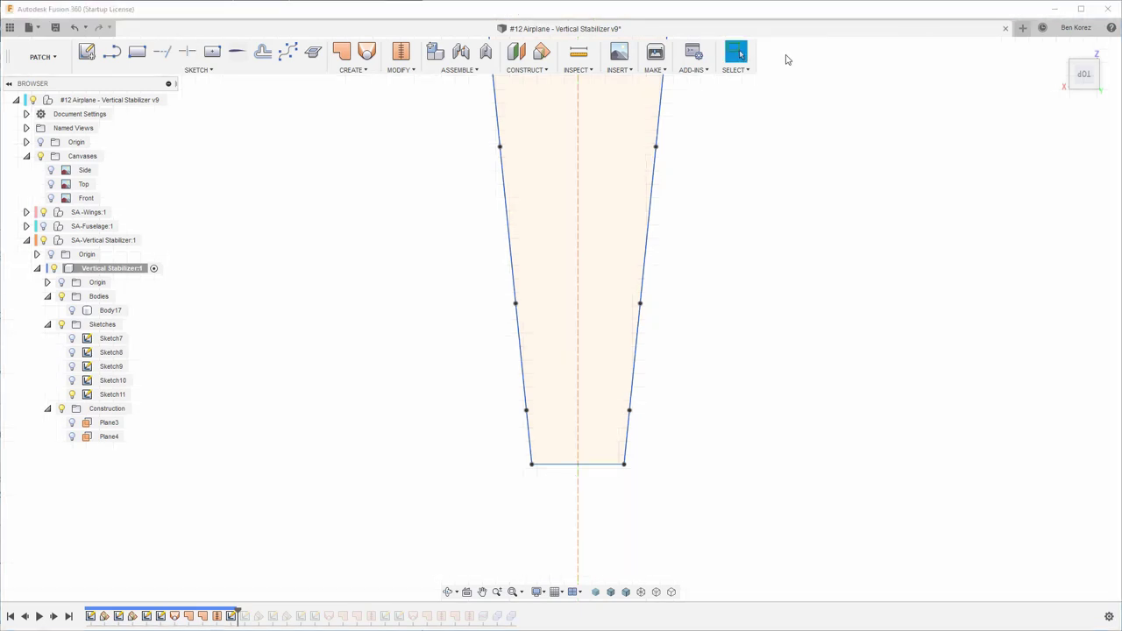
# Show the Side canvas and start a new sketch on the side origin plane, viewed from the right
pyautogui.scroll(-10, 723, 354)
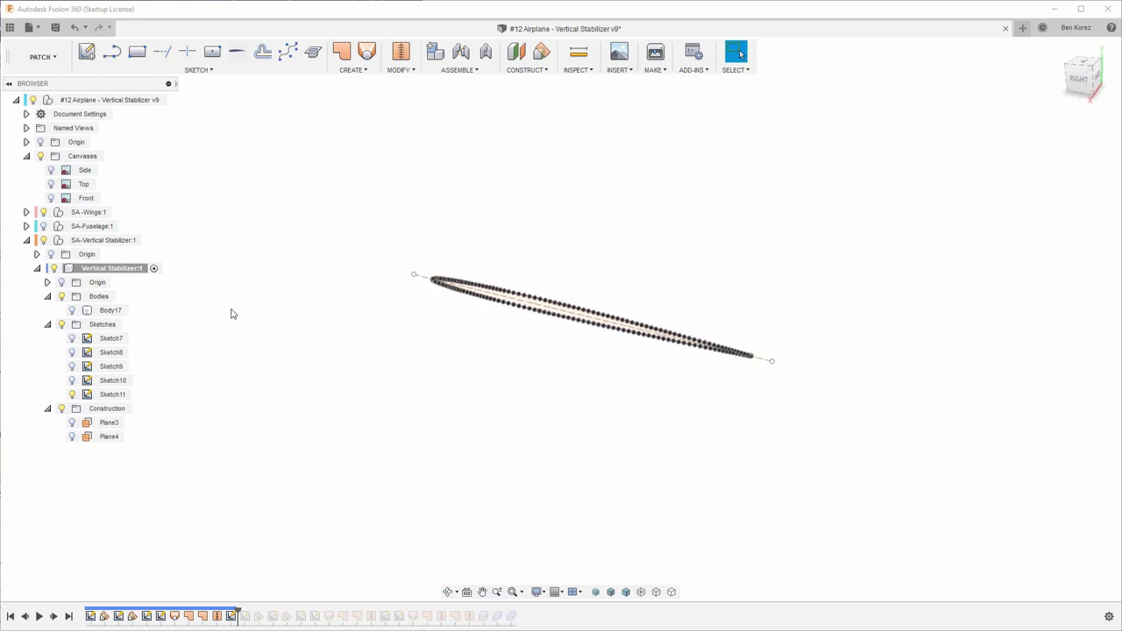
pyautogui.click(51, 170)
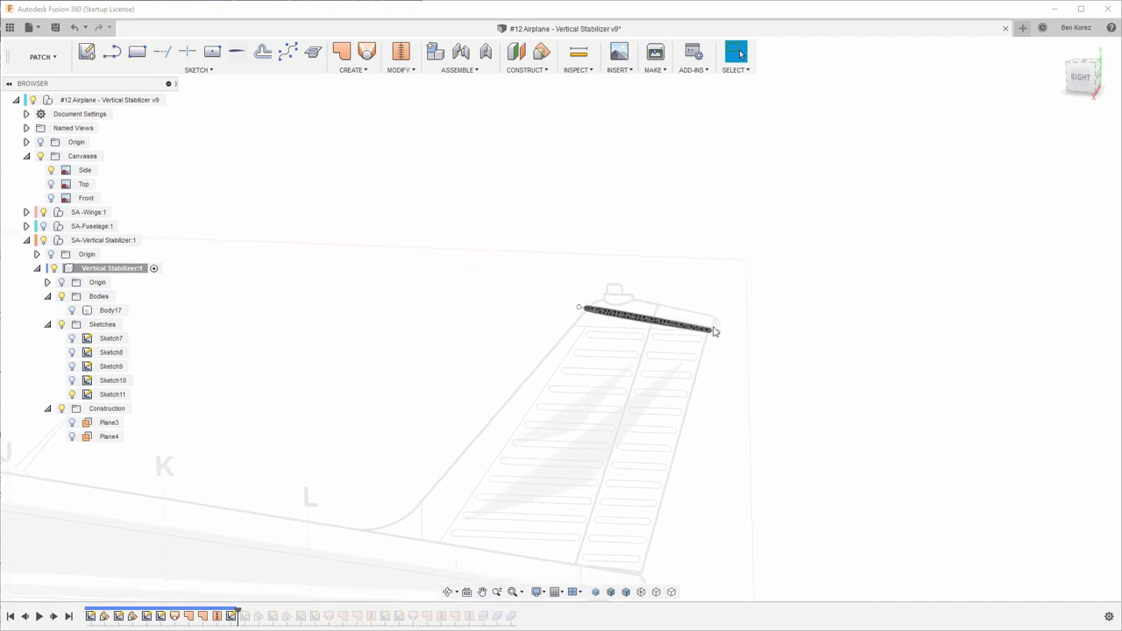
pyautogui.click(87, 51)
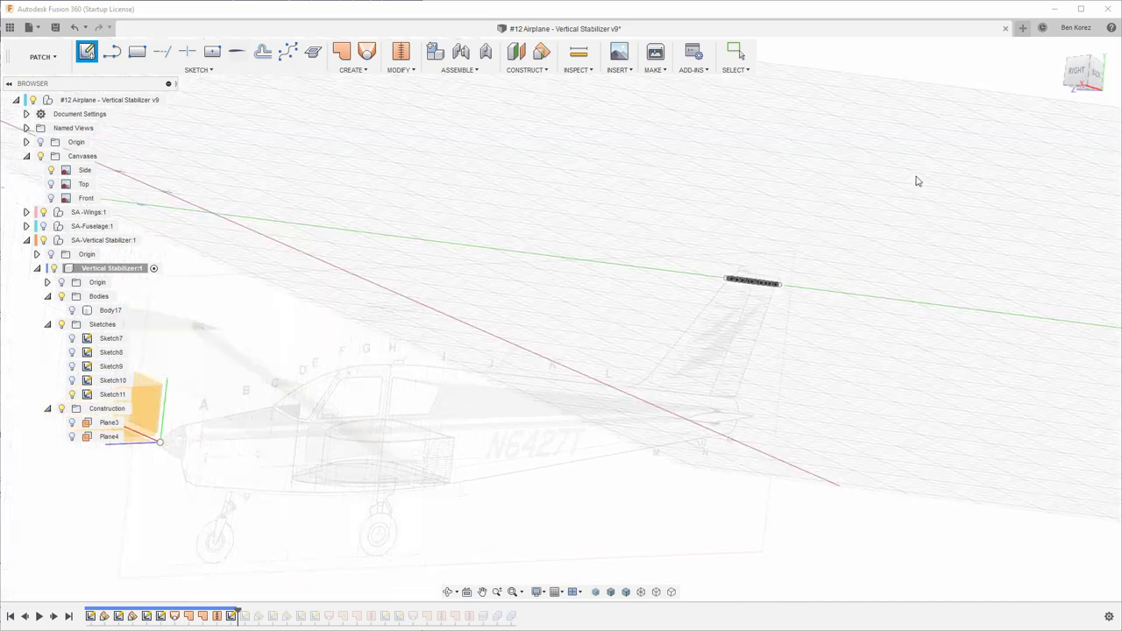
pyautogui.click(1080, 72)
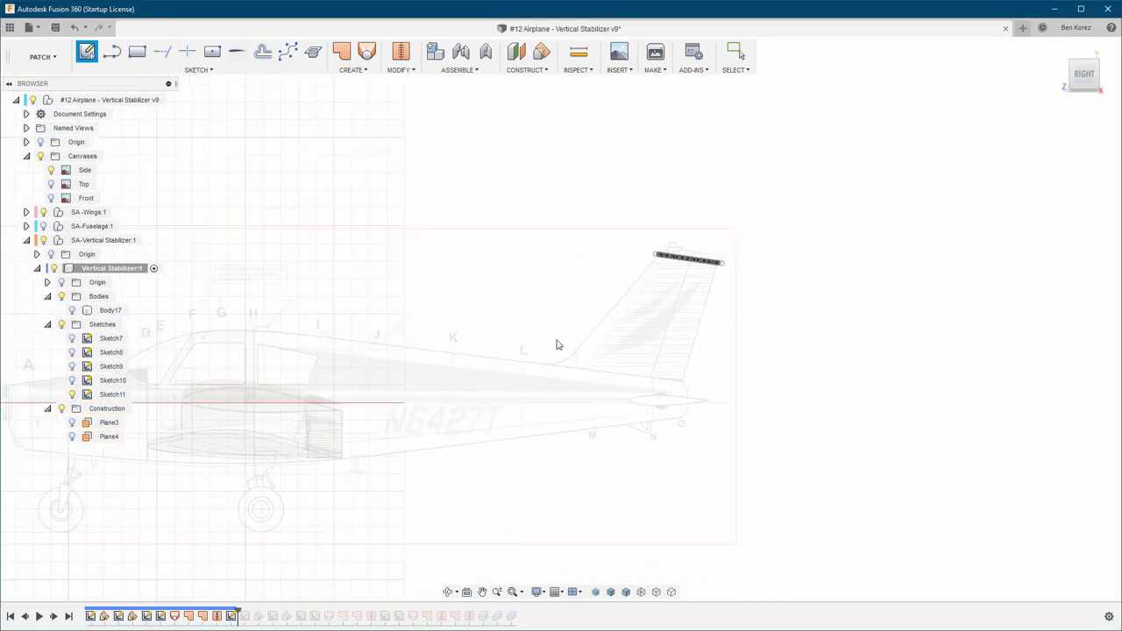
pyautogui.click(558, 344)
# Intersect the lower airfoil curve and the lower half of the trailing-edge line with the sketch plane to create nose and tail reference points
pyautogui.moveTo(812, 251); pyautogui.dragTo(124, 311, button='middle')
pyautogui.scroll(-1, 528, 259)
pyautogui.scroll(10, 583, 238)
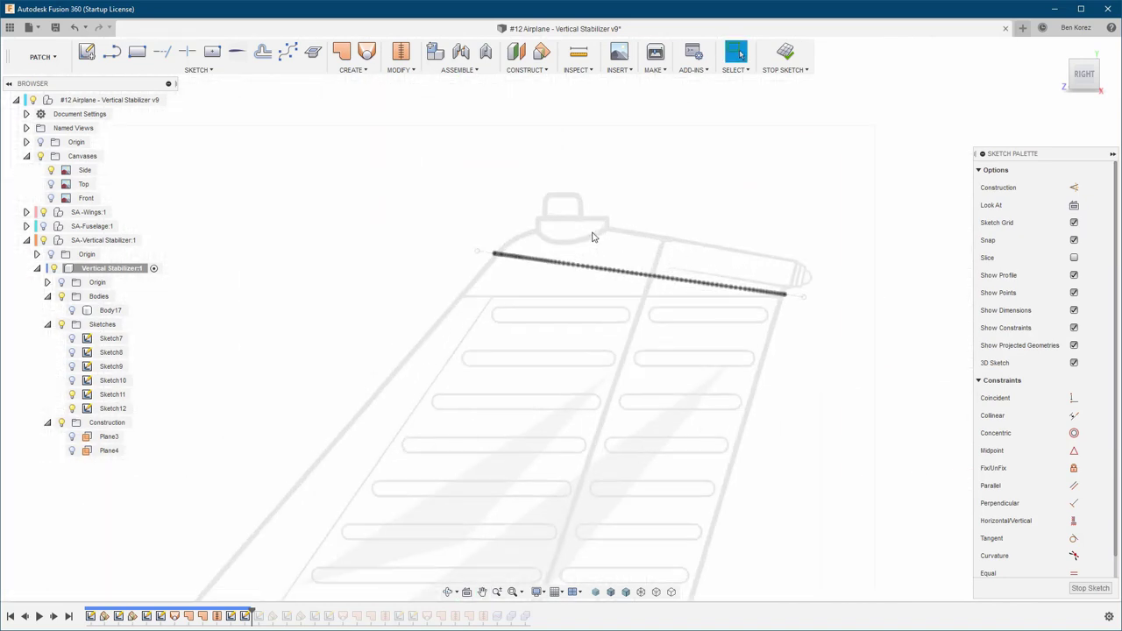
pyautogui.click(207, 74)
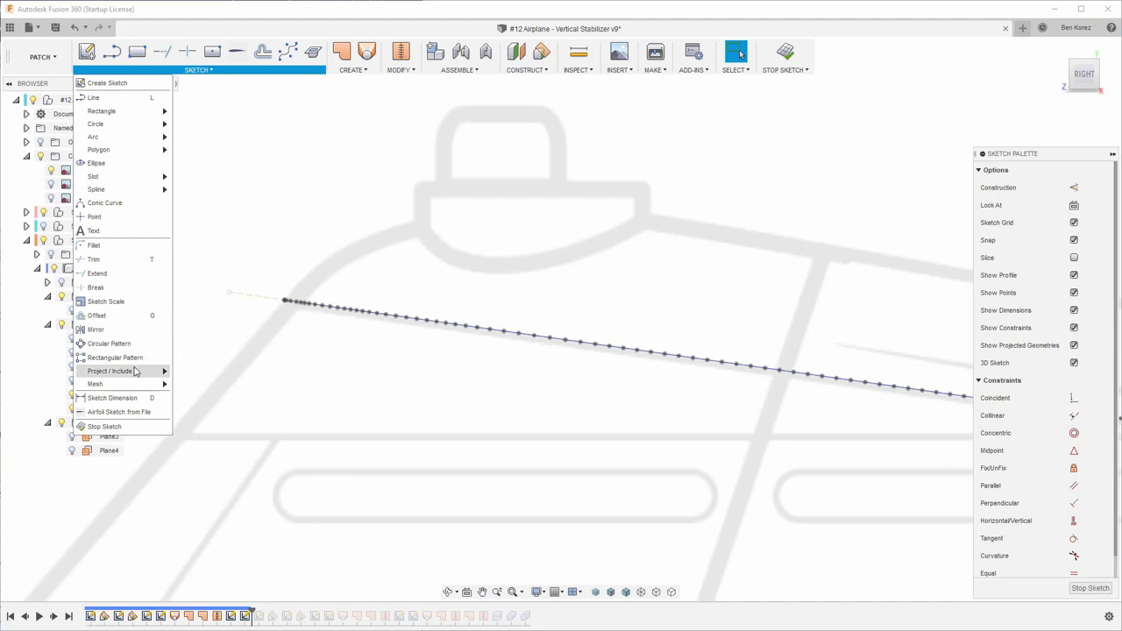
pyautogui.moveTo(140, 373)
pyautogui.click(191, 387)
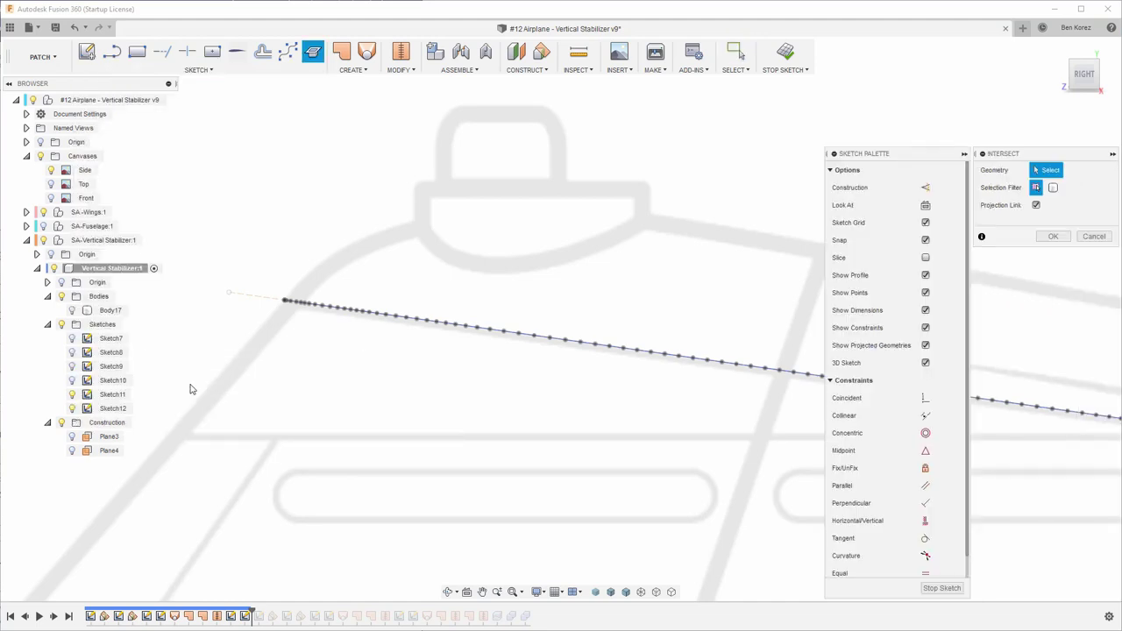
pyautogui.press('F6')
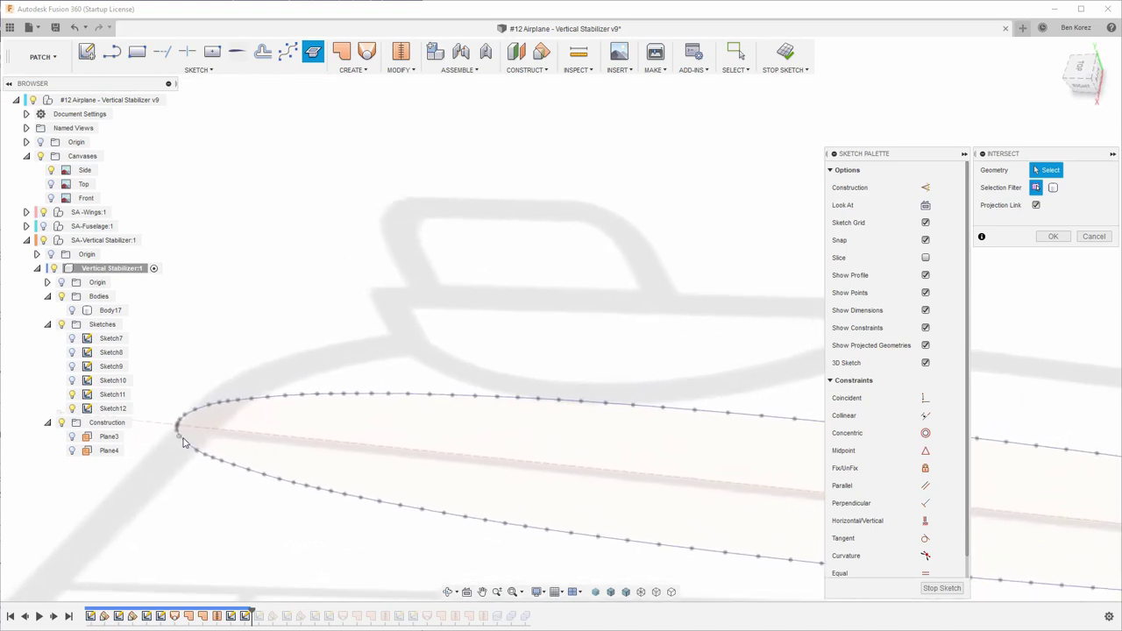
pyautogui.scroll(3, 184, 447)
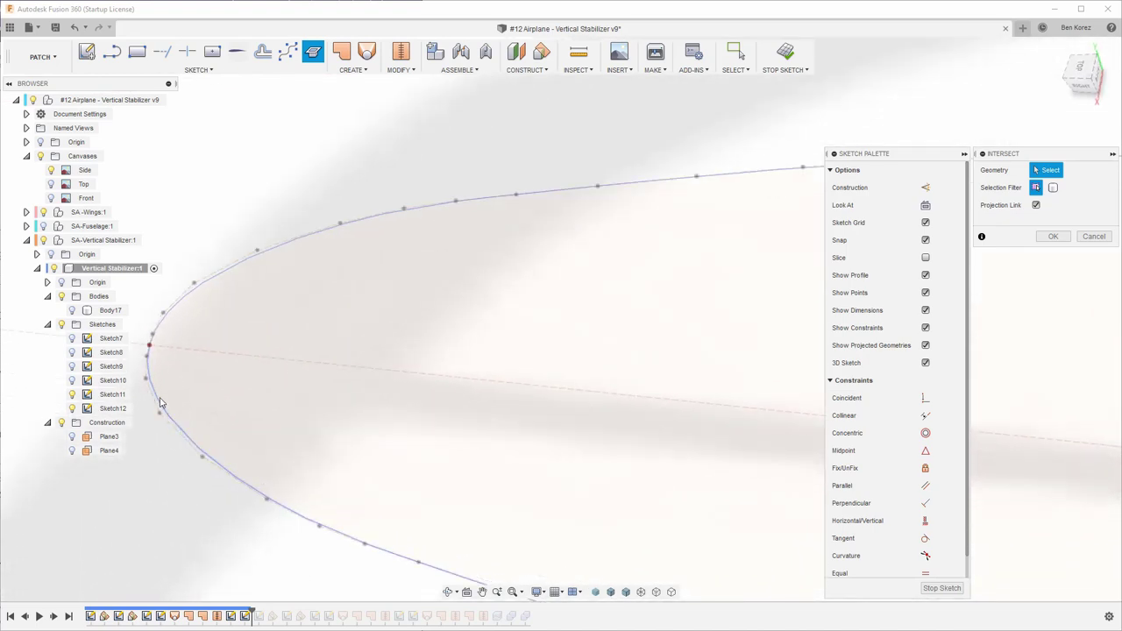
pyautogui.click(152, 391)
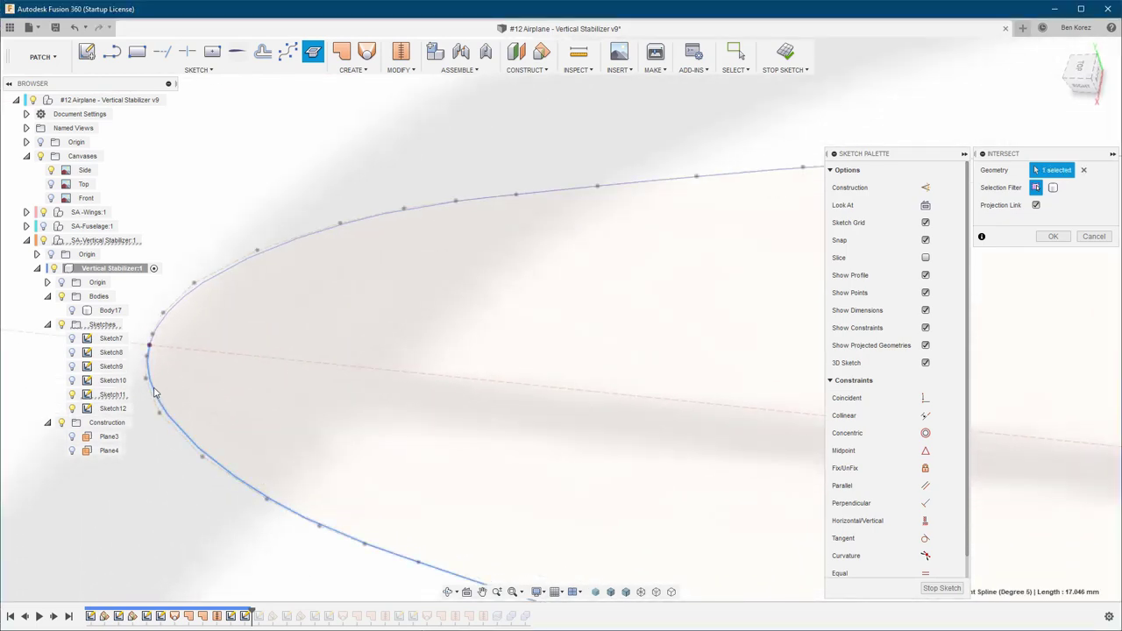
pyautogui.scroll(-5, 394, 365)
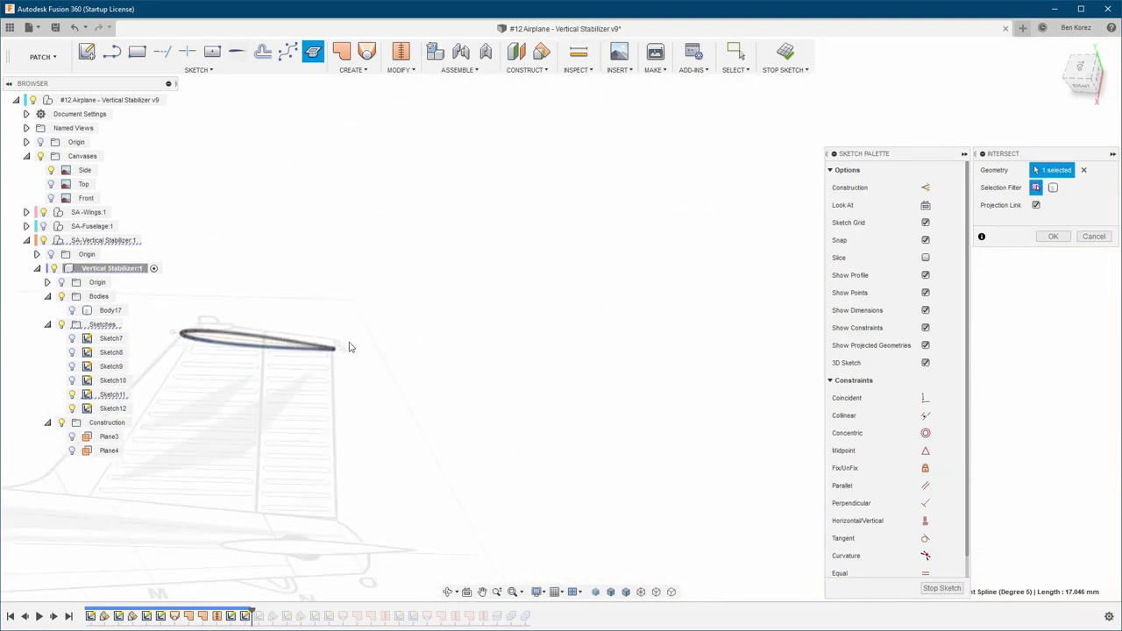
pyautogui.scroll(8, 344, 349)
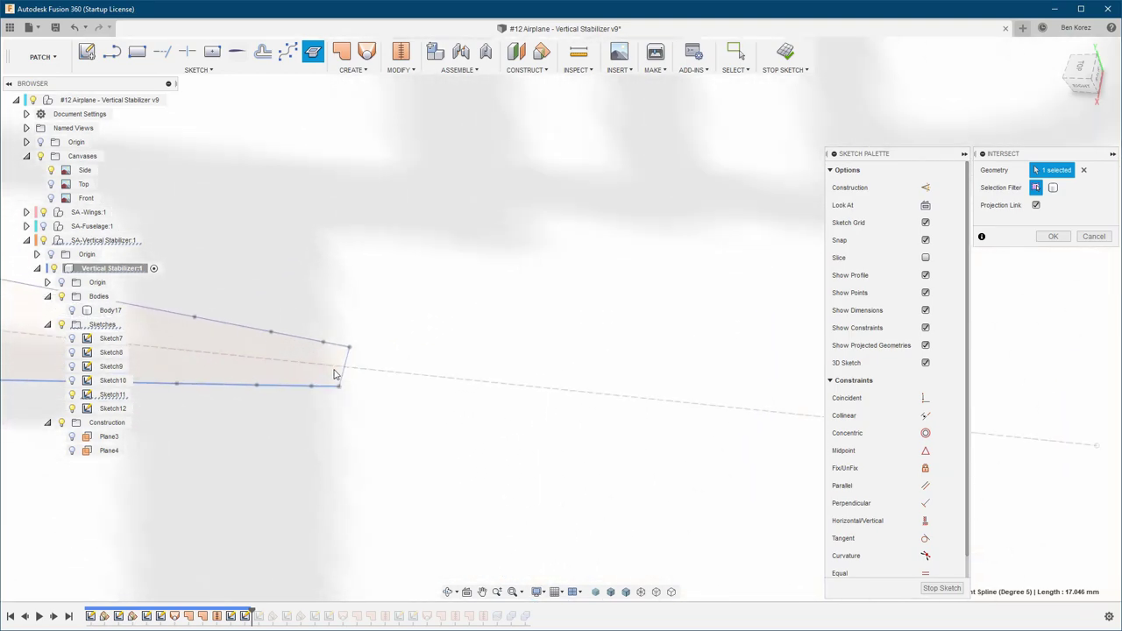
pyautogui.click(343, 377)
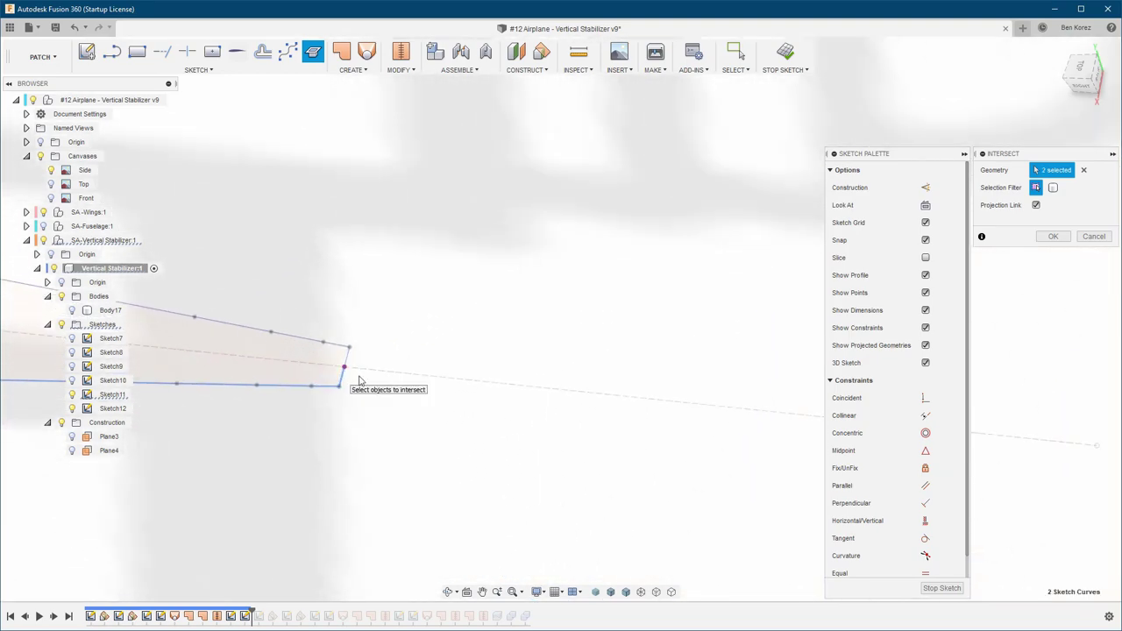
pyautogui.click(1053, 238)
# View the sketch squarely from the right and hide the airfoil sketch, Sketch11
pyautogui.scroll(-6, 763, 309)
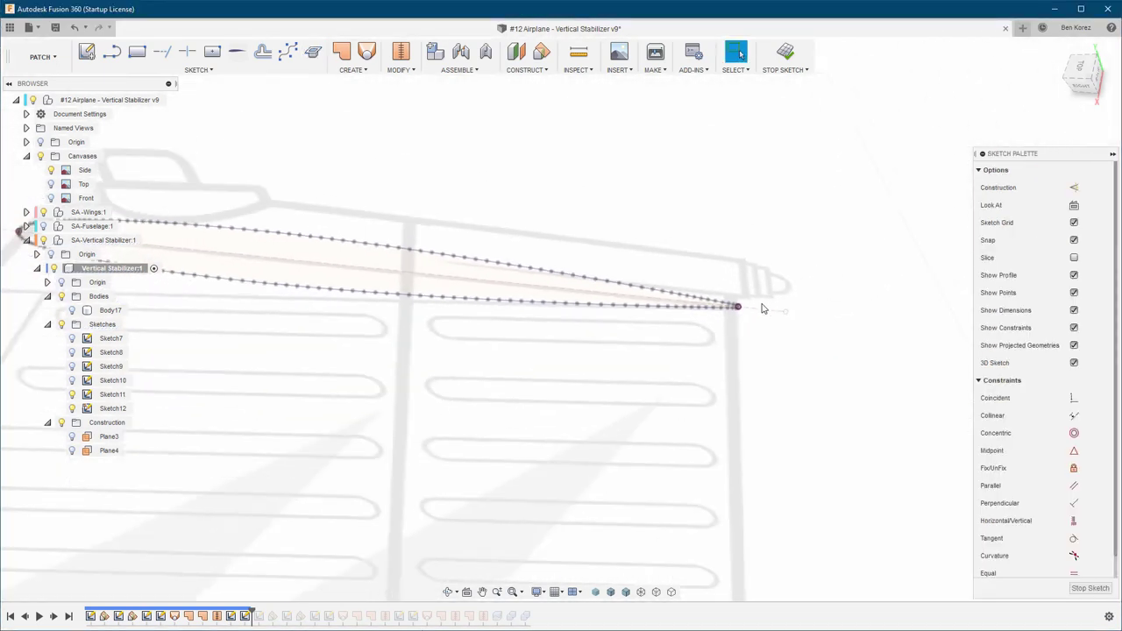
pyautogui.scroll(-2, 763, 308)
pyautogui.click(1085, 88)
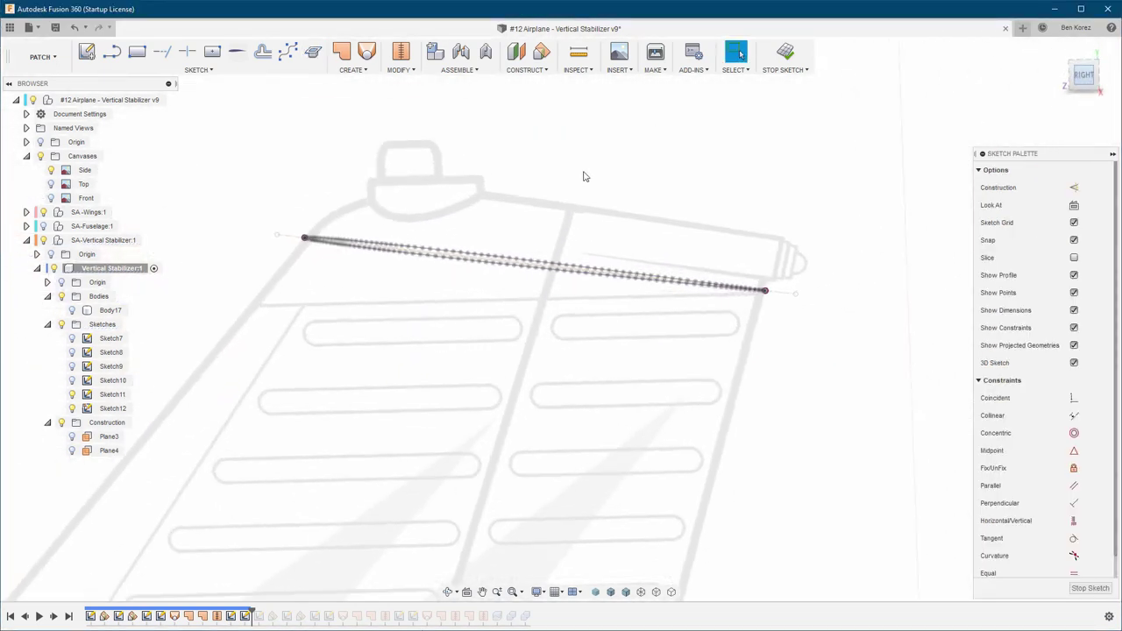
pyautogui.click(75, 398)
pyautogui.click(73, 395)
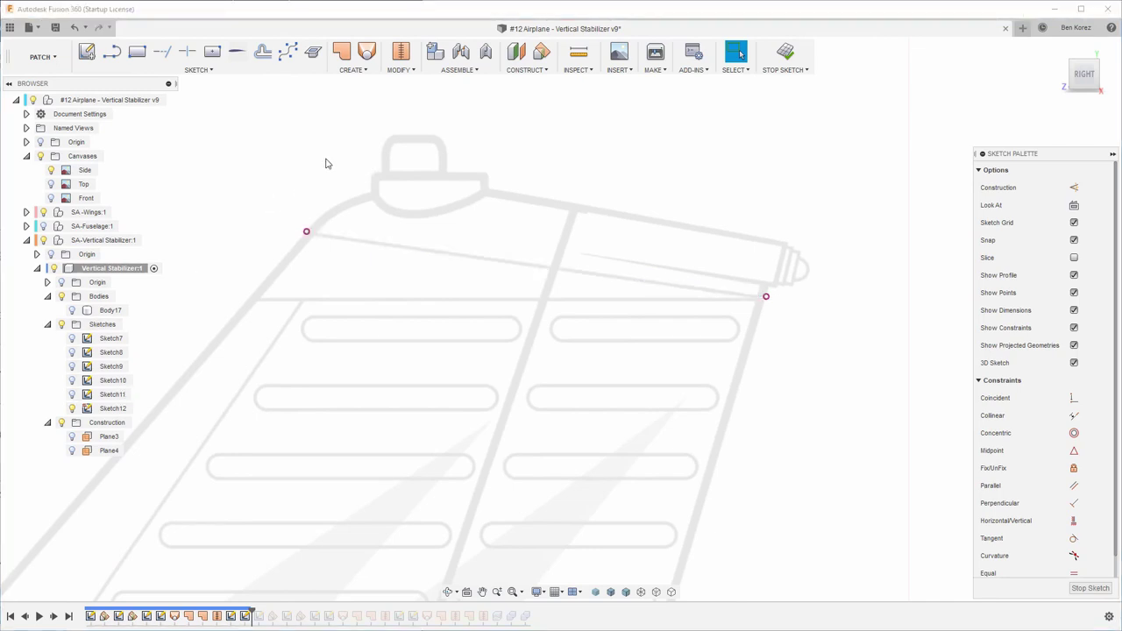
# Draw a line about 2.5 mm long from the tail reference point upward along the canvas's trailing edge
pyautogui.click(111, 51)
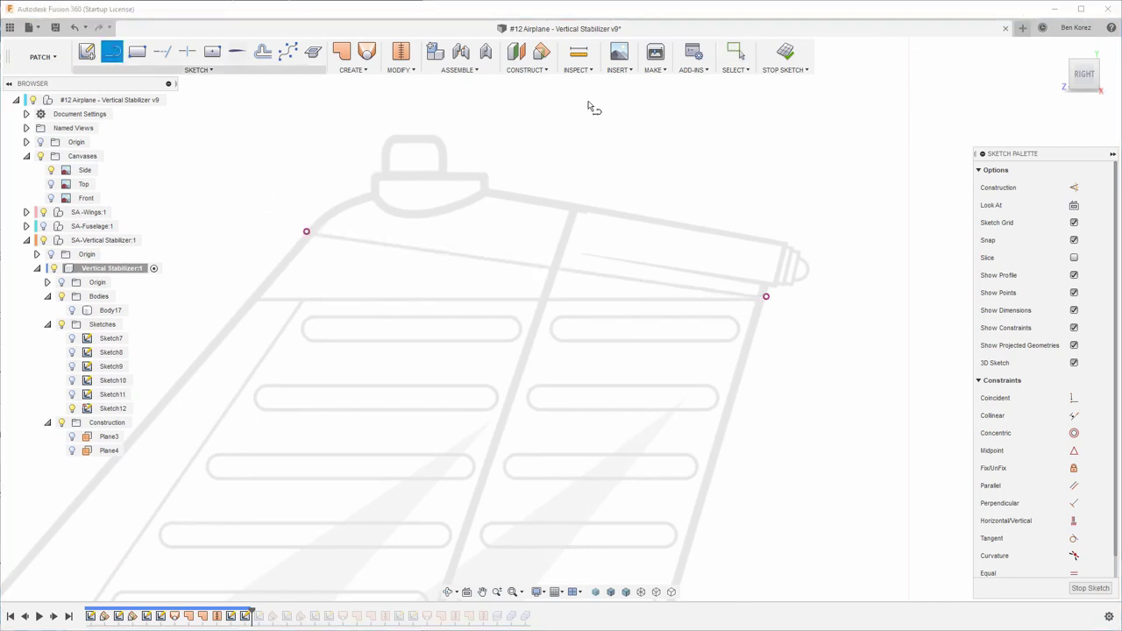
pyautogui.click(766, 298)
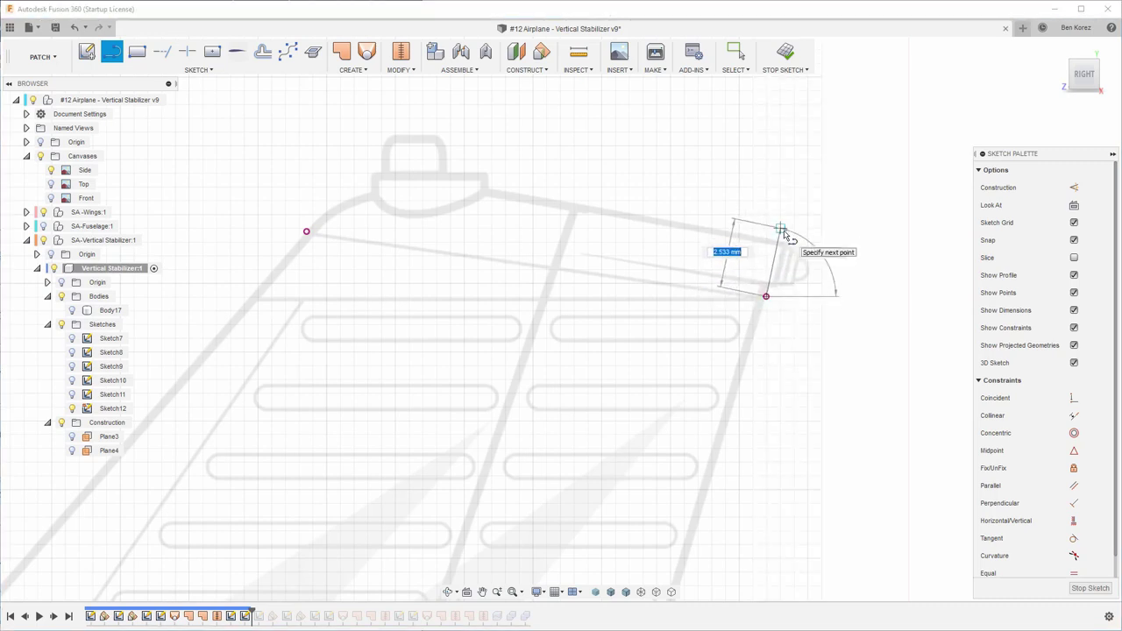
pyautogui.click(784, 228)
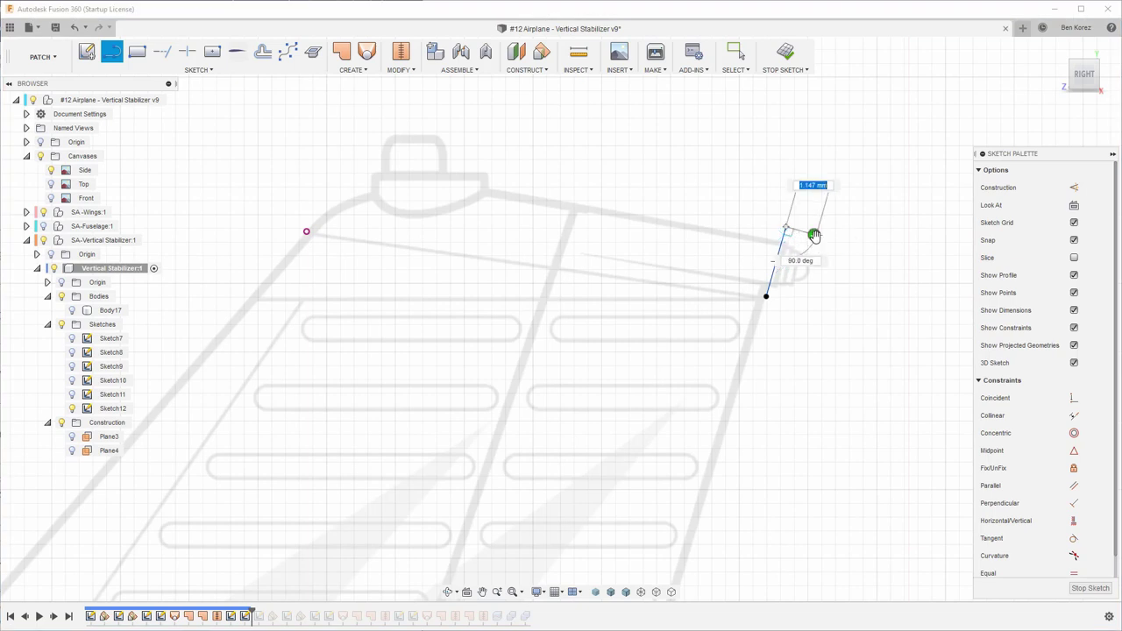
pyautogui.press('Escape')
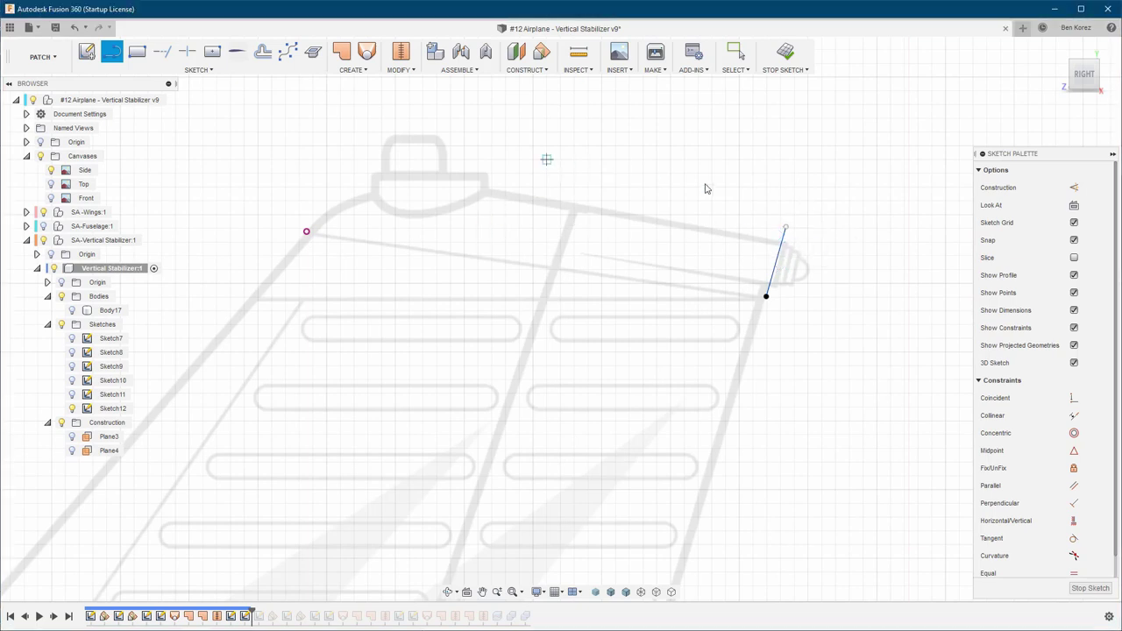
pyautogui.press('Escape')
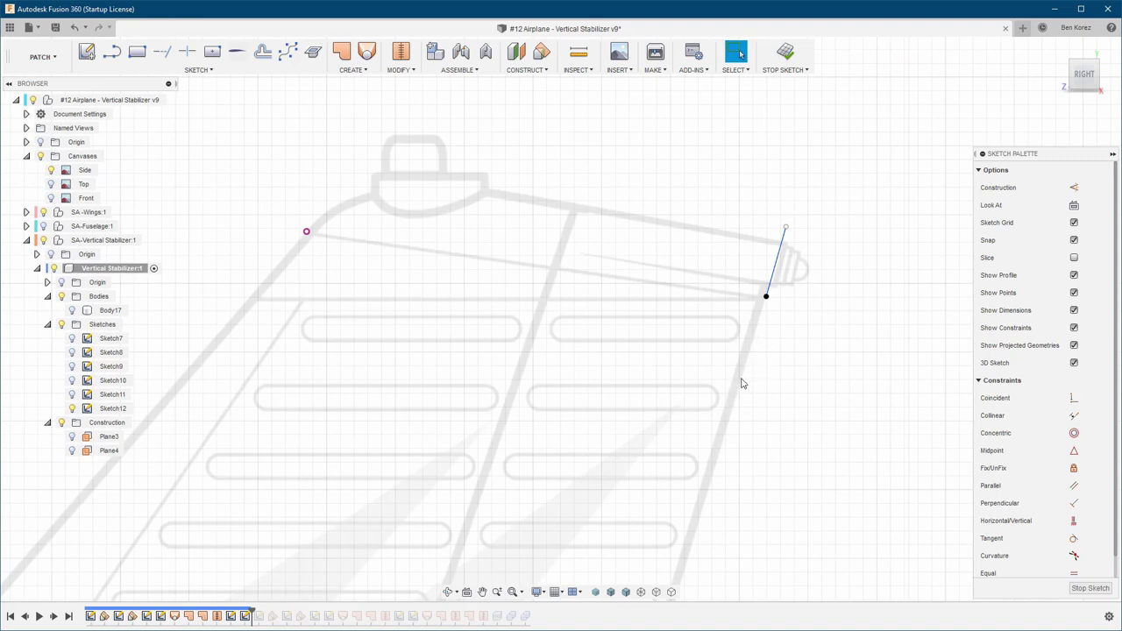
# Show Sketch10 and make the new line collinear with its trailing-edge line
pyautogui.click(72, 366)
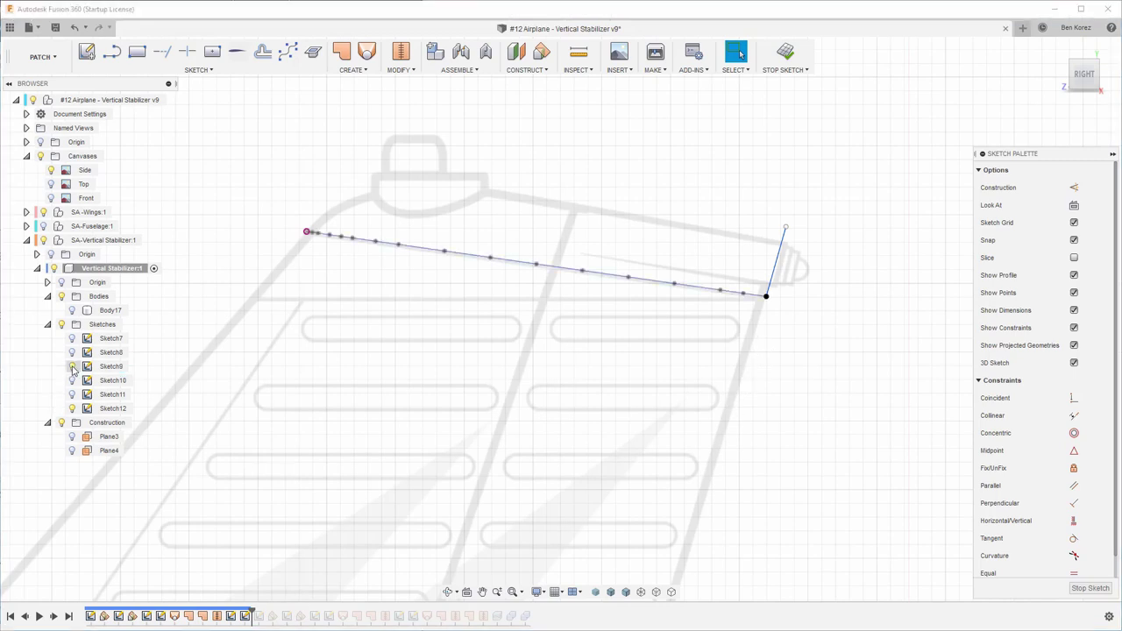
pyautogui.click(72, 367)
pyautogui.click(72, 381)
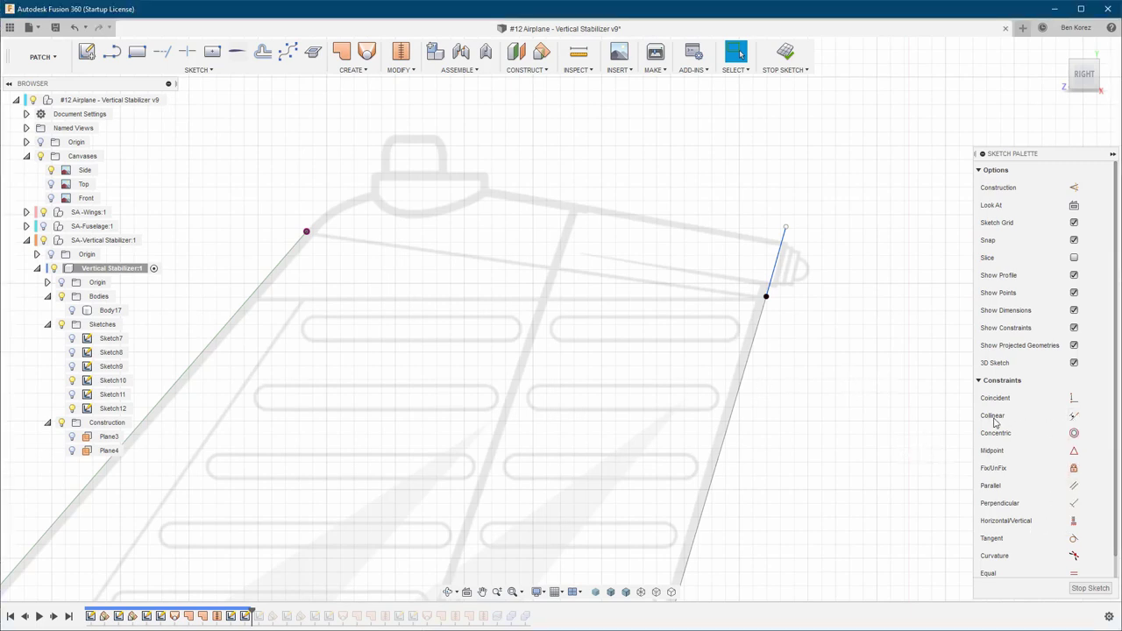
pyautogui.click(1072, 418)
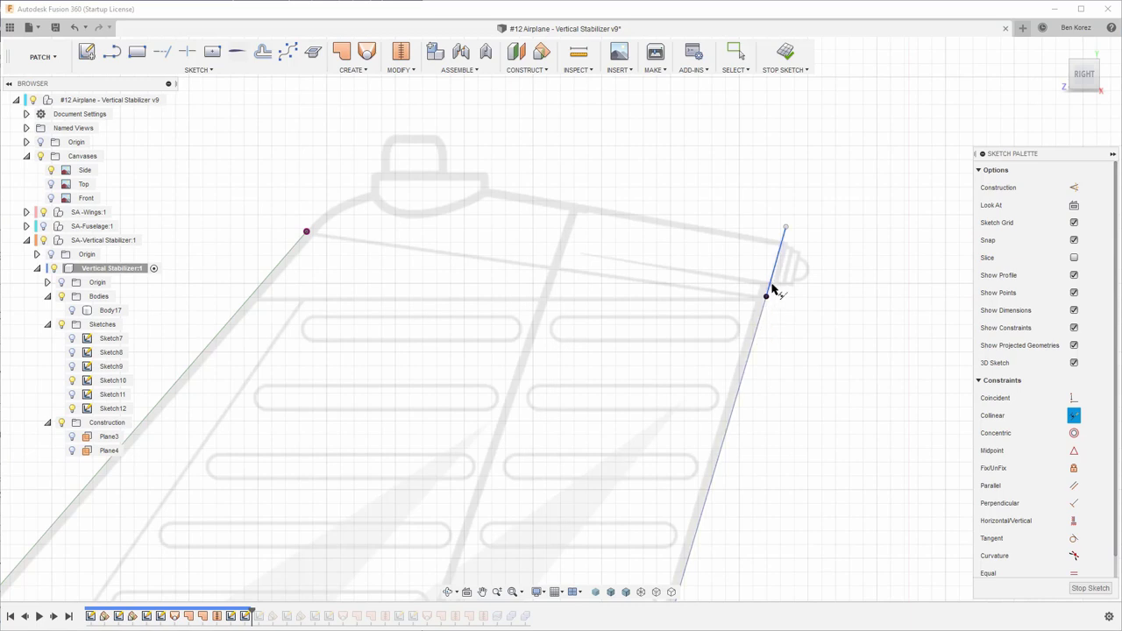
pyautogui.click(759, 326)
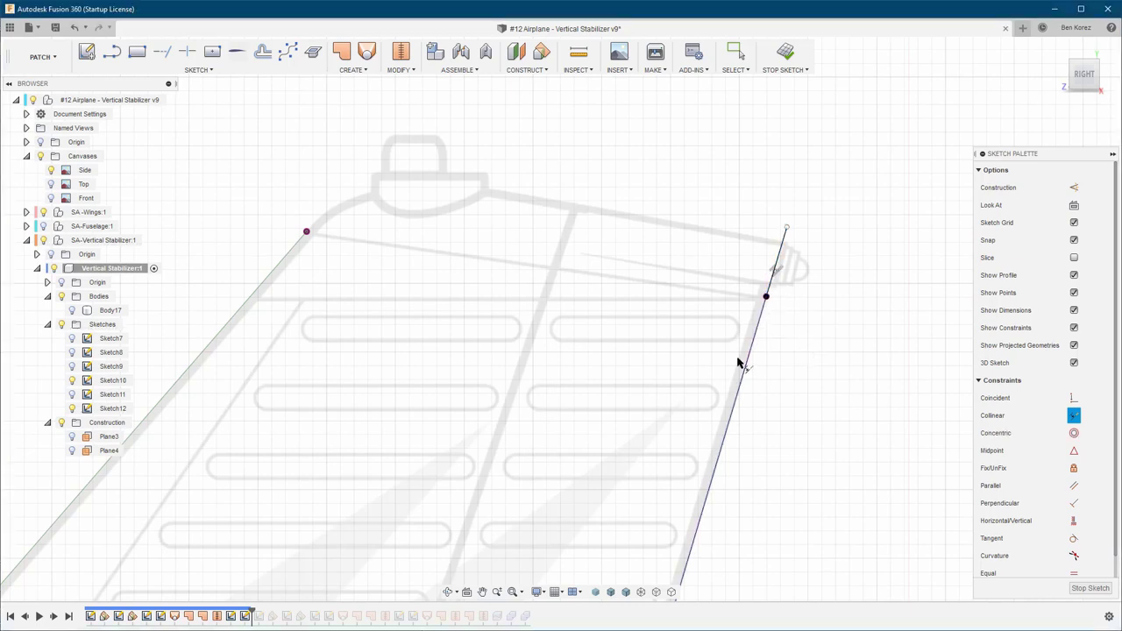
pyautogui.press('Escape')
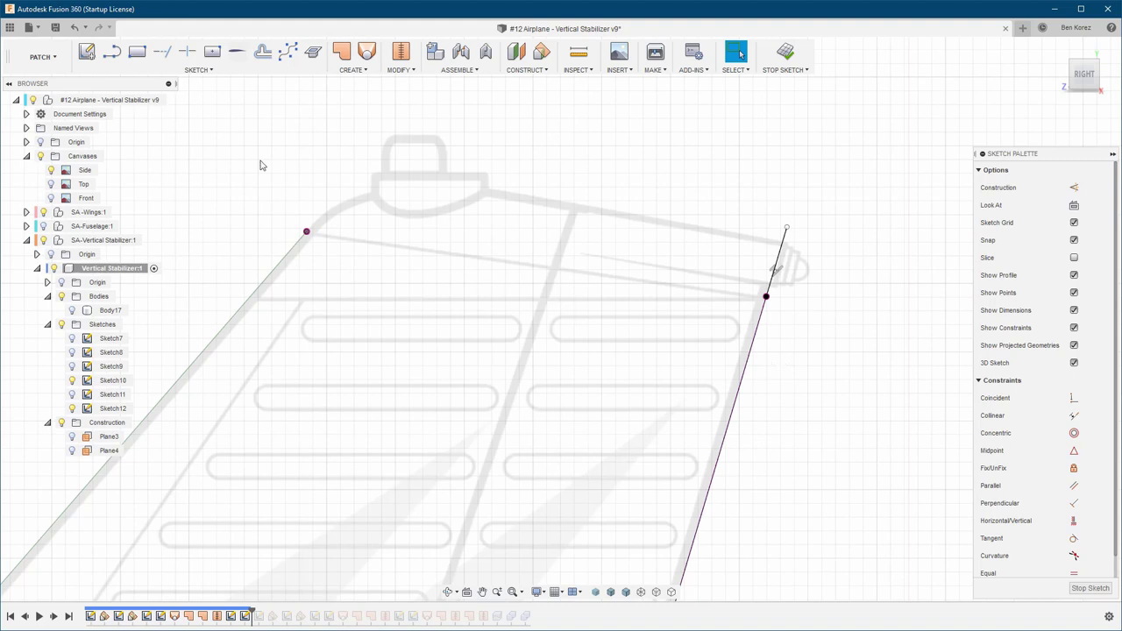
# Trace the tip cap's upper outline with a five-point control point spline from the nose reference point to the trailing-edge line
pyautogui.click(287, 53)
pyautogui.click(307, 232)
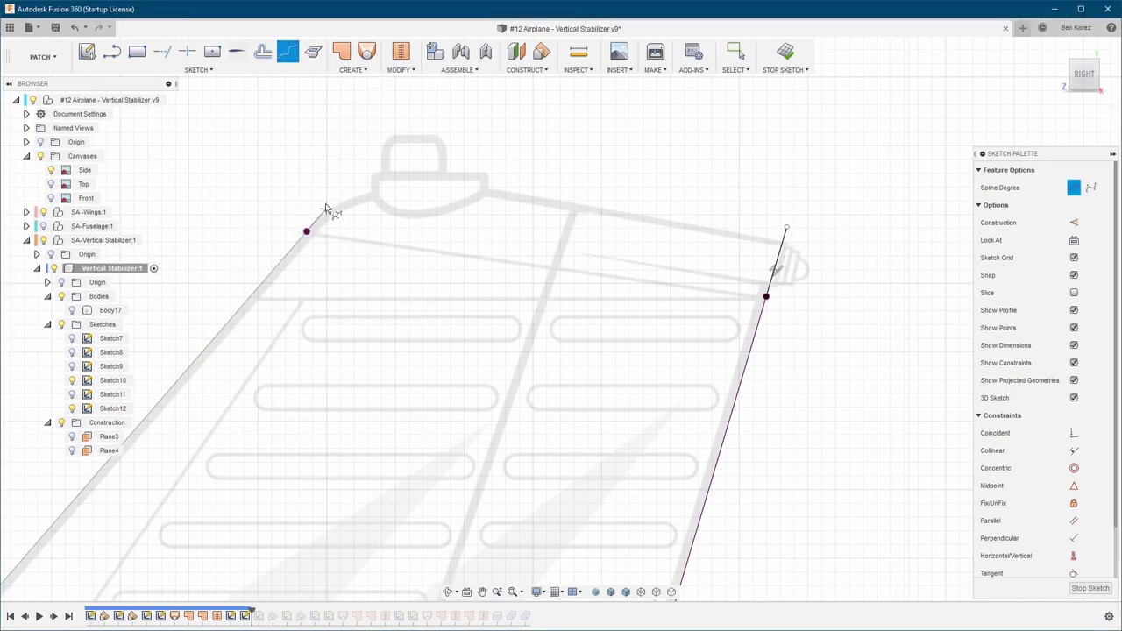
pyautogui.click(354, 188)
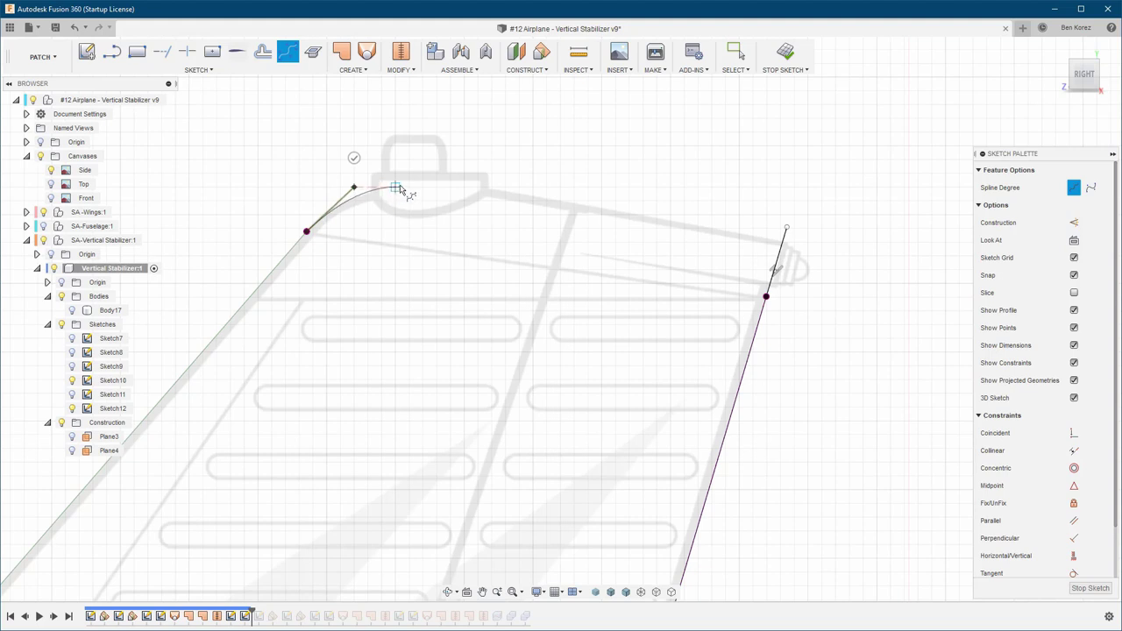
pyautogui.click(405, 181)
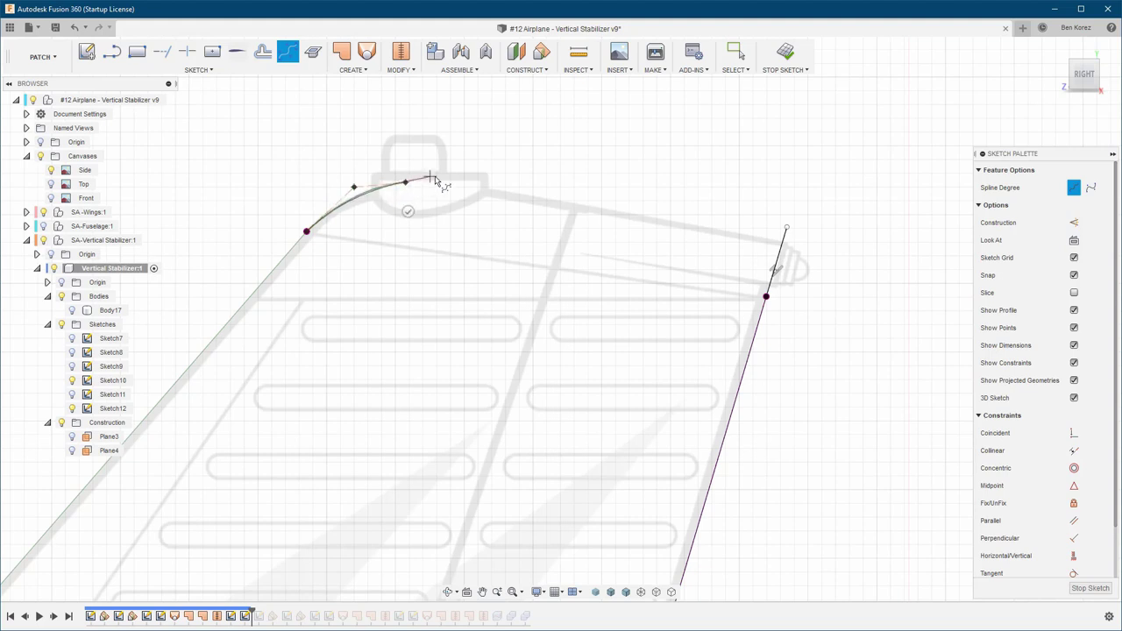
pyautogui.click(478, 182)
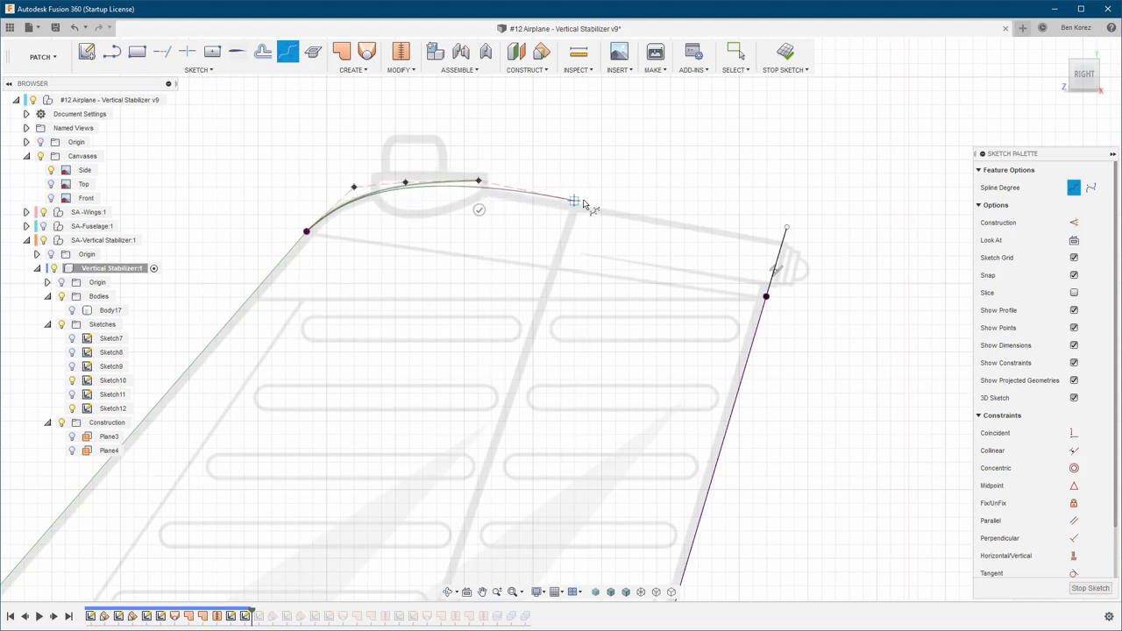
pyautogui.doubleClick(783, 242)
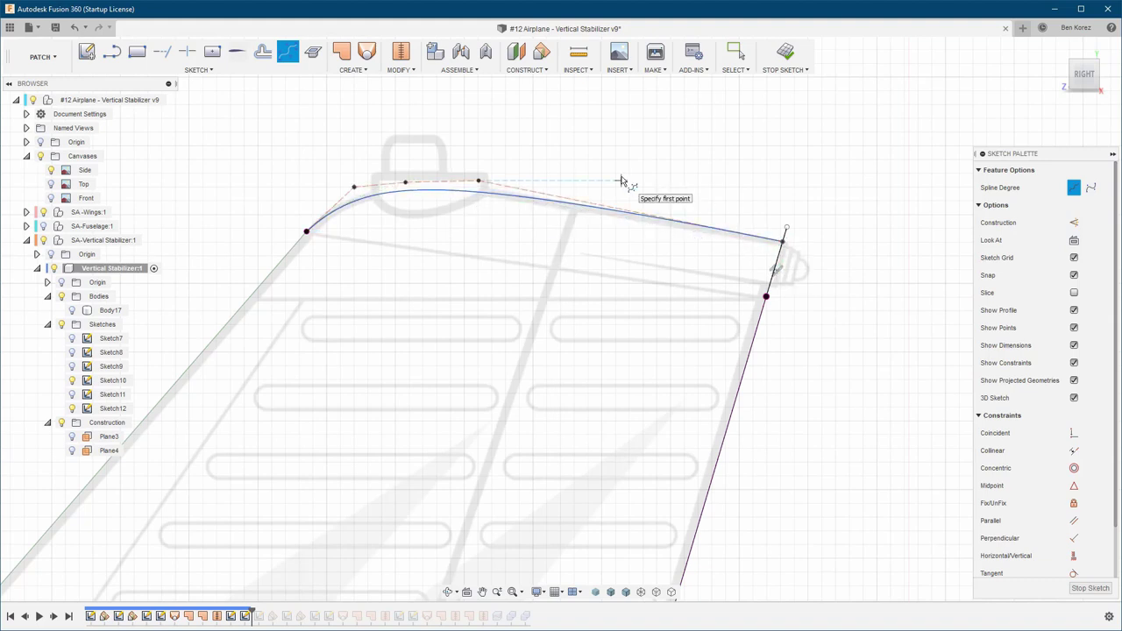
pyautogui.press('Escape')
# Reposition the spline's second and third control points to refine the curve over the canvas outline near the nose
pyautogui.scroll(5, 399, 184)
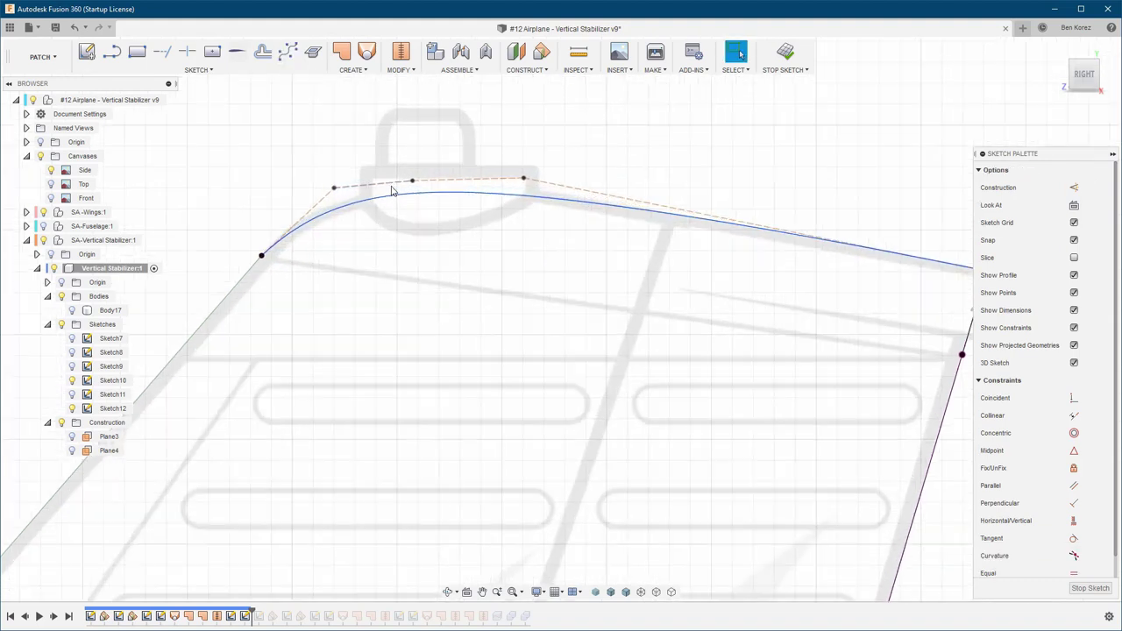
pyautogui.scroll(-3, 394, 185)
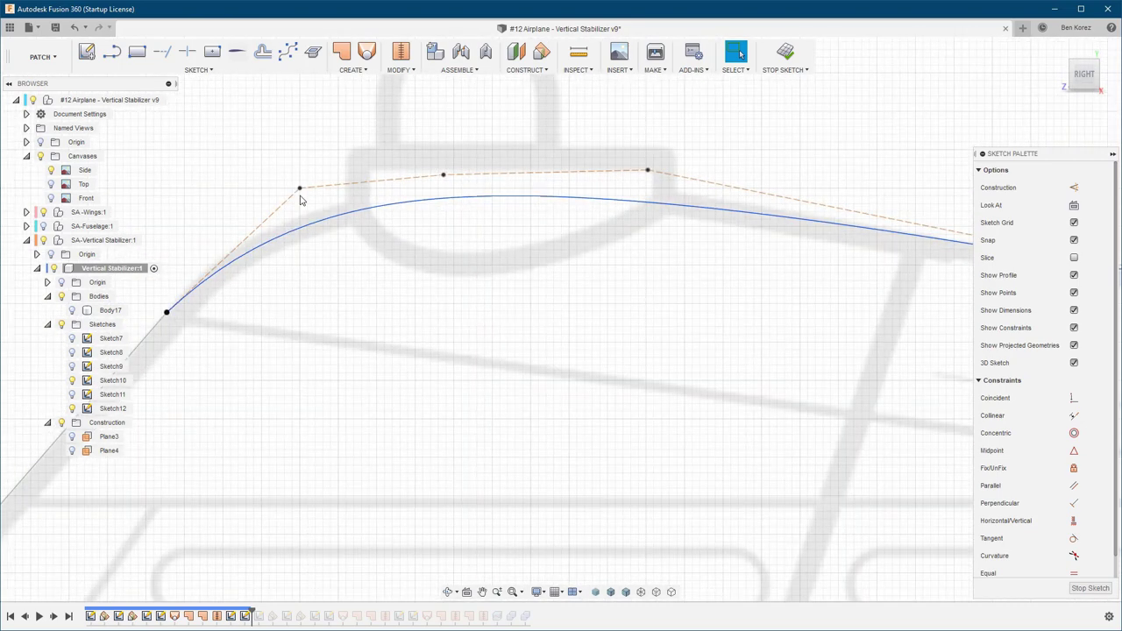
pyautogui.moveTo(298, 188); pyautogui.dragTo(310, 161)
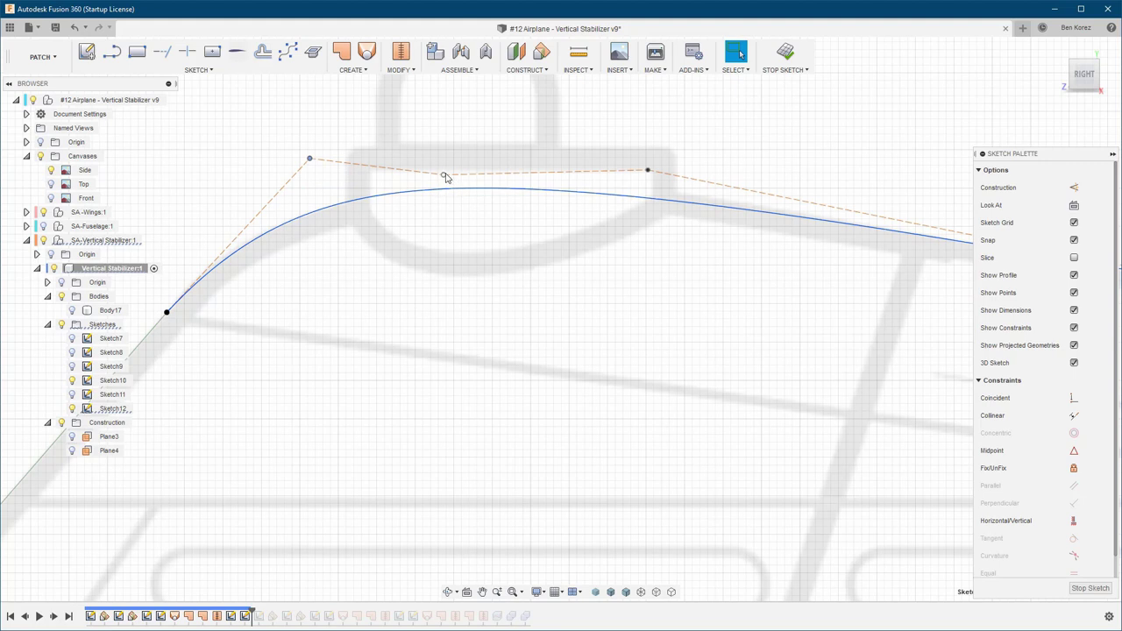
pyautogui.moveTo(442, 174); pyautogui.dragTo(450, 155)
pyautogui.moveTo(311, 160)
pyautogui.mouseDown()
pyautogui.moveTo(319, 168)
pyautogui.moveTo(319, 154)
pyautogui.mouseUp()
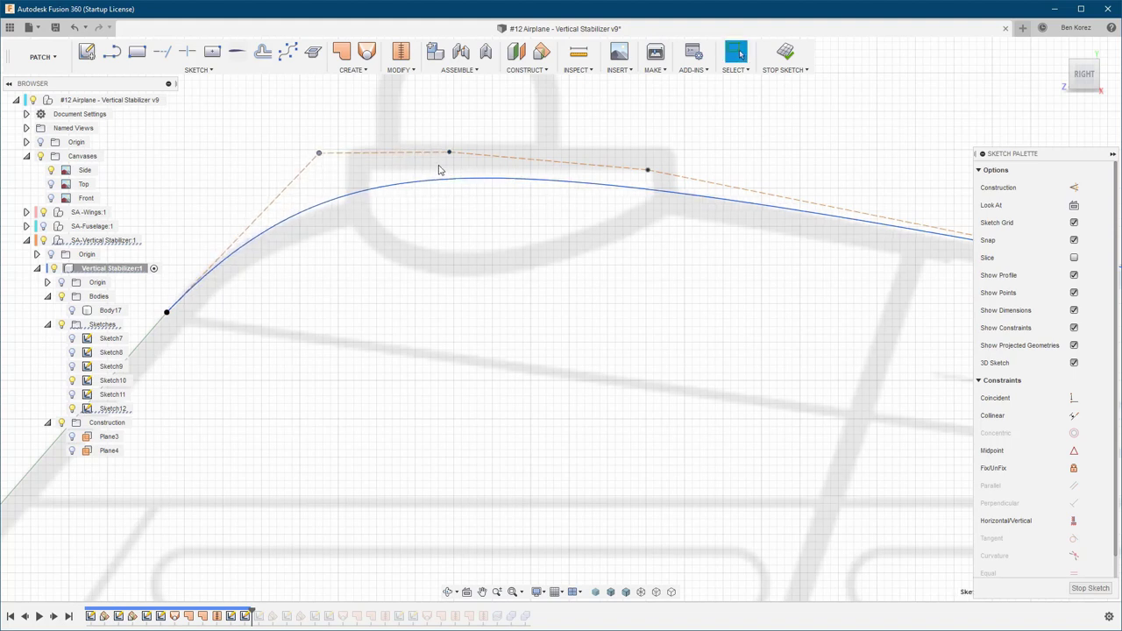
pyautogui.moveTo(447, 156); pyautogui.dragTo(497, 163)
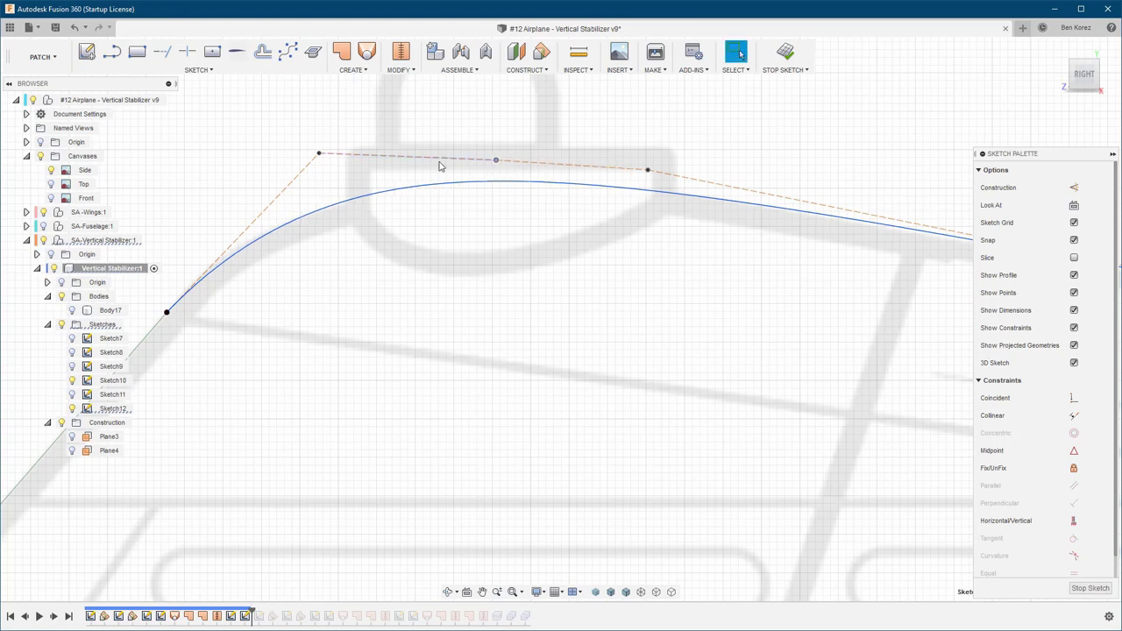
# Trim the excess of the trailing-edge line above the tip cap's spline and finish the sketch
pyautogui.scroll(-6, 351, 165)
pyautogui.scroll(6, 640, 195)
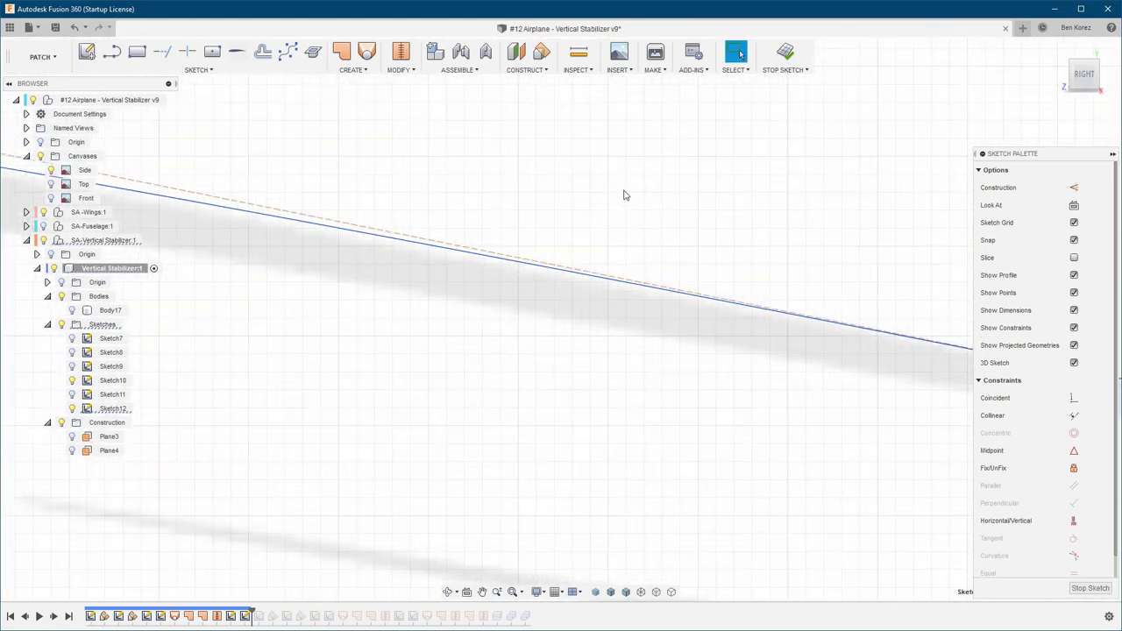
pyautogui.scroll(-4, 482, 188)
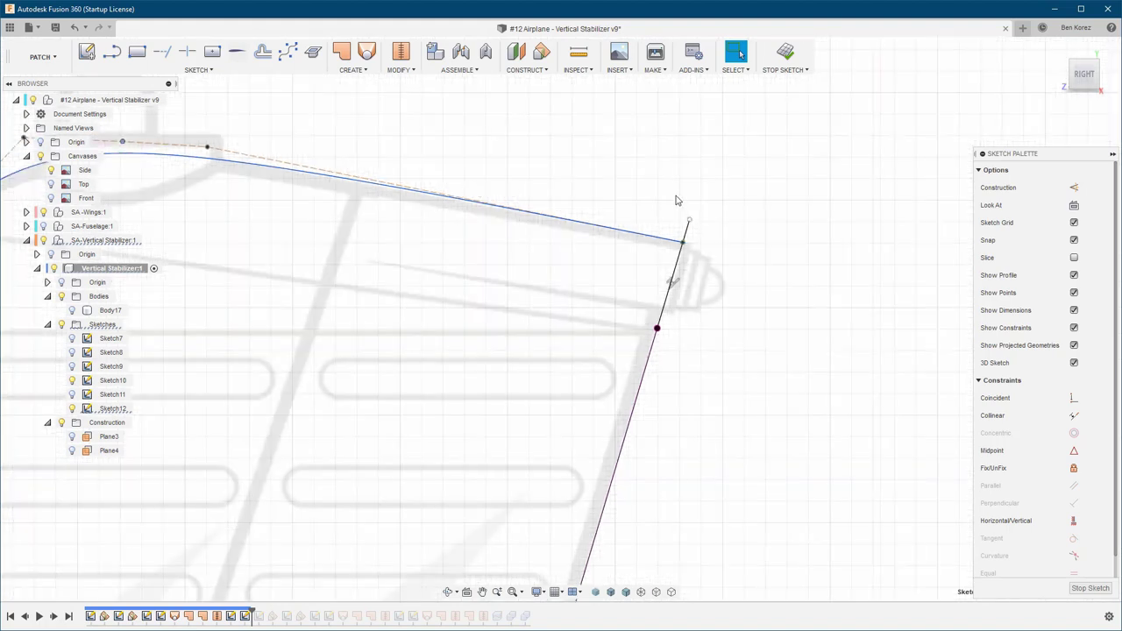
pyautogui.press('l')
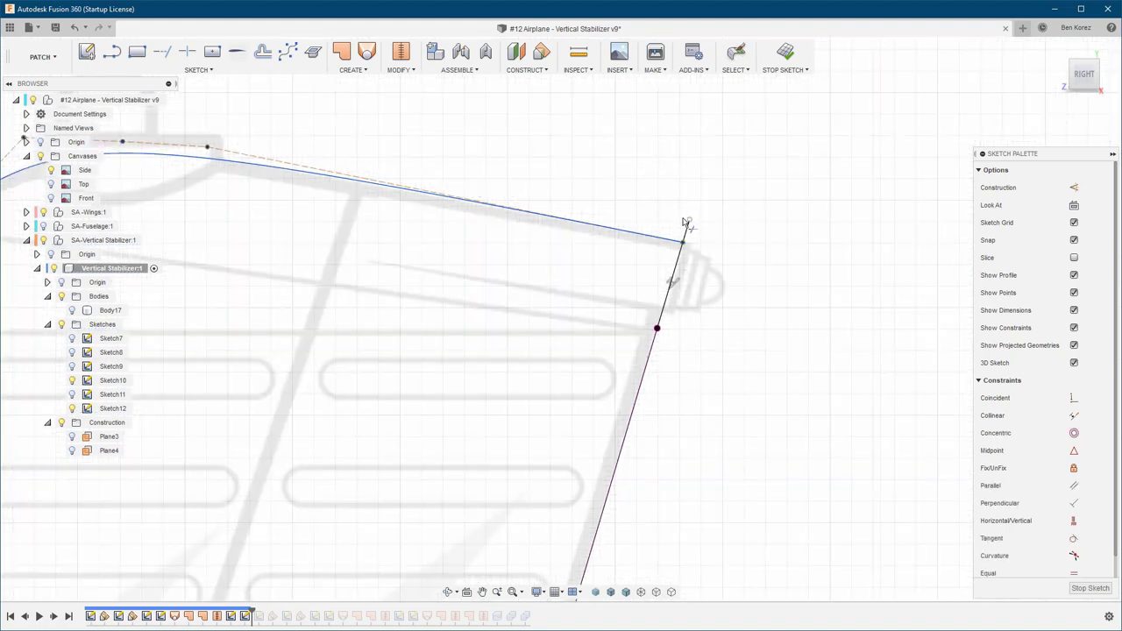
pyautogui.scroll(-4, 780, 221)
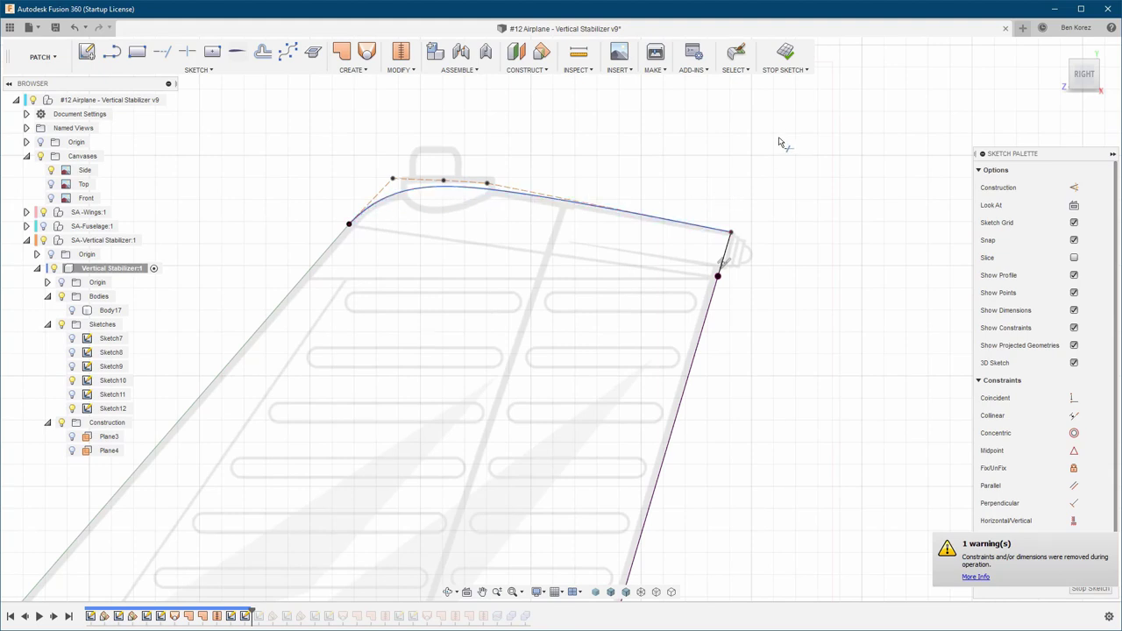
pyautogui.click(786, 57)
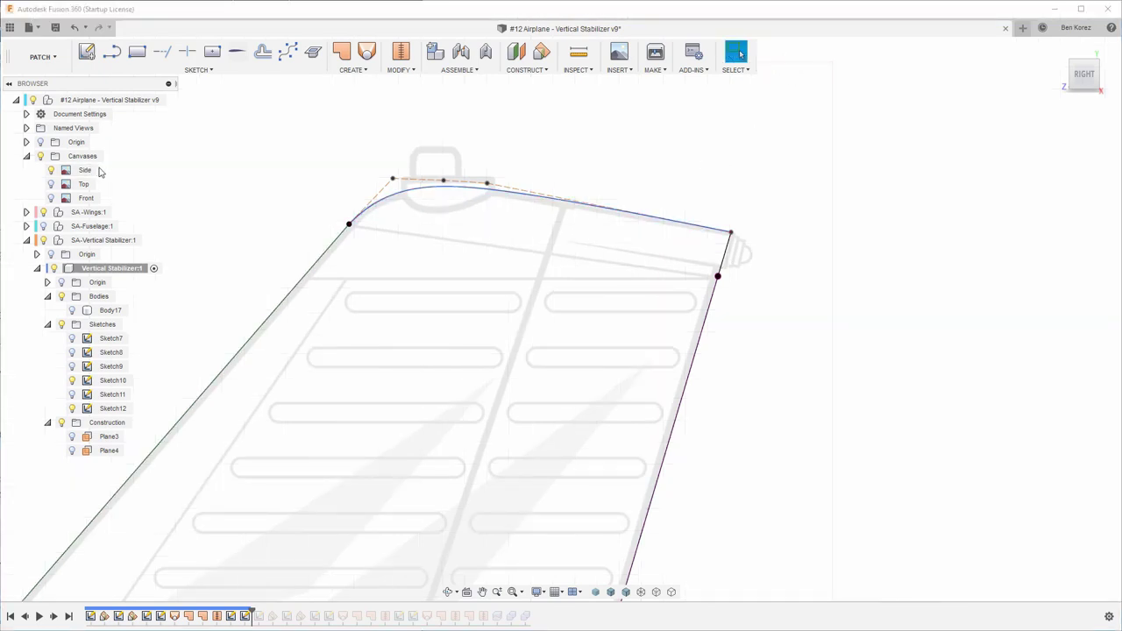
# Hide the Side canvas and Sketch10, and show the split airfoil in Sketch11
pyautogui.click(50, 170)
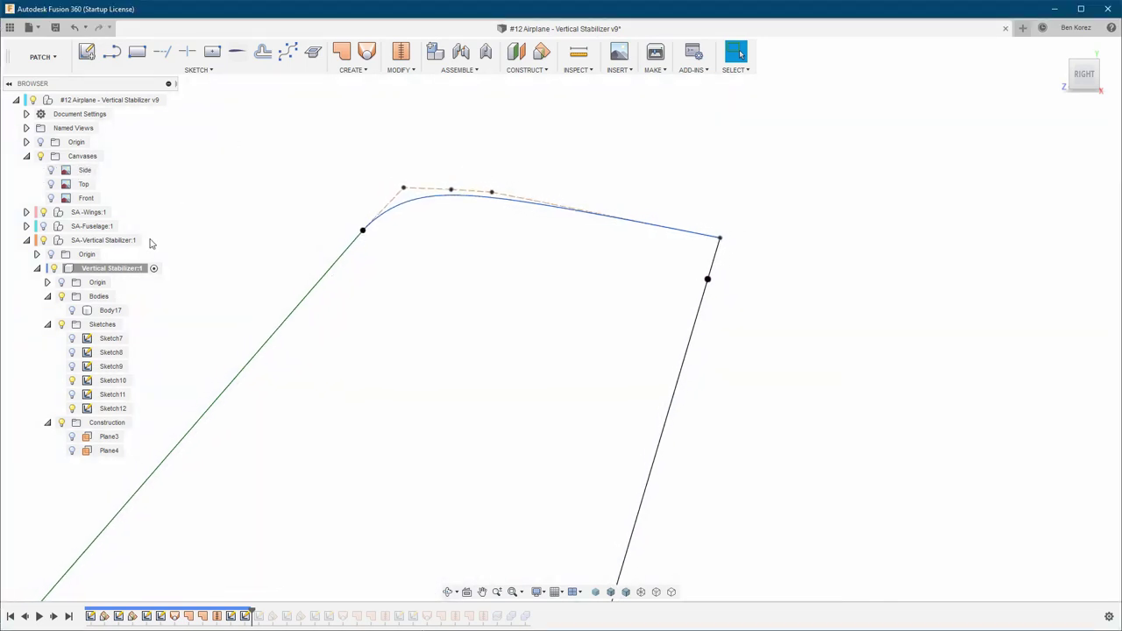
pyautogui.click(72, 380)
pyautogui.click(72, 394)
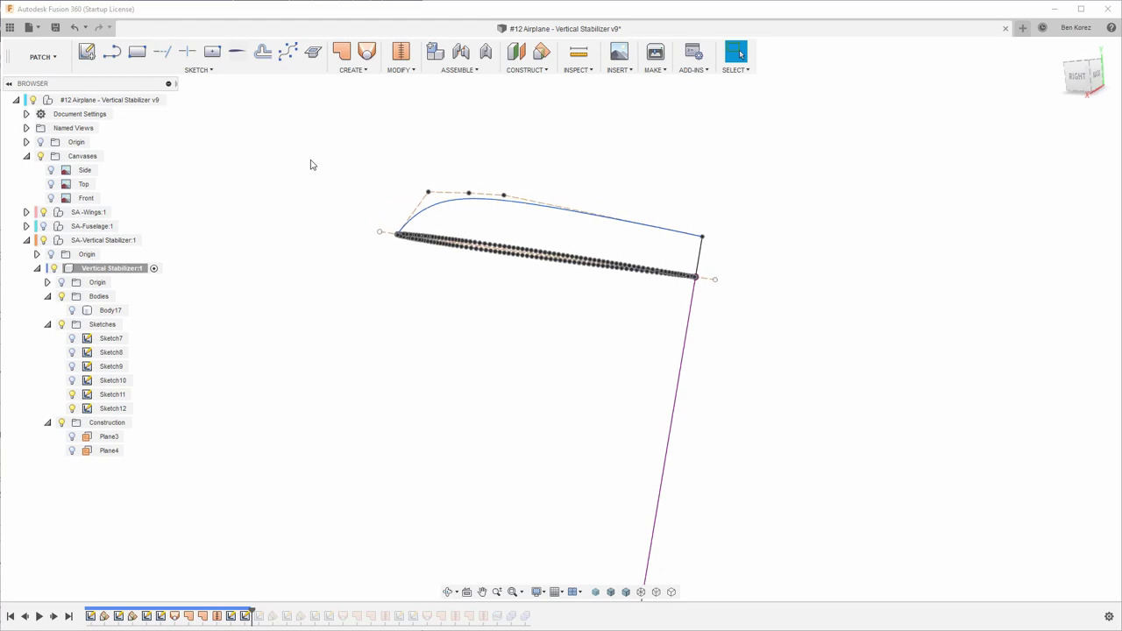
pyautogui.scroll(3, 576, 207)
pyautogui.scroll(-3, 910, 403)
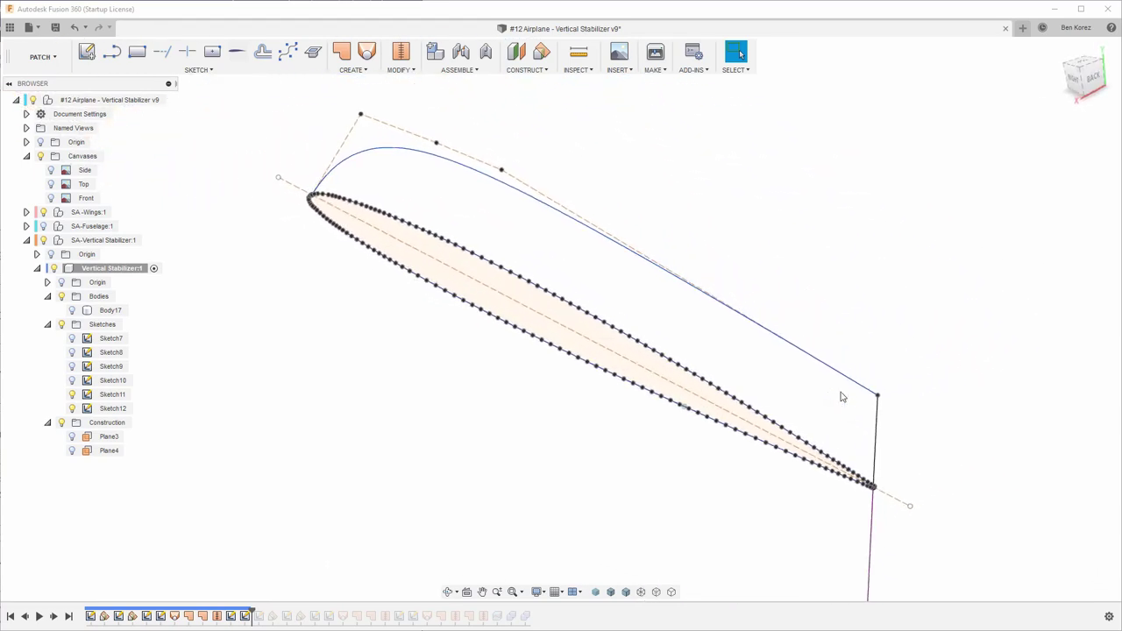
# Start a surface loft with one half of the split airfoil as first profile and the tip cap's upper spline as second
pyautogui.click(367, 51)
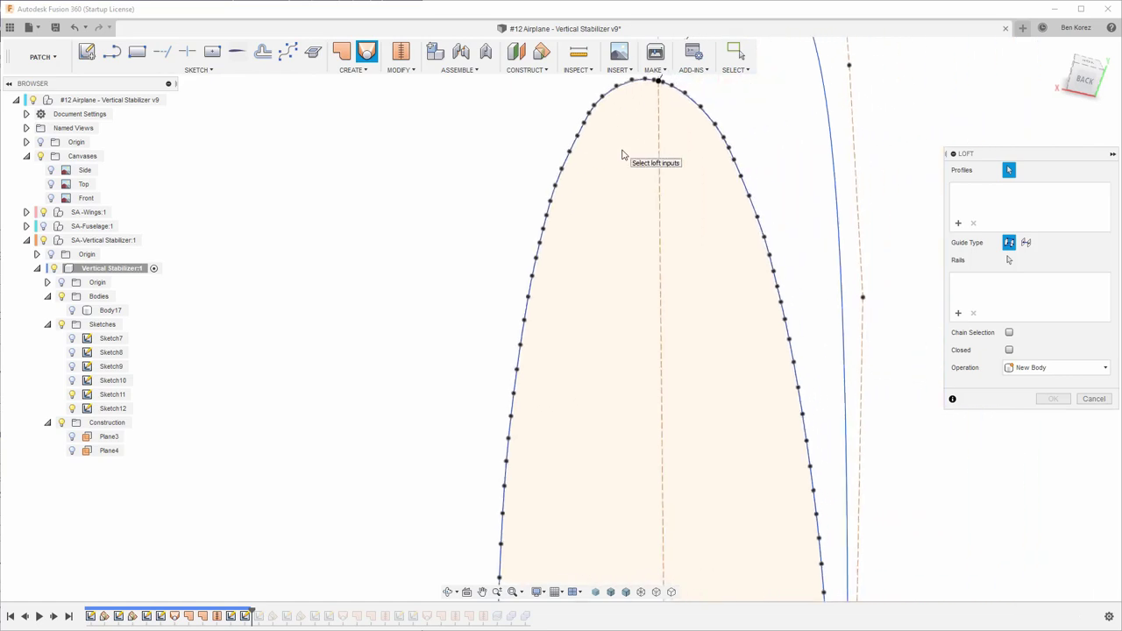
pyautogui.click(538, 217)
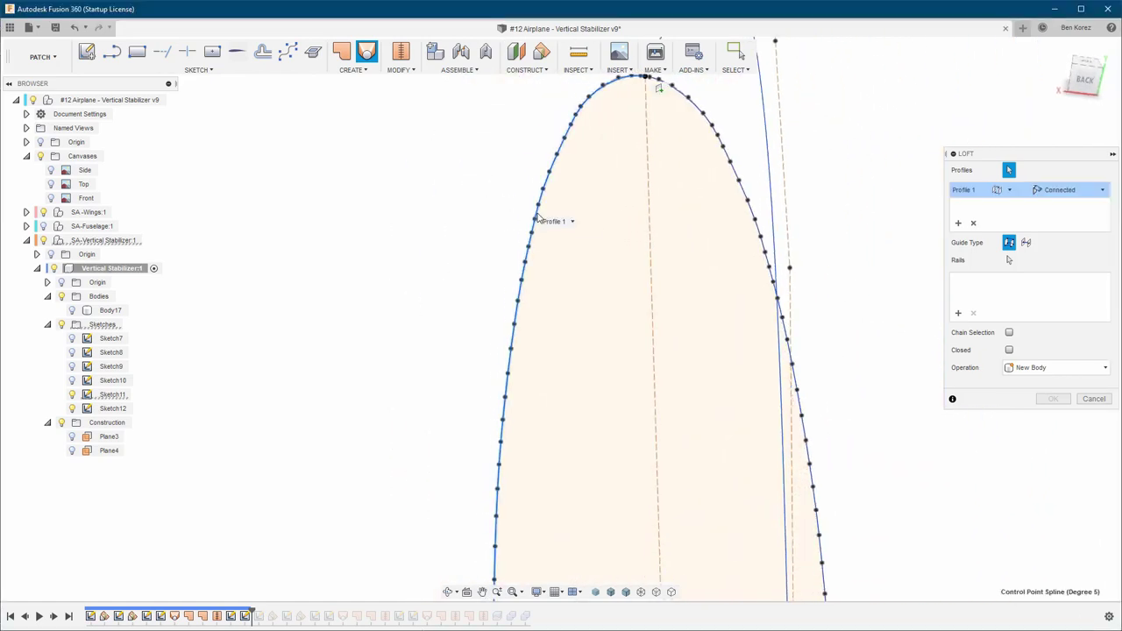
pyautogui.keyDown('shift'); pyautogui.moveTo(538, 208); pyautogui.dragTo(532, 167, button='middle'); pyautogui.keyUp('shift')
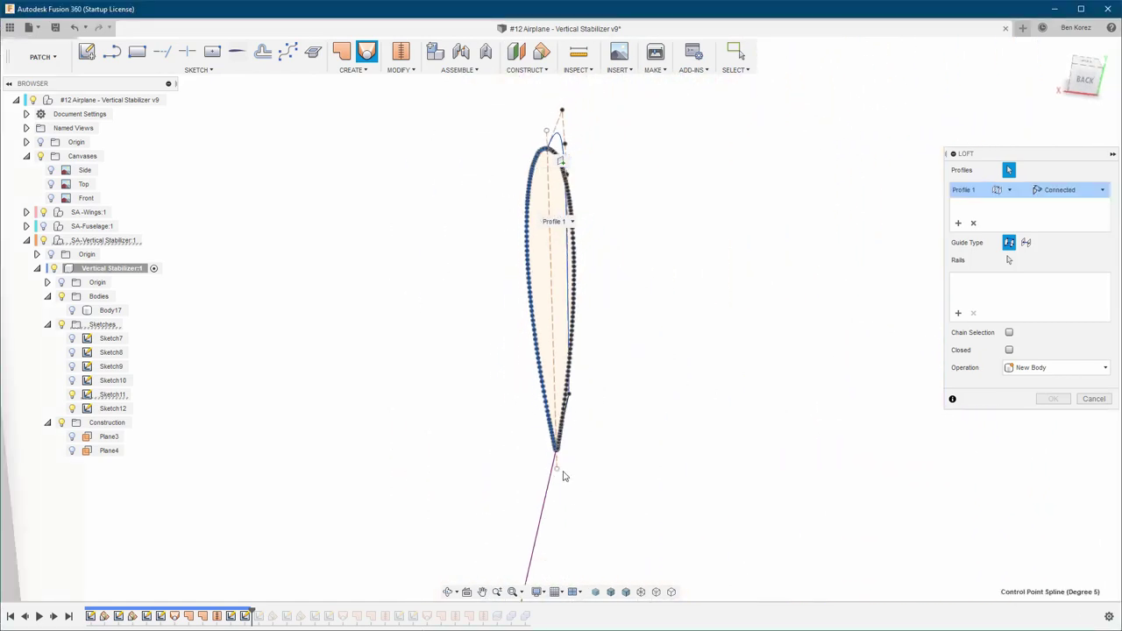
pyautogui.scroll(5, 563, 476)
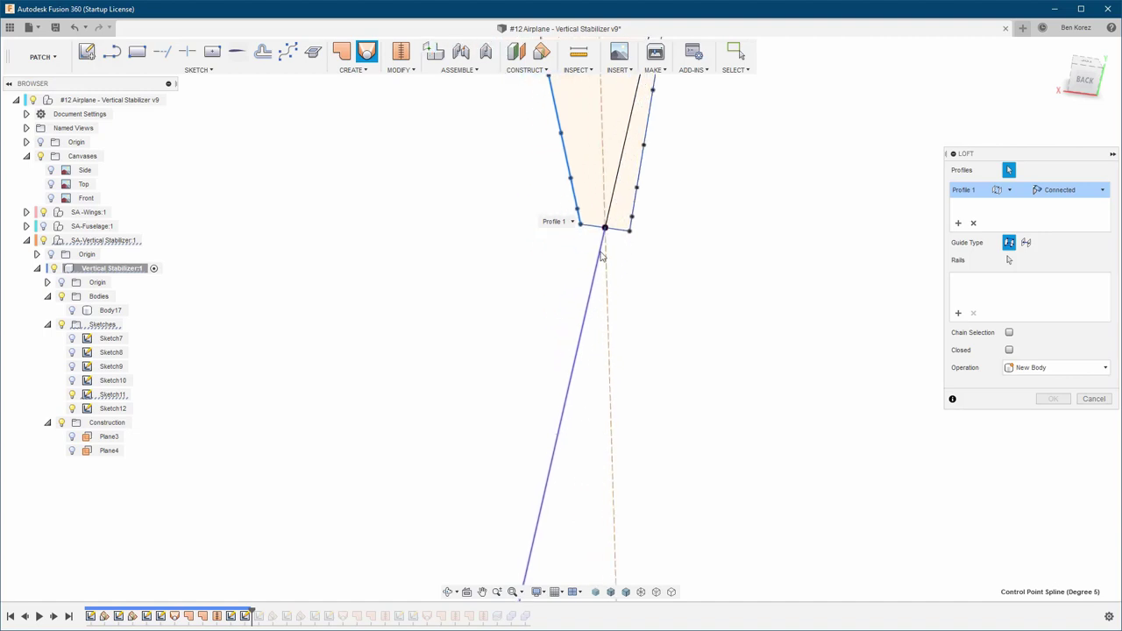
pyautogui.scroll(10, 704, 487)
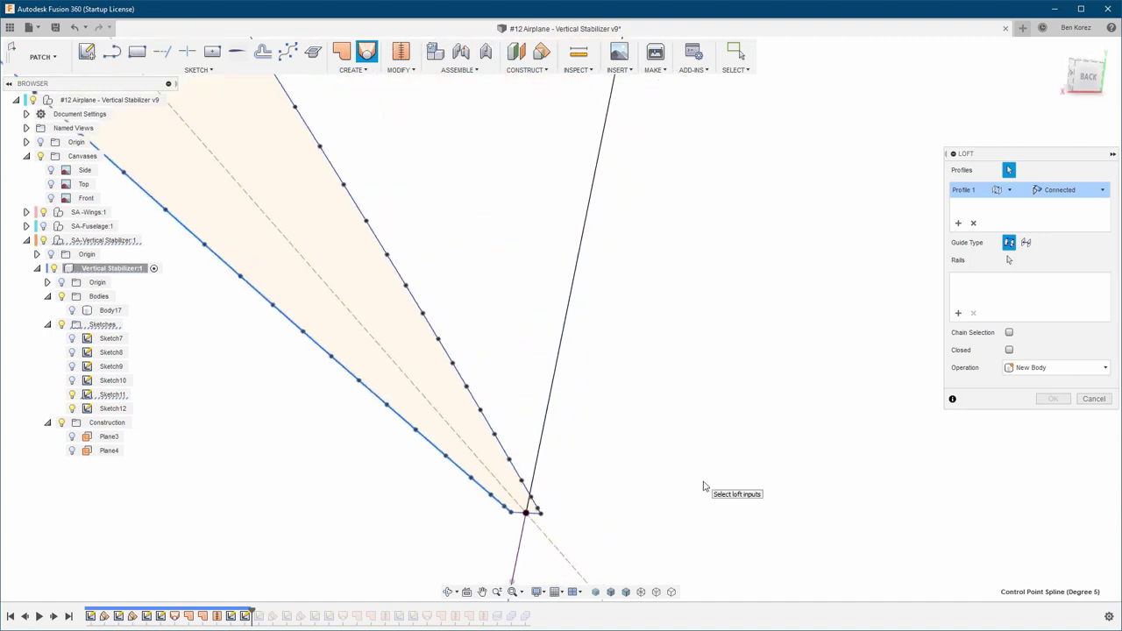
pyautogui.scroll(-10, 687, 459)
pyautogui.keyDown('shift'); pyautogui.moveTo(658, 401); pyautogui.dragTo(471, 242, button='middle'); pyautogui.keyUp('shift')
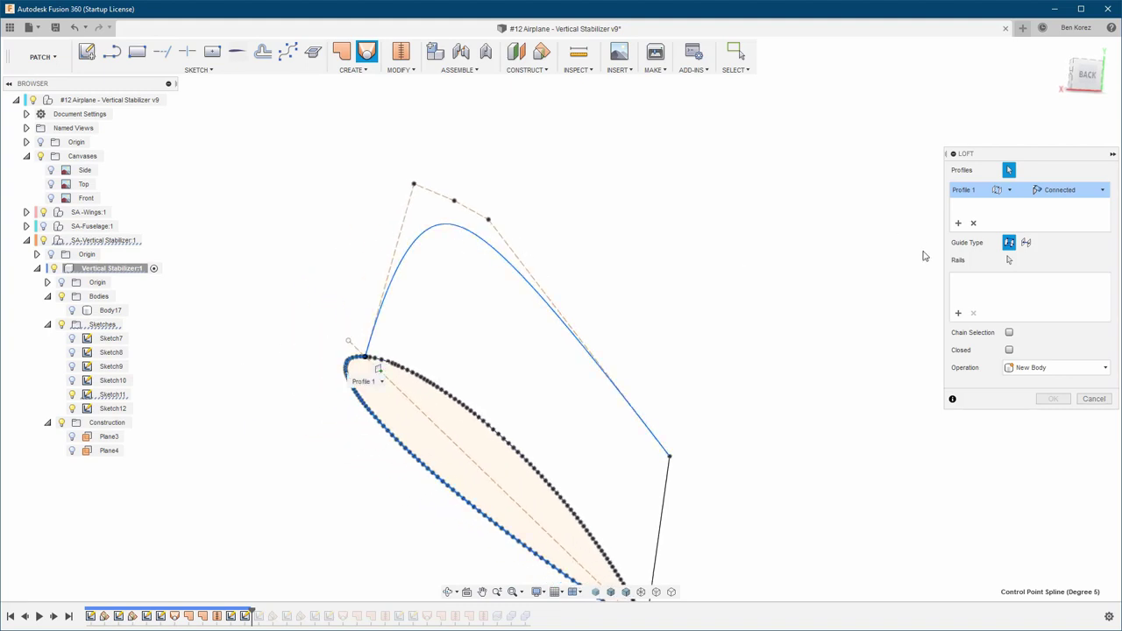
pyautogui.click(958, 222)
pyautogui.click(470, 235)
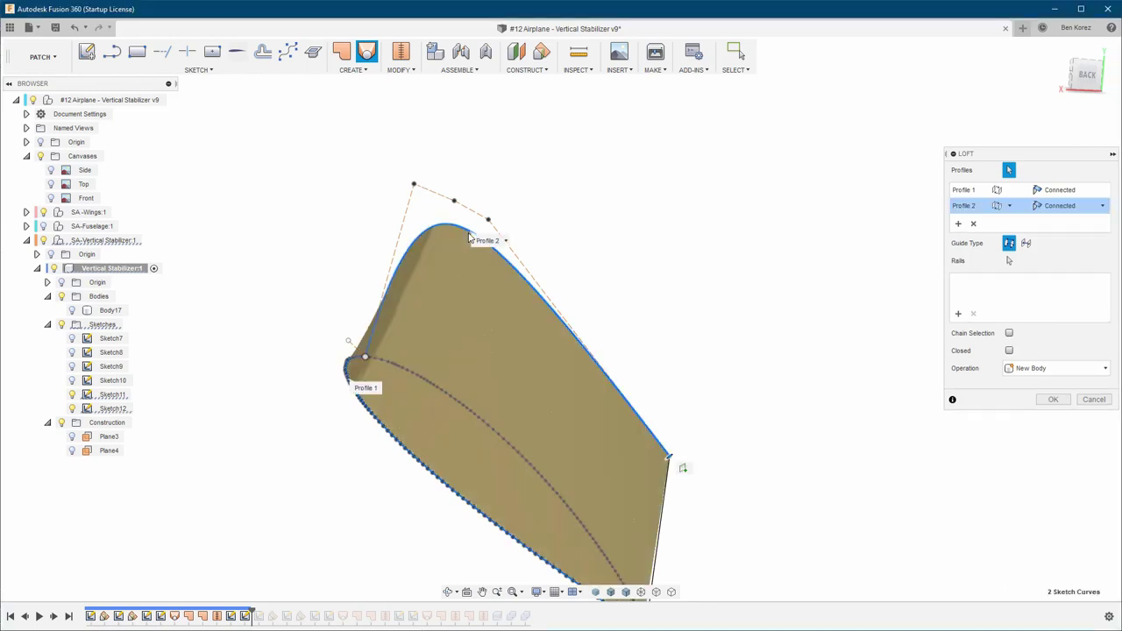
# Add the opposite airfoil half as the third profile and create the tip cap loft as a new body
pyautogui.click(958, 224)
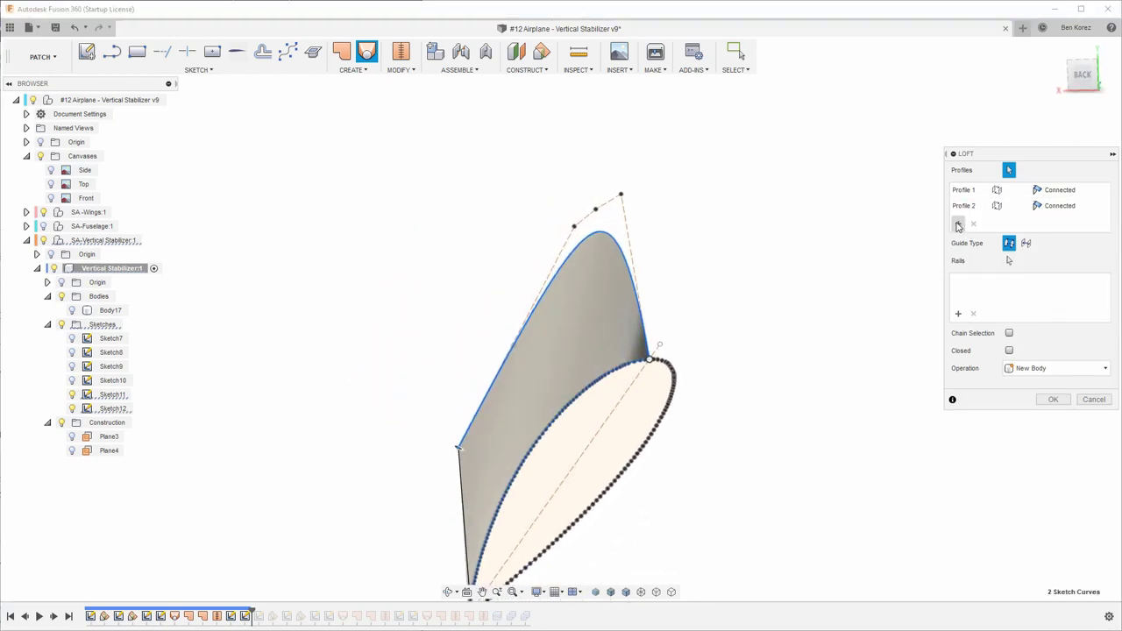
pyautogui.scroll(5, 708, 321)
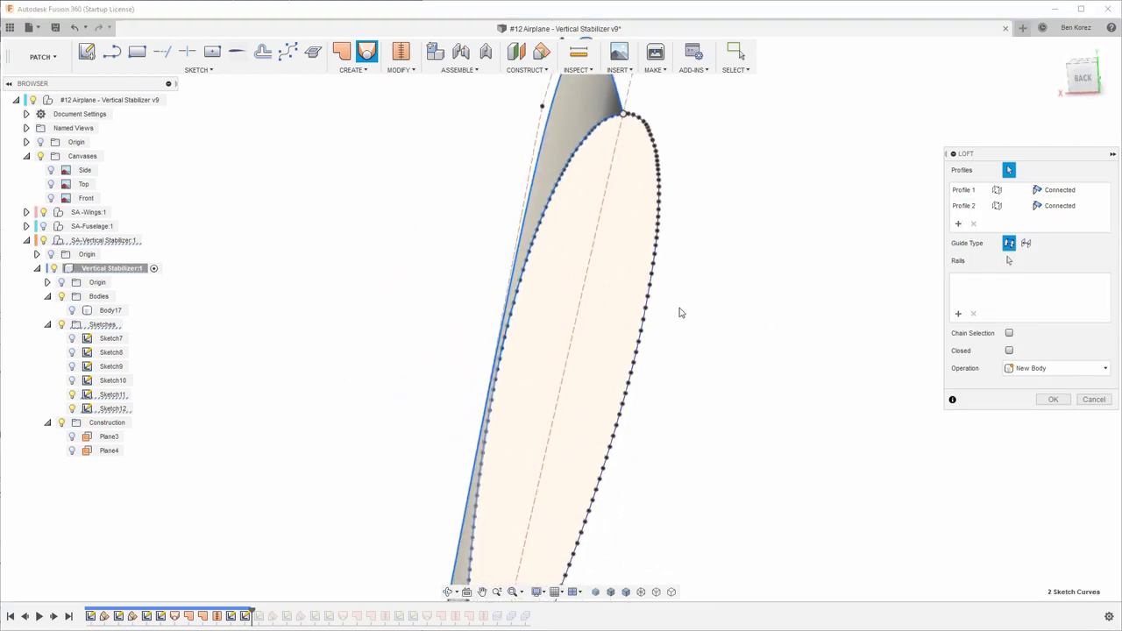
pyautogui.scroll(3, 613, 312)
pyautogui.click(577, 297)
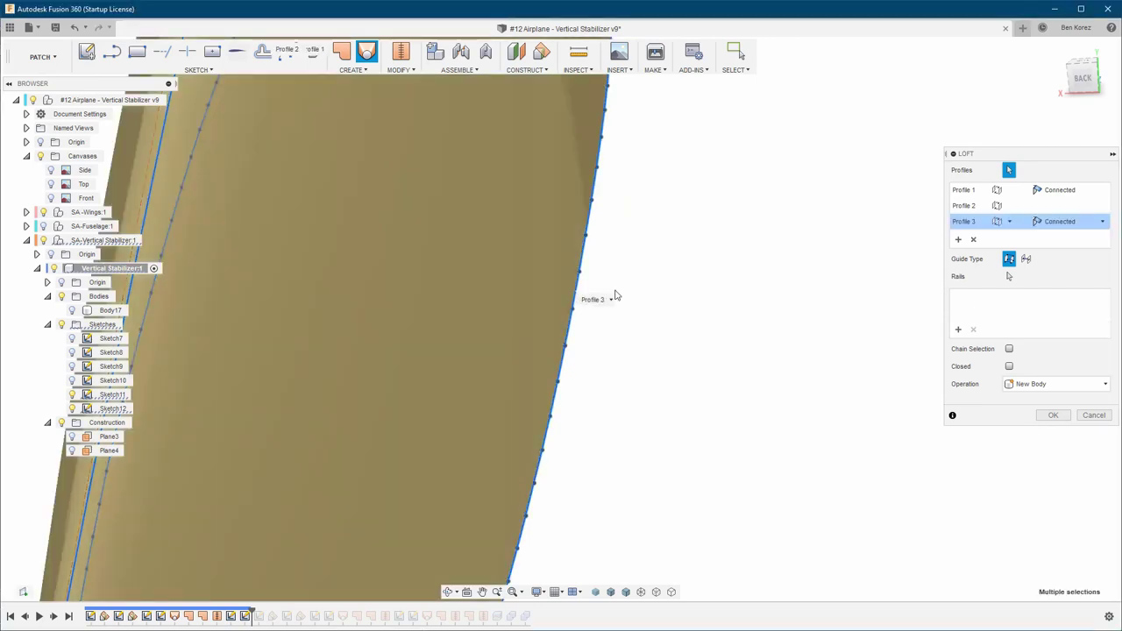
pyautogui.scroll(-8, 614, 296)
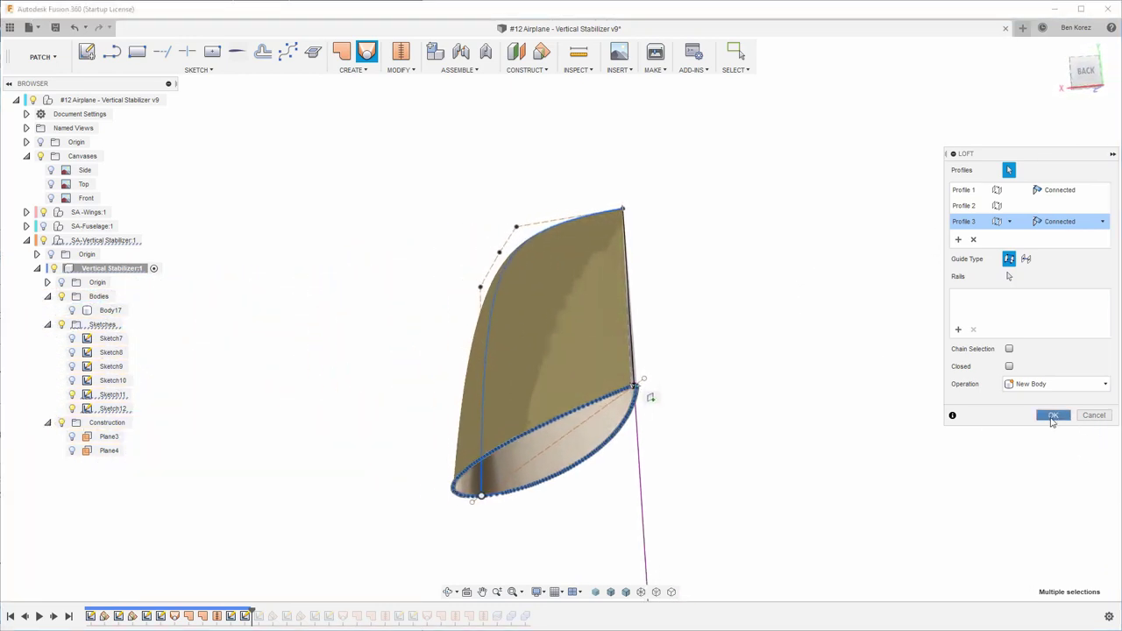
pyautogui.click(1053, 415)
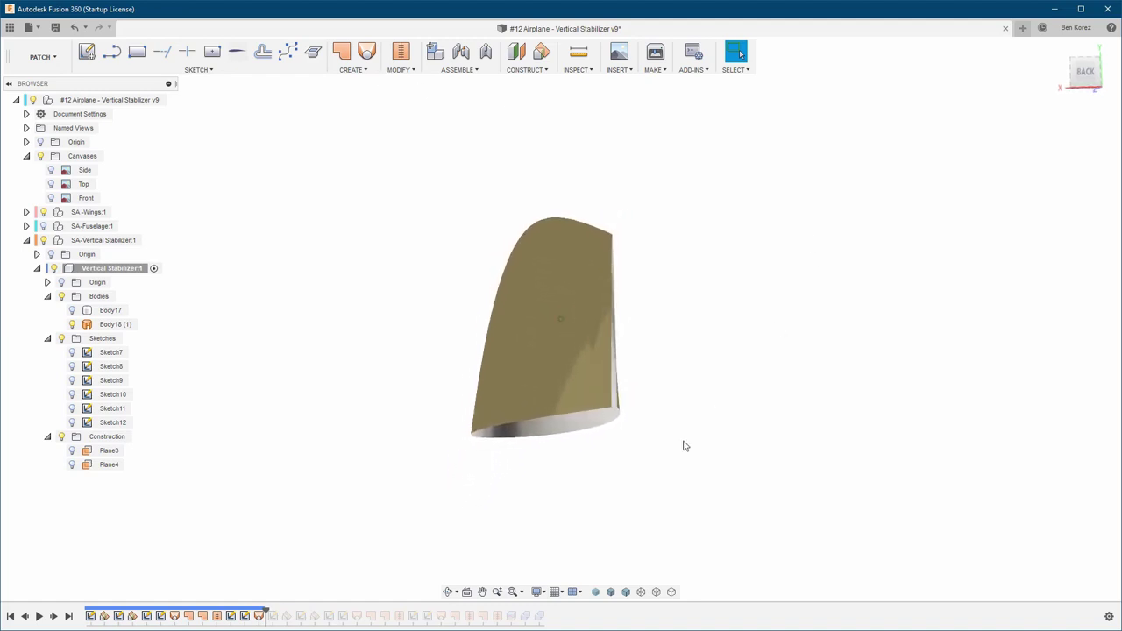
# Loft a new surface body between the two lower airfoil edges of the tip cap to close its underside, without rails
pyautogui.click(587, 420)
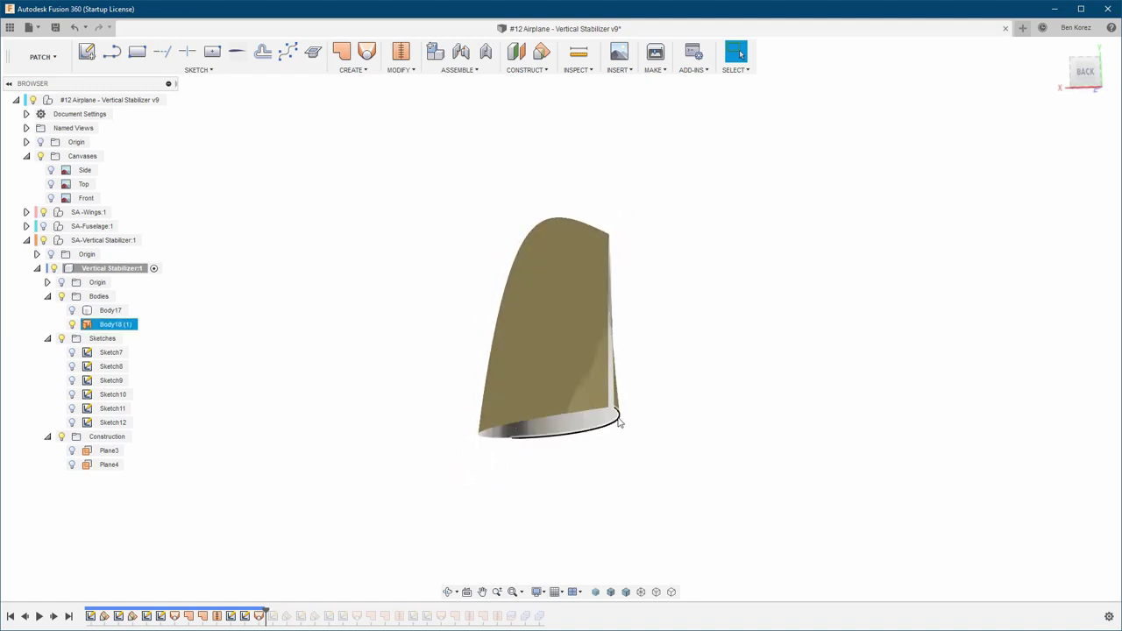
pyautogui.click(338, 188)
pyautogui.click(368, 53)
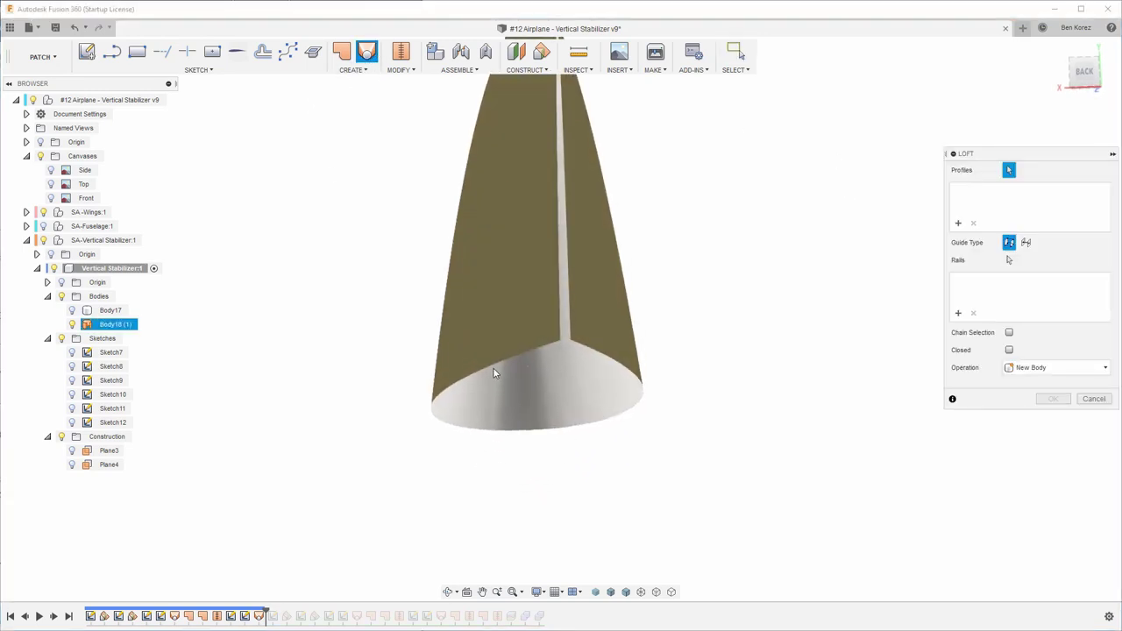
pyautogui.click(496, 375)
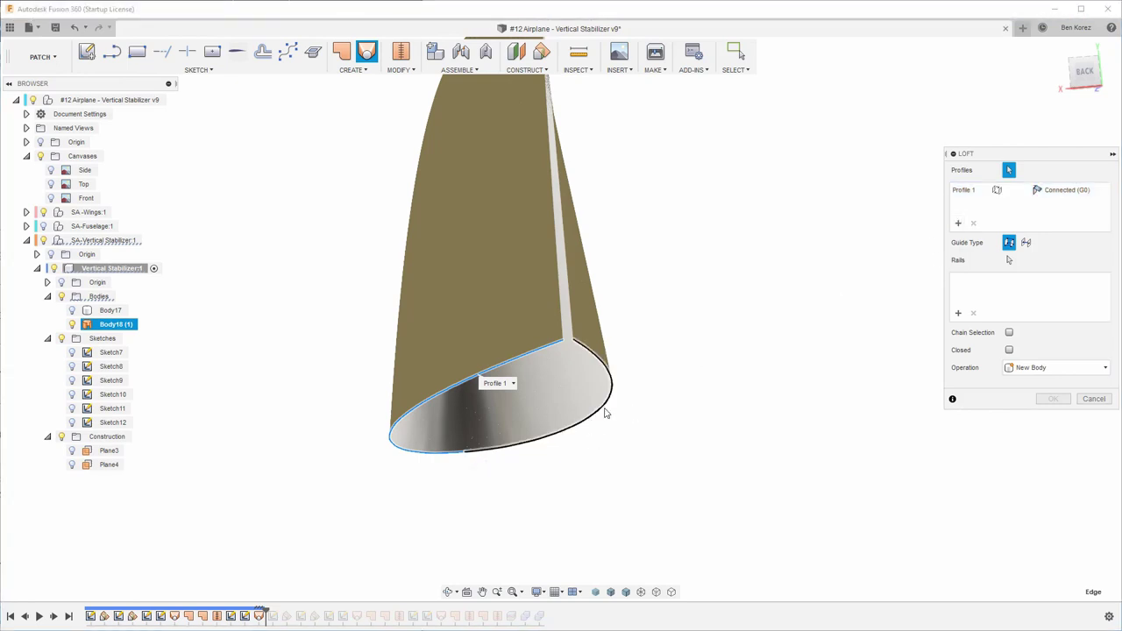
pyautogui.click(605, 413)
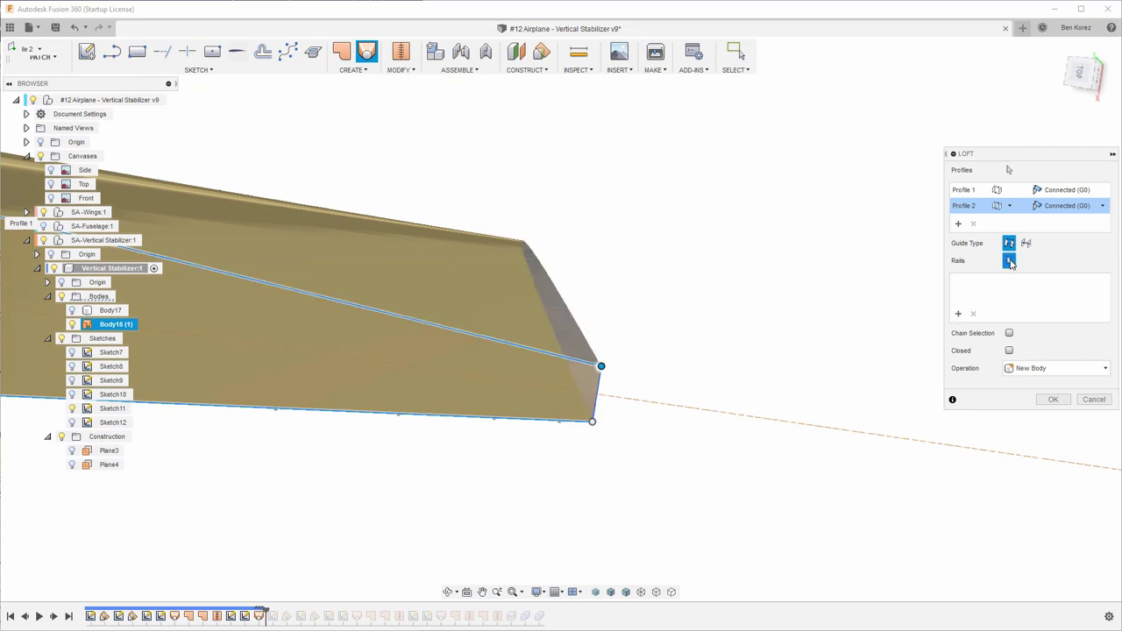
pyautogui.click(600, 399)
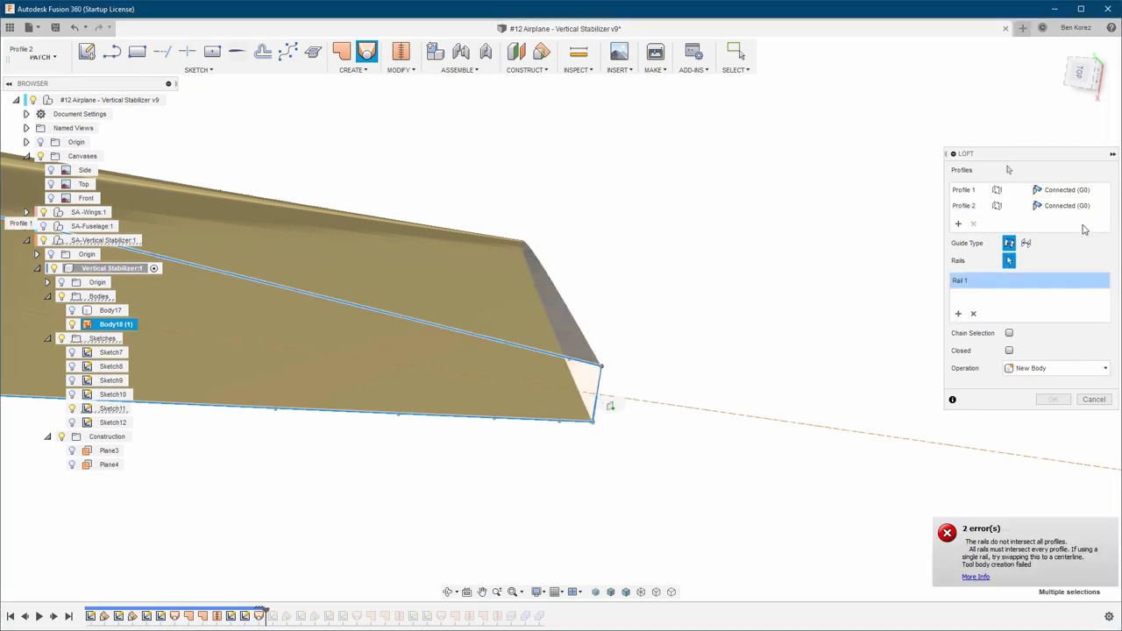
pyautogui.click(971, 314)
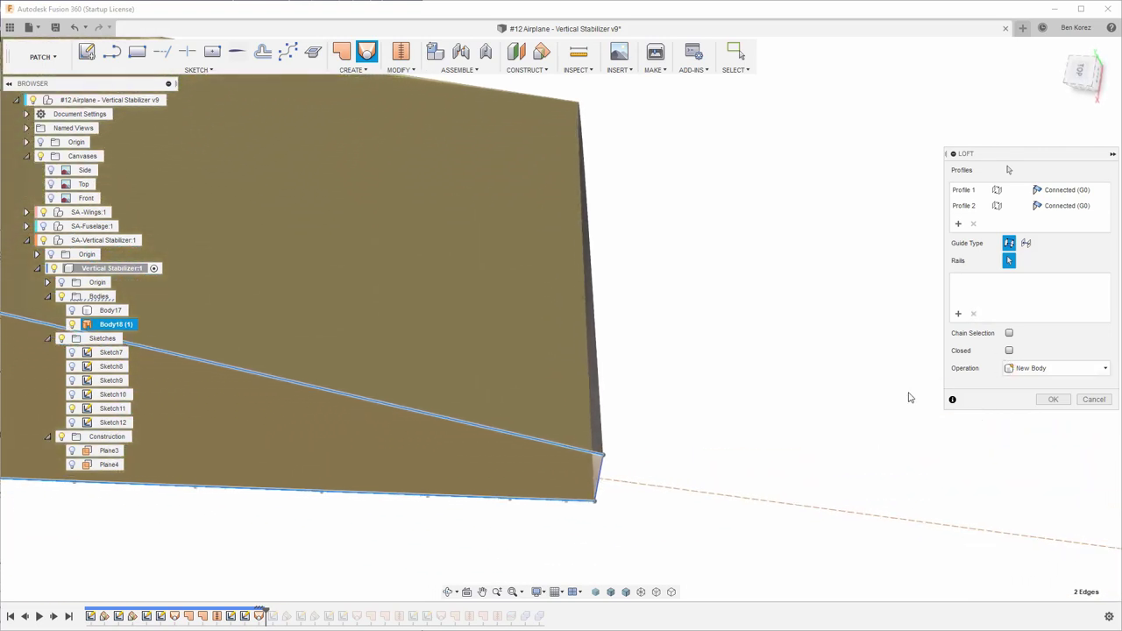
pyautogui.scroll(3, 627, 383)
pyautogui.scroll(-3, 599, 391)
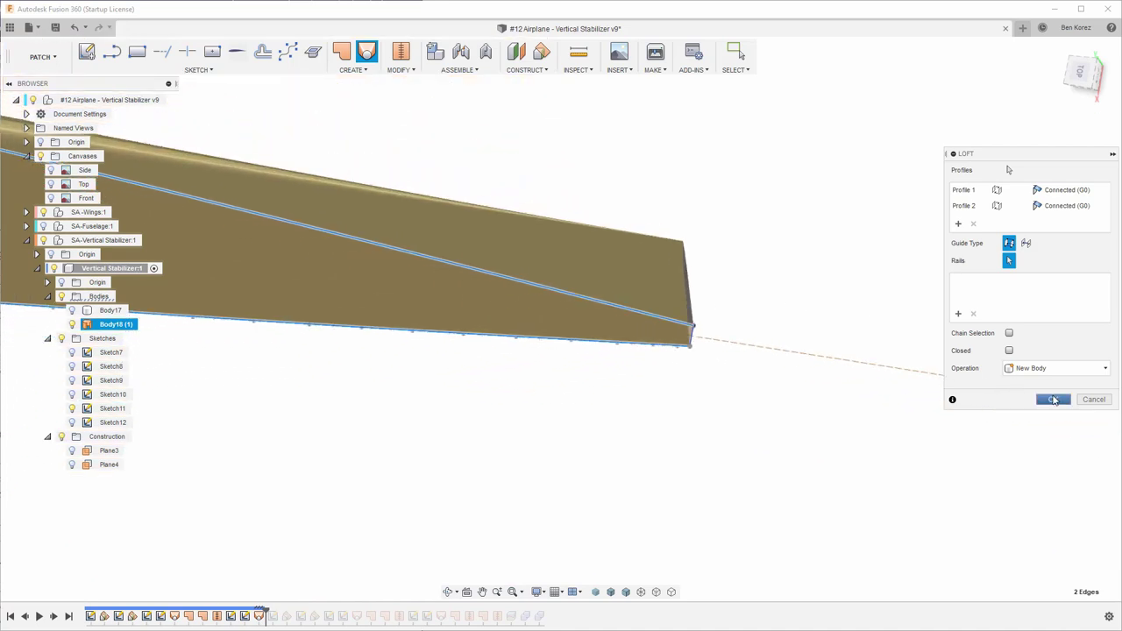
pyautogui.click(1053, 400)
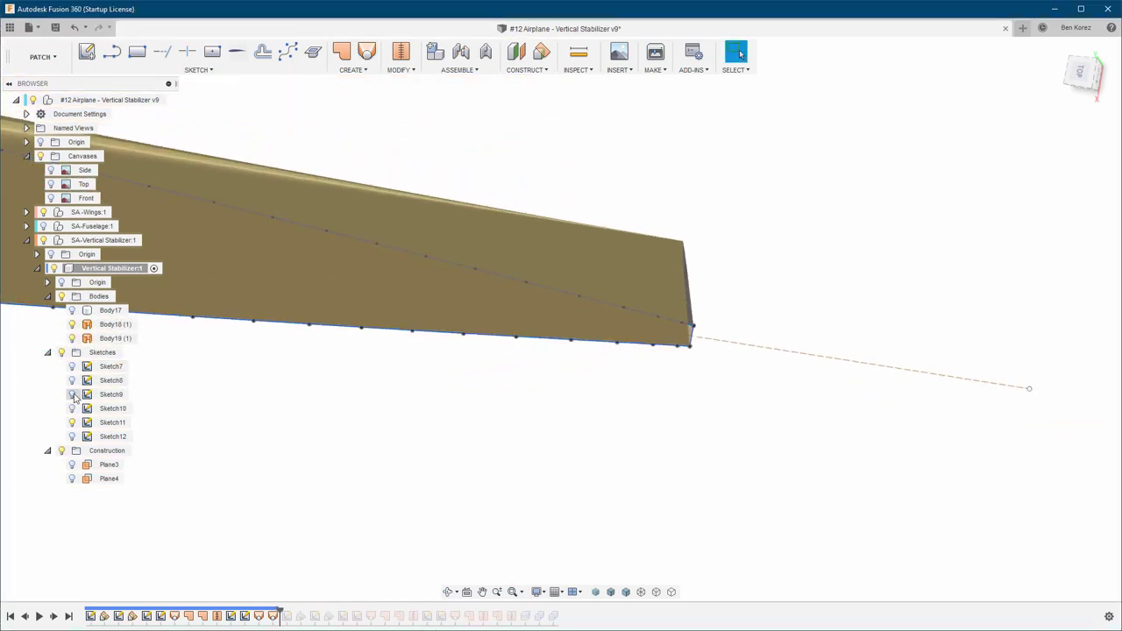
# Hide Sketch11 and stitch the lofted tip cap surface and its underside surface into one body
pyautogui.click(73, 422)
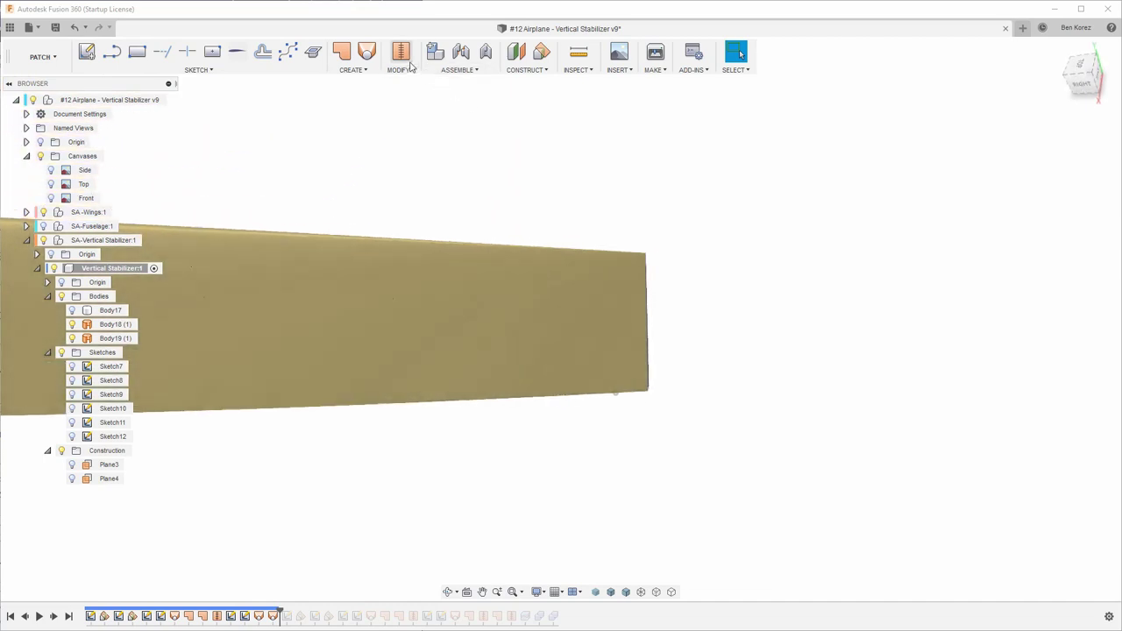
pyautogui.click(400, 55)
pyautogui.click(497, 351)
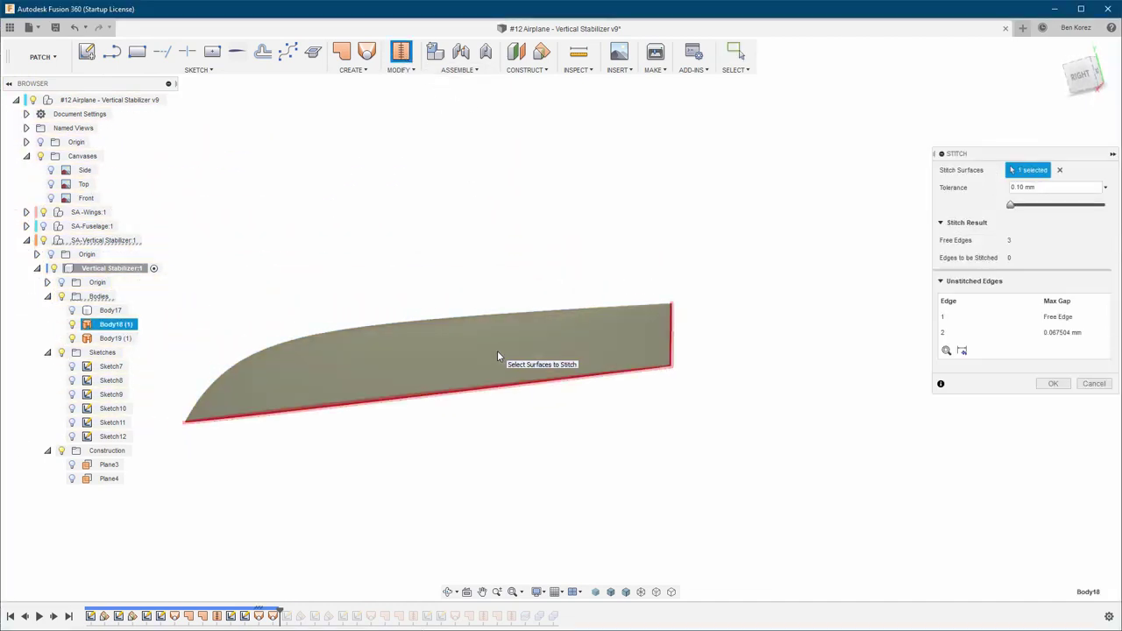
pyautogui.click(112, 340)
pyautogui.click(1053, 368)
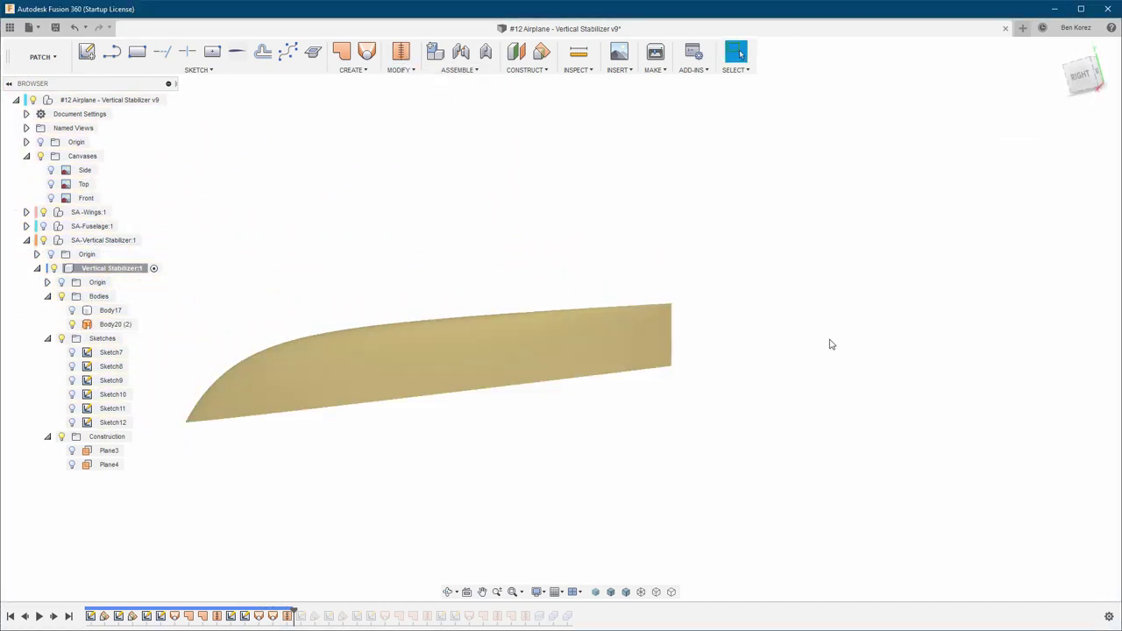
# Patch the narrow opening along the tip cap's trailing edge as a new body
pyautogui.click(345, 53)
pyautogui.scroll(5, 619, 415)
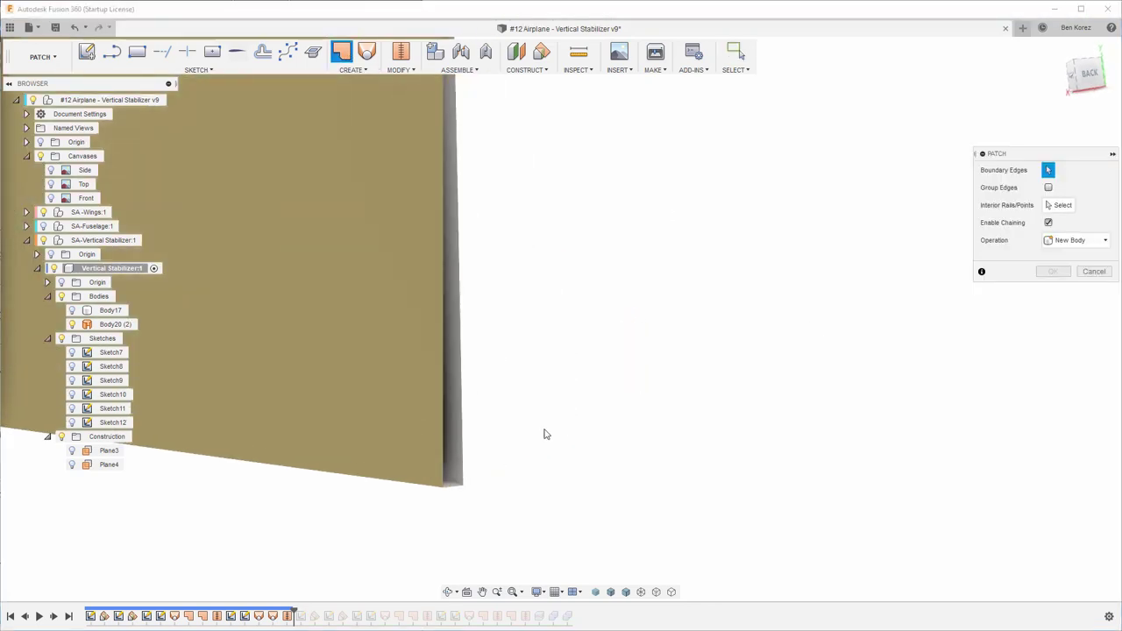
pyautogui.click(459, 465)
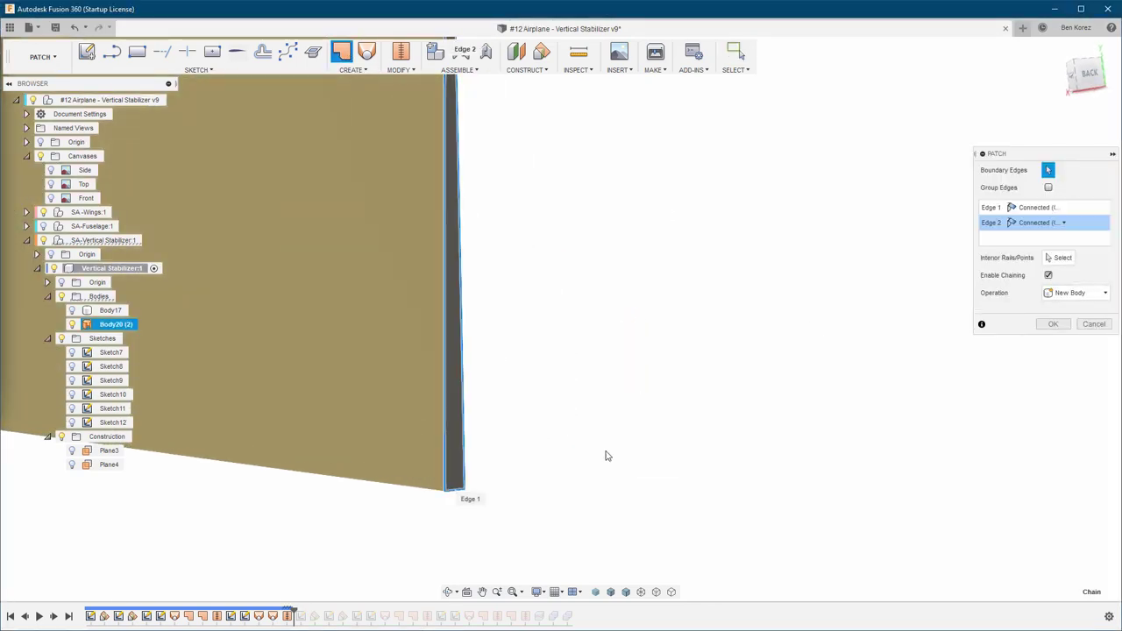
pyautogui.click(1051, 324)
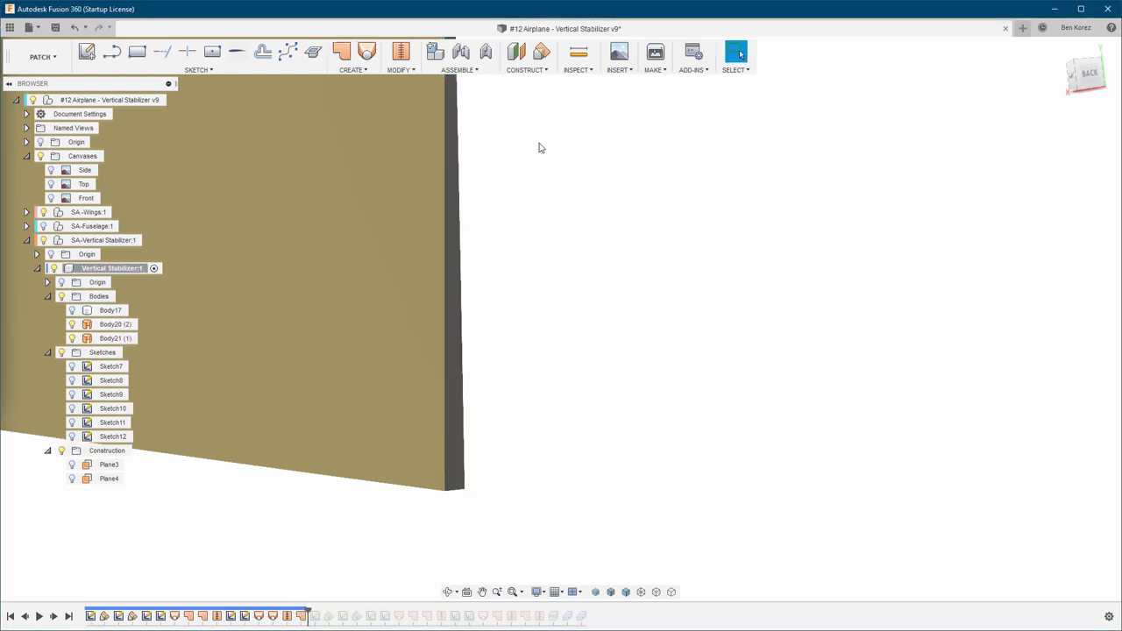
# Stitch the tip cap surface and its trailing-edge patch into a new body, and show the main stabilizer body Body17
pyautogui.click(401, 52)
pyautogui.click(115, 324)
pyautogui.click(115, 339)
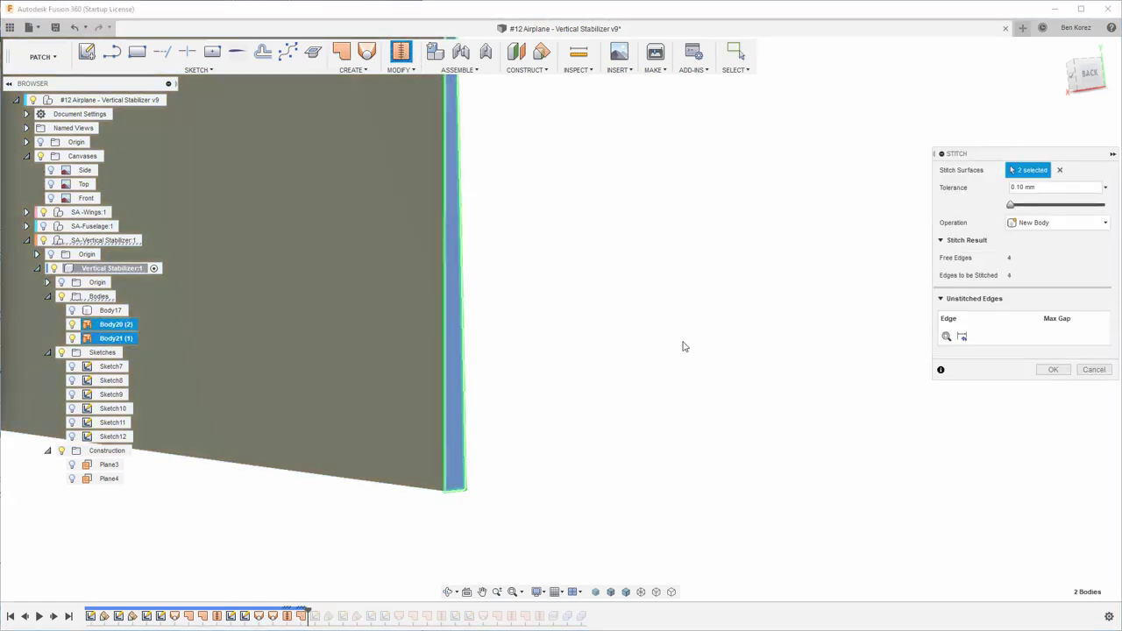
pyautogui.click(1052, 369)
pyautogui.scroll(-5, 841, 385)
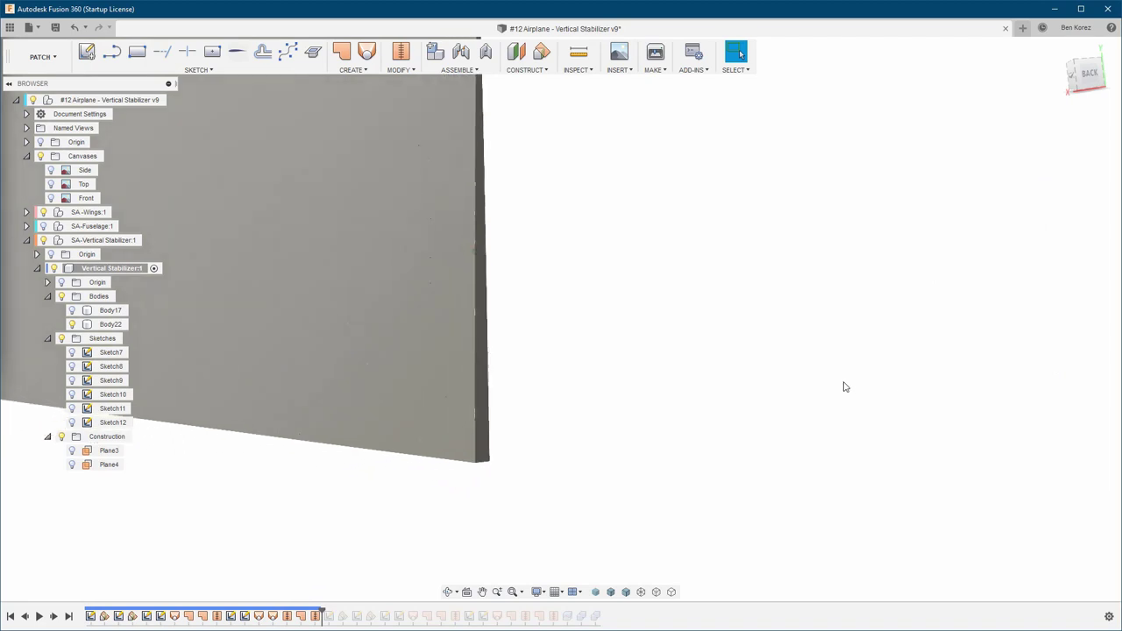
pyautogui.click(73, 310)
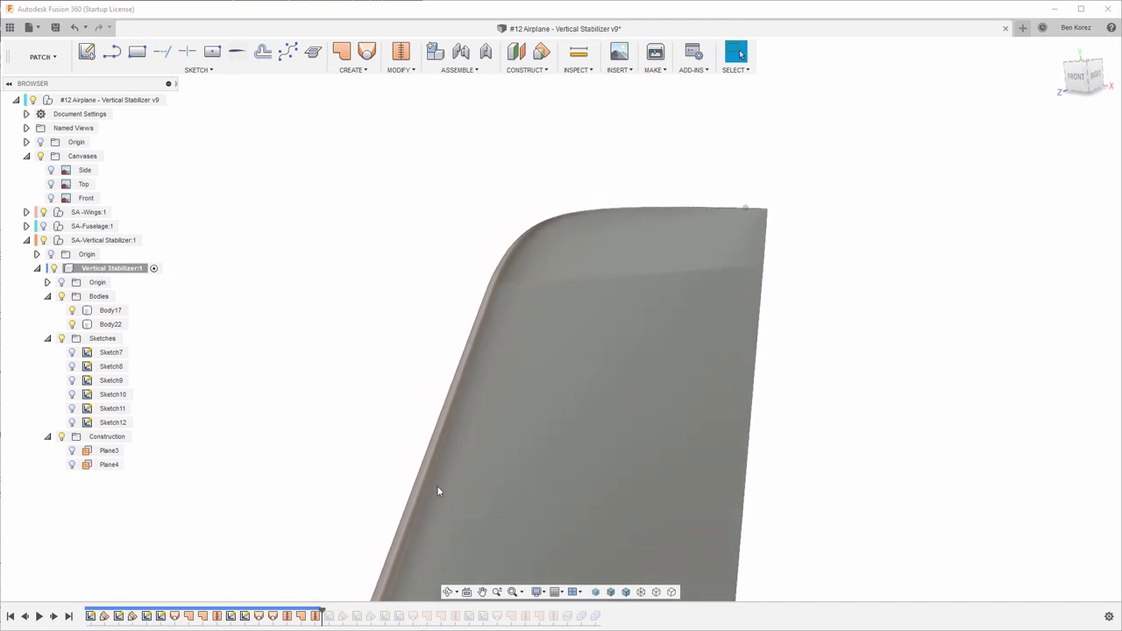
# Examine the main stabilizer body and the tip cap by highlighting each in turn
pyautogui.click(530, 376)
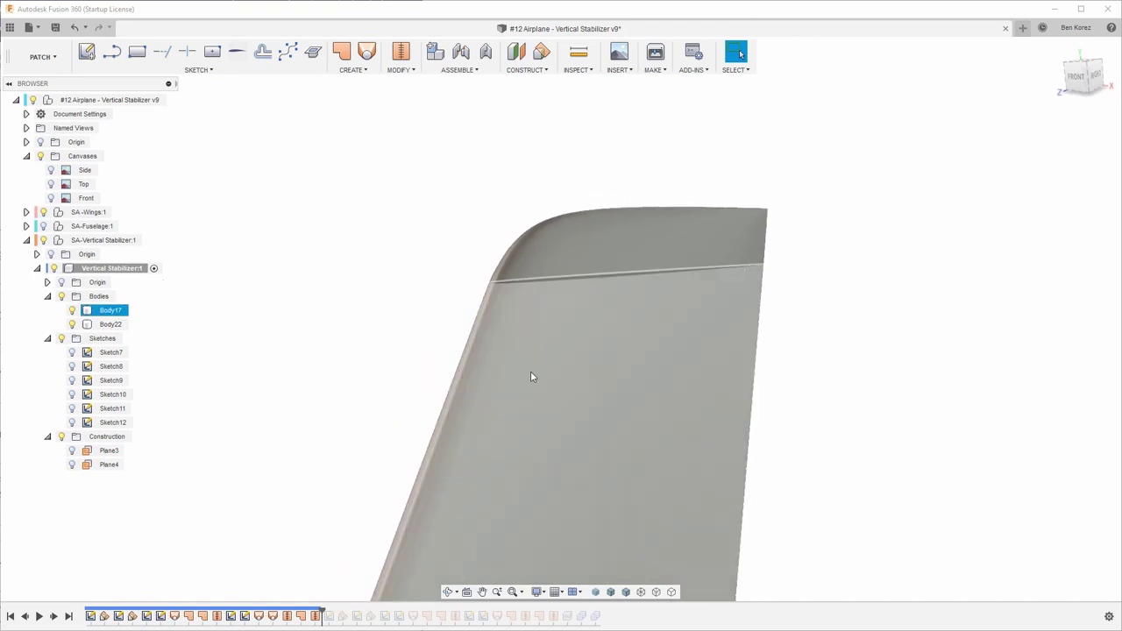
pyautogui.click(614, 239)
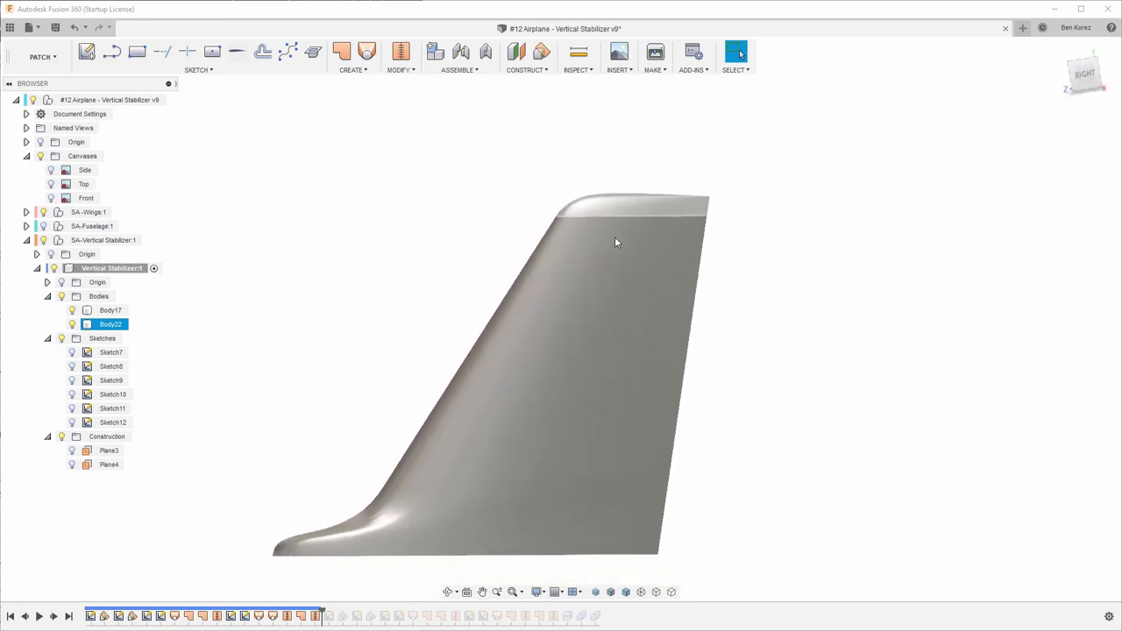
pyautogui.click(615, 242)
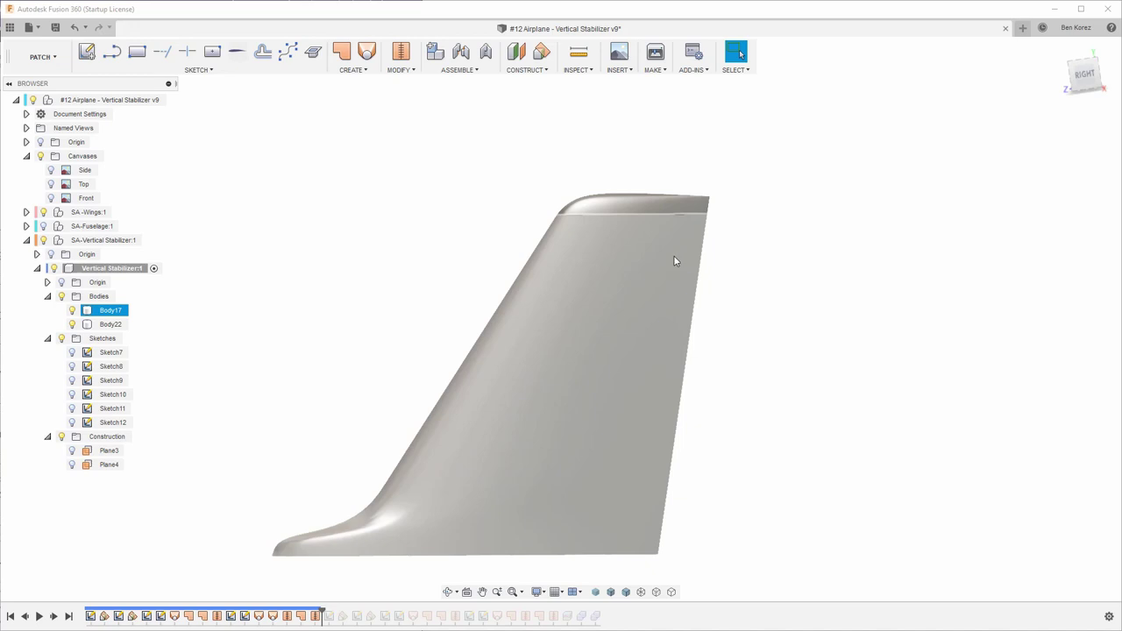
pyautogui.click(665, 207)
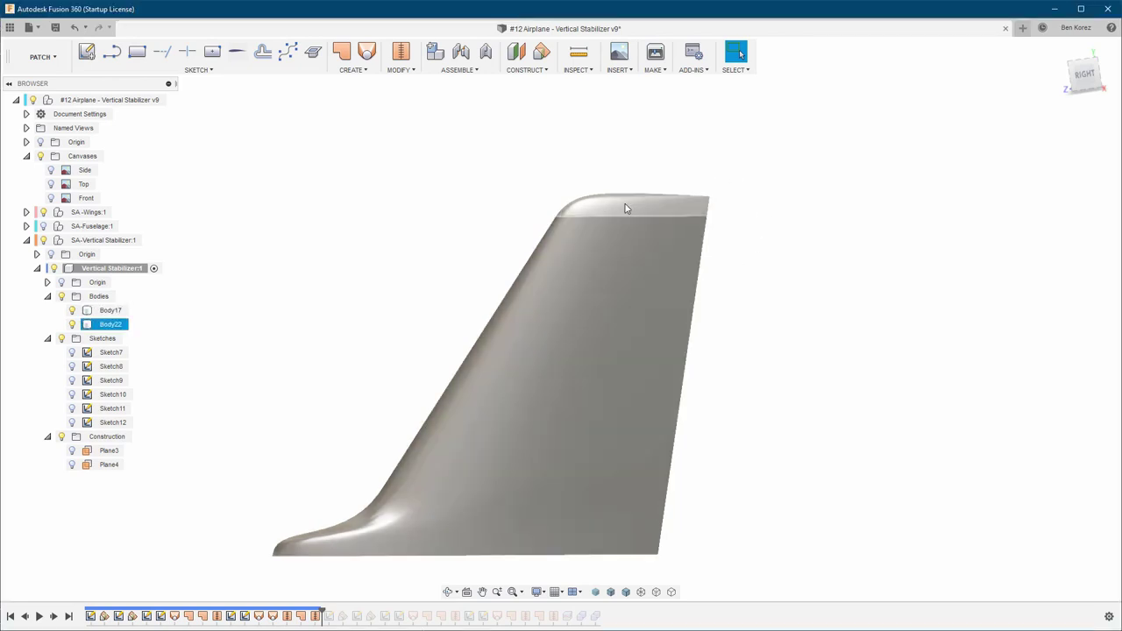
pyautogui.click(625, 208)
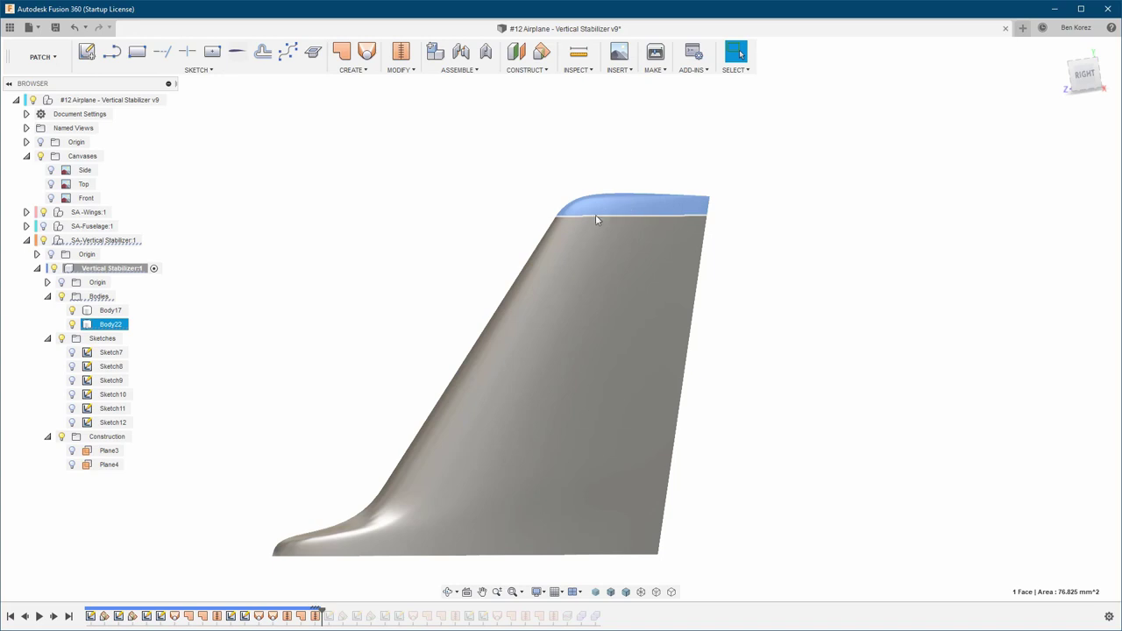
pyautogui.press('v')
pyautogui.click(576, 251)
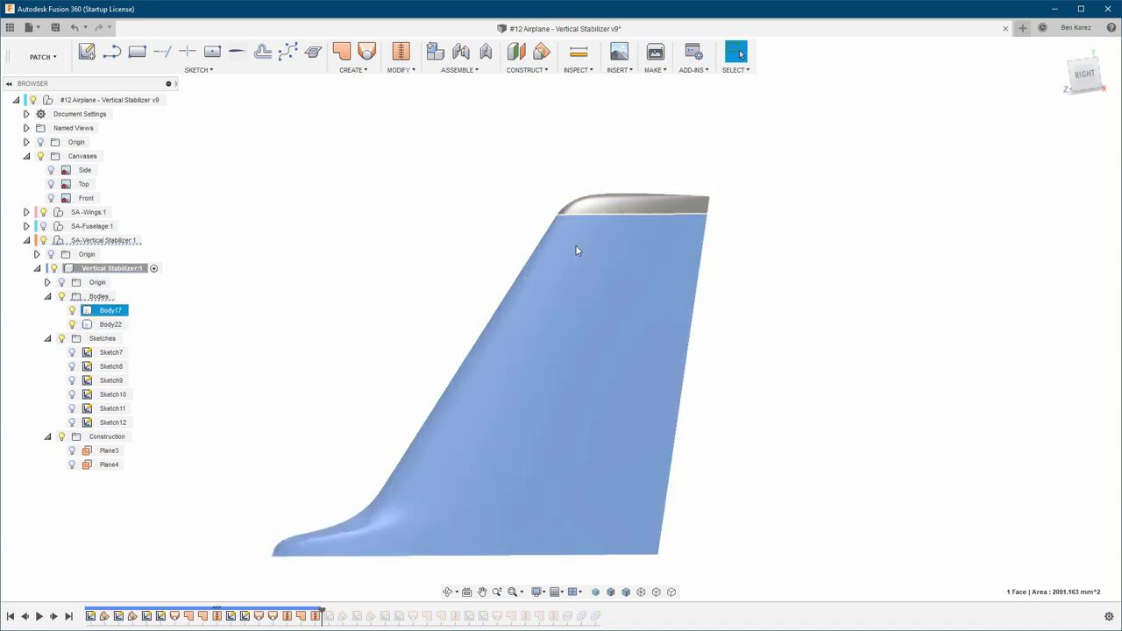
pyautogui.click(650, 205)
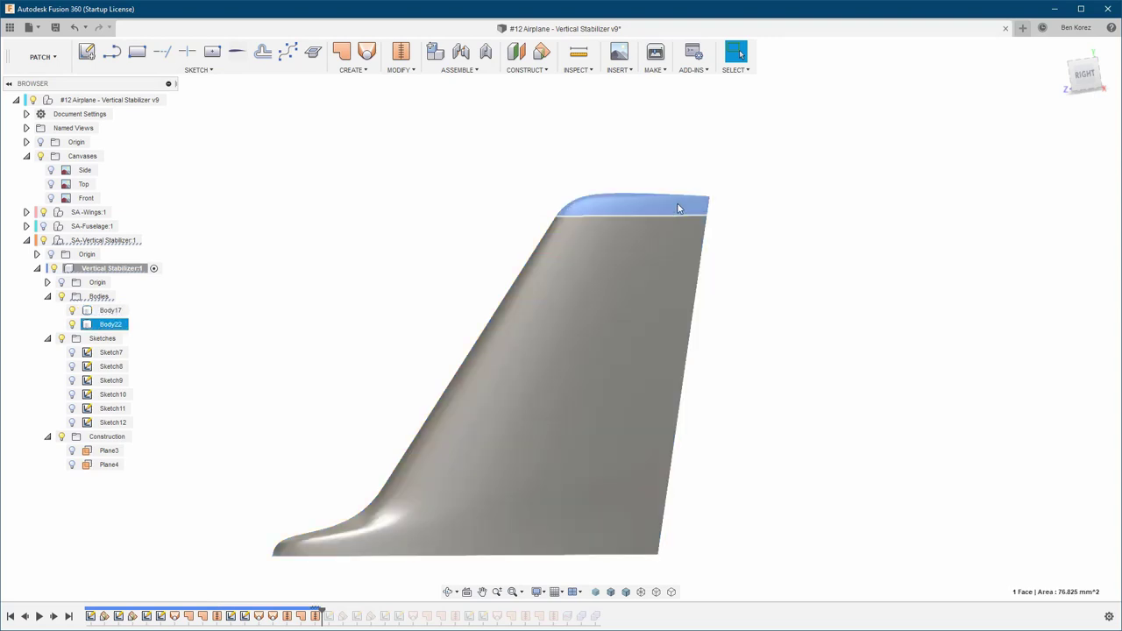
pyautogui.press('v')
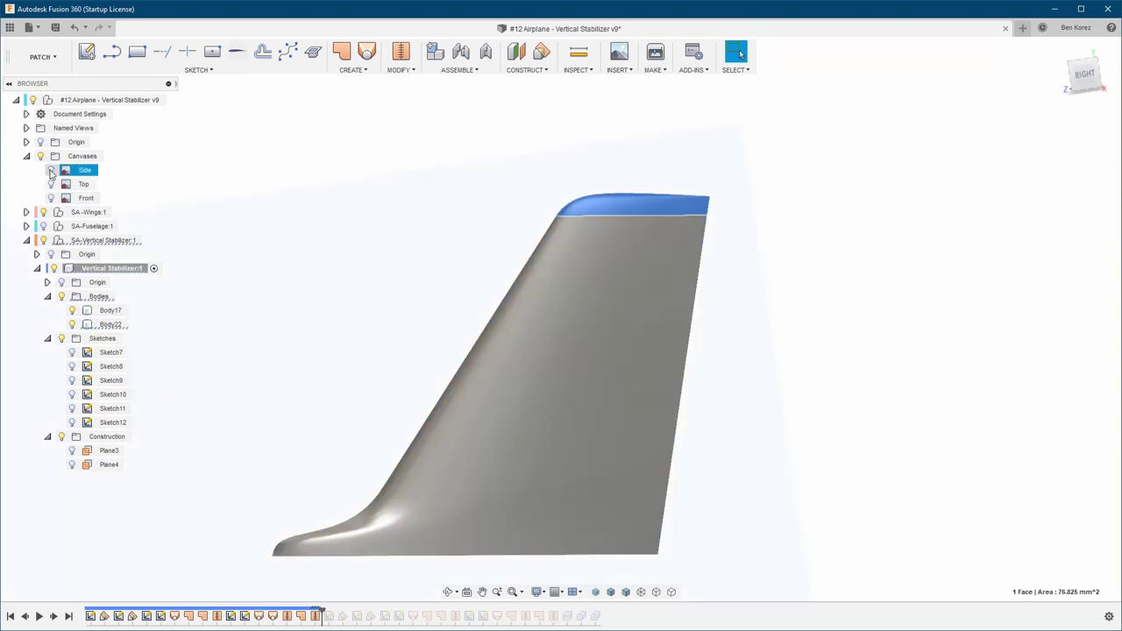
# Show the Side canvas and compare the tip cap's shape with the reference drawing
pyautogui.click(50, 171)
pyautogui.scroll(3, 630, 239)
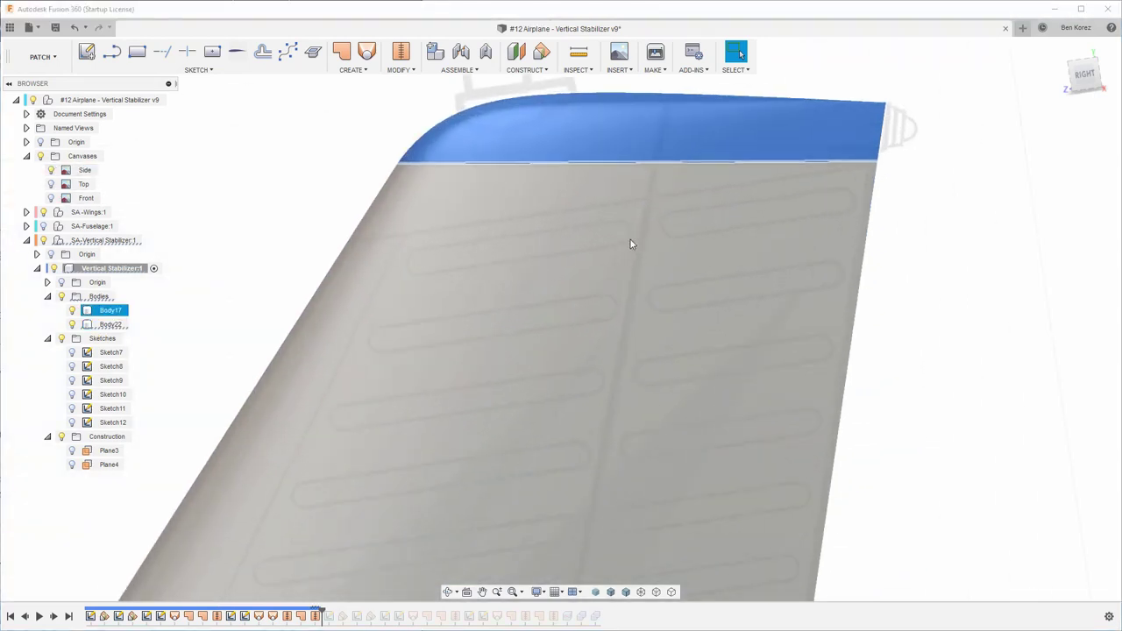
pyautogui.scroll(-3, 638, 290)
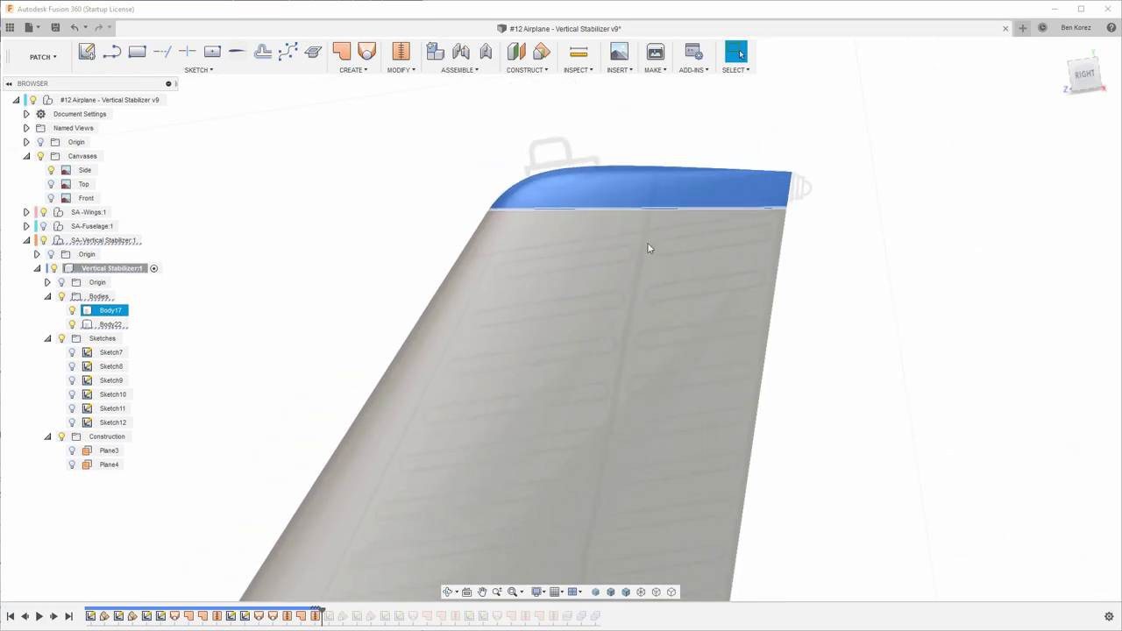
pyautogui.scroll(2, 749, 222)
pyautogui.scroll(-3, 646, 231)
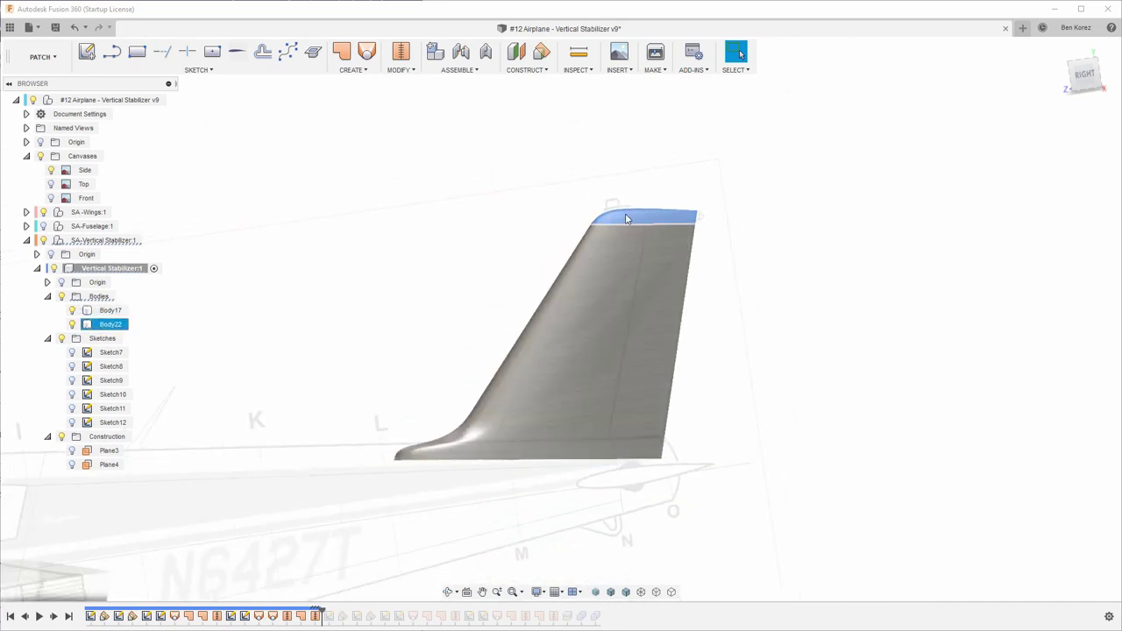
pyautogui.click(627, 218)
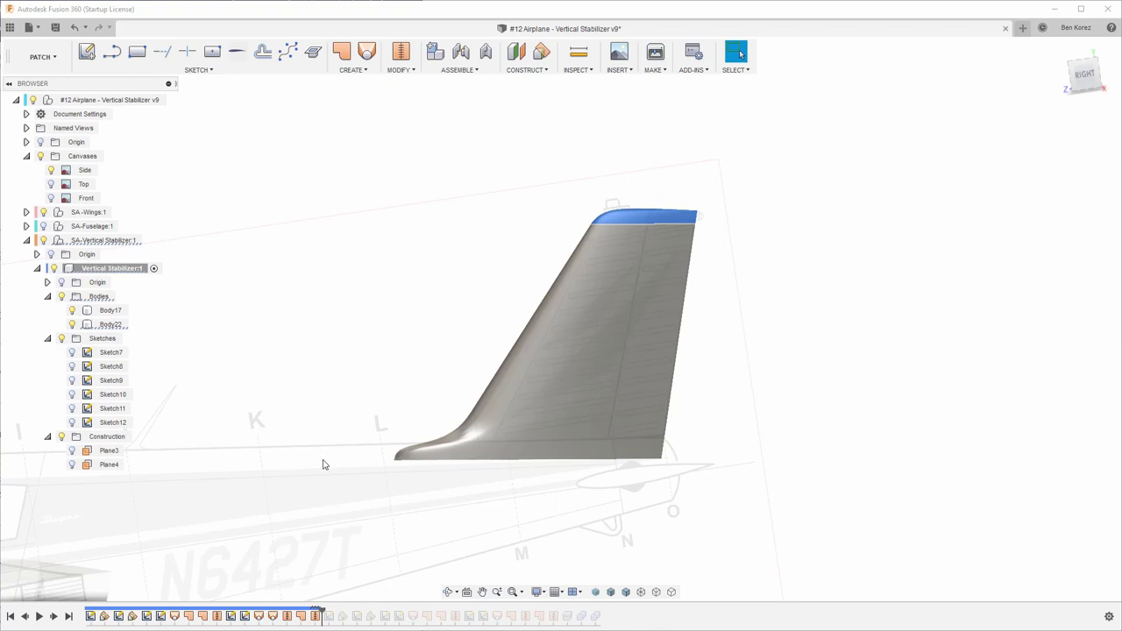
# Show the SA-Fuselage component in place of the Side canvas and activate the top-level airplane component
pyautogui.click(43, 227)
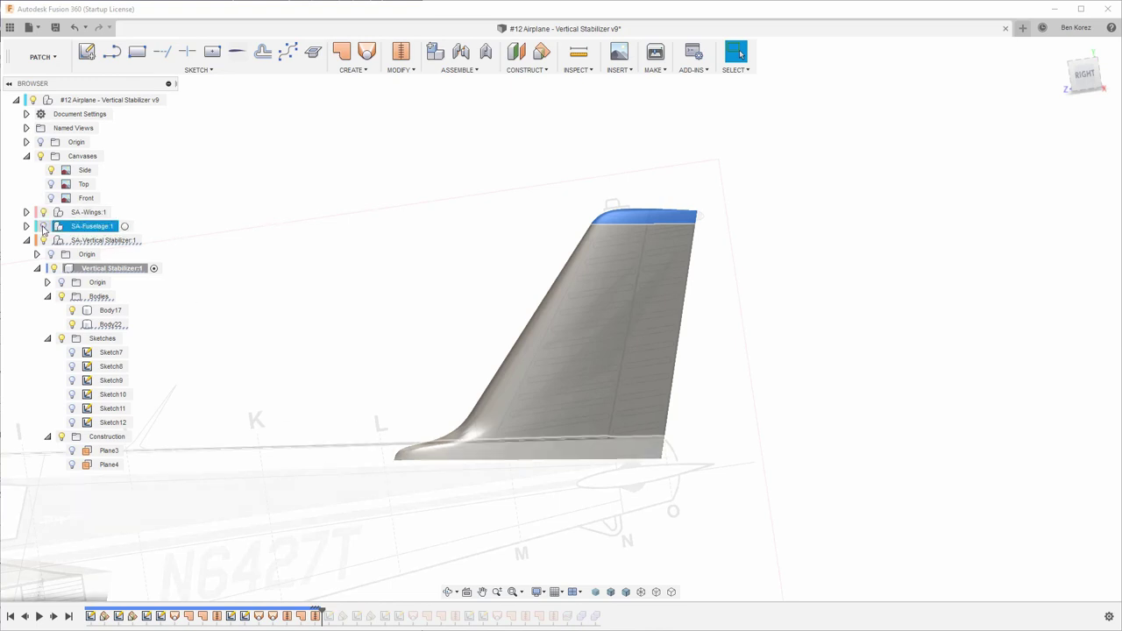
pyautogui.click(51, 170)
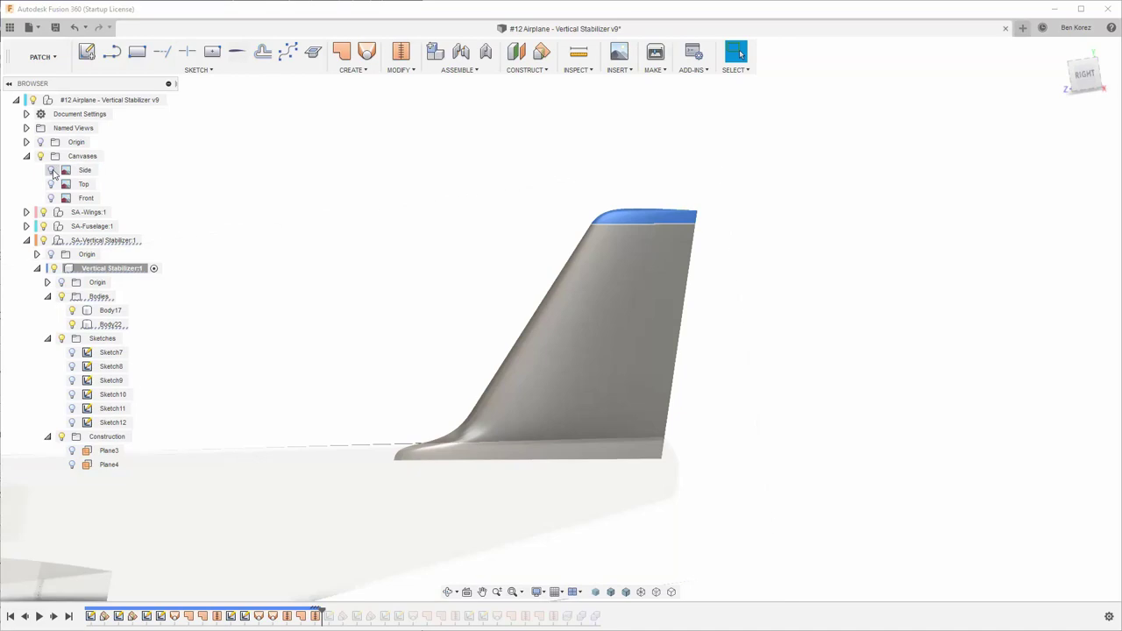
pyautogui.doubleClick(147, 101)
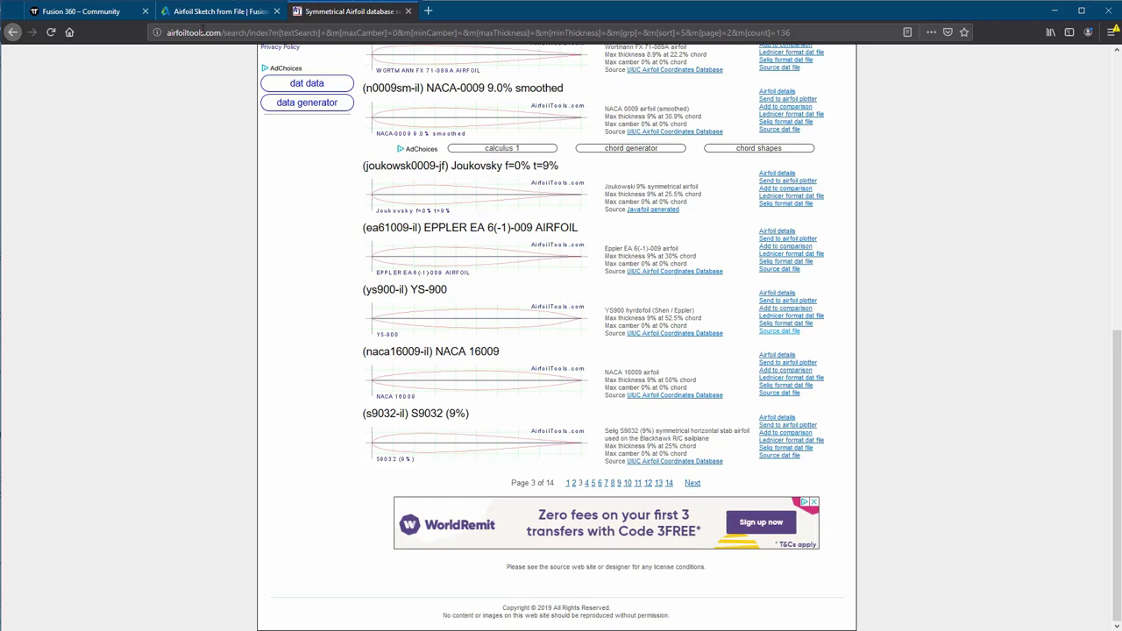
# View the Tesreg Fusion 360 forum and the Airfoil Sketch from File add-in page in the browser, and return to Fusion 360
pyautogui.click(85, 11)
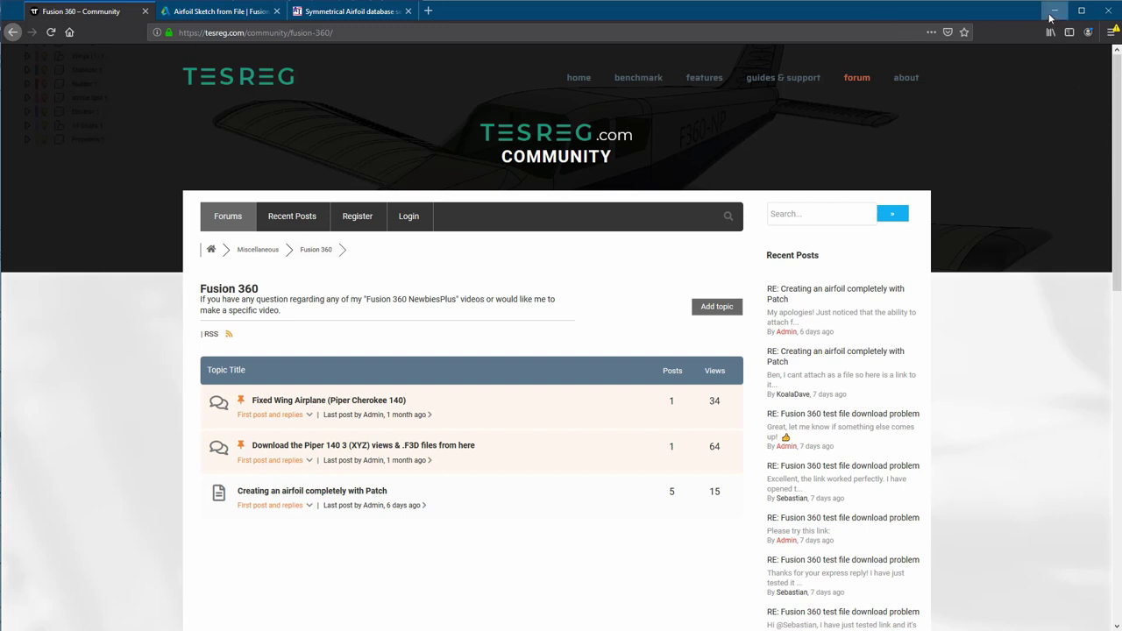
pyautogui.click(224, 11)
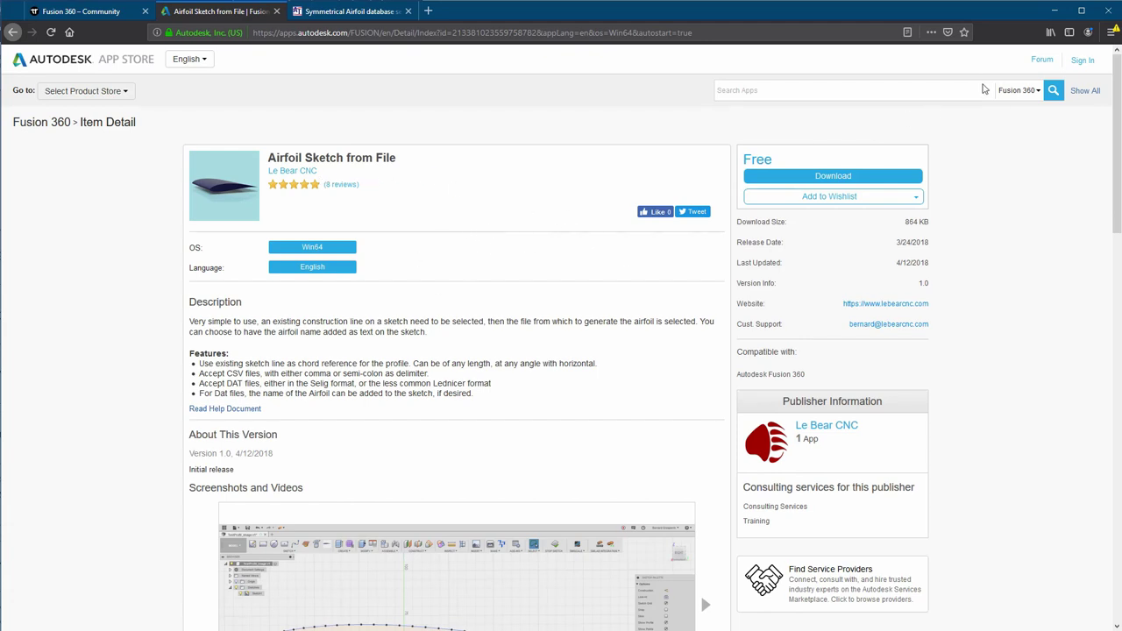
pyautogui.click(63, 12)
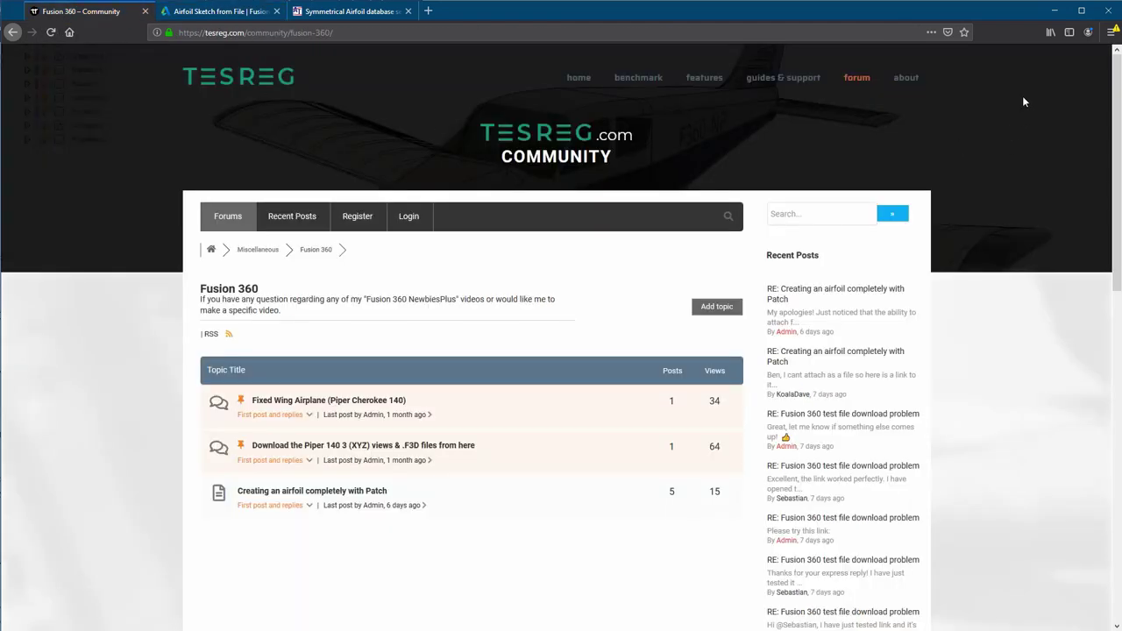
pyautogui.click(1054, 11)
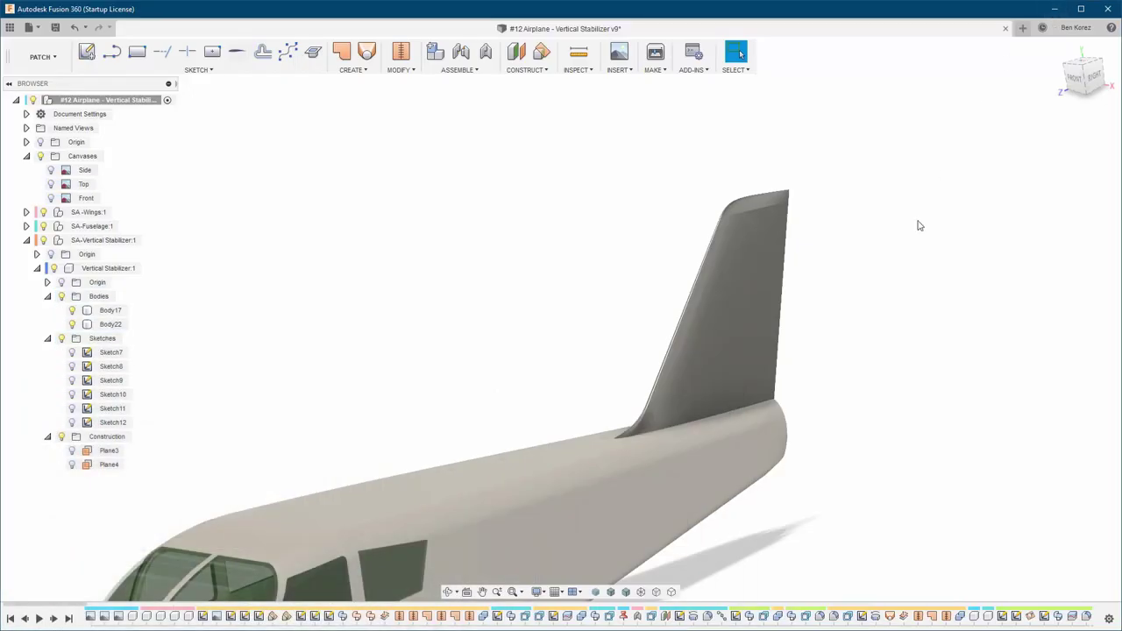